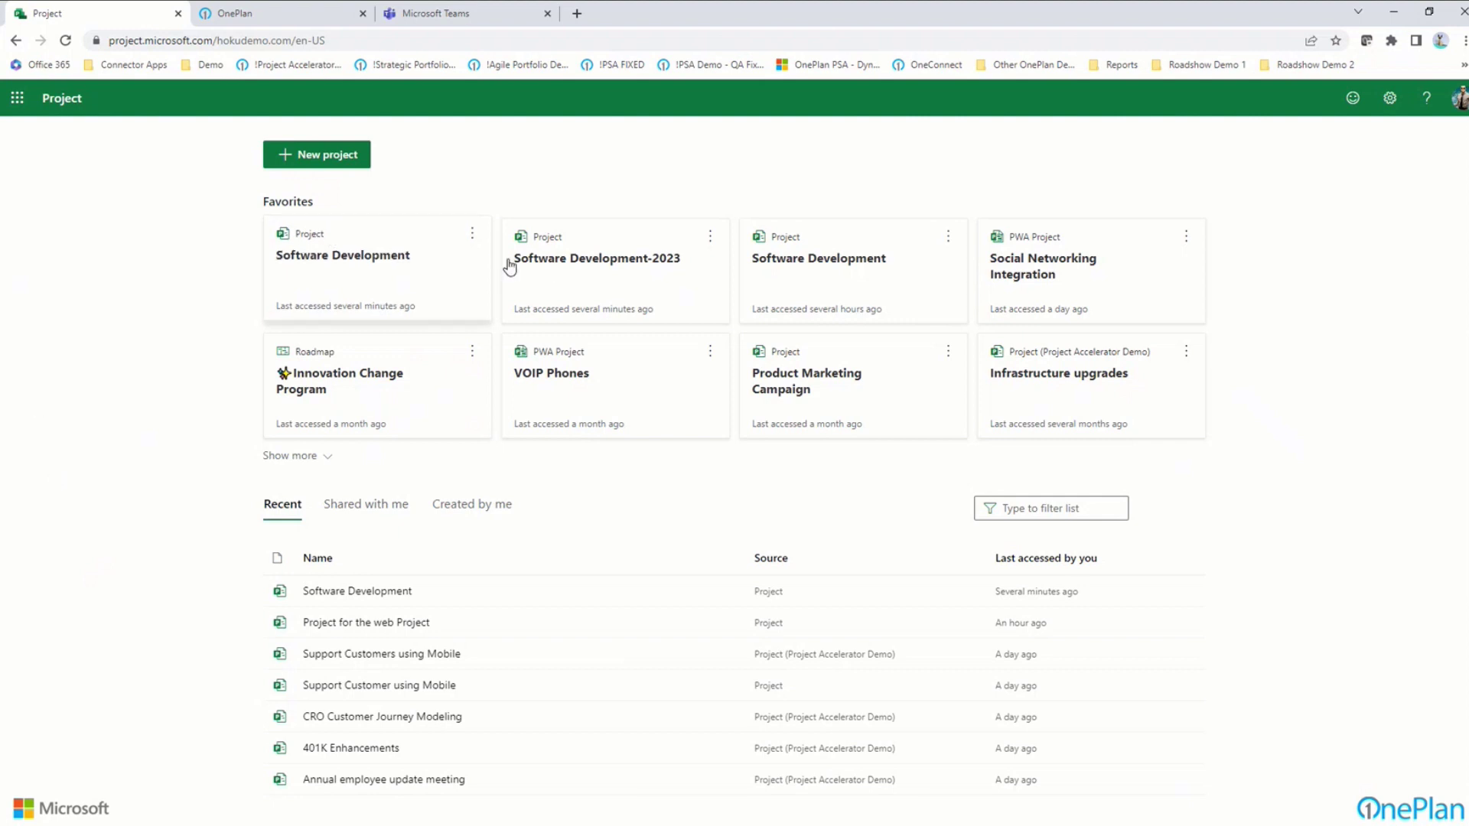
# - Open the Software Development-2023 project and view its project details
pyautogui.click(567, 260)
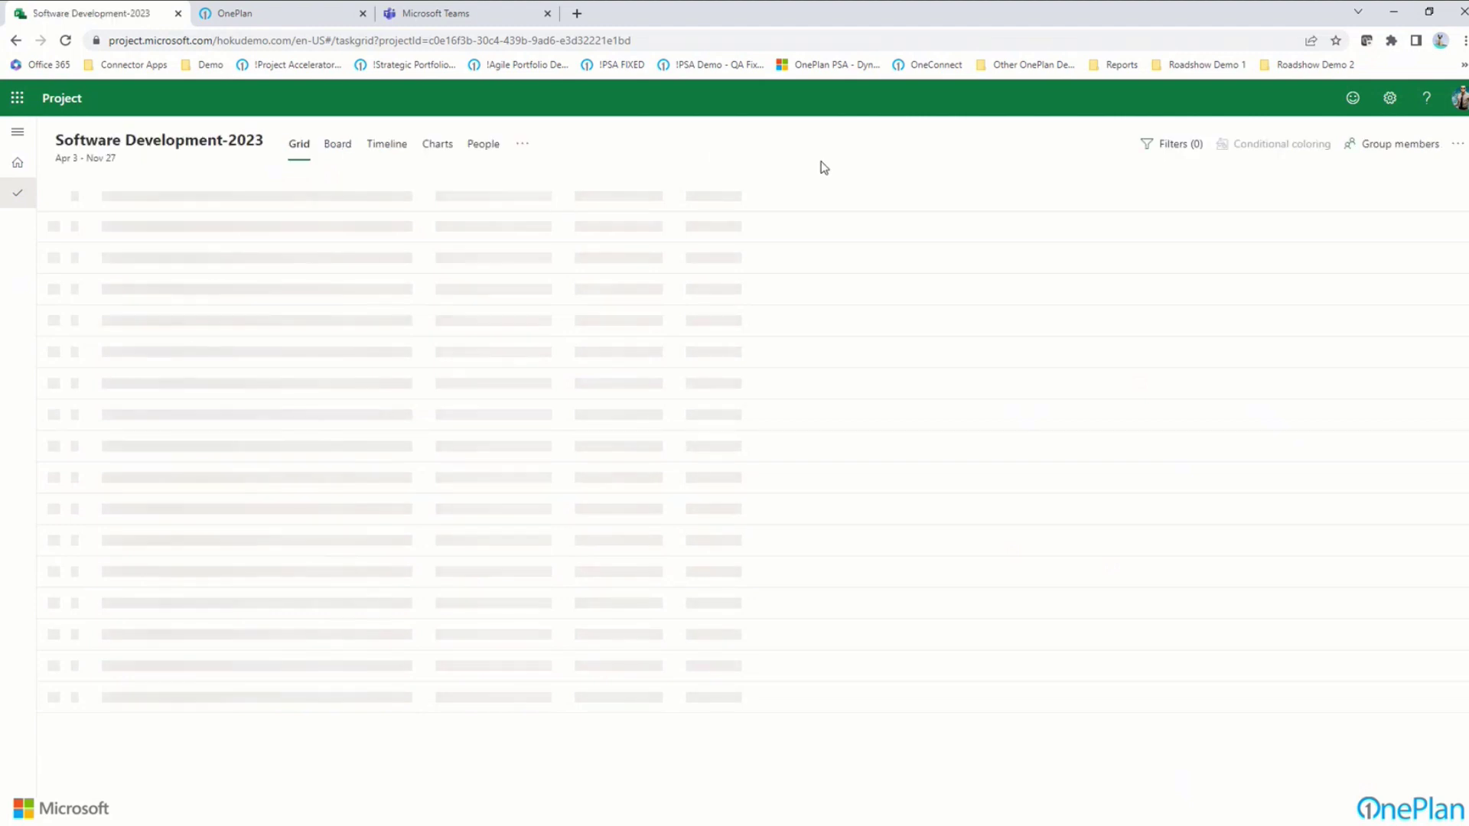
pyautogui.click(191, 145)
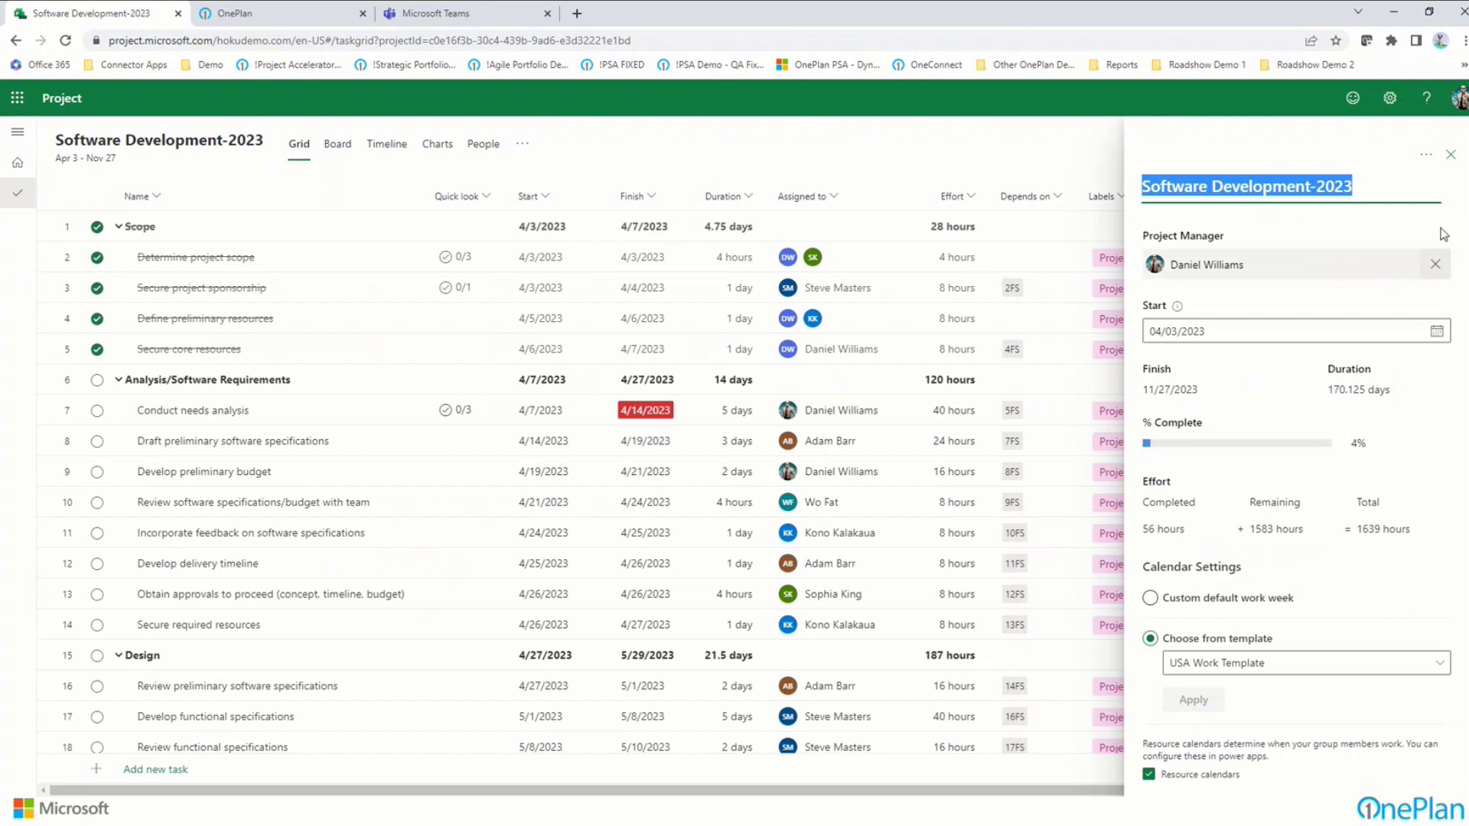
pyautogui.click(1451, 154)
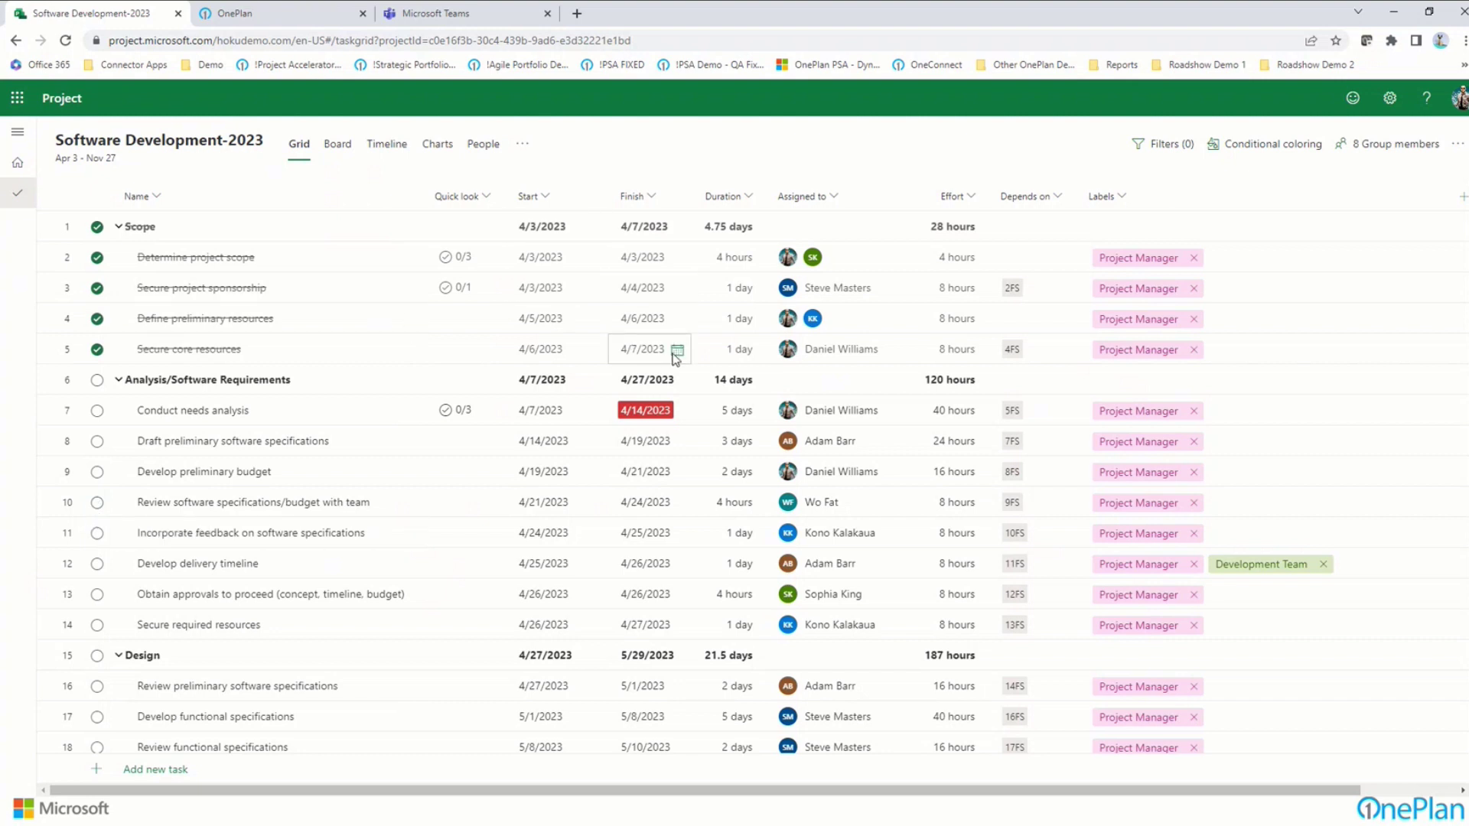
# - View the available assignees for the Secure project sponsorship task without changing the assignment
pyautogui.click(894, 290)
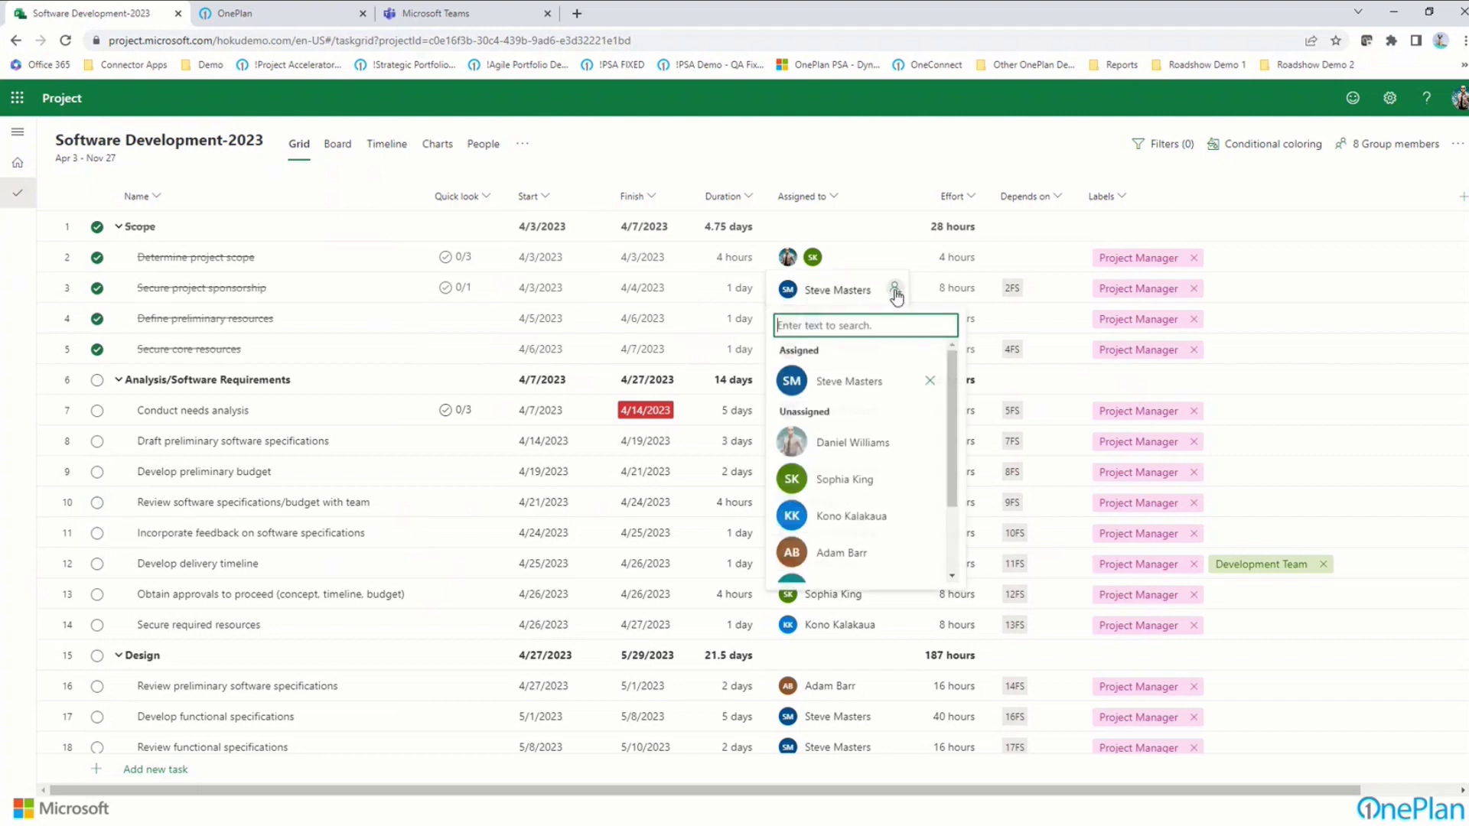
pyautogui.click(889, 155)
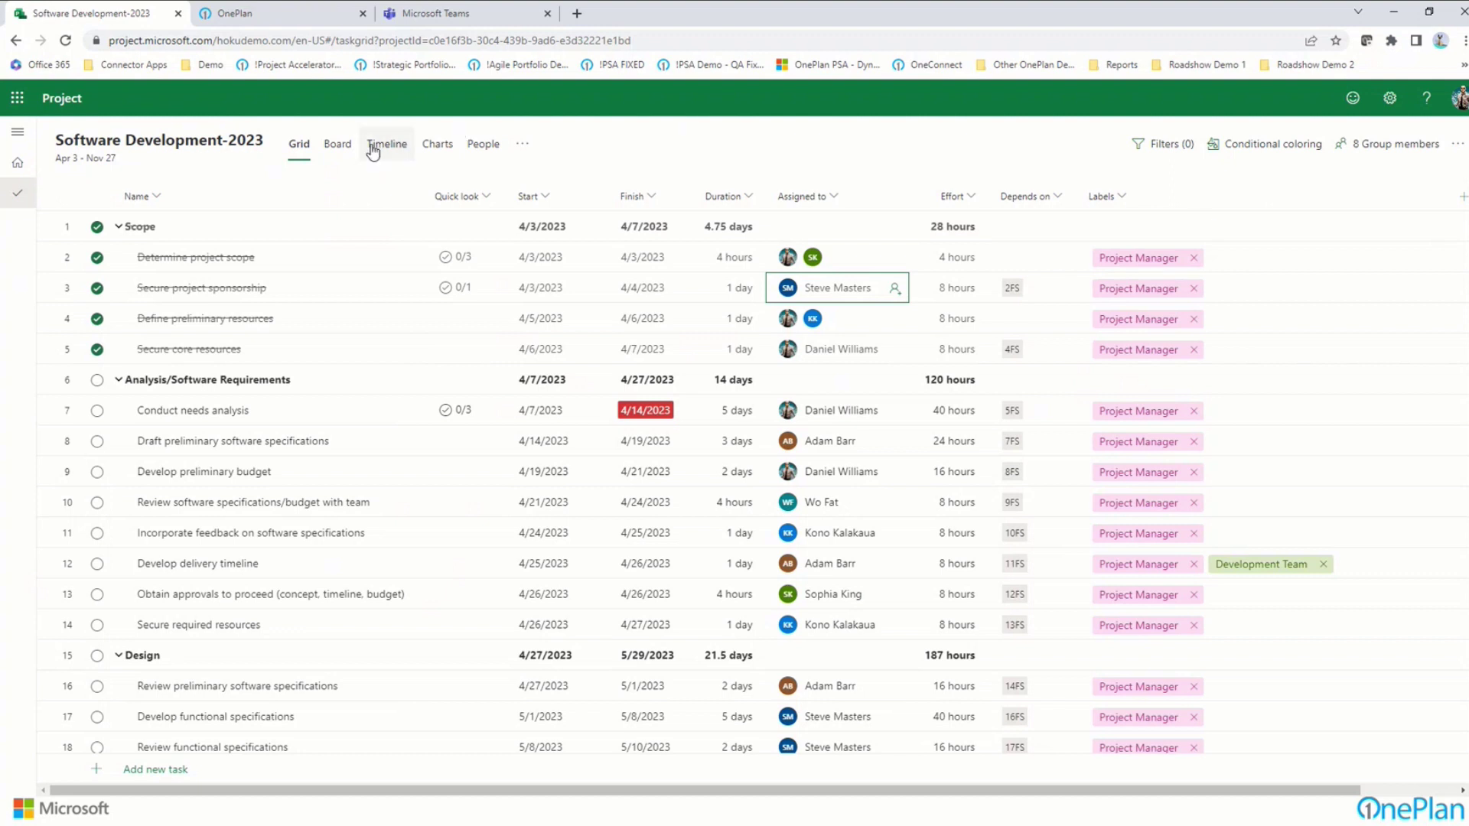
# - Show the project's task board grouped by Progress
pyautogui.click(337, 145)
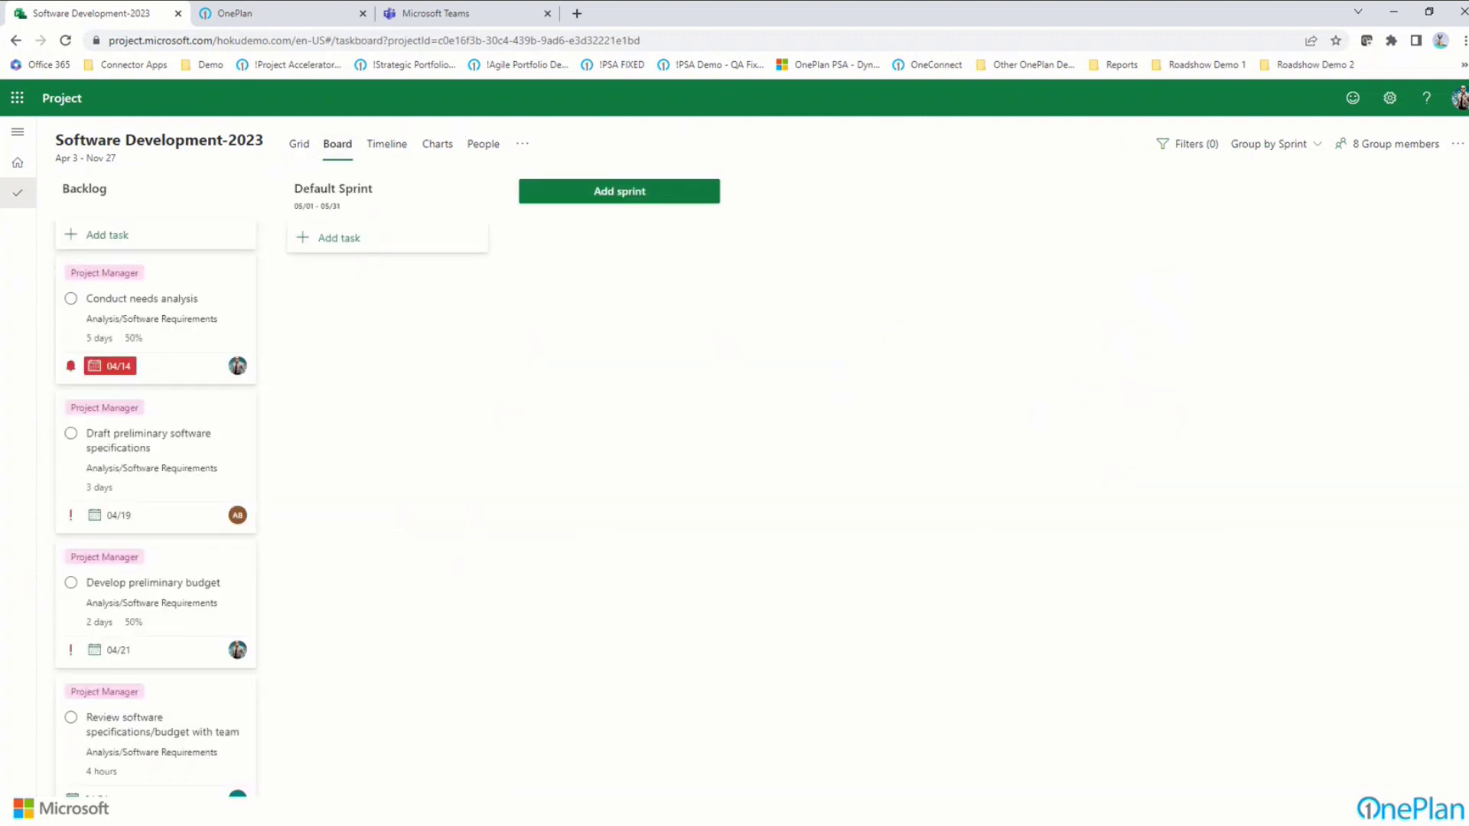
pyautogui.click(1273, 154)
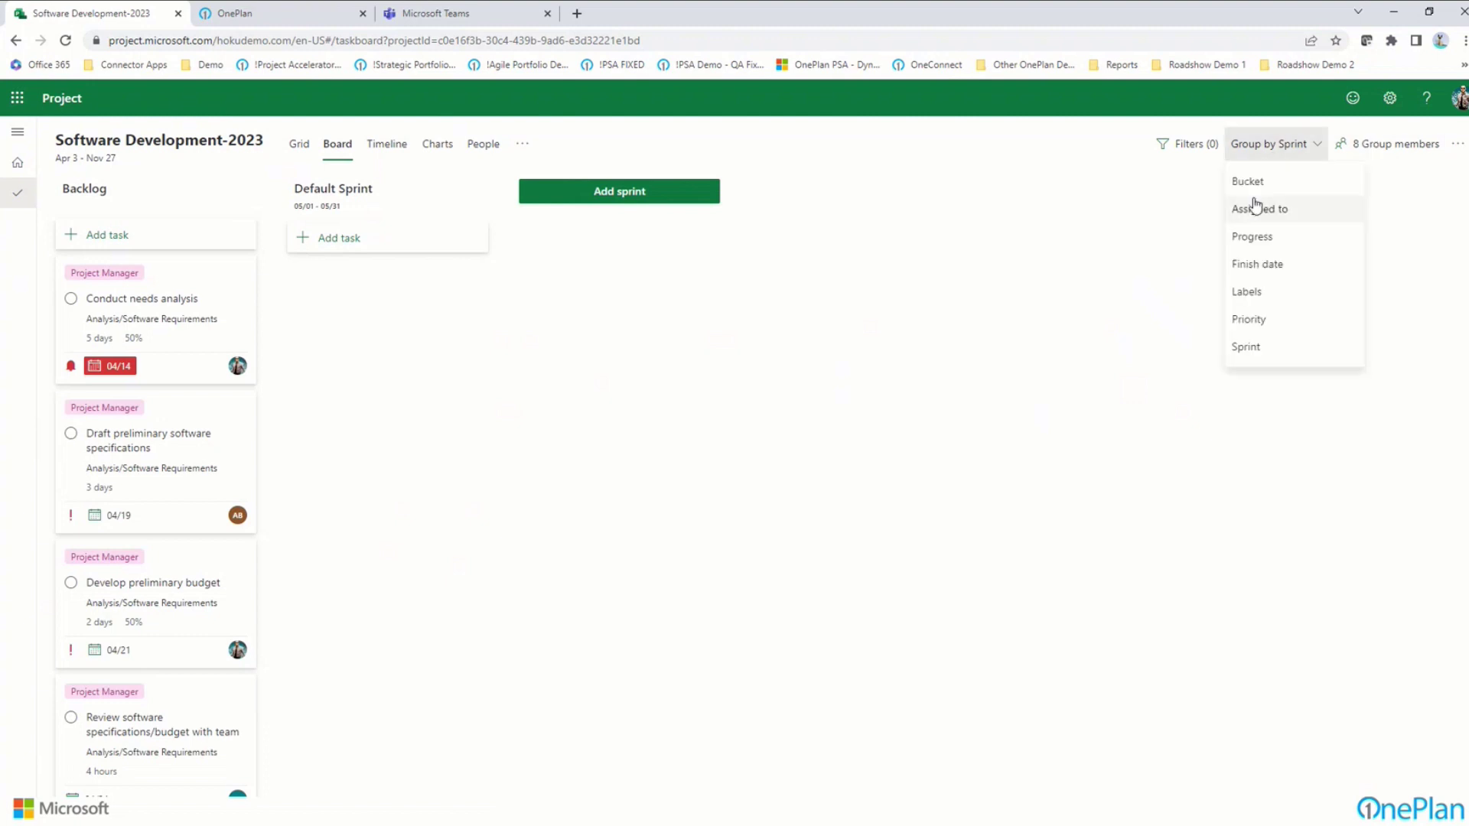
pyautogui.click(1247, 238)
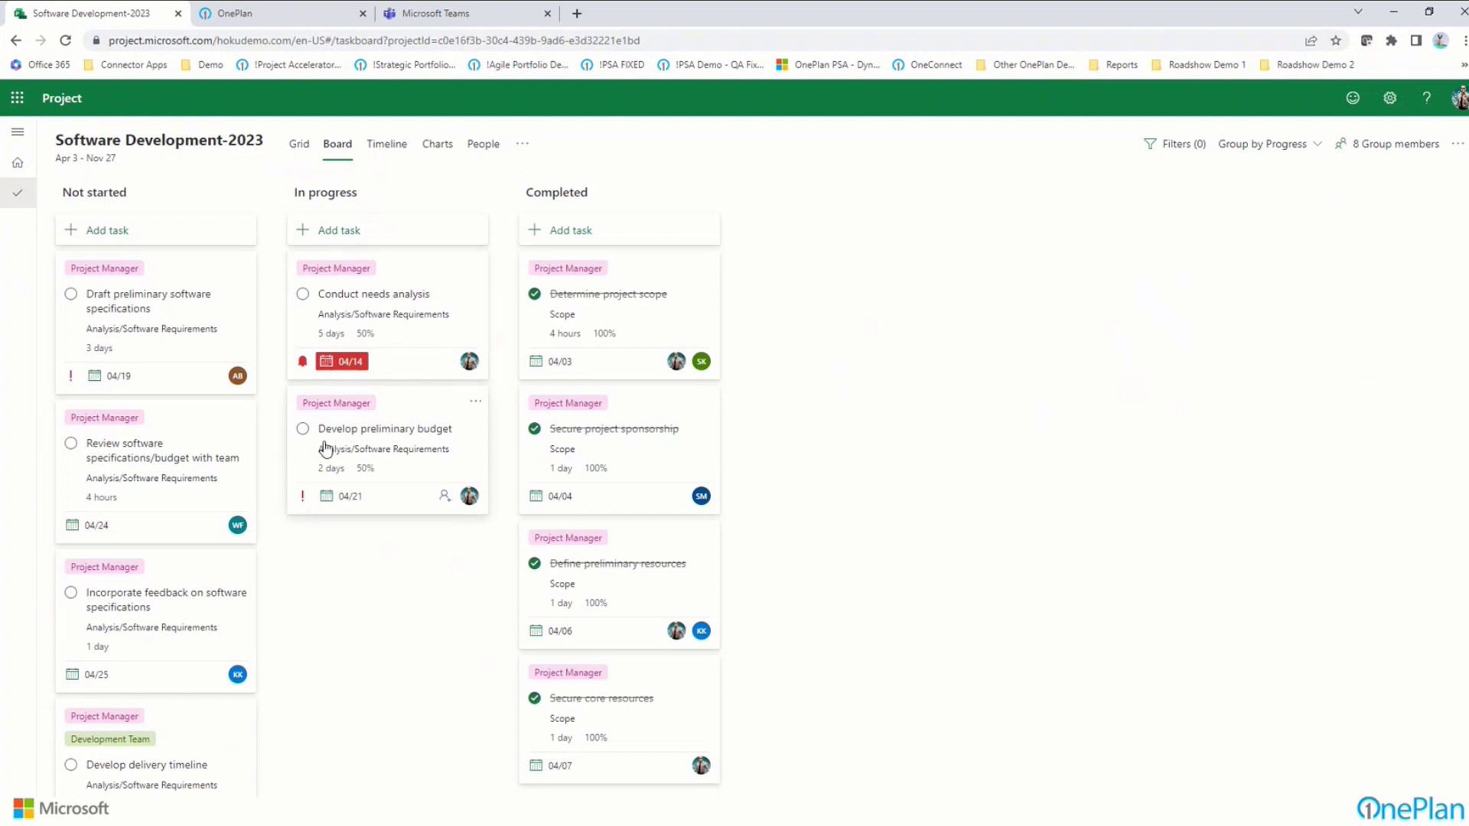
# - Regroup the task board by Assigned to, Labels and finally Priority to compare the task groupings
pyautogui.click(1262, 145)
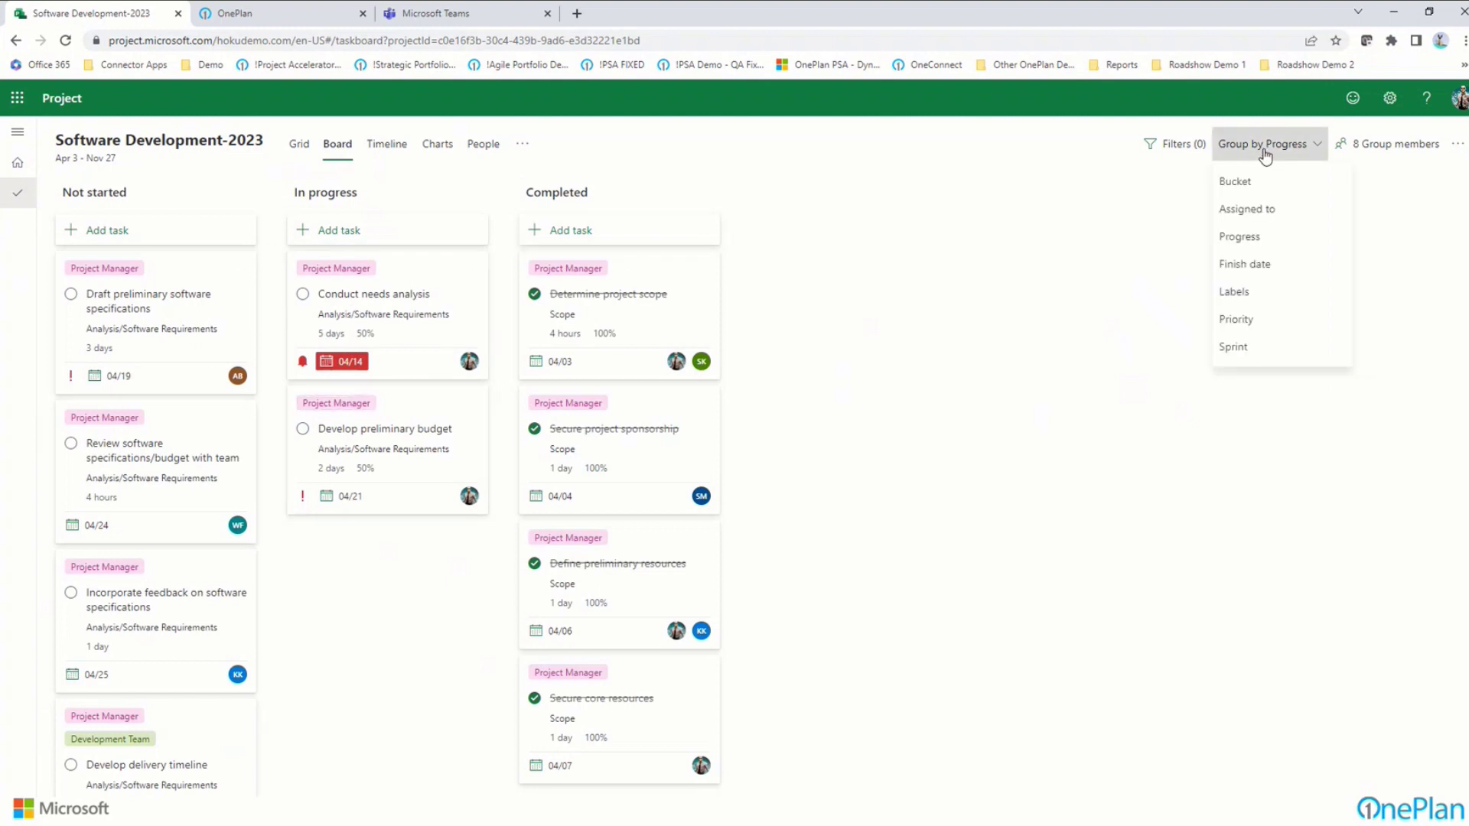
pyautogui.click(1241, 213)
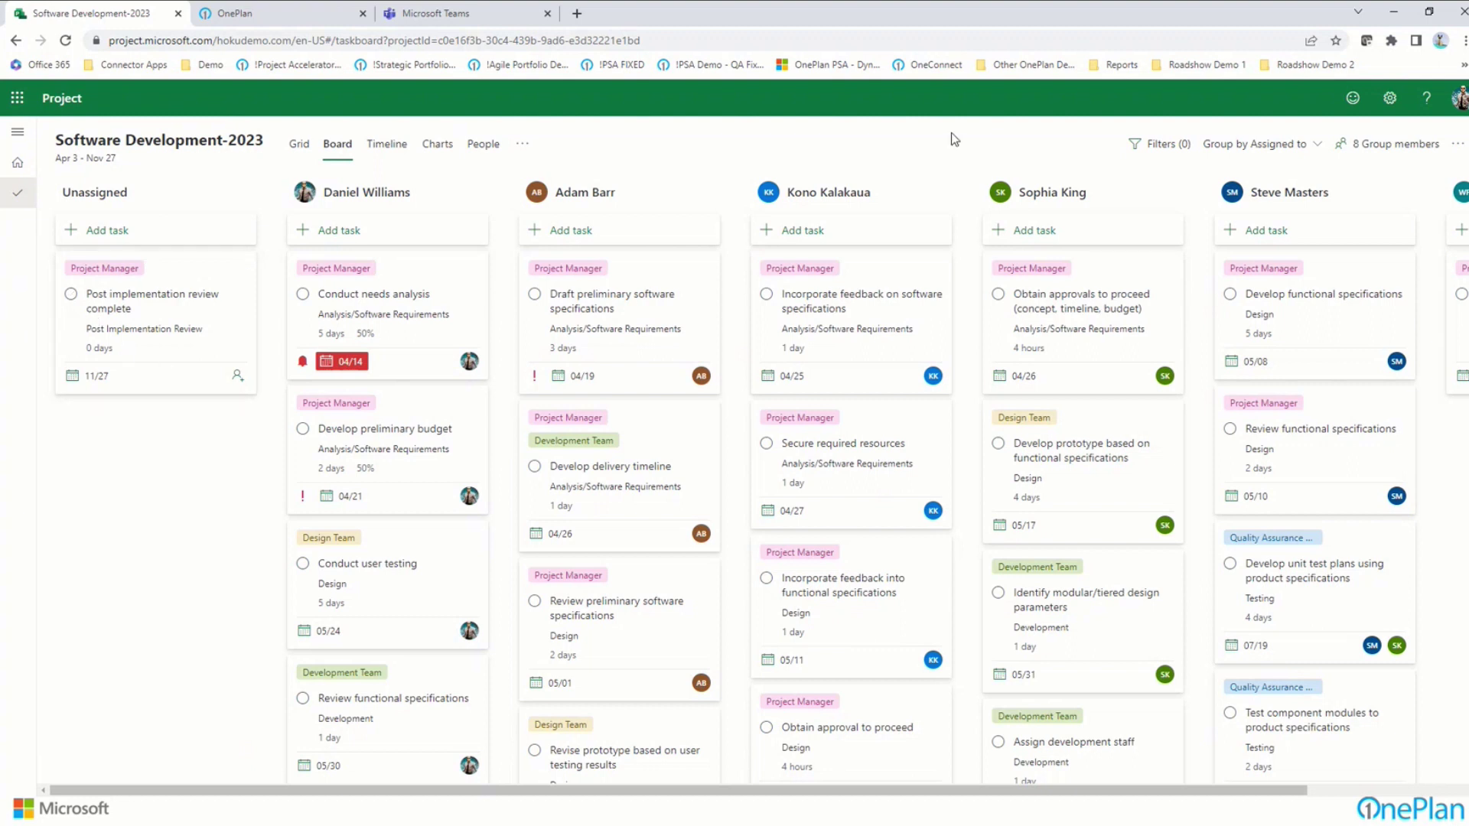
pyautogui.click(1260, 148)
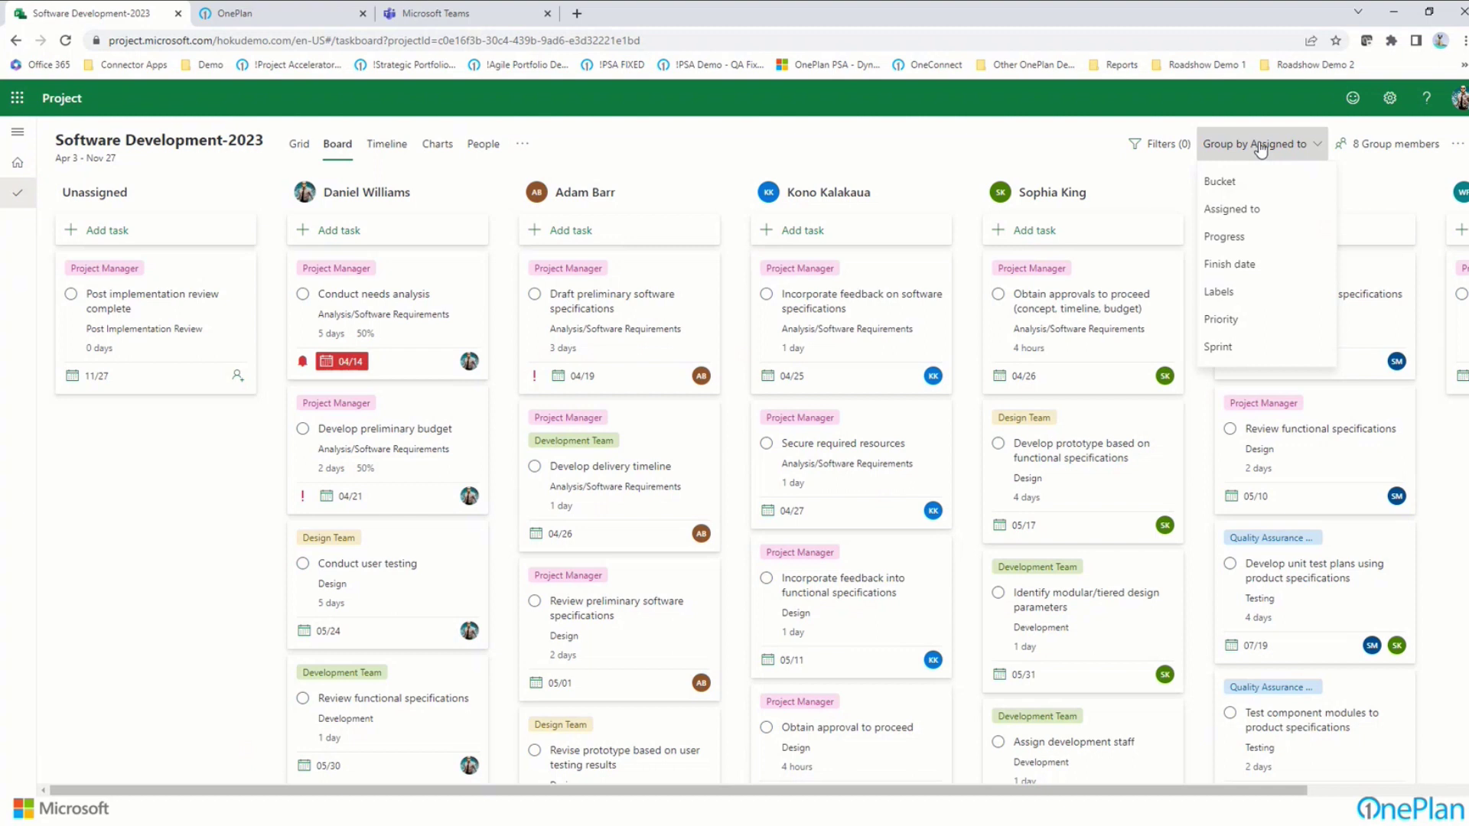
pyautogui.click(1219, 293)
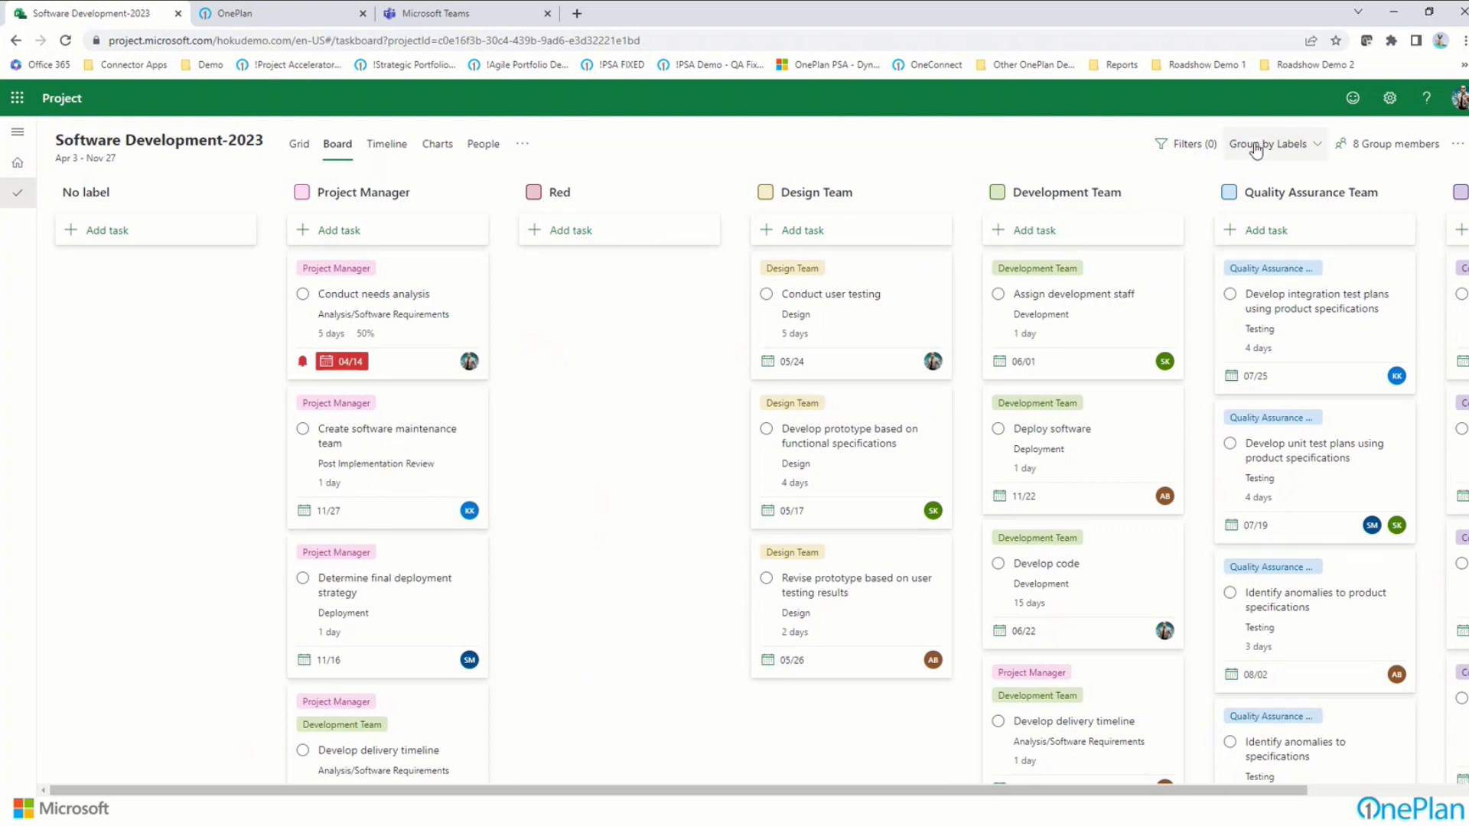
pyautogui.click(1305, 152)
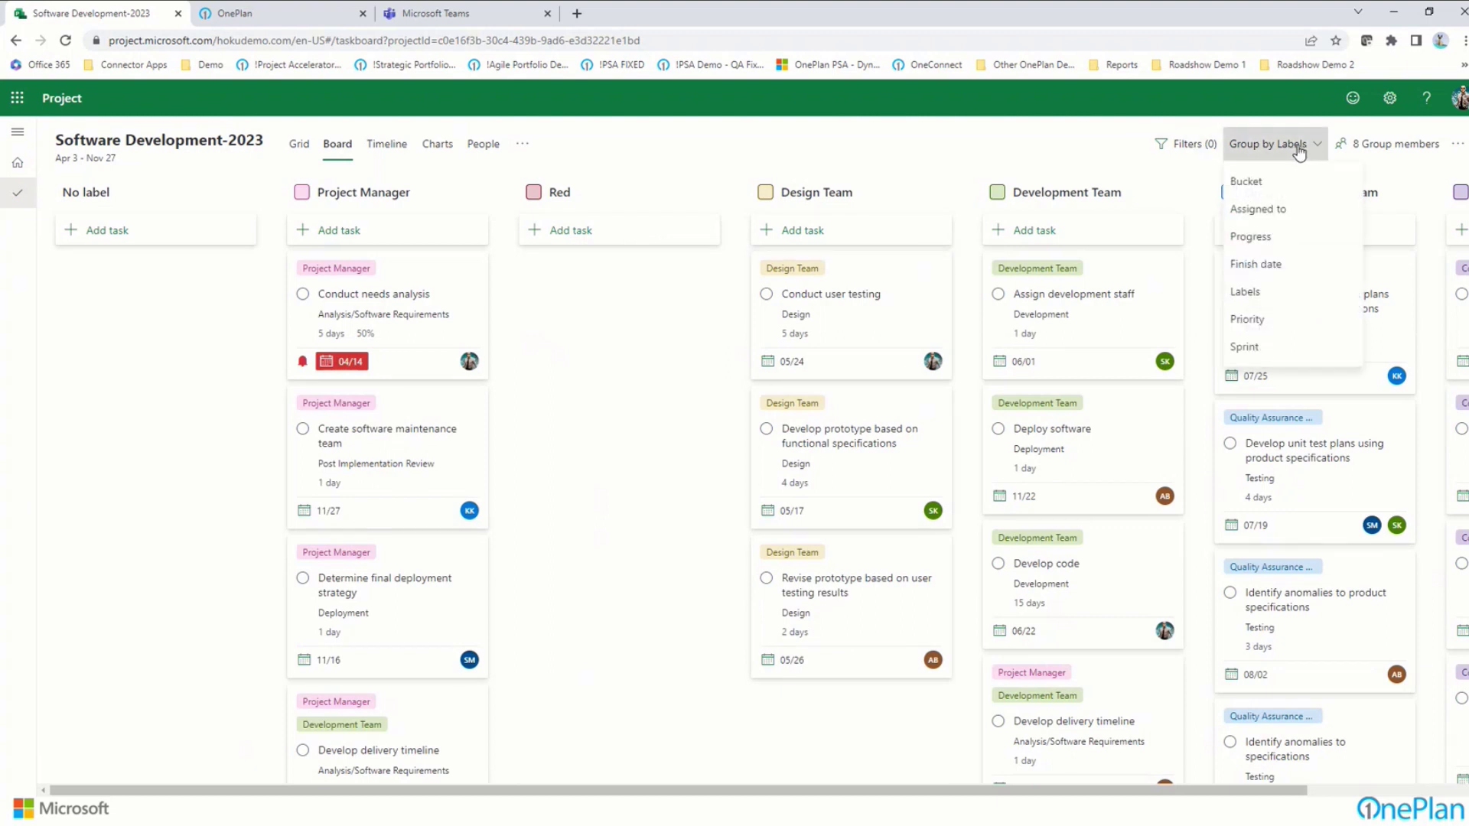
pyautogui.click(1243, 319)
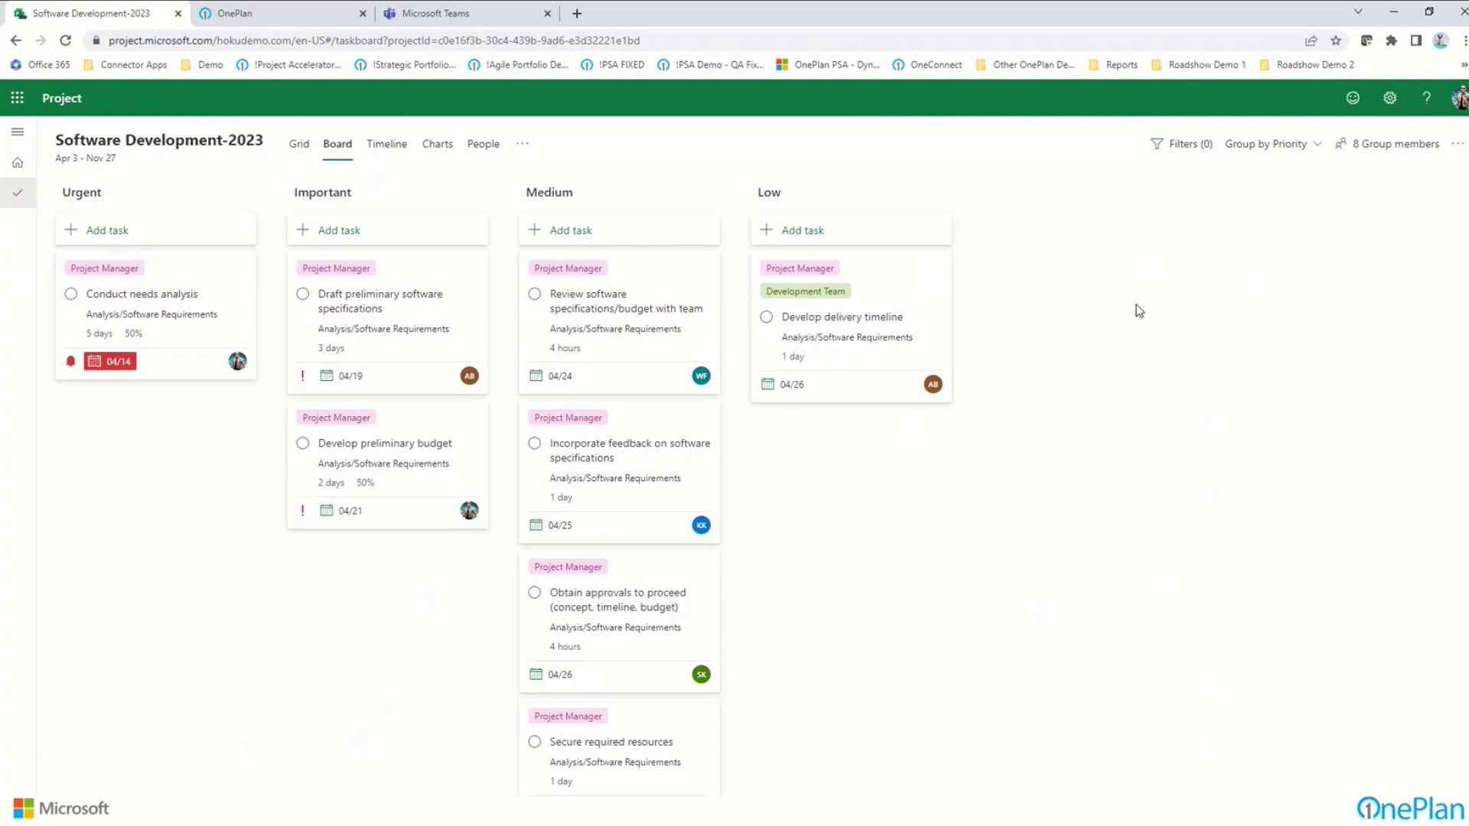
# - Display the project's timeline from the start of the Scope phase in early April
pyautogui.click(382, 145)
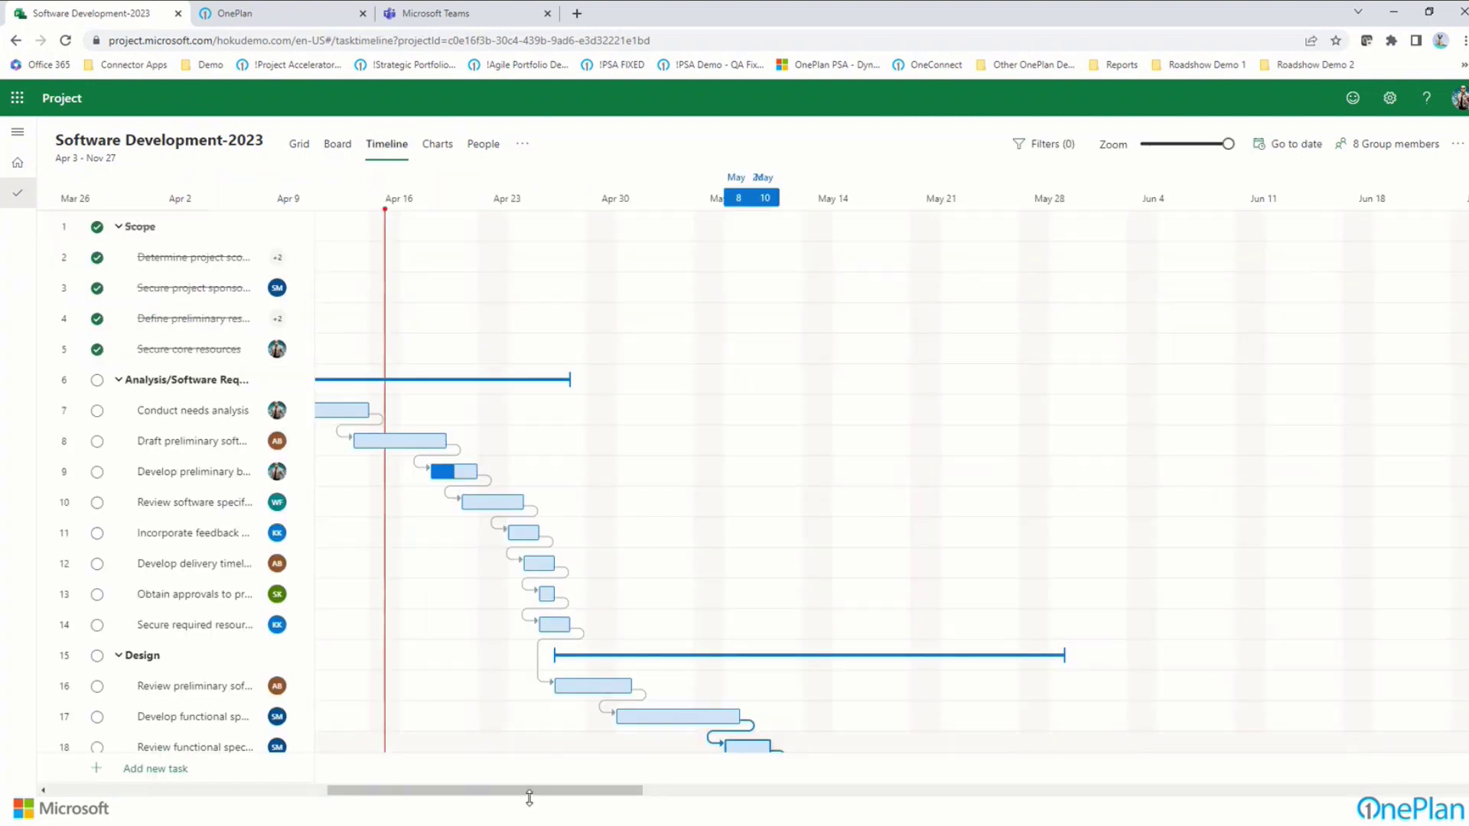
pyautogui.moveTo(533, 794); pyautogui.dragTo(488, 793)
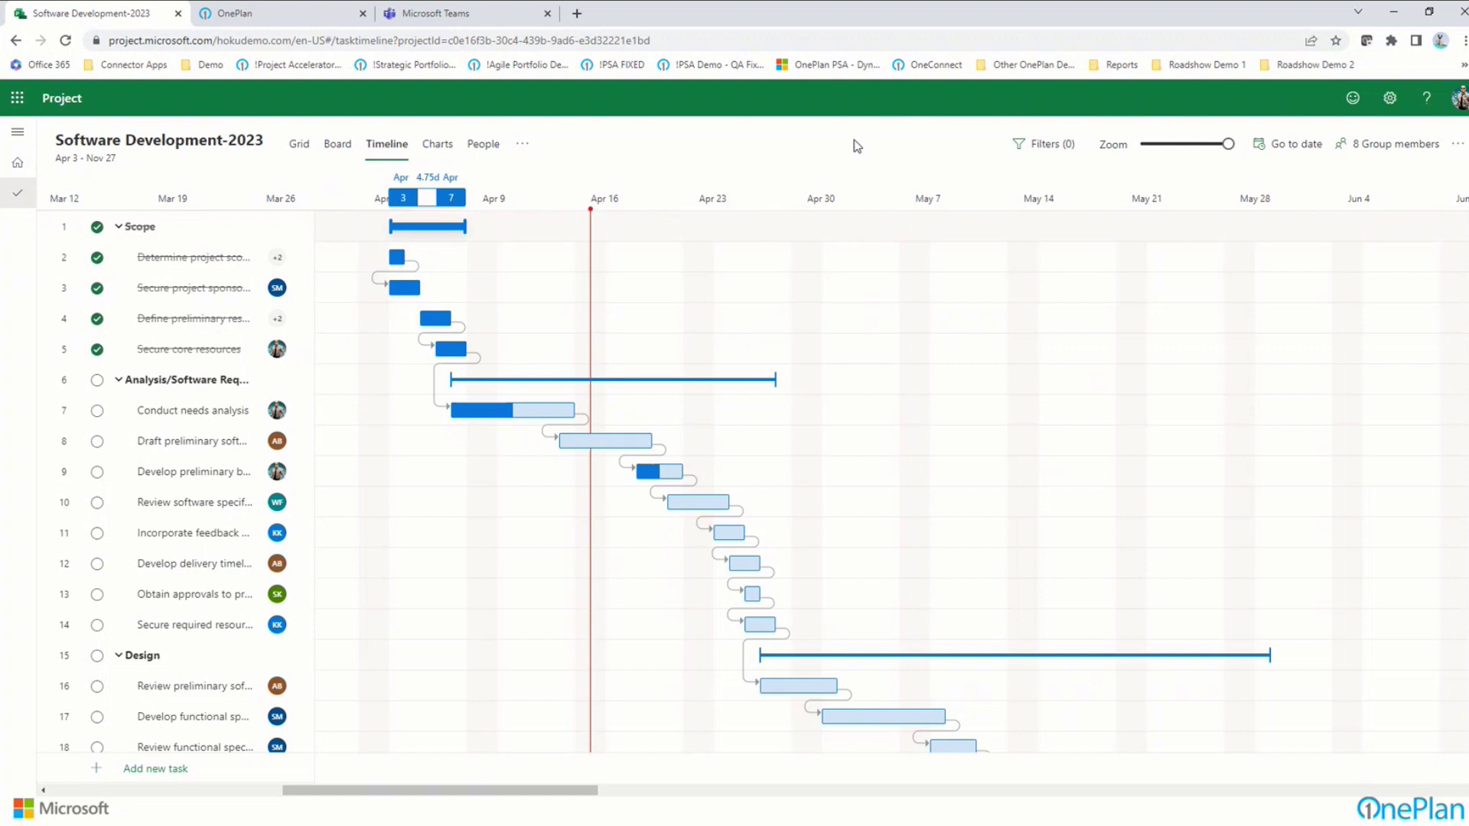
# - Review the project's status and effort charts and the task workload per person
pyautogui.click(453, 145)
pyautogui.moveTo(373, 373)
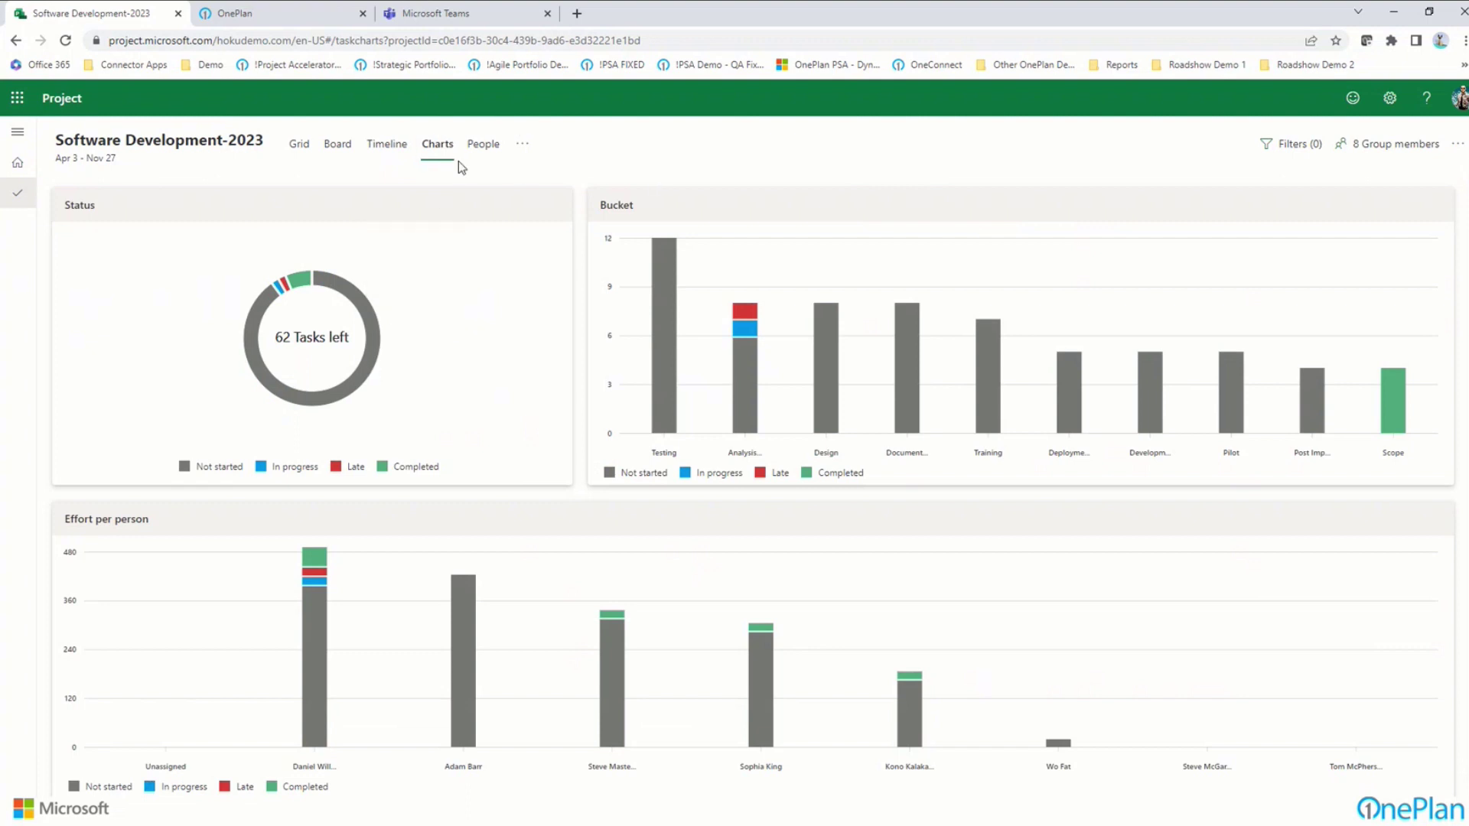
pyautogui.click(480, 144)
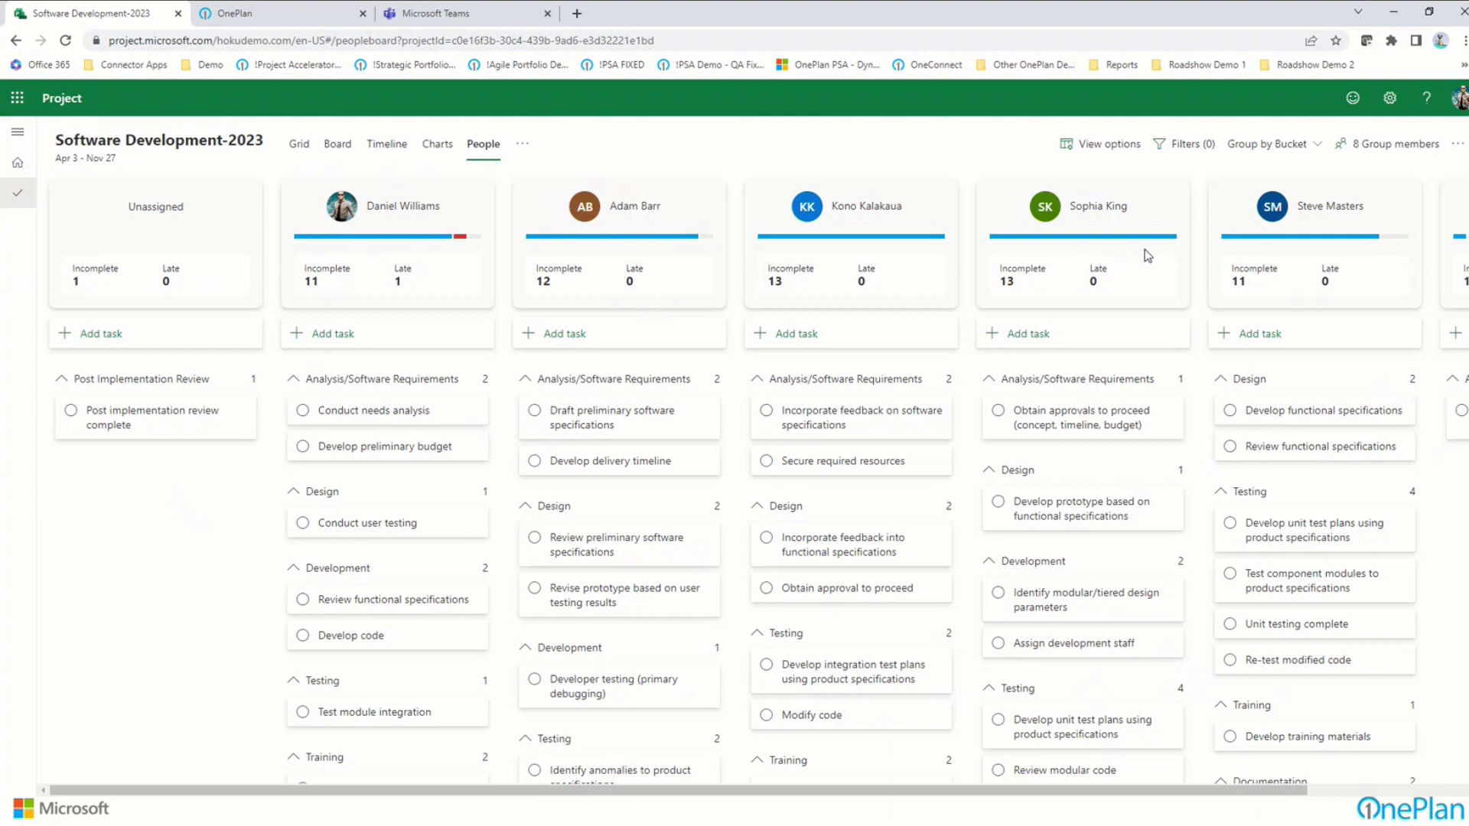
# - Open the Assignments view and examine the daily effort hours grouped by resource
pyautogui.click(523, 146)
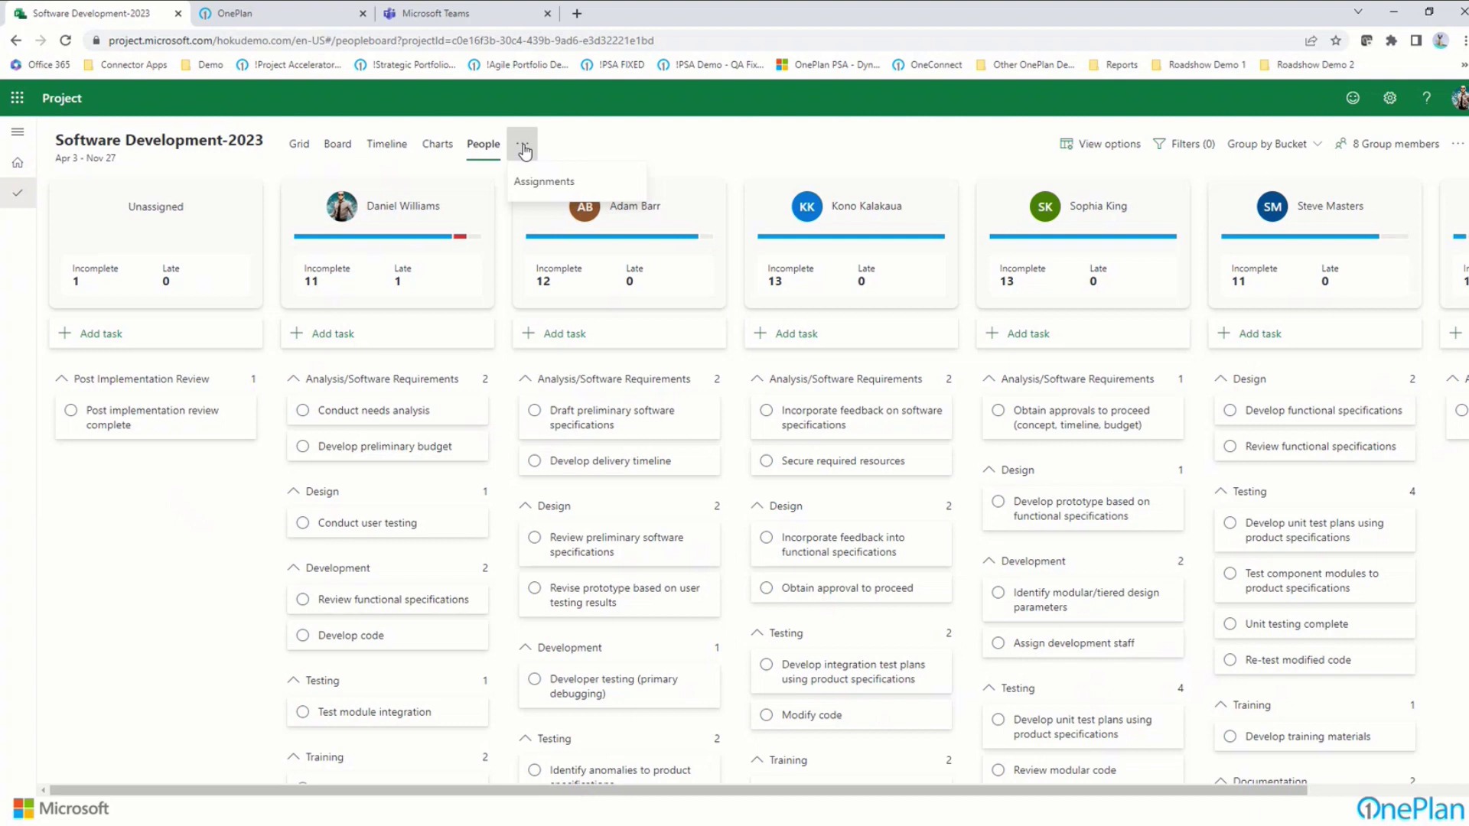
pyautogui.click(539, 182)
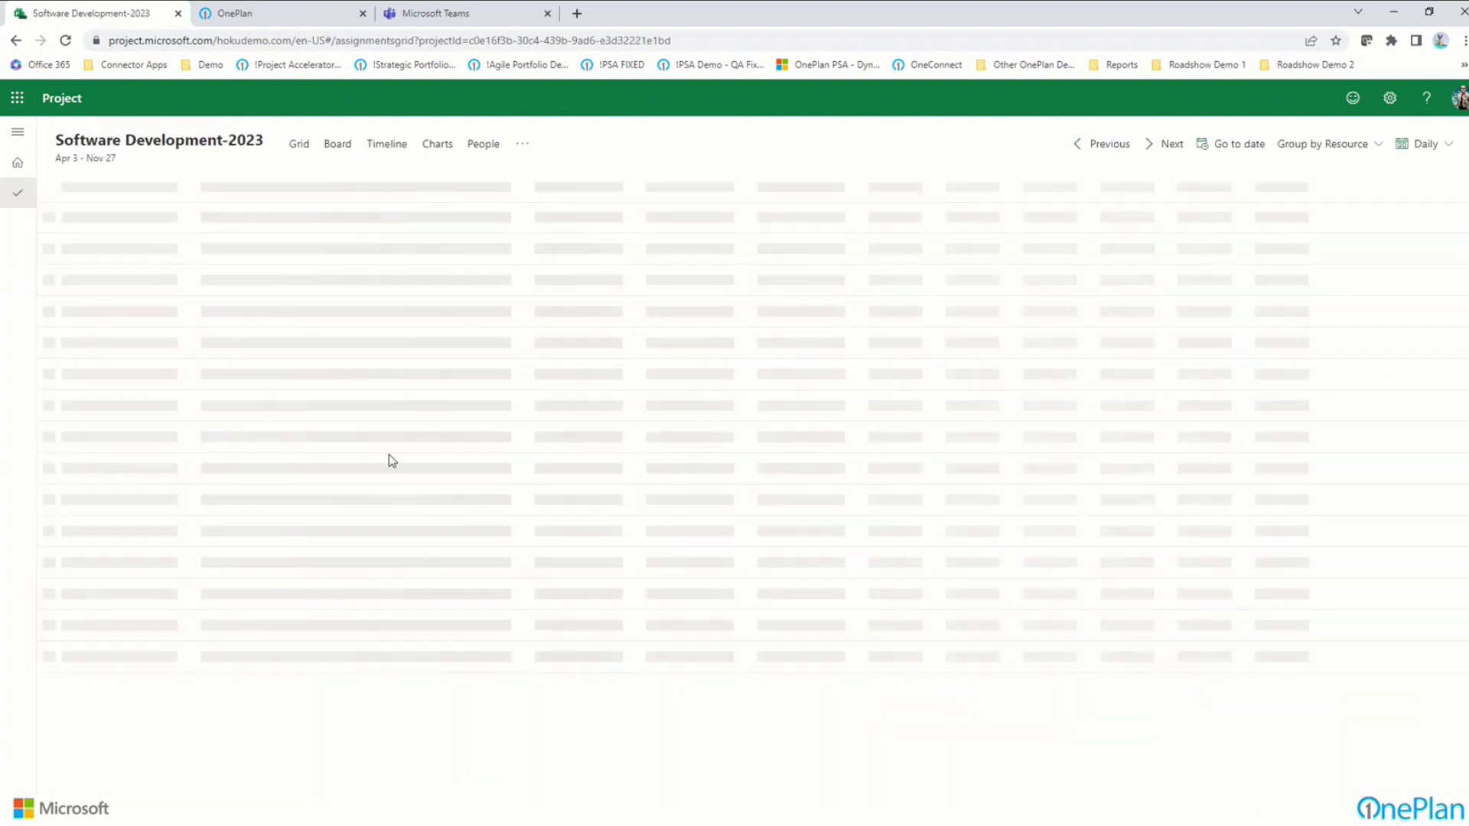
pyautogui.scroll(-2, 452, 725)
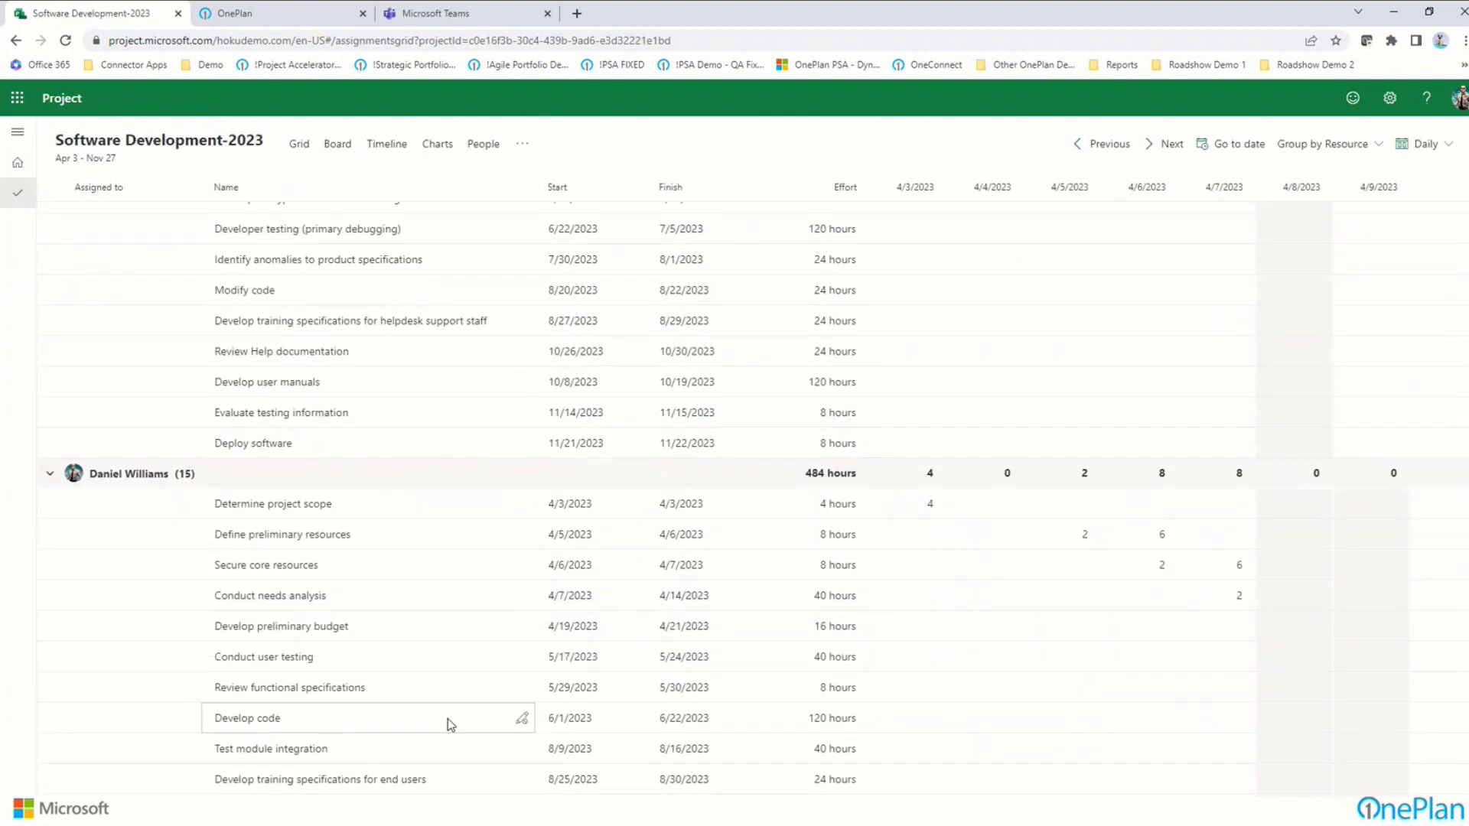
pyautogui.scroll(-2, 451, 725)
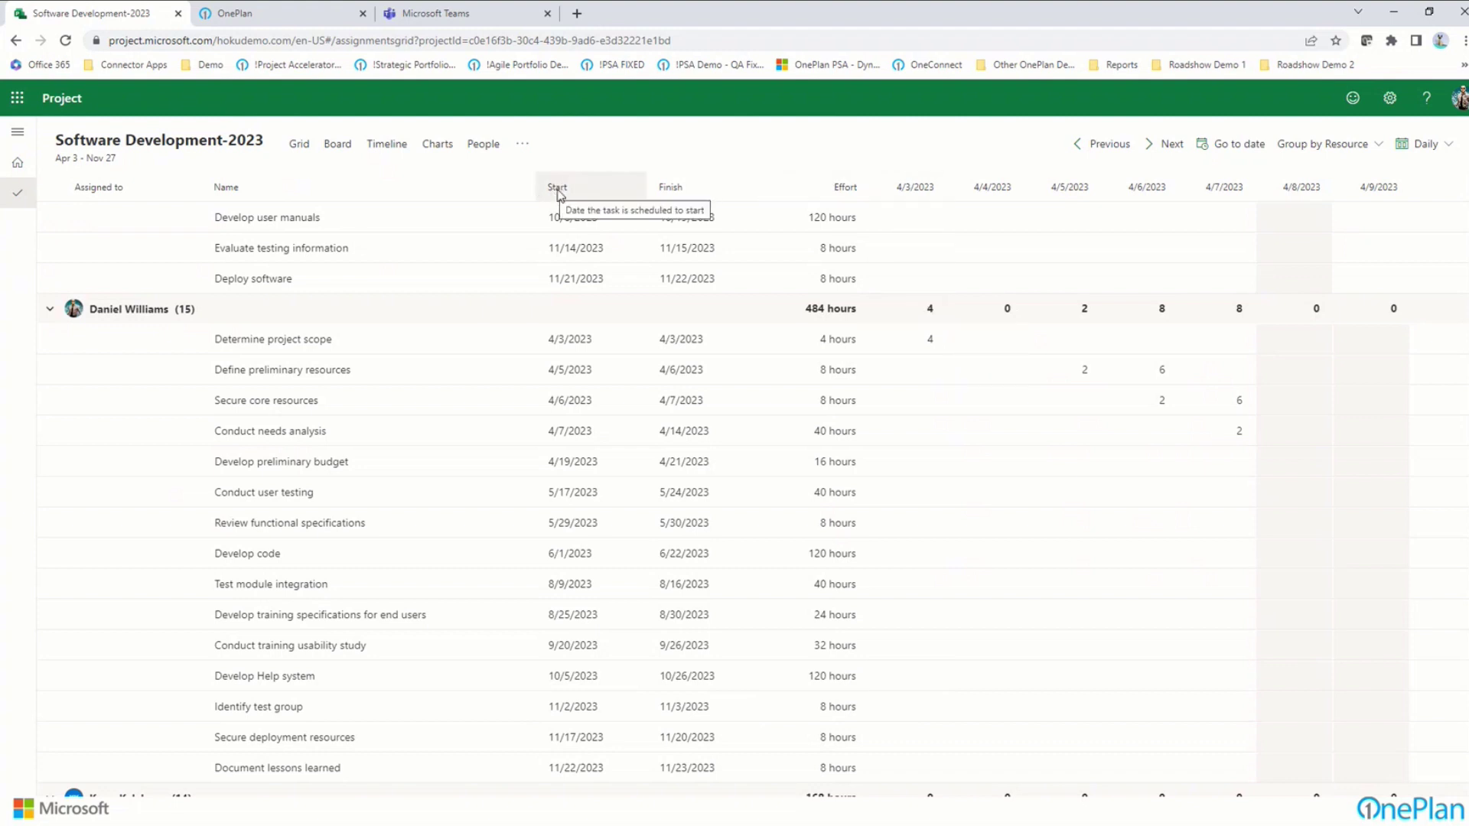
# - Switch to the PPM Accelerator Reports in Power BI and highlight the resource with 37 tasks on the Resource Dashboard
pyautogui.click(211, 66)
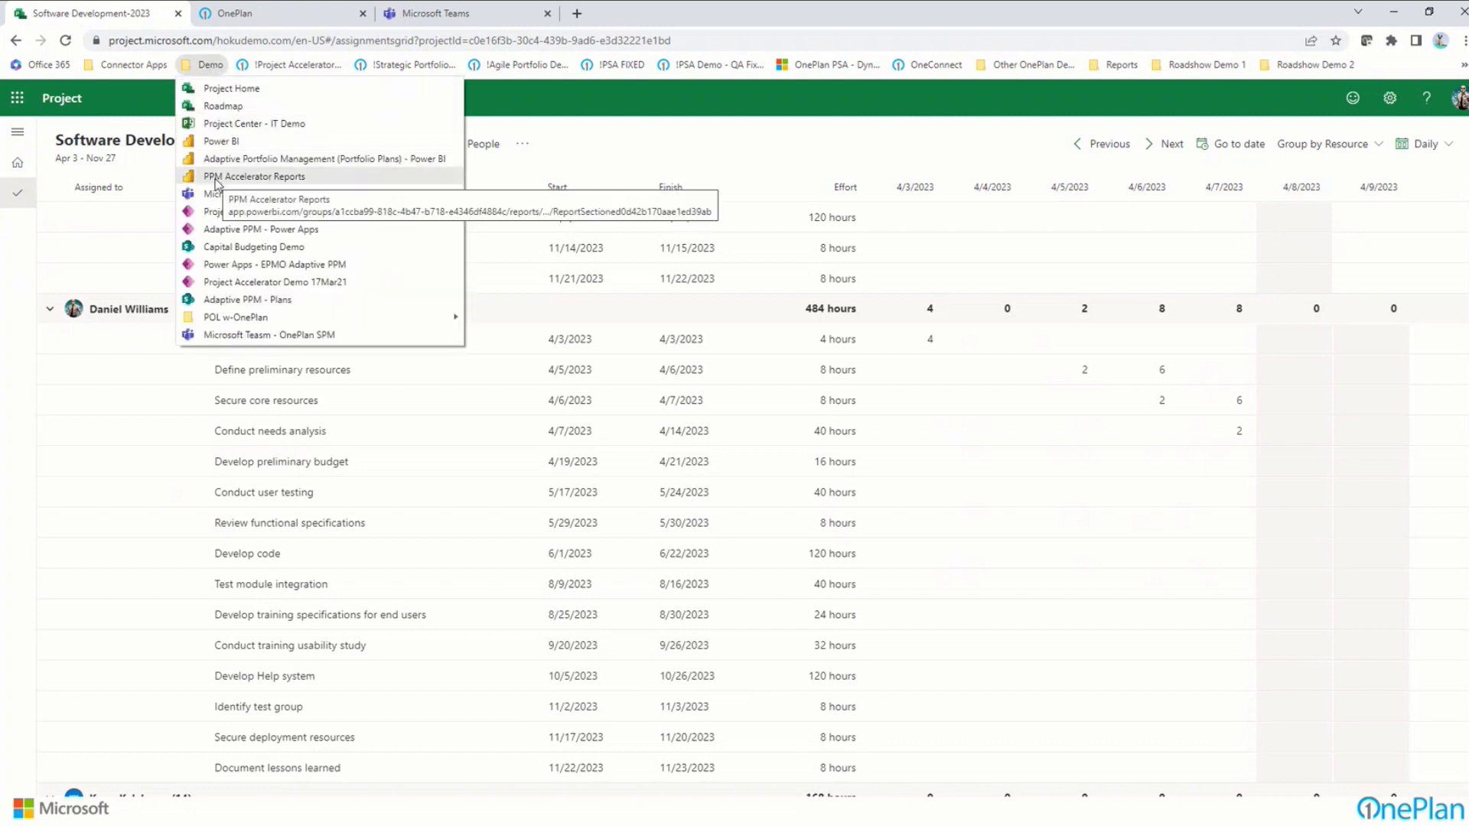
pyautogui.click(215, 179)
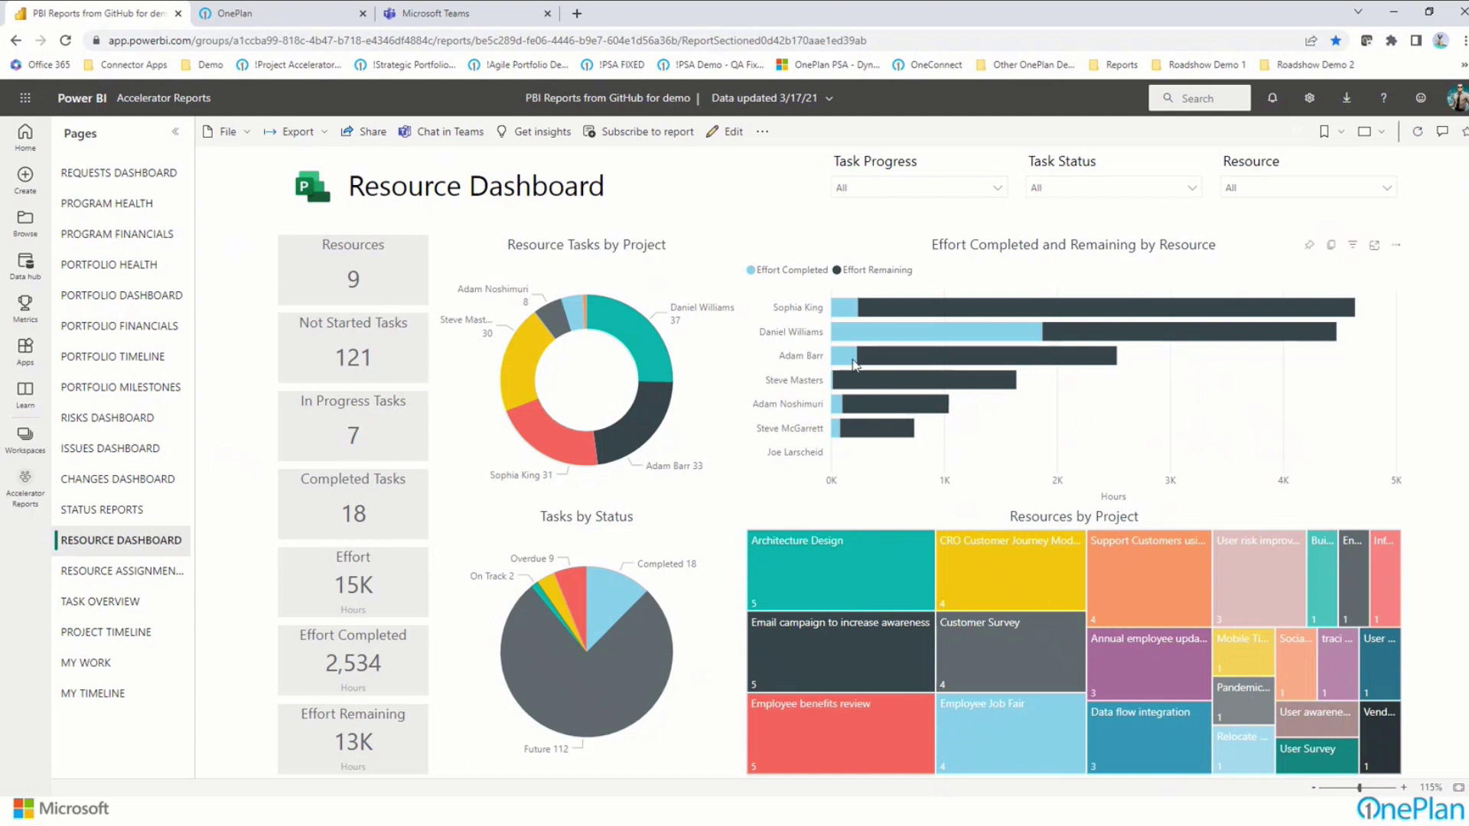
pyautogui.click(651, 342)
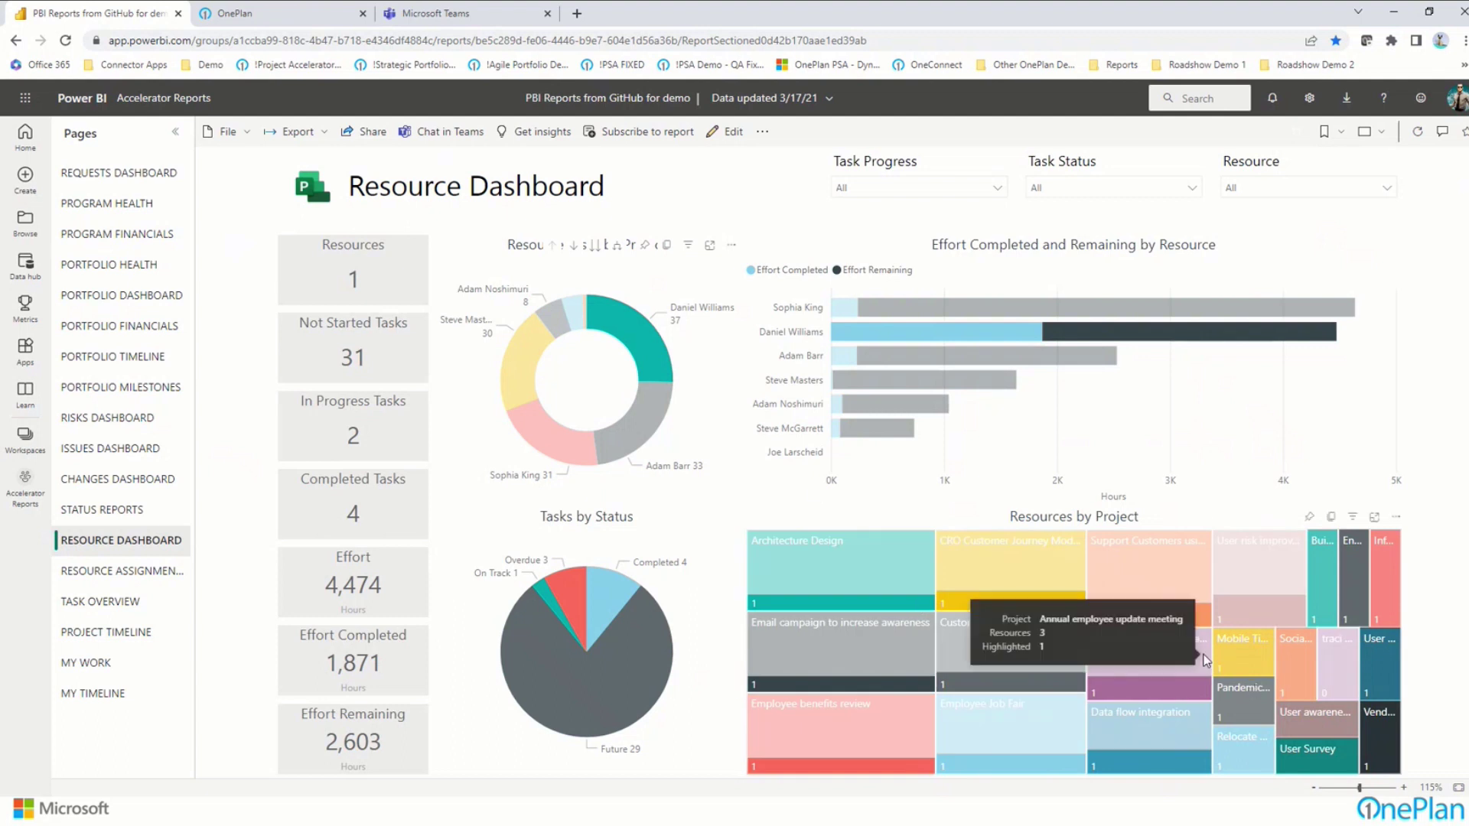
# - Open the Resource Assignments report page and expand the second listed resource down to the tasks of the Data flow integration project
pyautogui.click(121, 572)
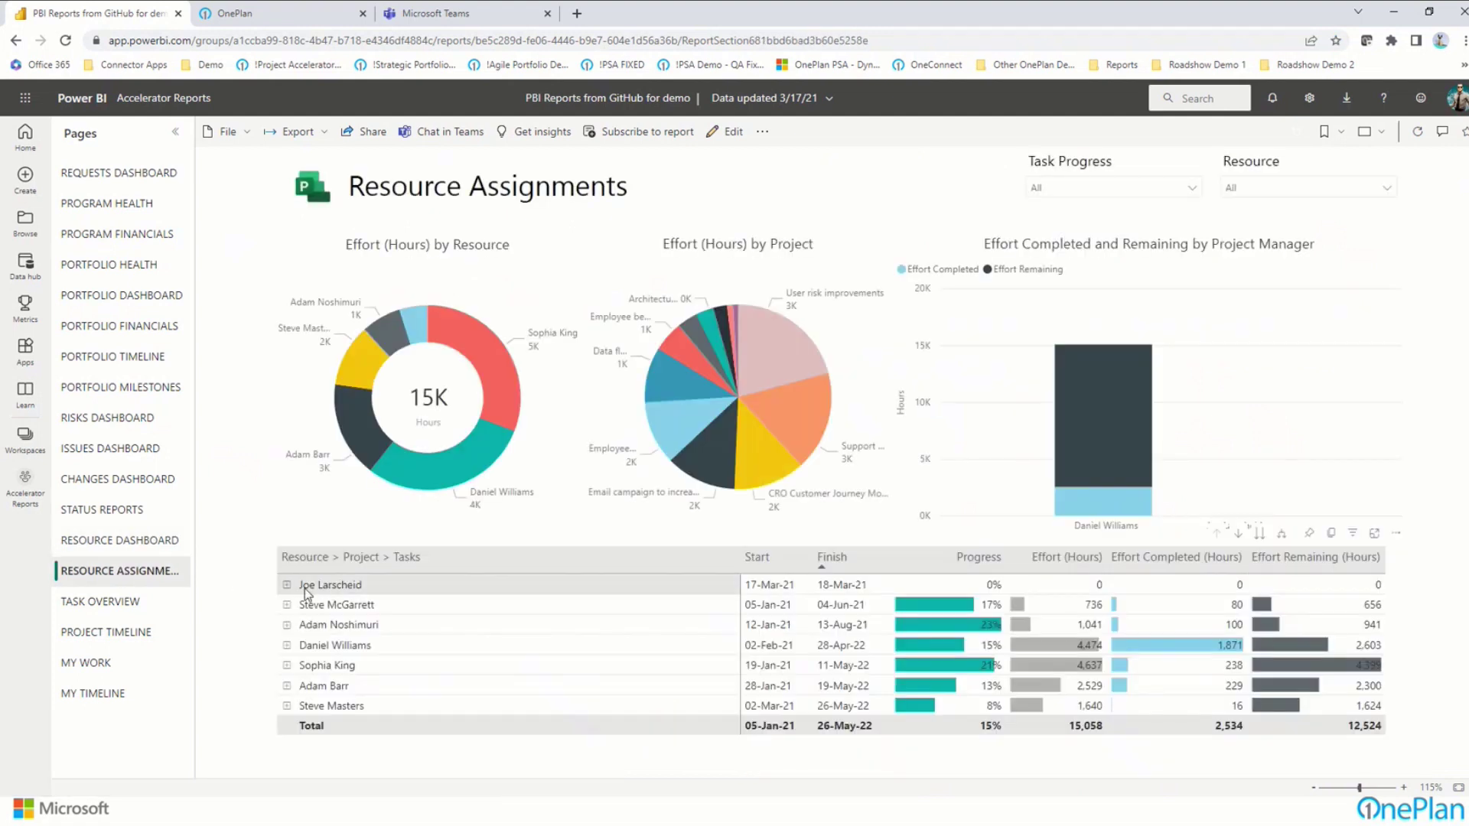
pyautogui.click(286, 586)
pyautogui.click(287, 586)
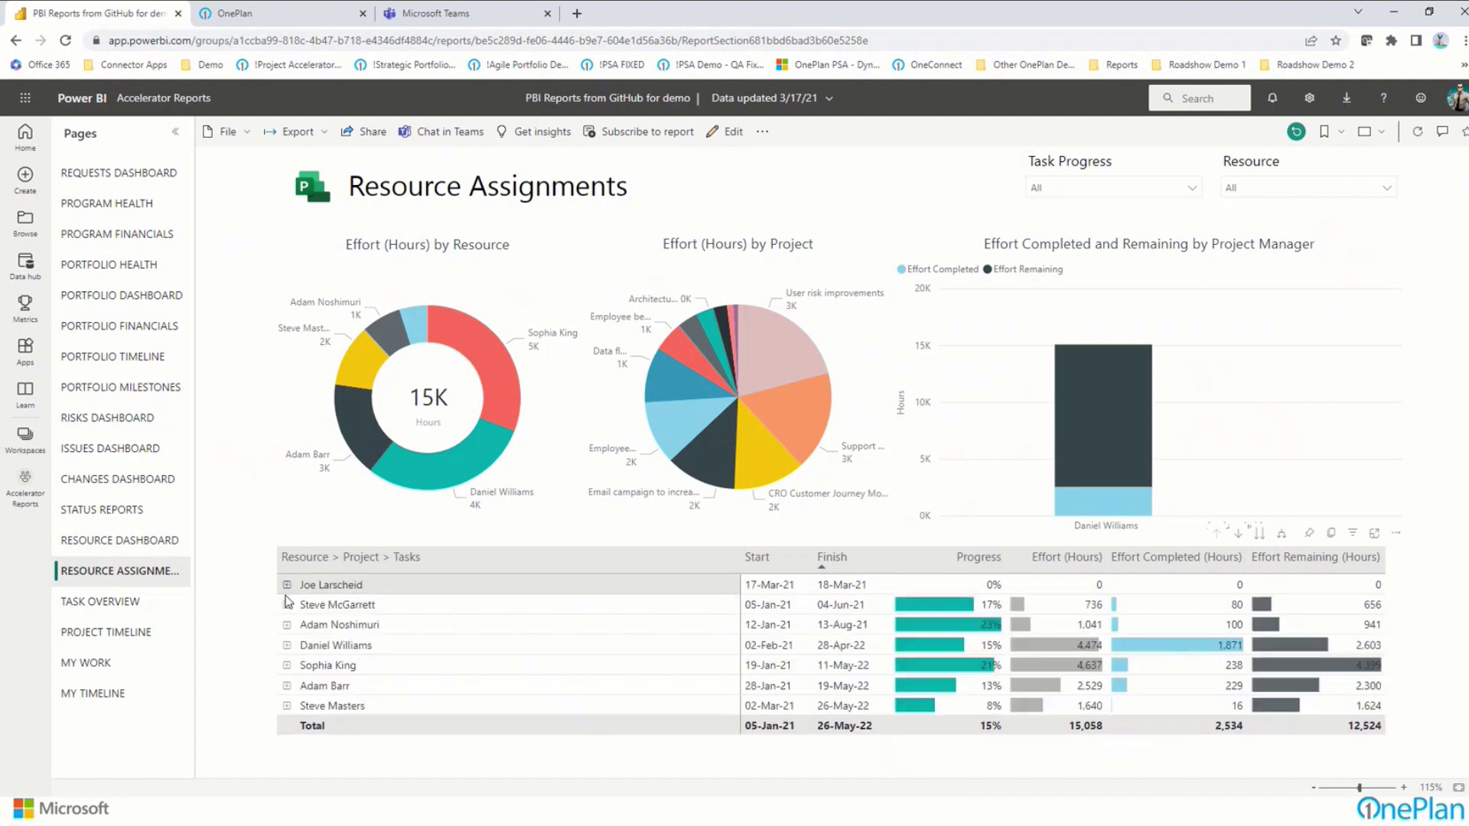
pyautogui.click(286, 605)
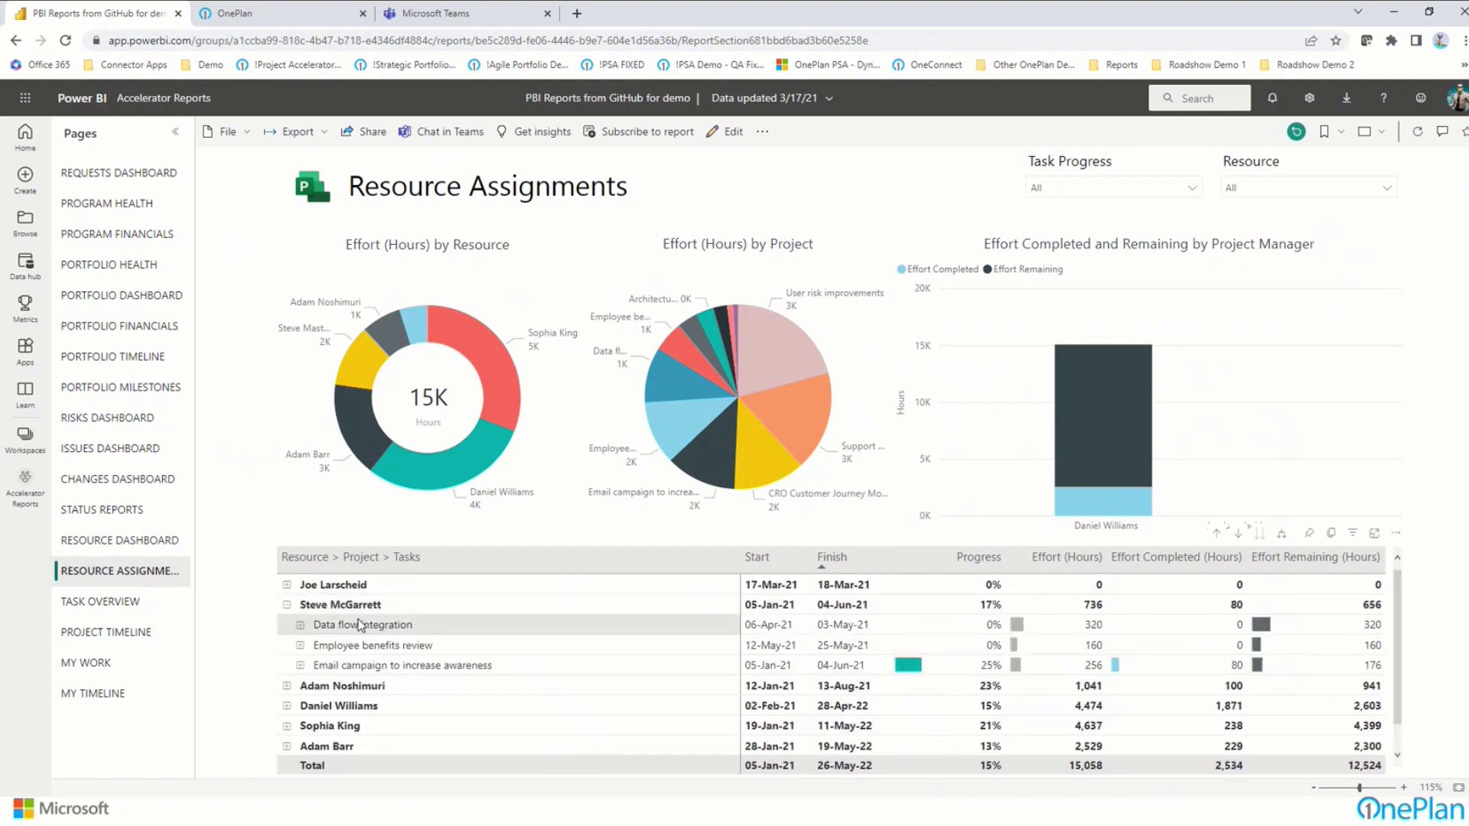
pyautogui.click(300, 625)
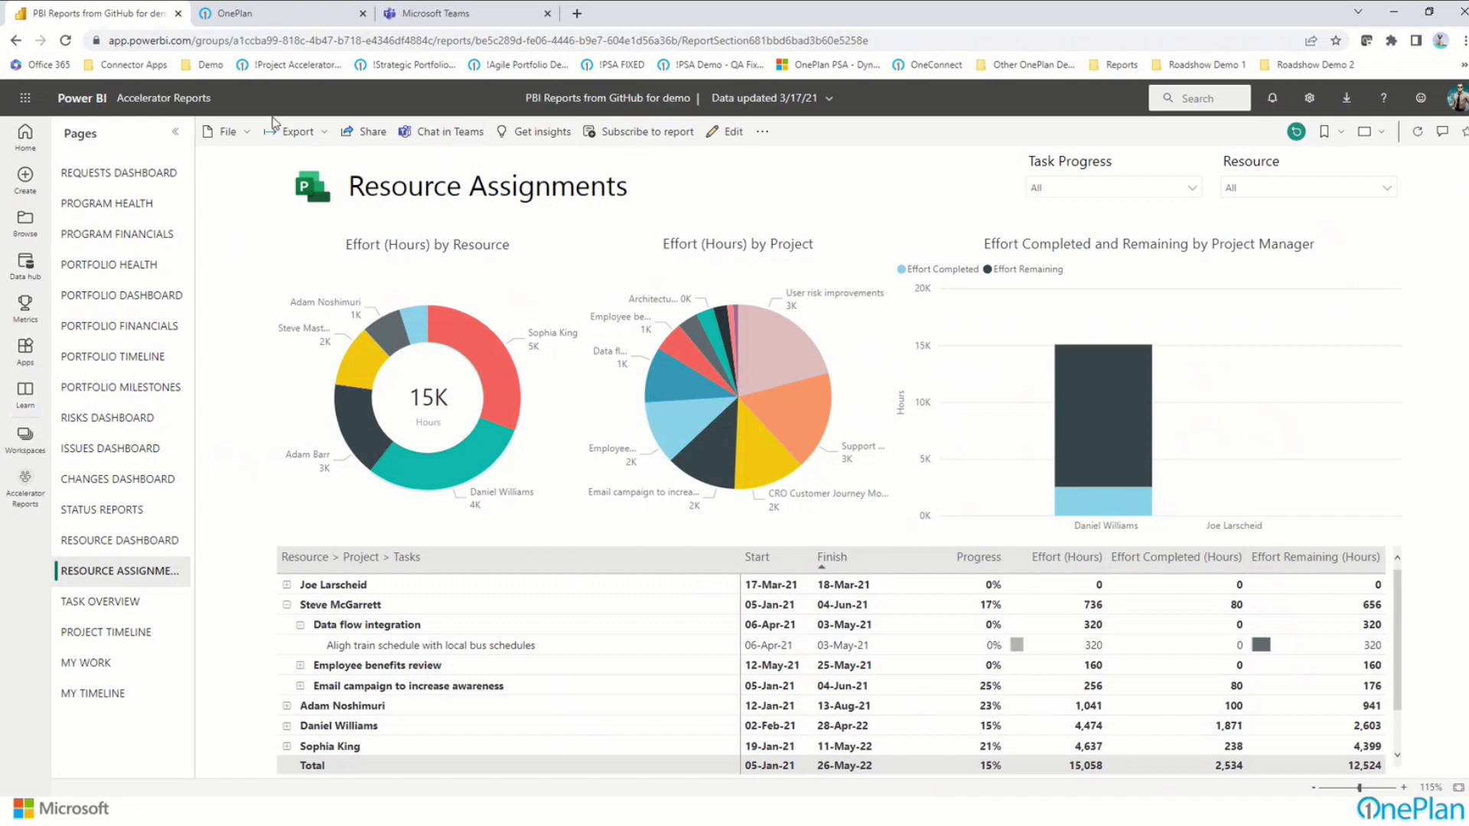
# - Switch to the Project Accelerator portfolio in OnePlan and display it with the Project Effort Summary view
pyautogui.click(272, 66)
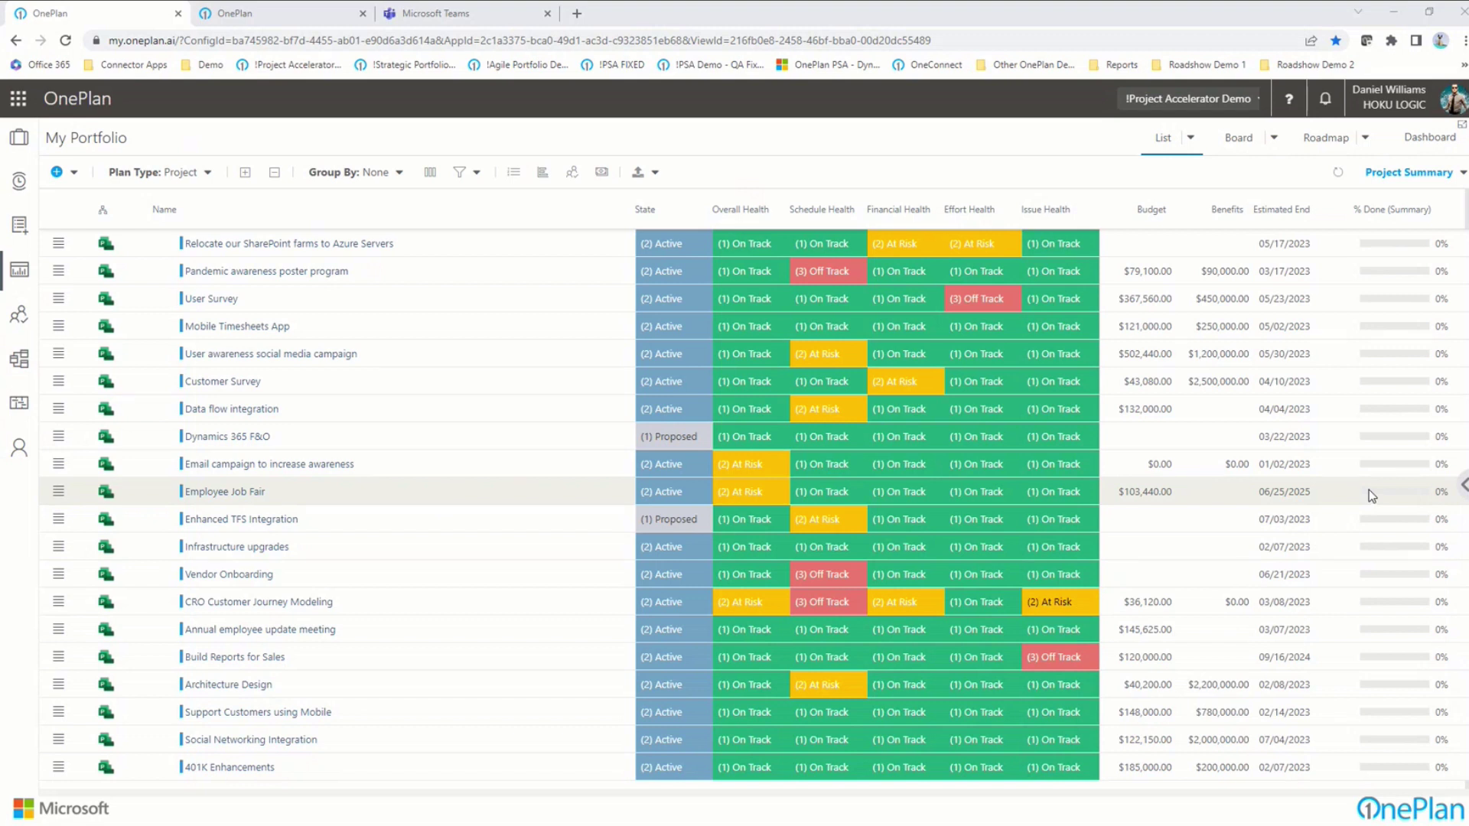
pyautogui.click(1191, 139)
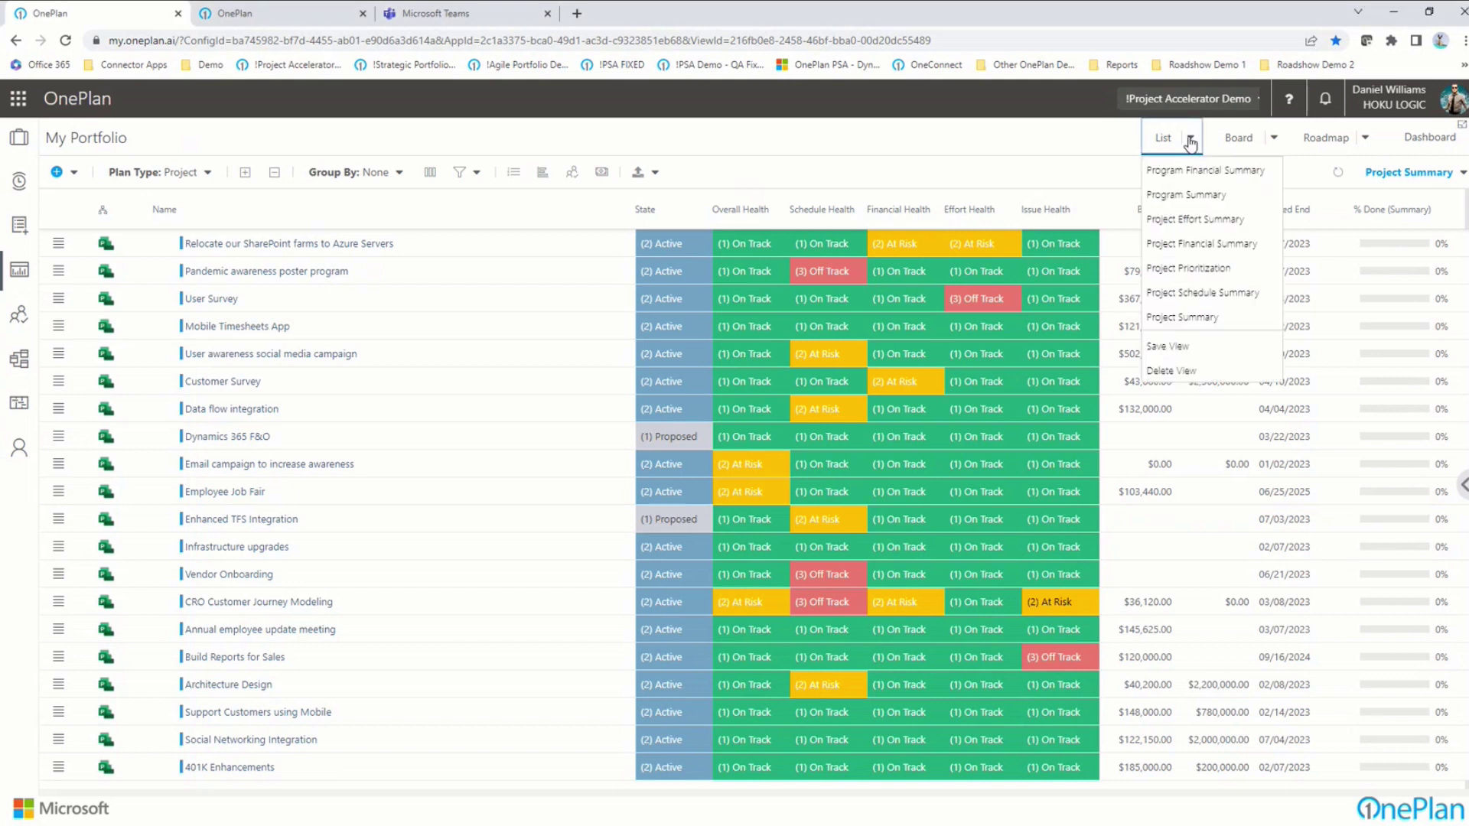
pyautogui.click(1182, 221)
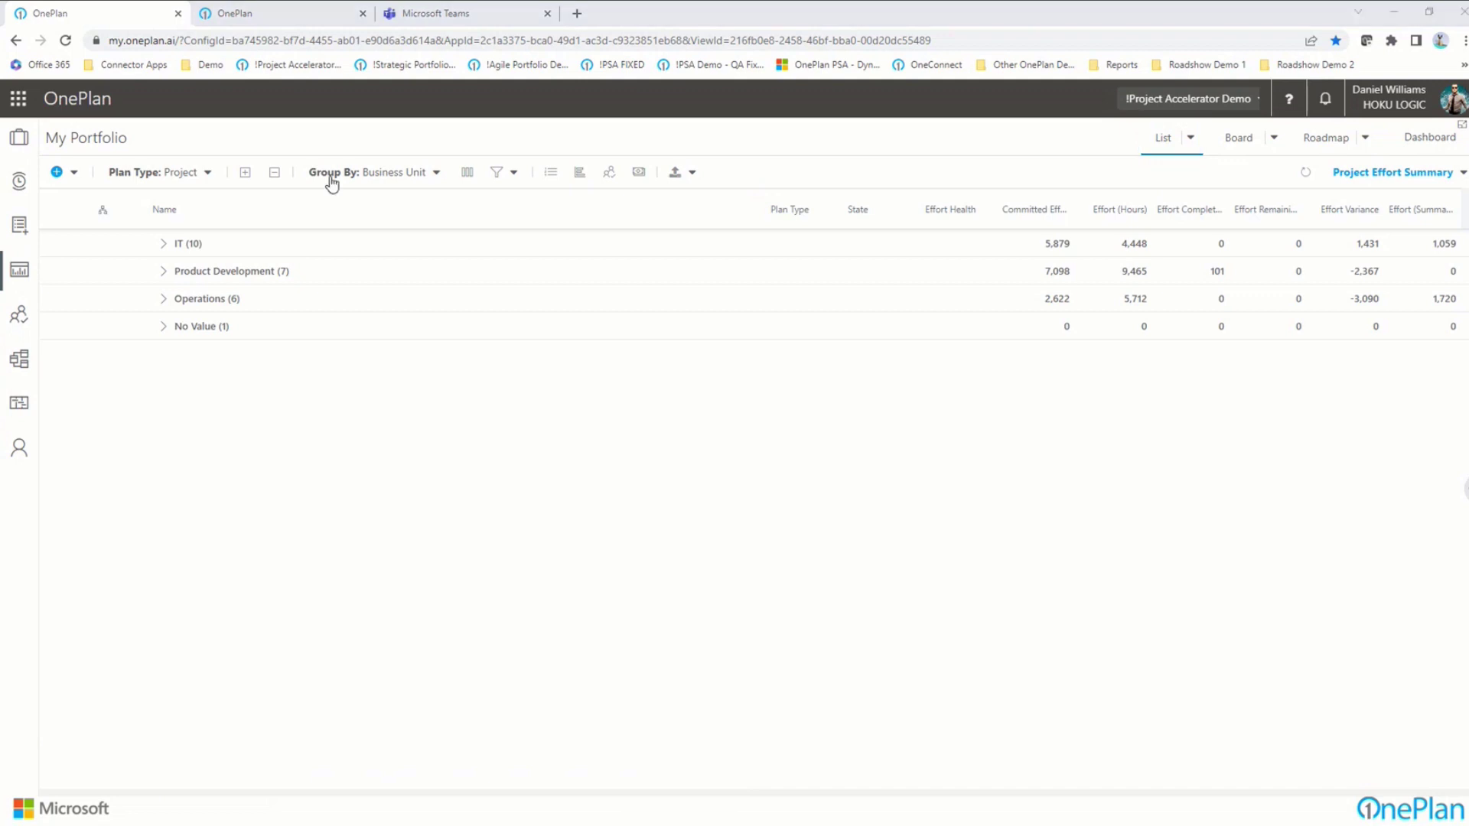
# - Expand all business unit groups in the portfolio list and look over the available grouping fields
pyautogui.click(243, 177)
pyautogui.click(243, 175)
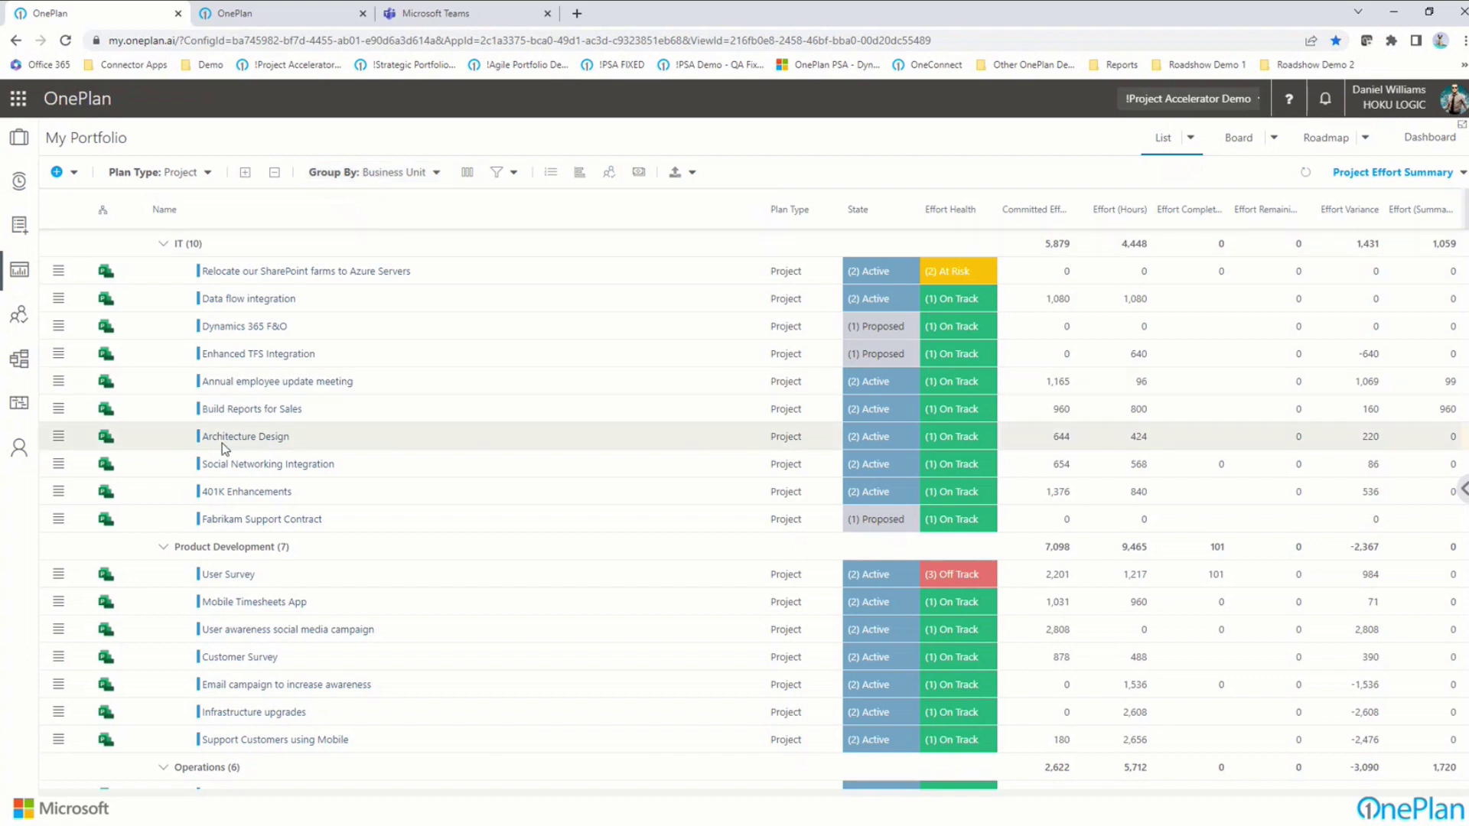
pyautogui.click(434, 173)
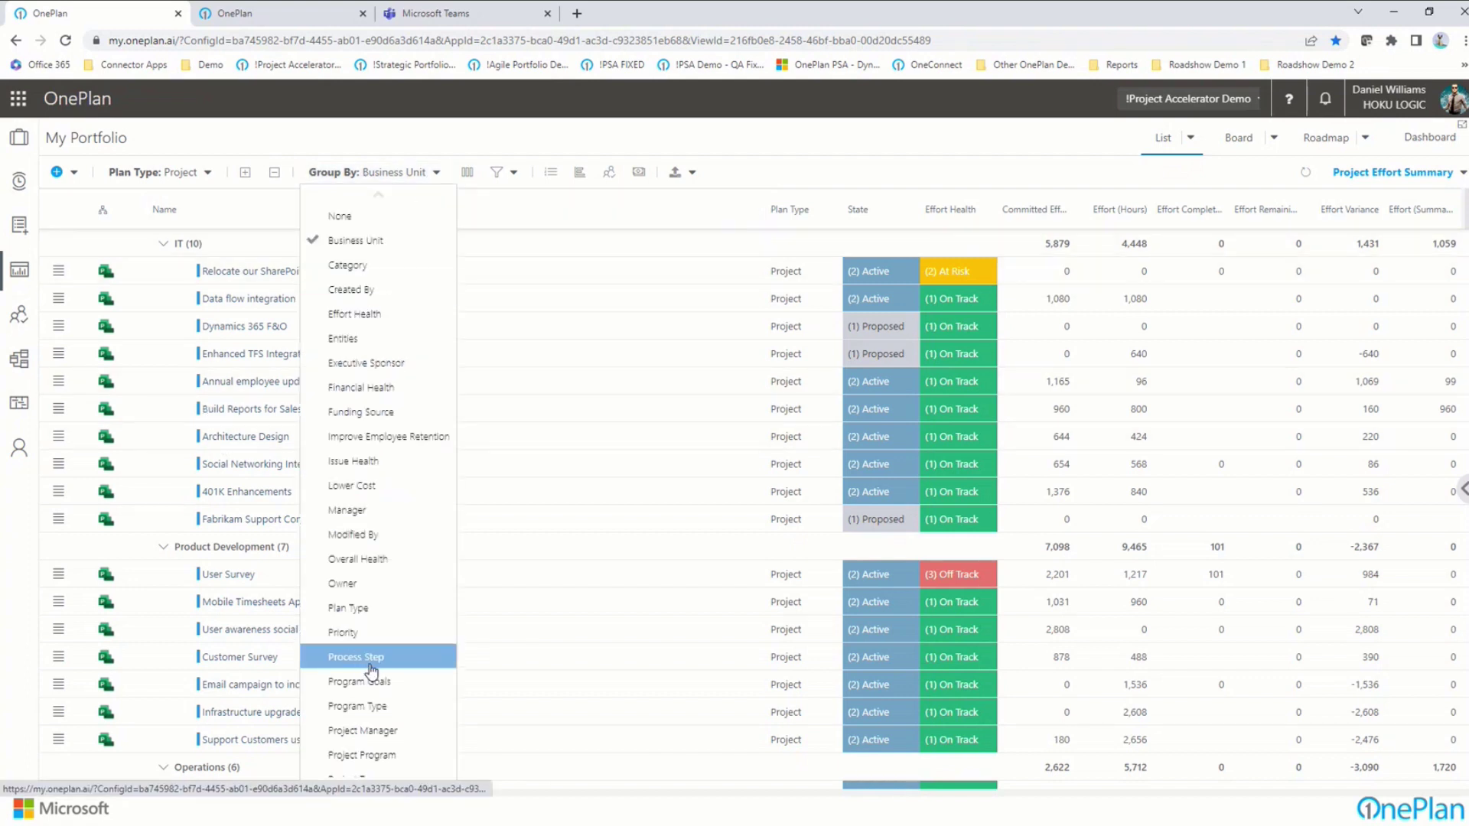
pyautogui.click(812, 132)
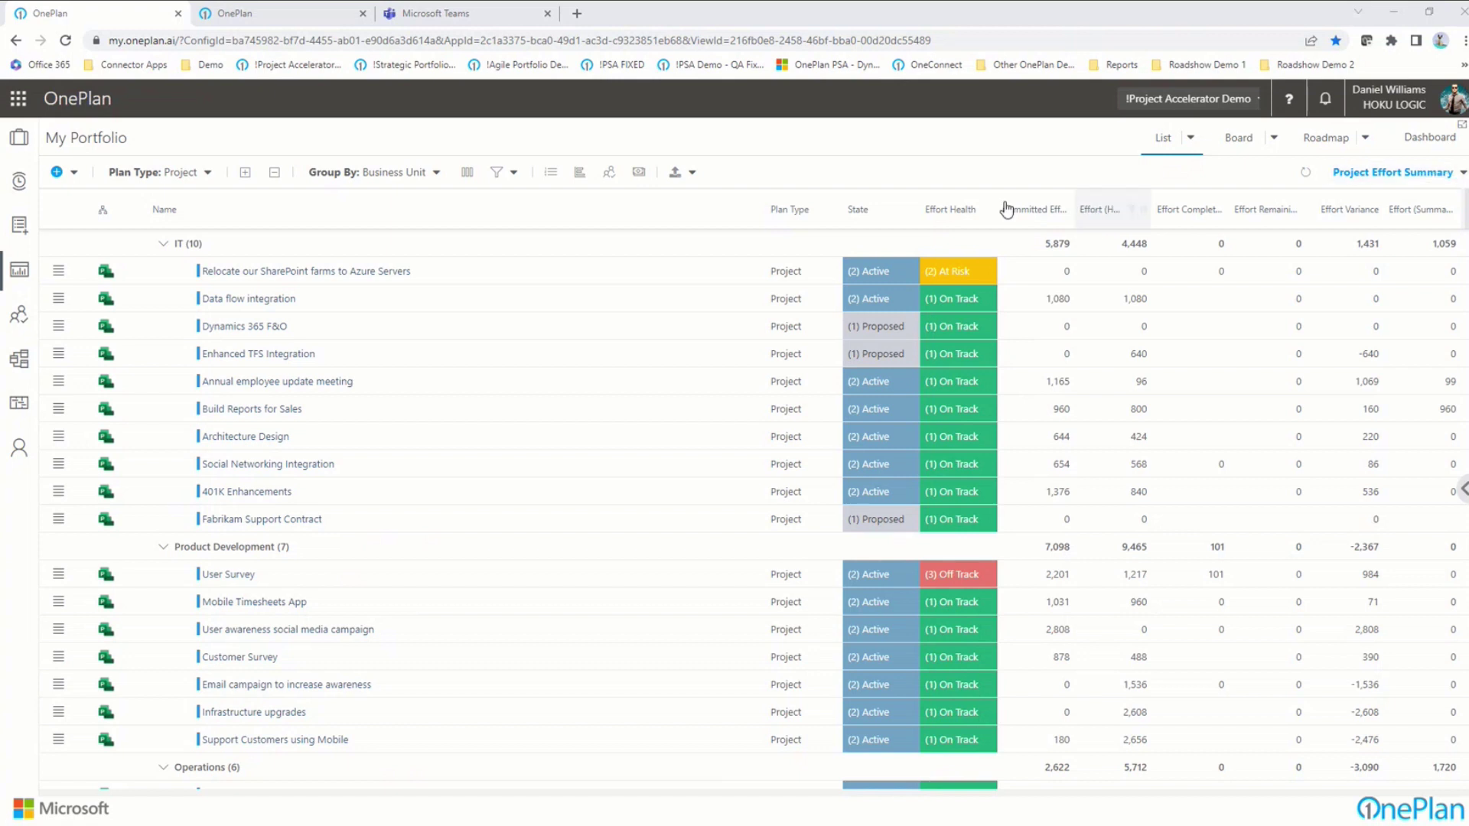
# - Switch the portfolio list to the Program Summary view and expand all programs to show their projects
pyautogui.click(206, 173)
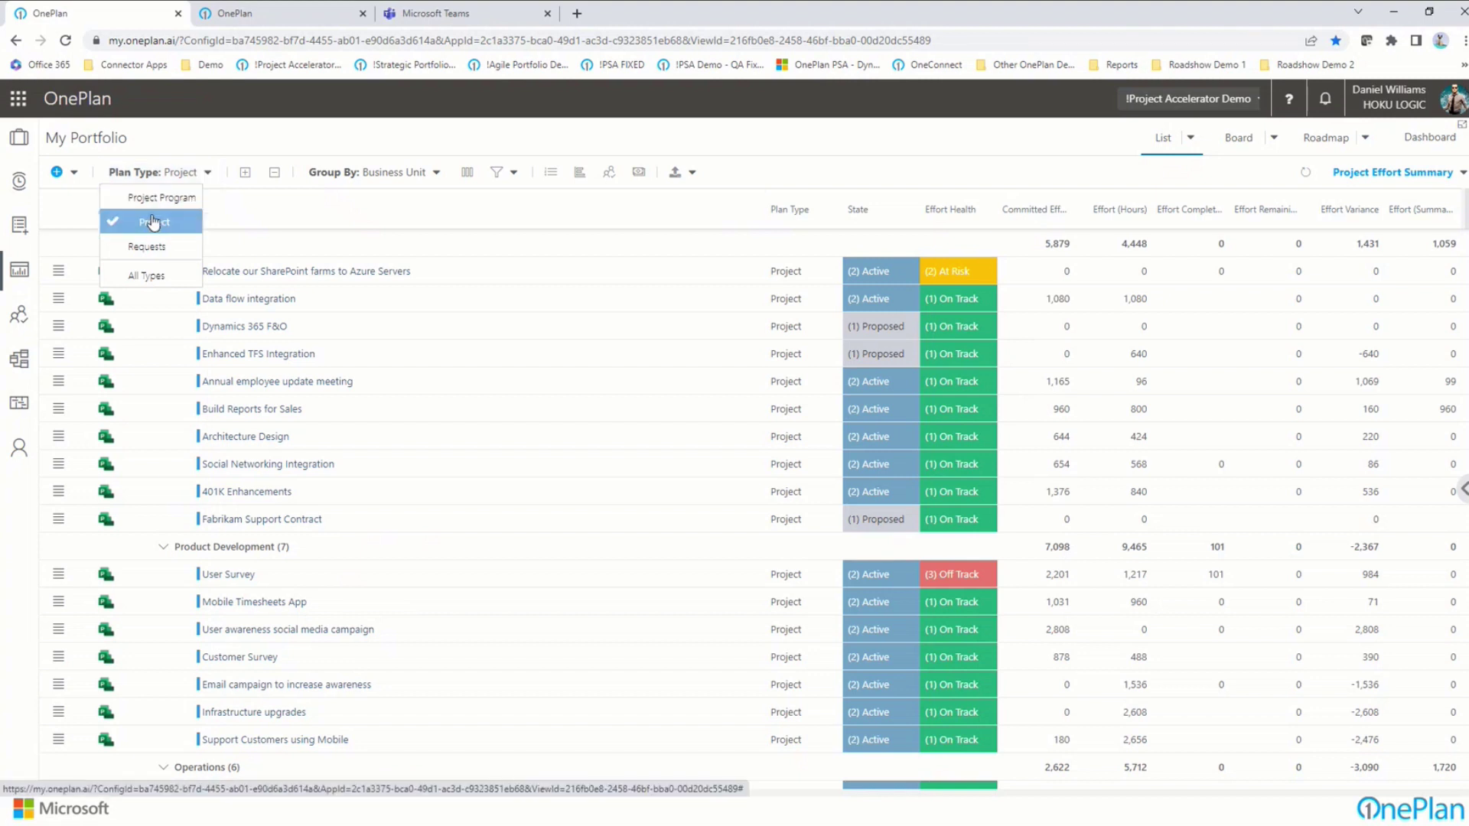
pyautogui.click(367, 172)
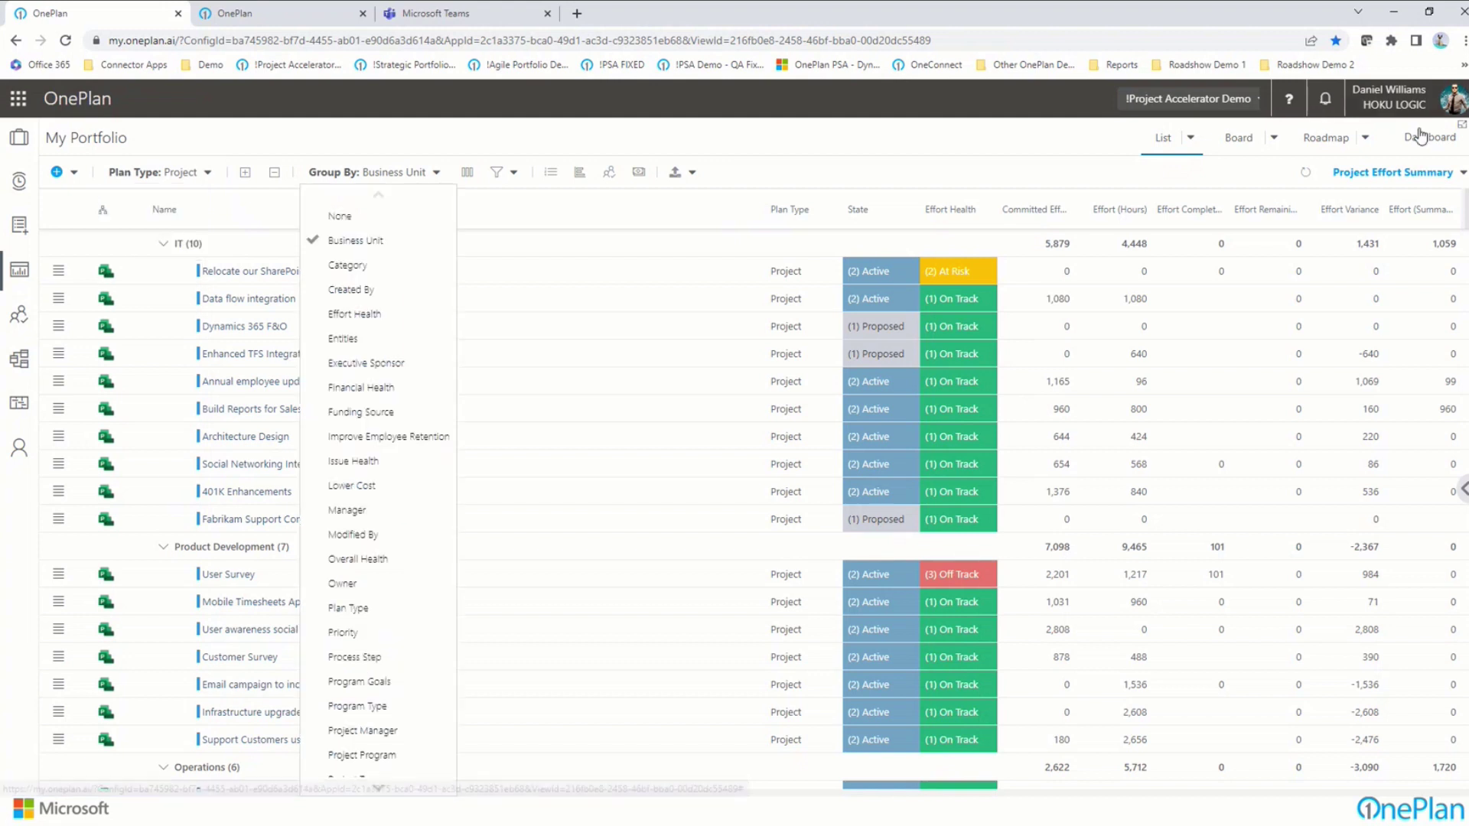
pyautogui.click(1390, 173)
pyautogui.click(1390, 173)
pyautogui.click(1390, 174)
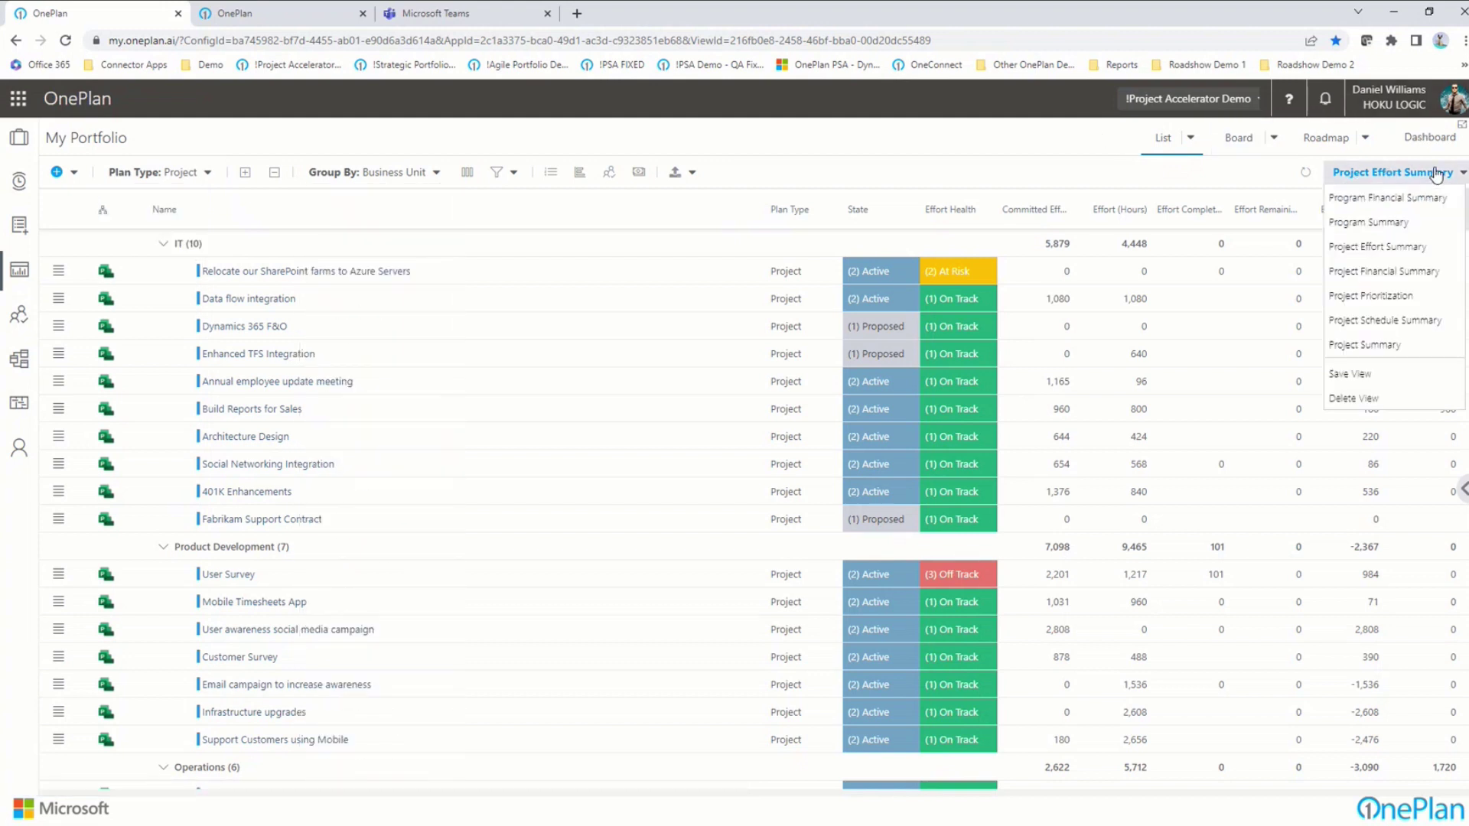
pyautogui.click(1349, 222)
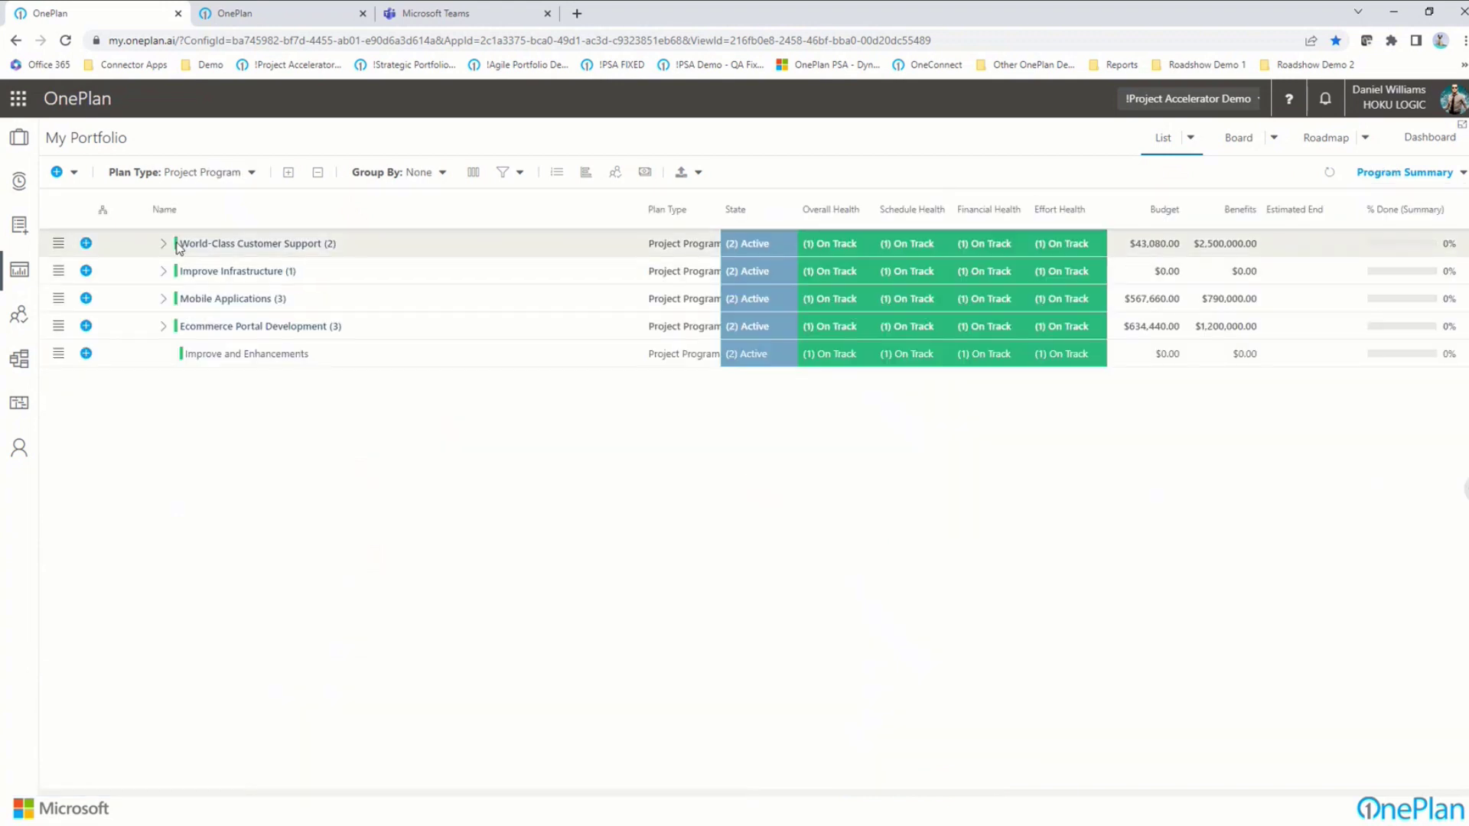
pyautogui.click(287, 173)
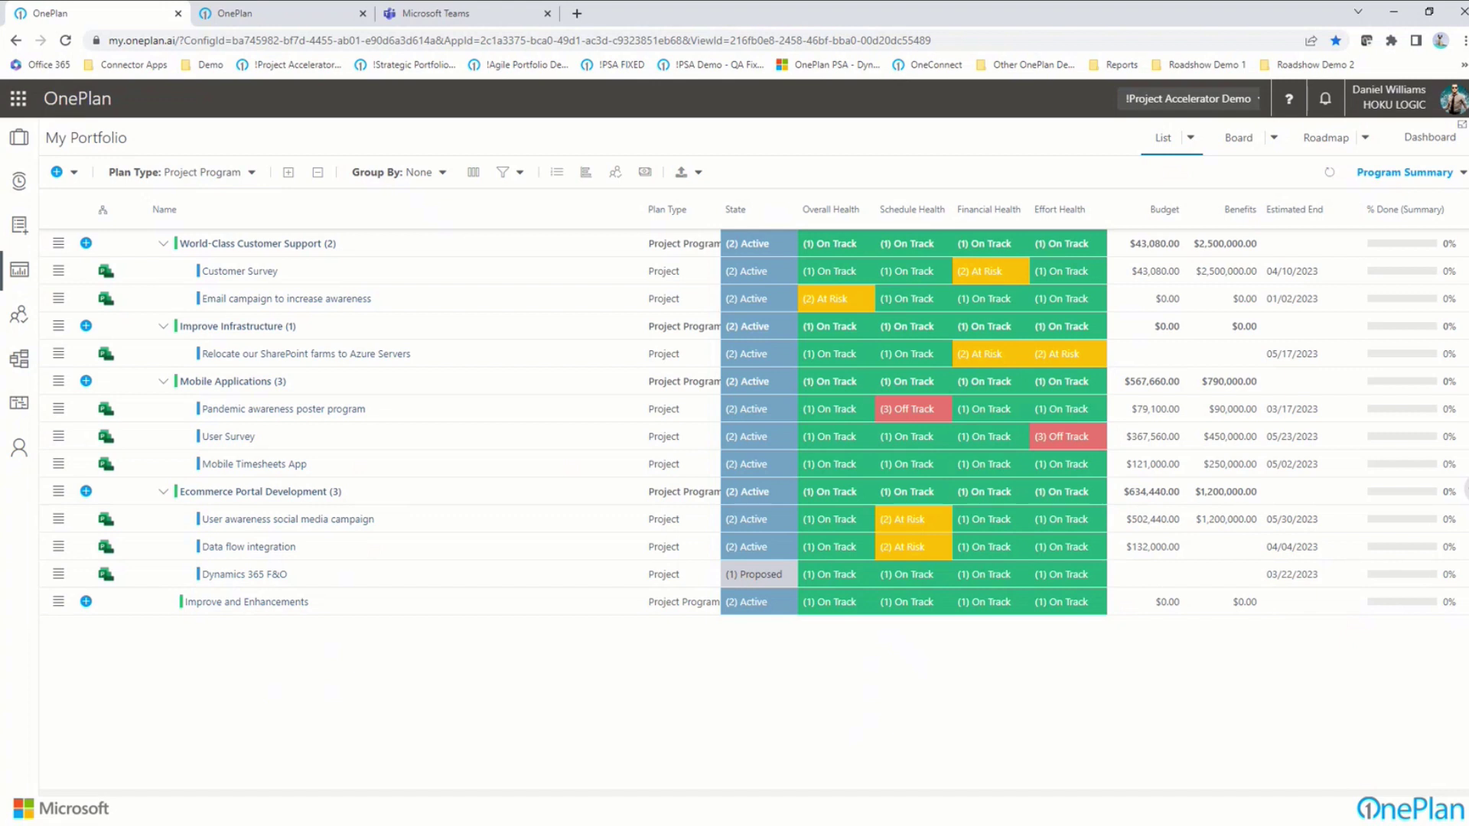
# - Display the portfolio as a board by business unit, and expand and collapse its Backlog column
pyautogui.click(1239, 137)
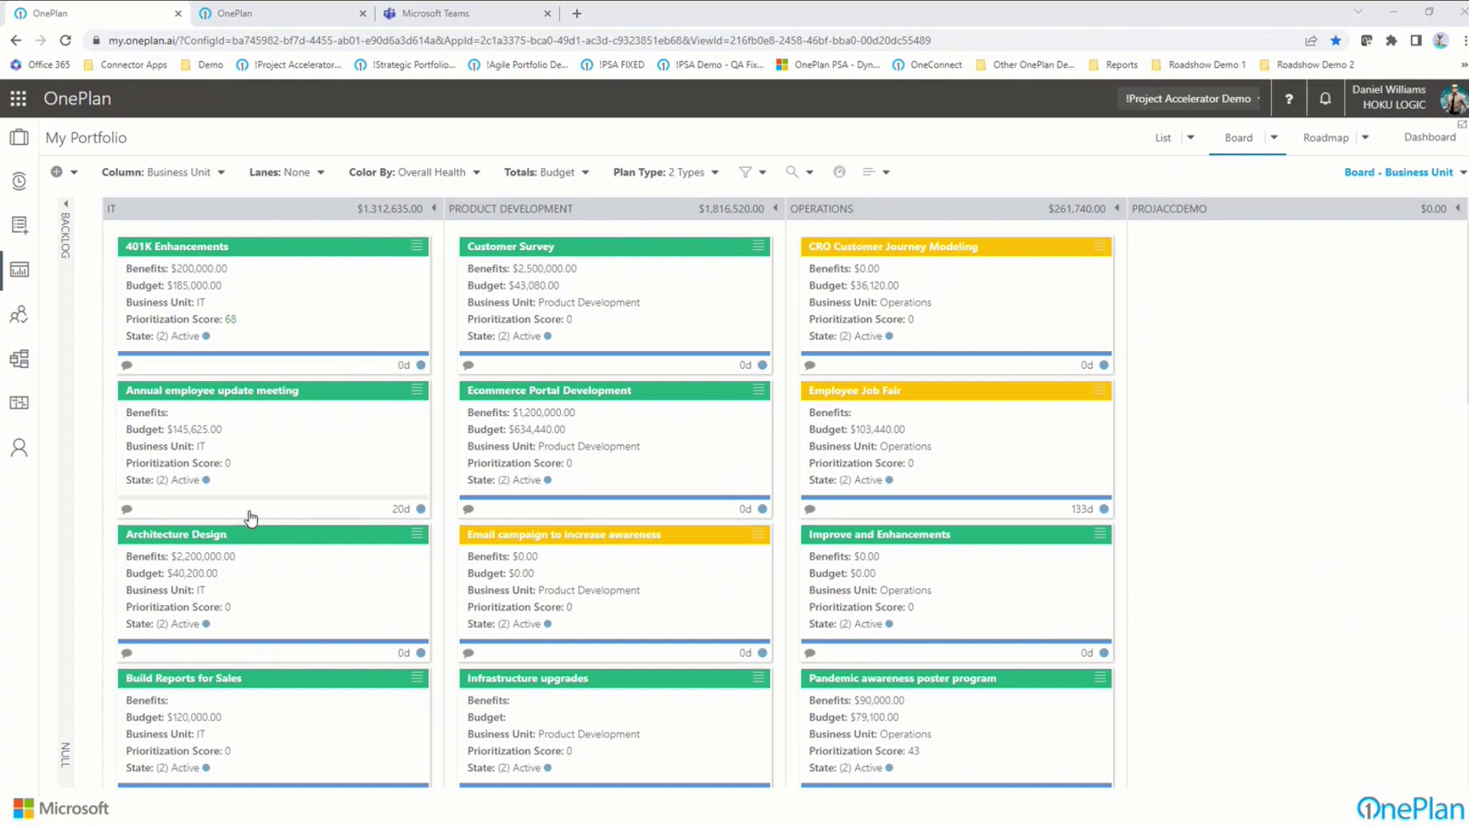
pyautogui.click(65, 208)
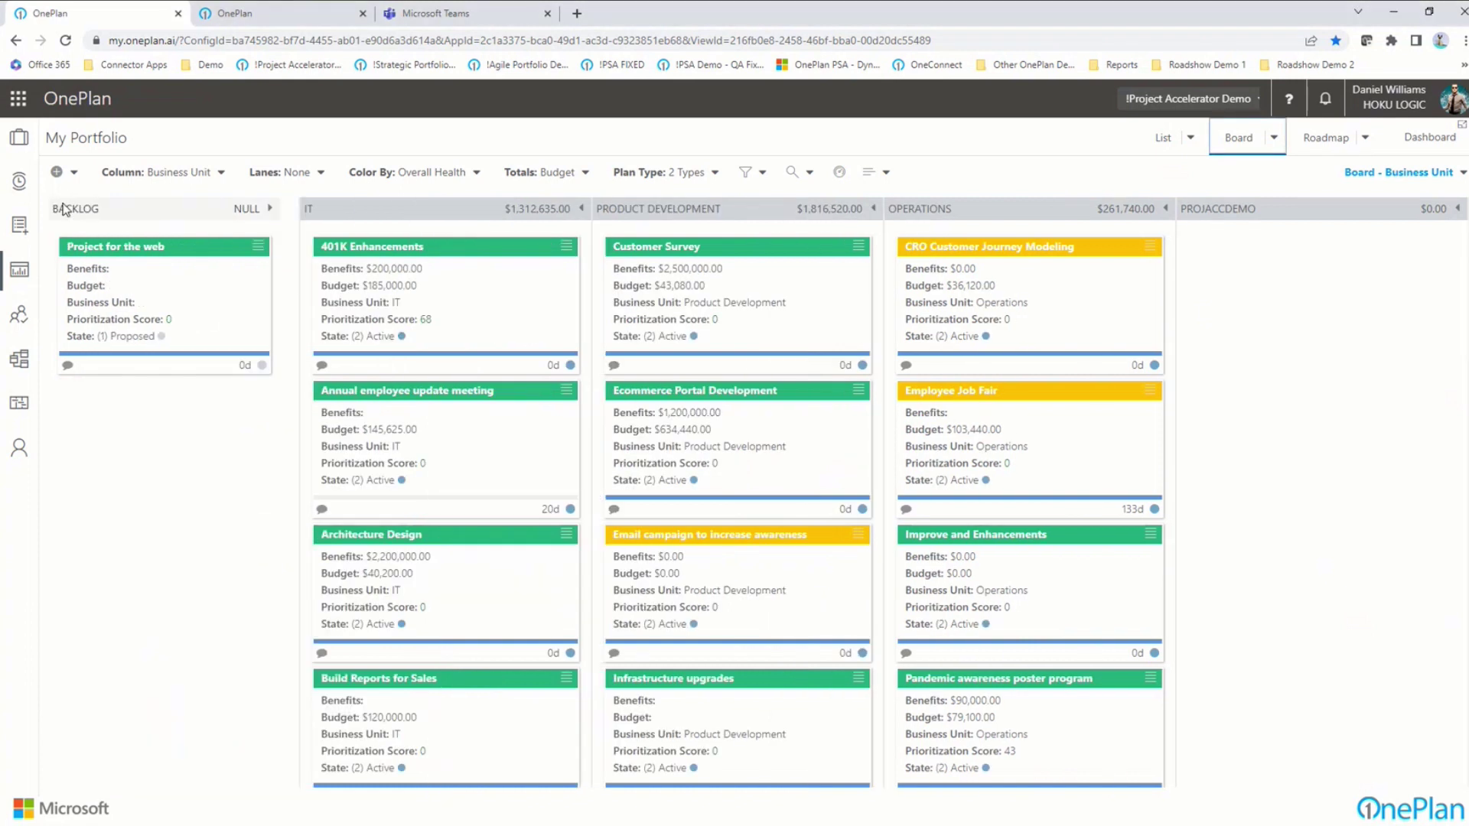
pyautogui.click(269, 208)
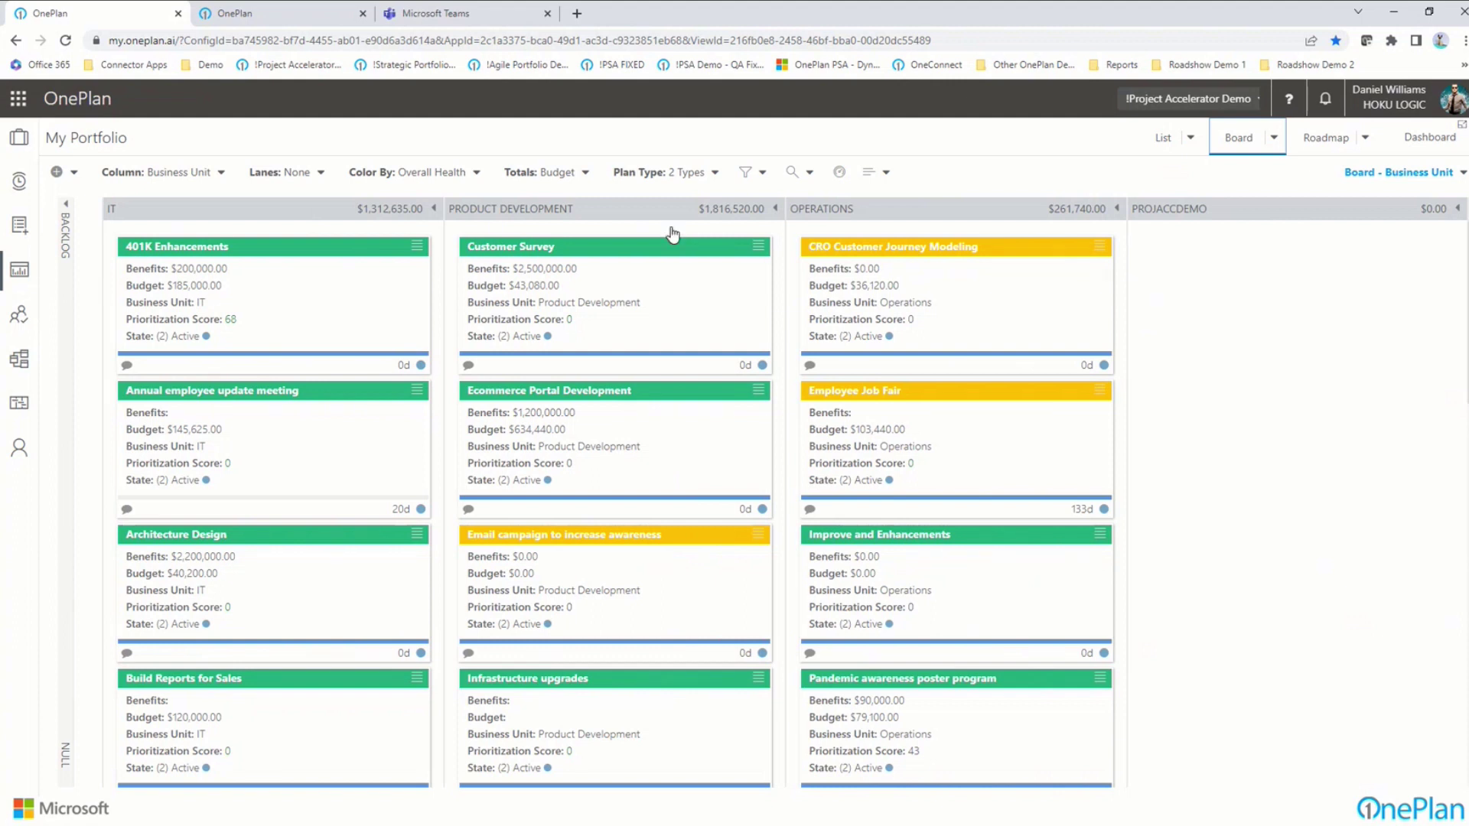
# - Split the board into Program Goals lanes, review the program cards, and load the Board - Goals by Program view
pyautogui.click(319, 176)
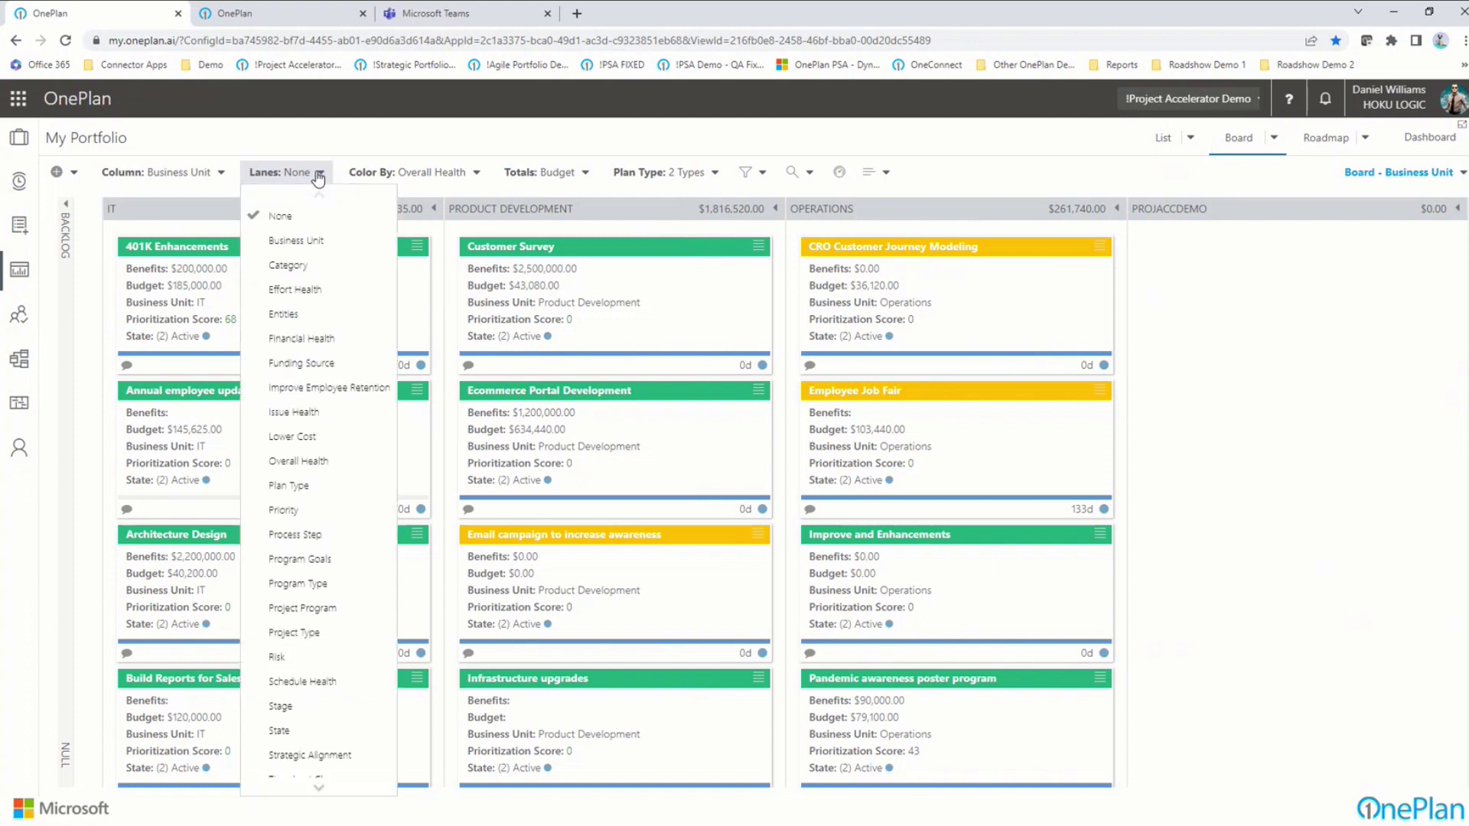
pyautogui.click(296, 560)
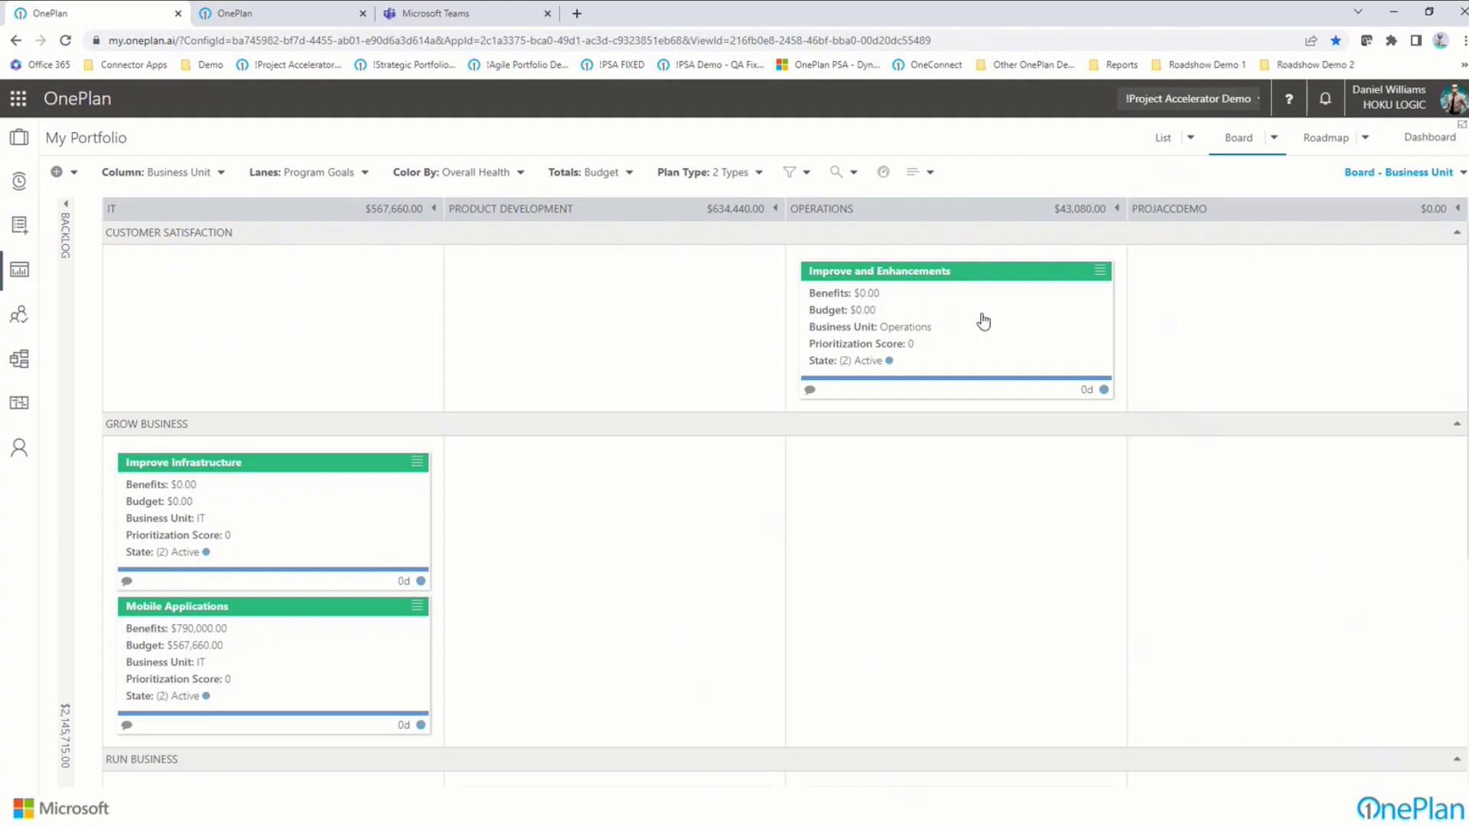
pyautogui.scroll(-2, 346, 523)
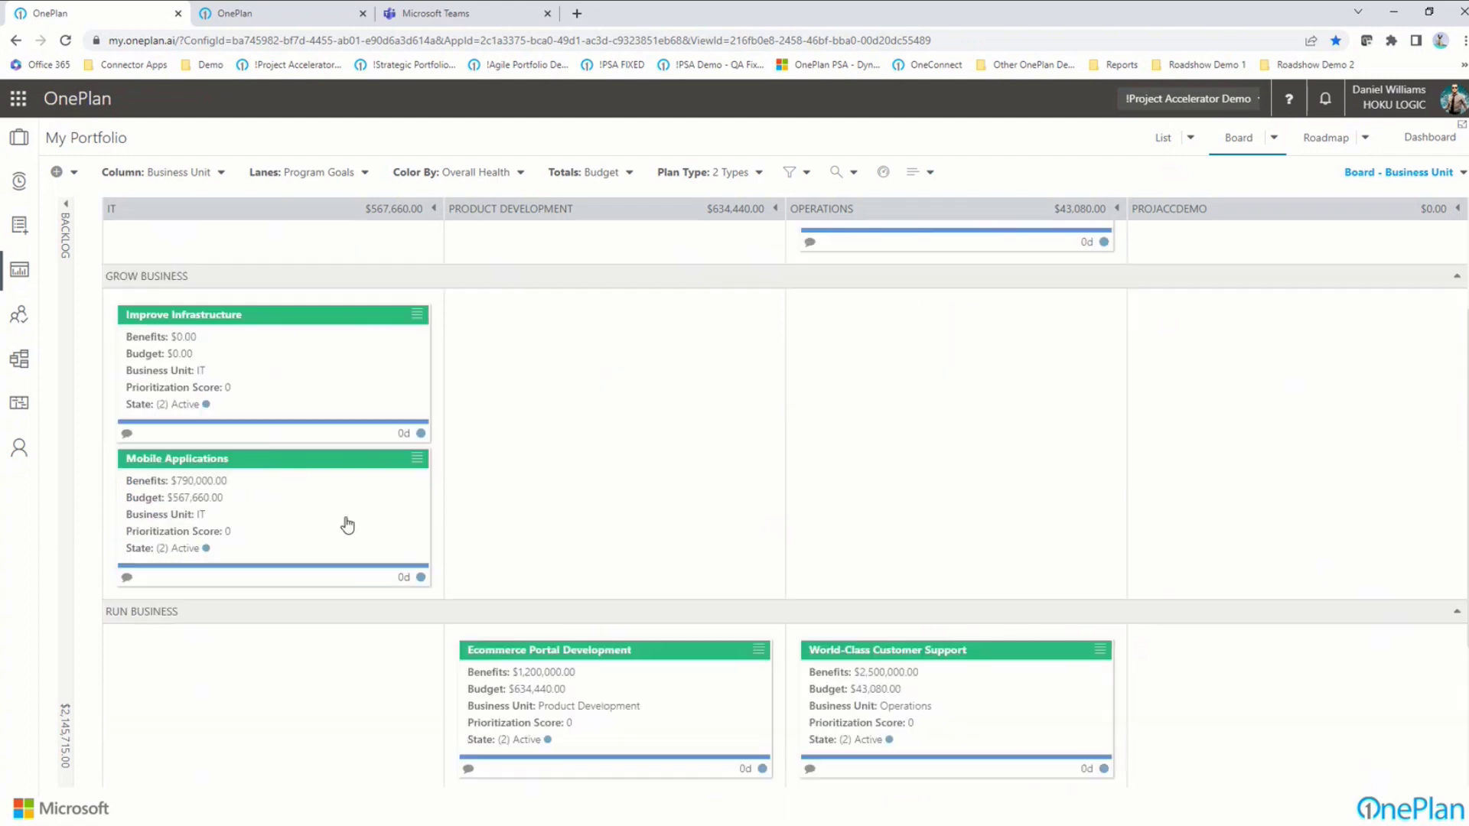
pyautogui.scroll(-1, 347, 524)
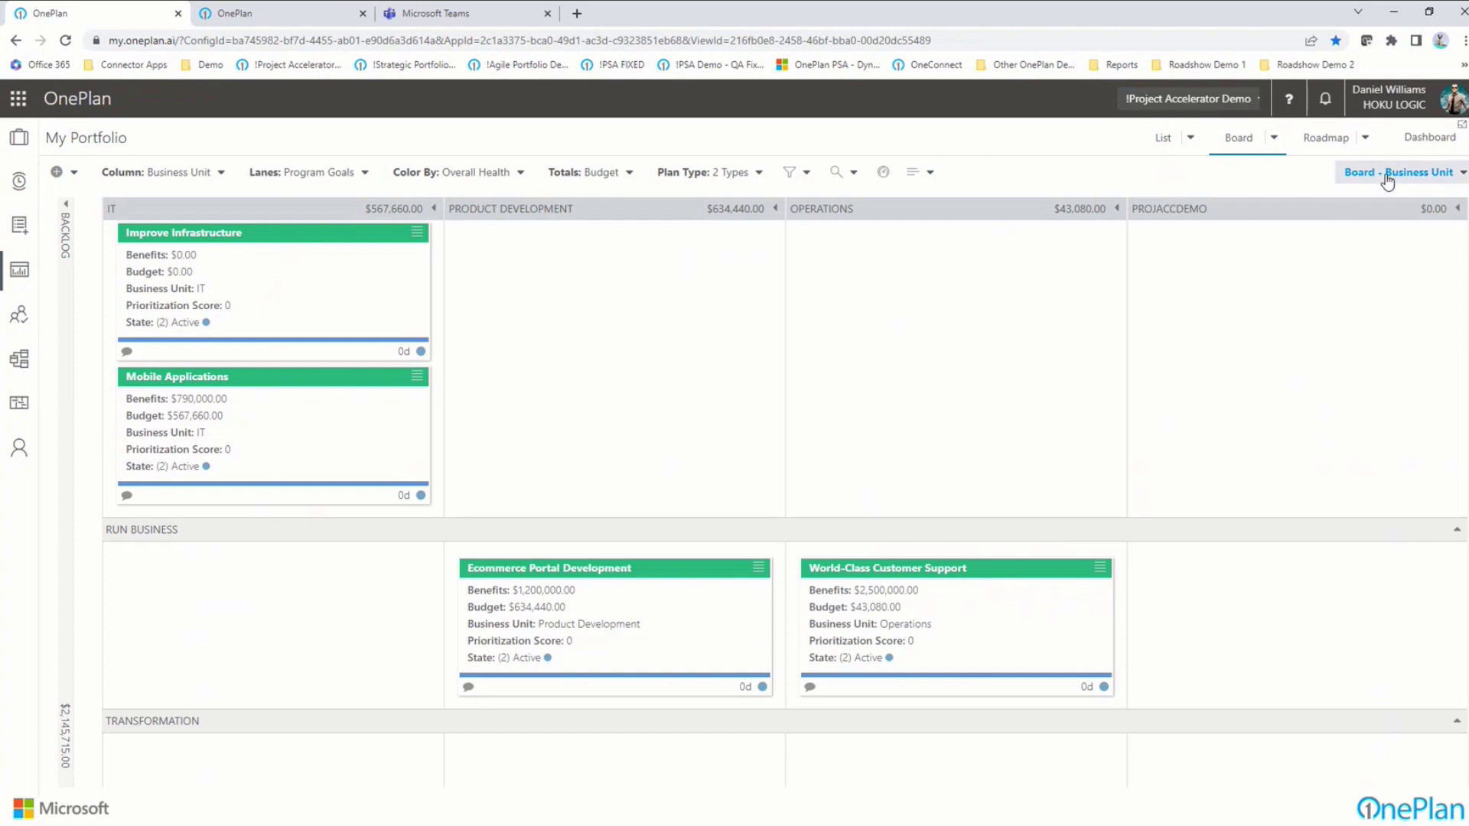
pyautogui.click(1462, 173)
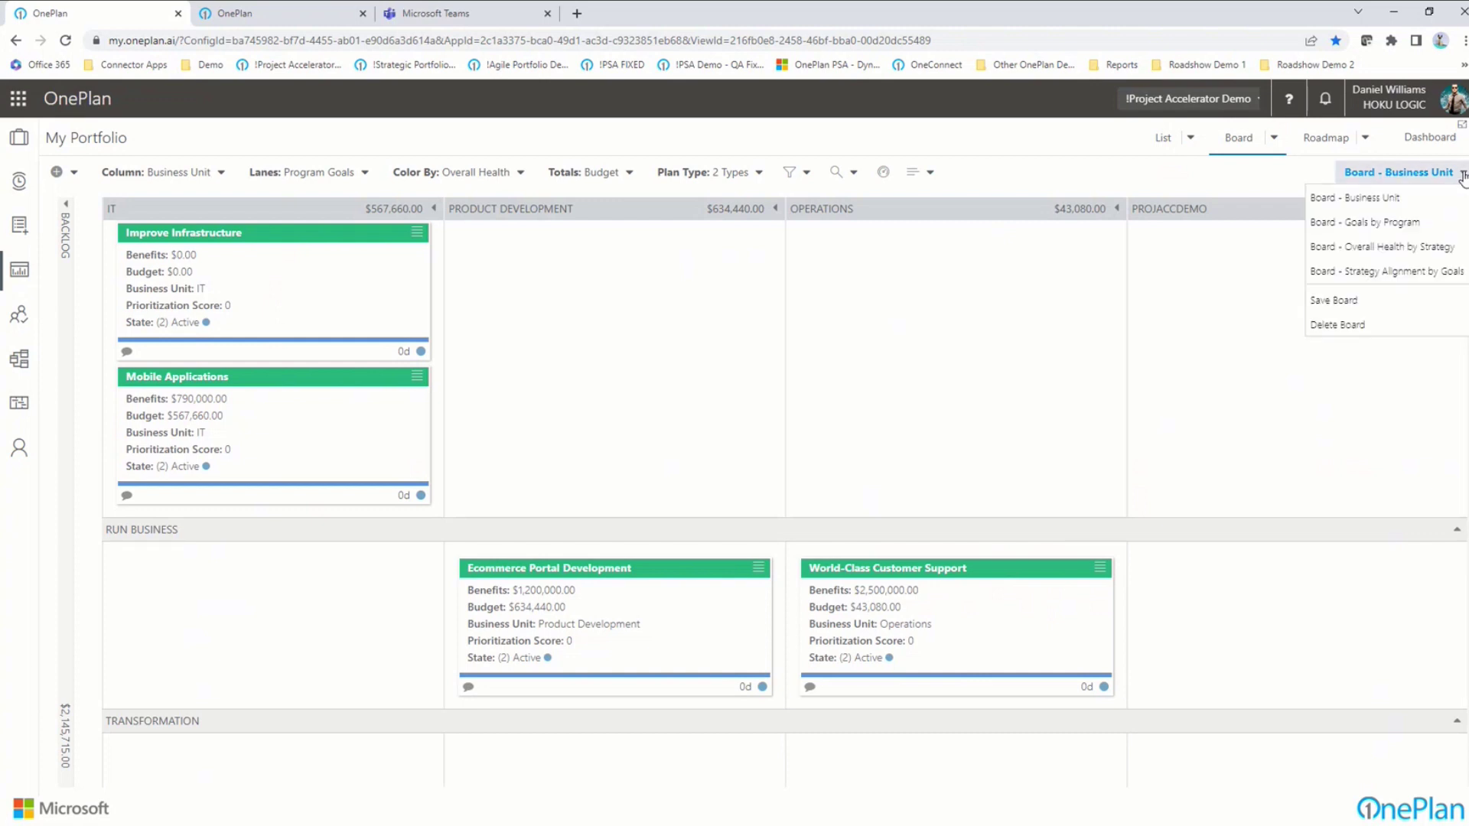
pyautogui.click(1381, 222)
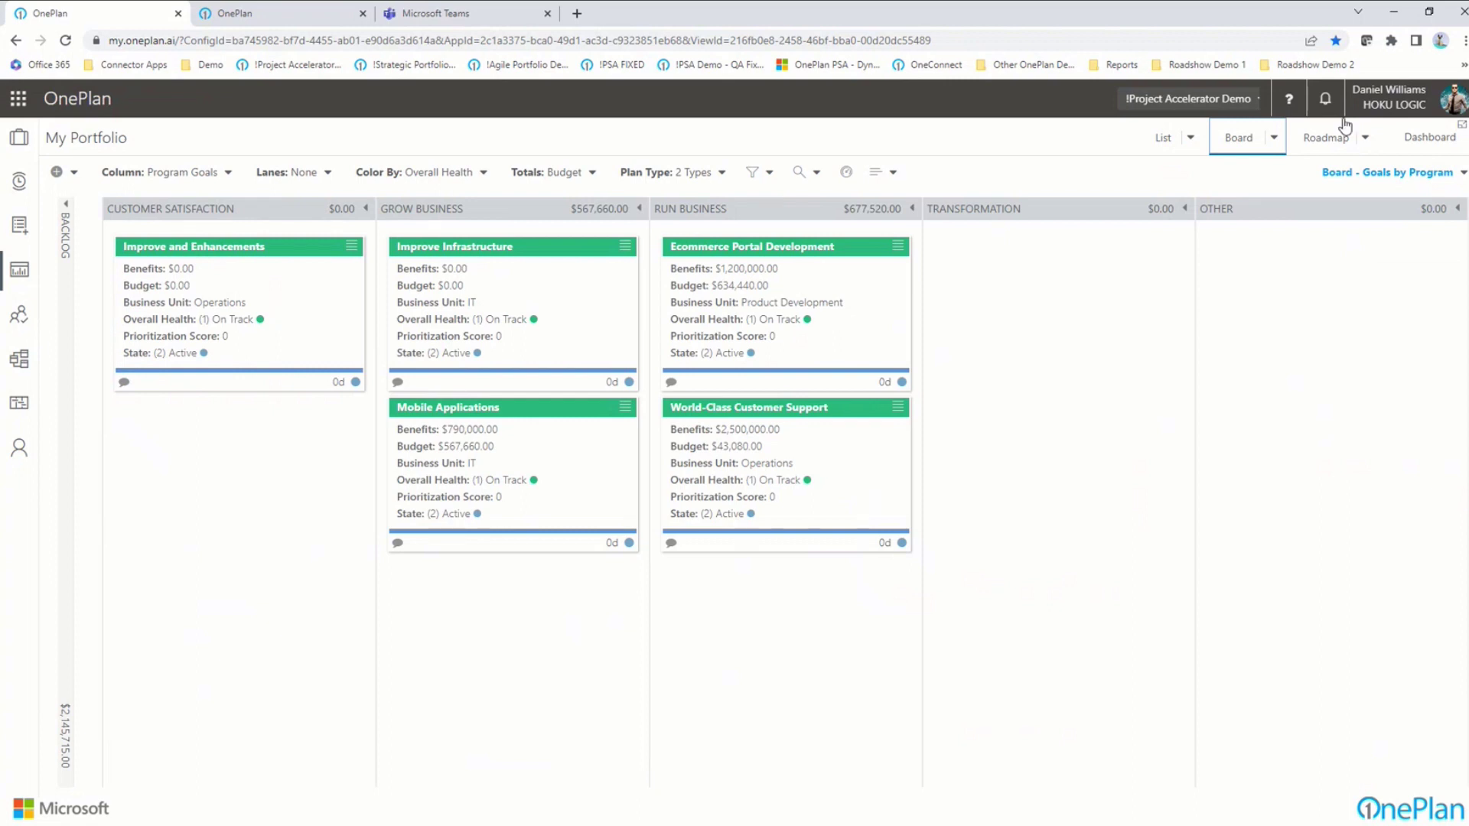
# - View the portfolio roadmap by Business Unit and then by Priority
pyautogui.click(1365, 140)
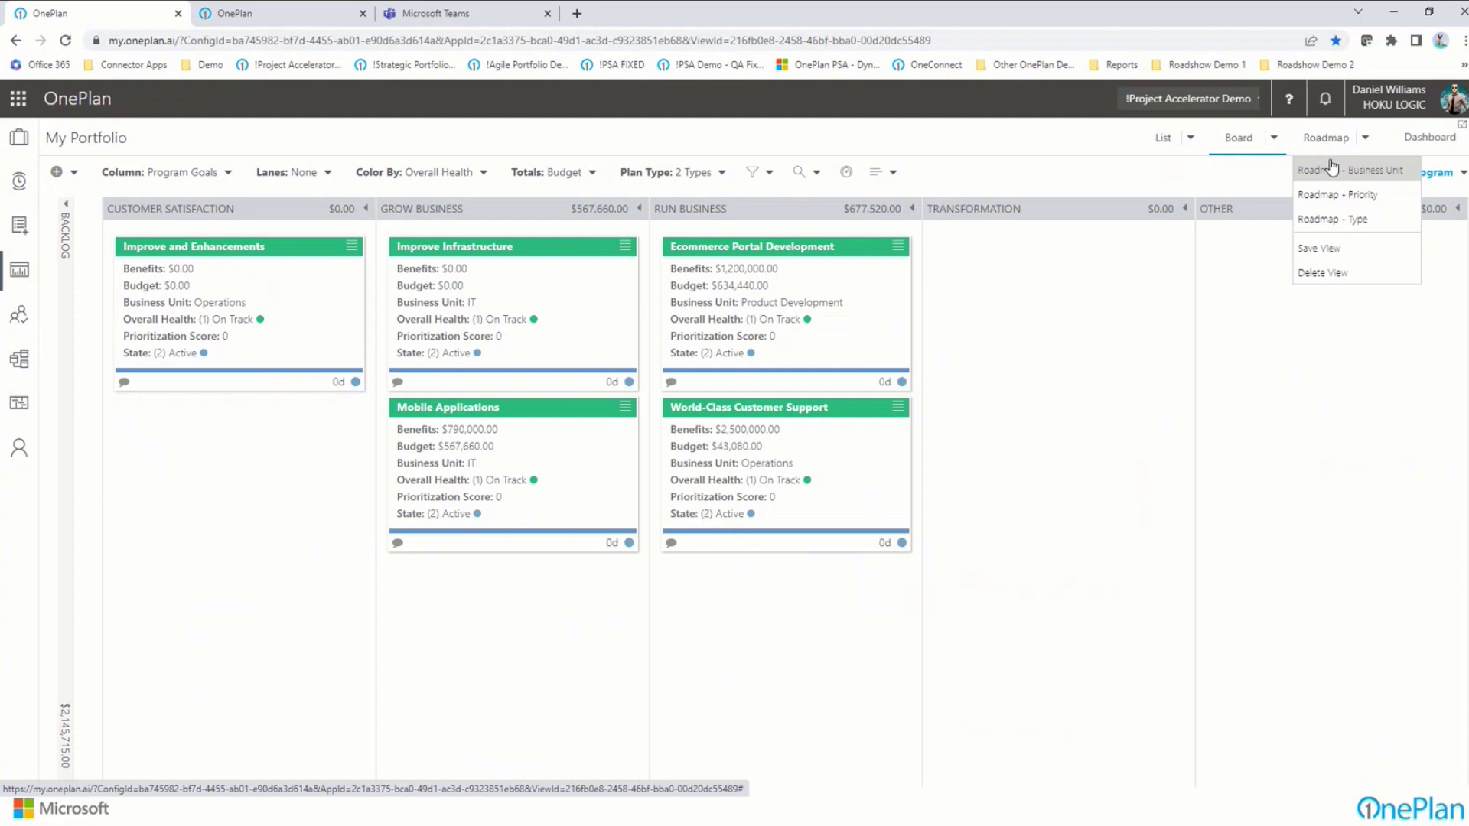
pyautogui.click(1332, 169)
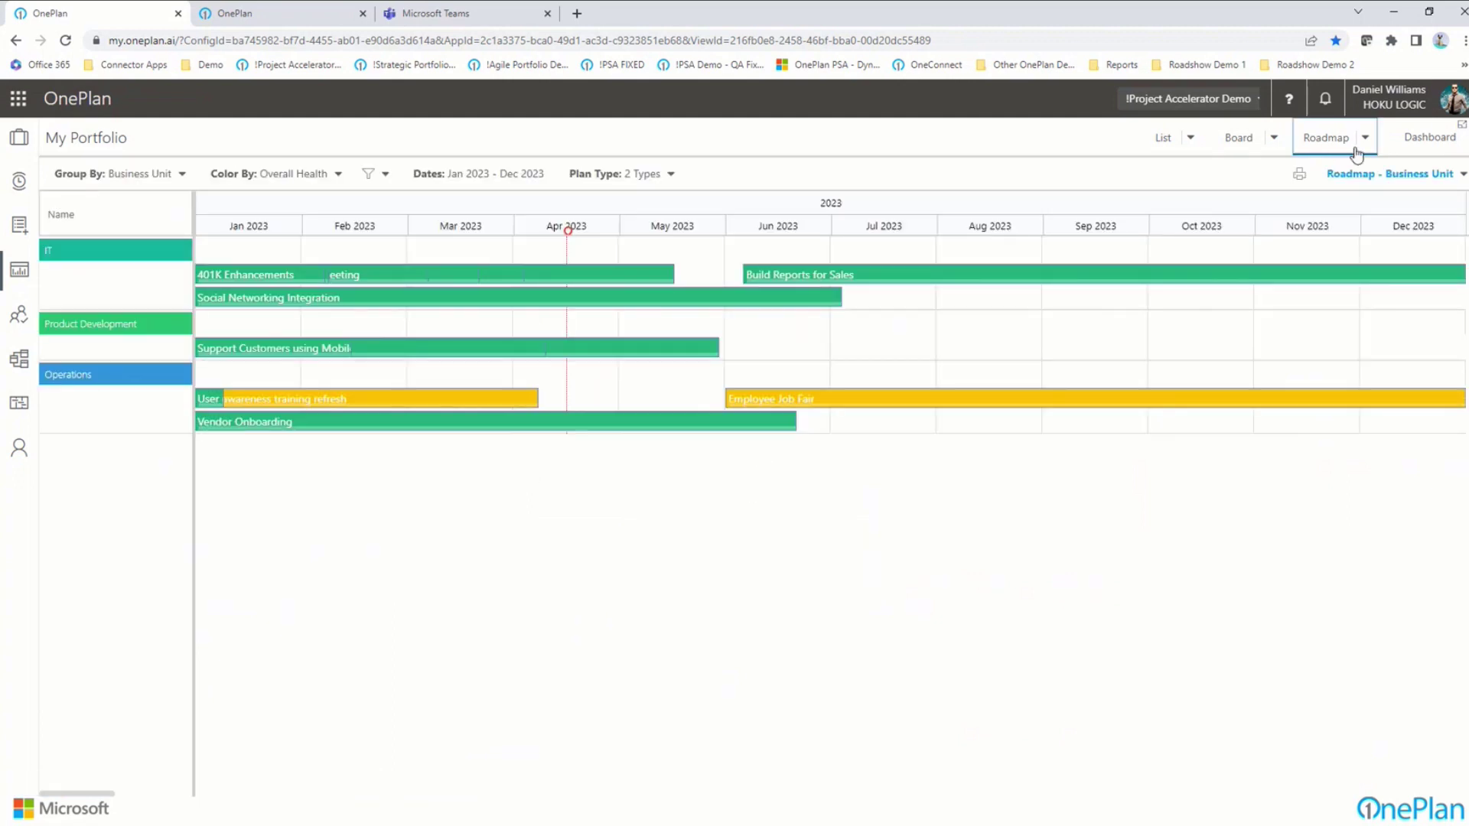
pyautogui.click(1364, 138)
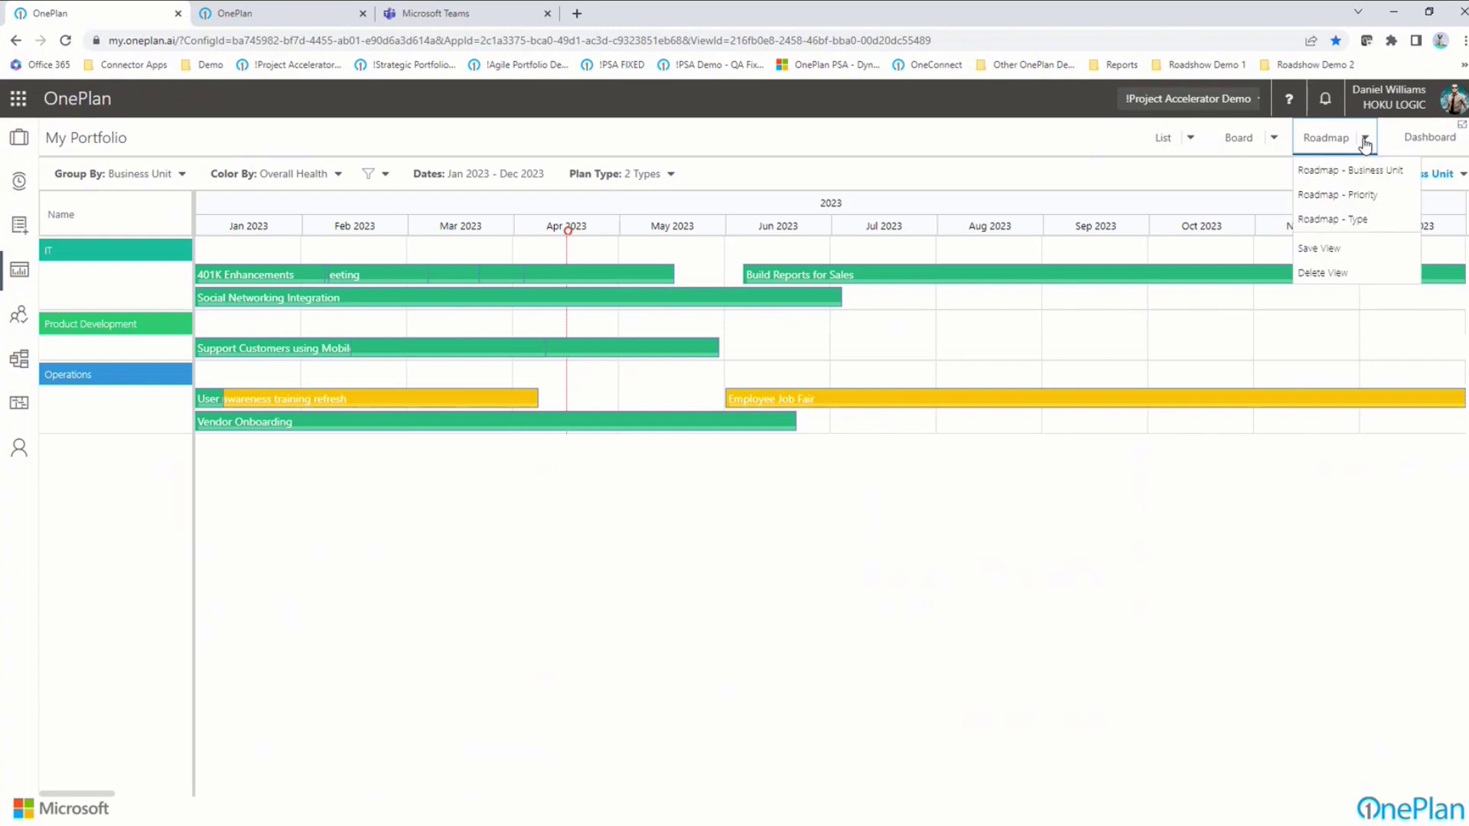
pyautogui.click(1334, 194)
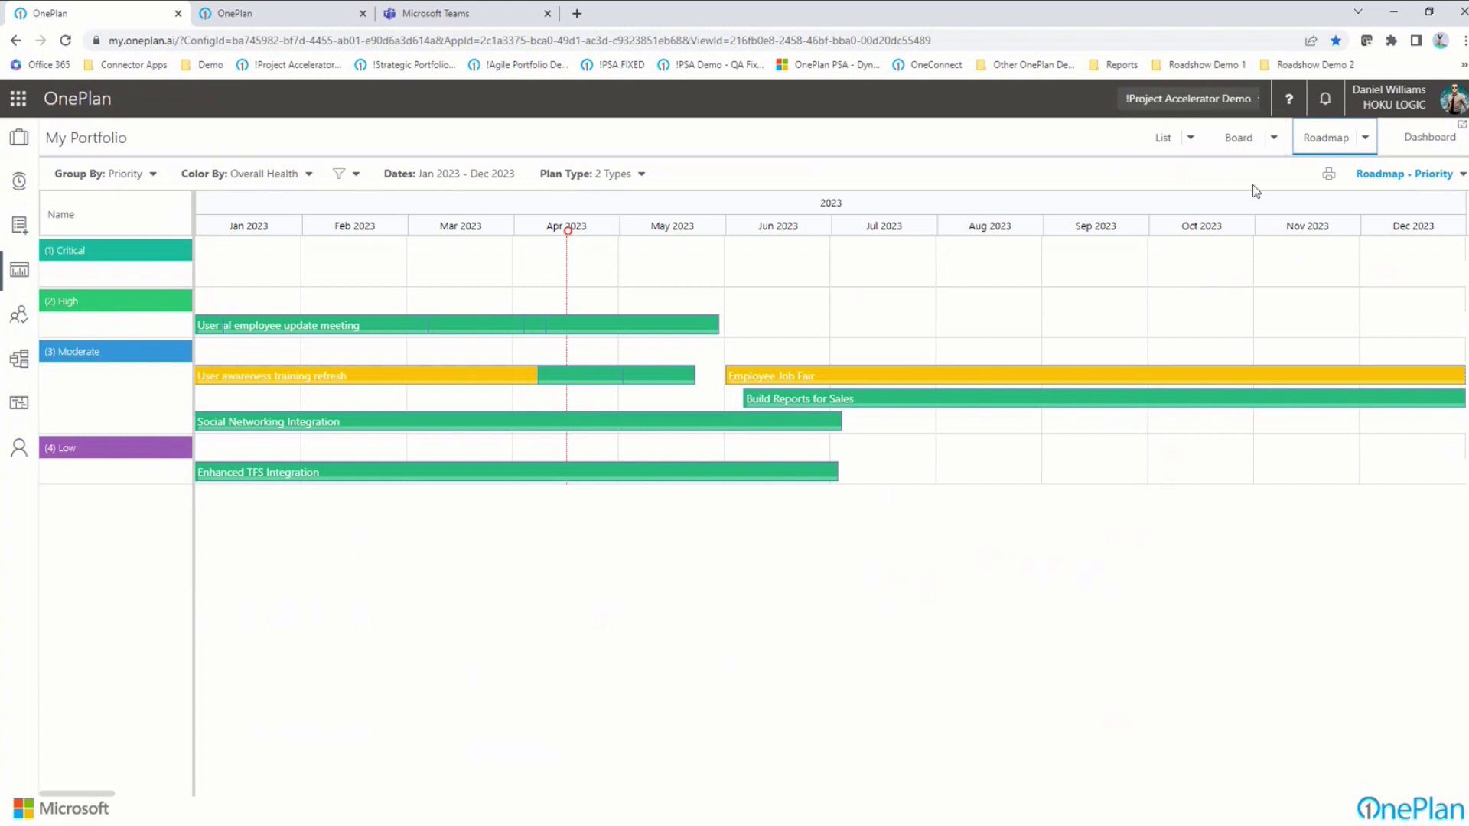
# - Return to the portfolio list in the Project Summary view and open the 401K Enhancements project
pyautogui.click(1190, 138)
pyautogui.click(1182, 317)
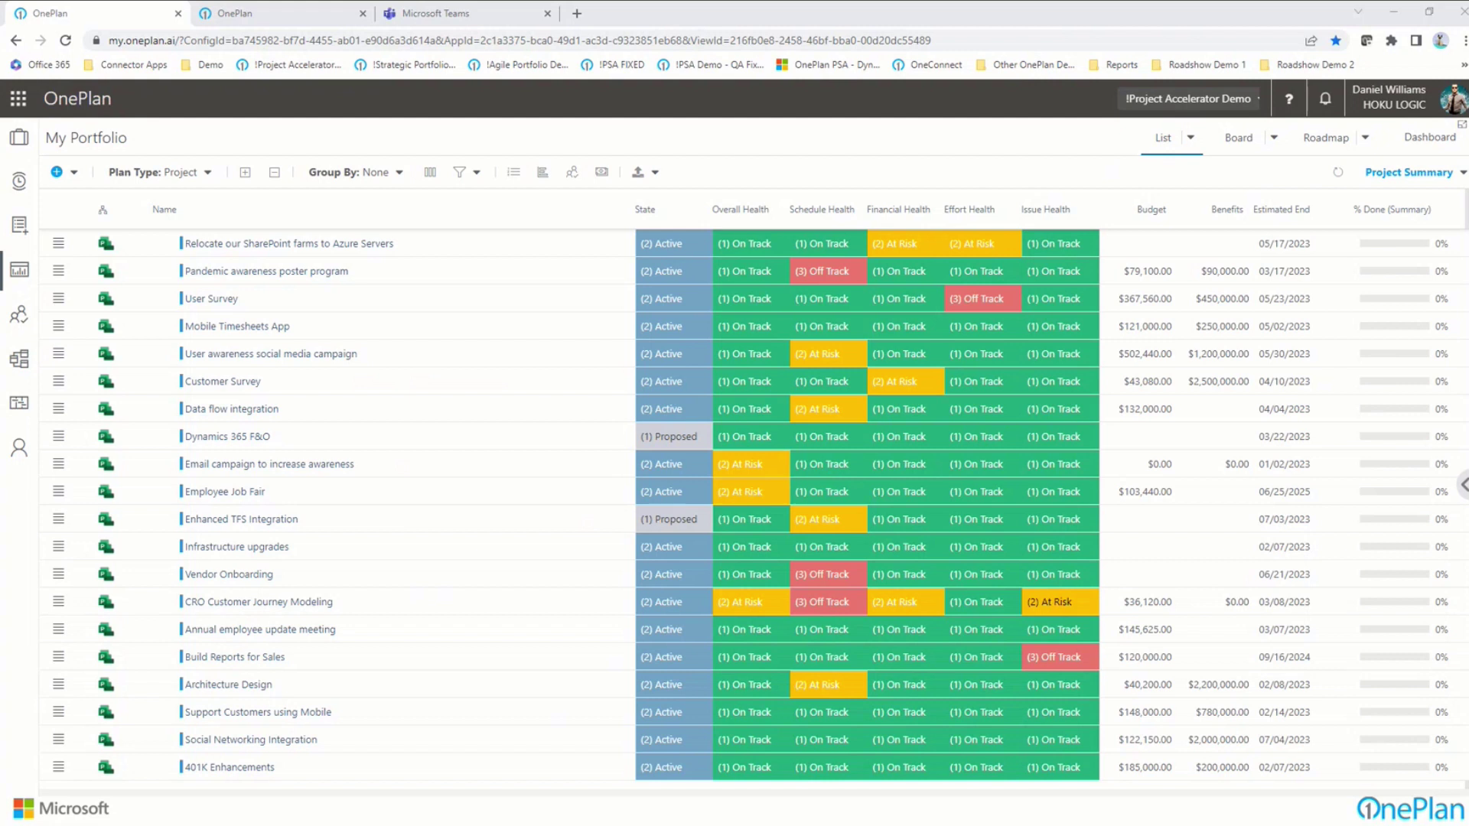
pyautogui.click(224, 771)
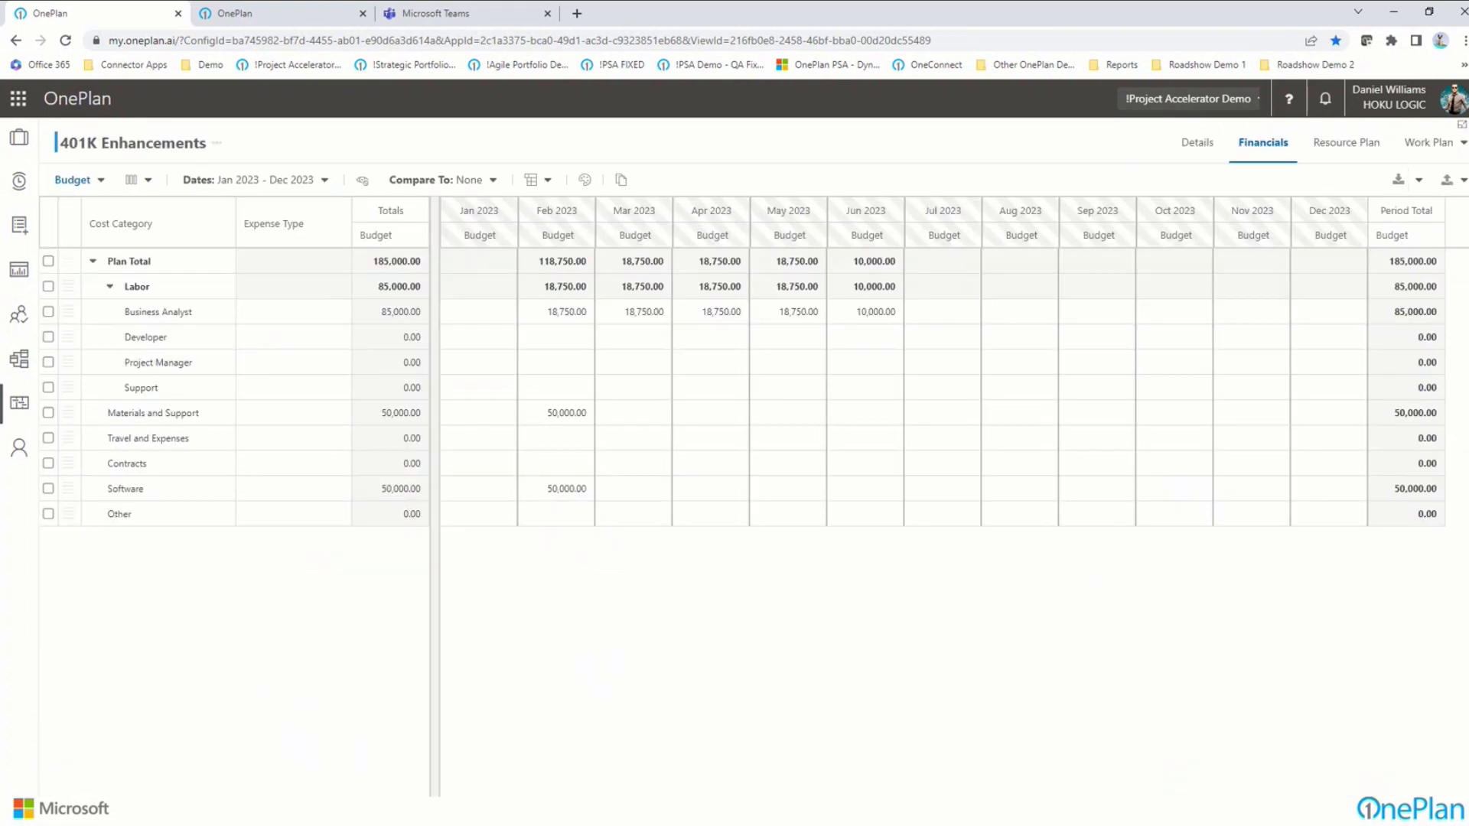
# - Review the Details page of 401K Enhancements, from the project summary and financials down to the business case
pyautogui.click(1196, 142)
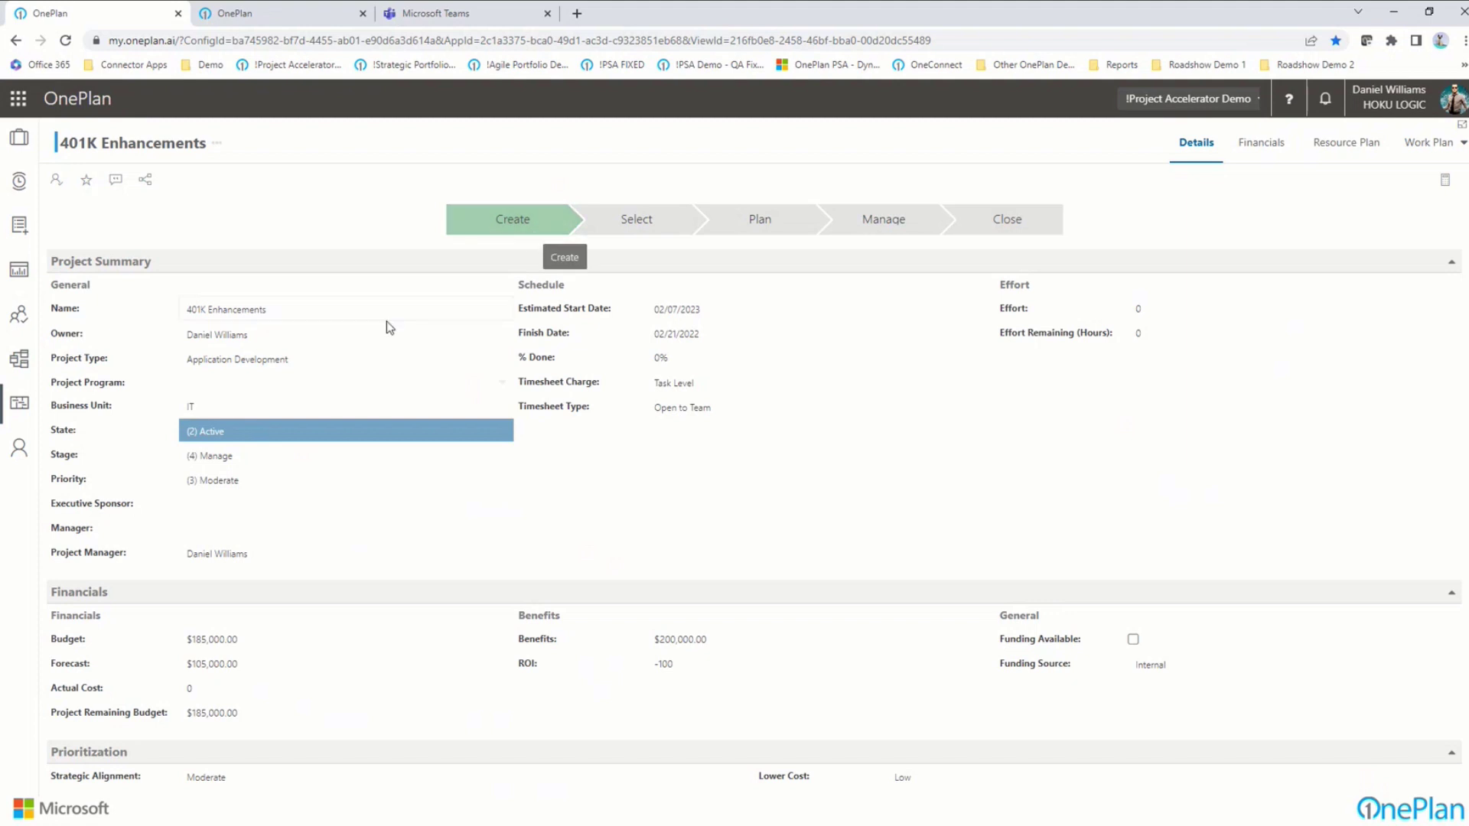
pyautogui.scroll(-3, 338, 468)
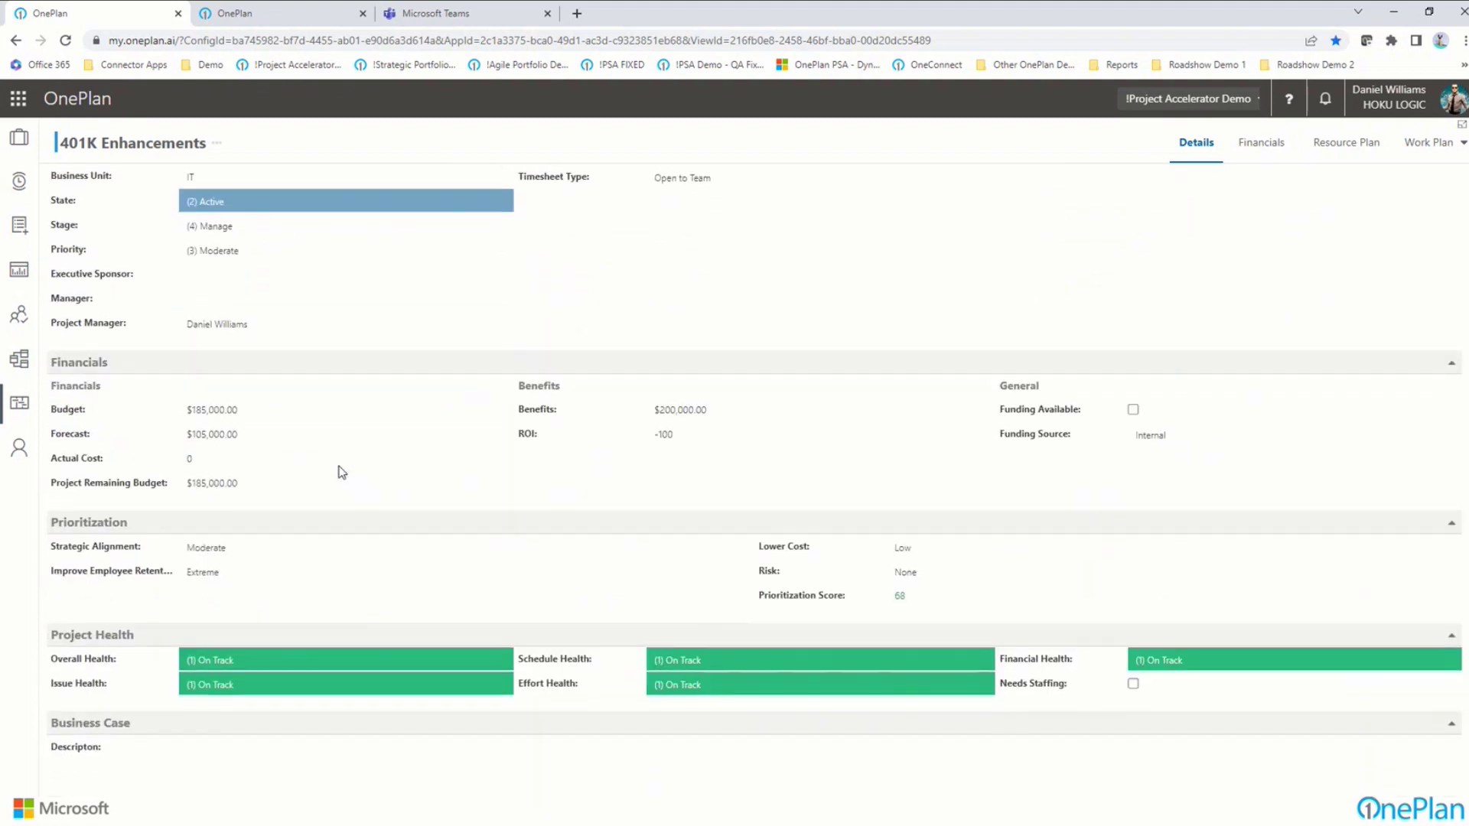
pyautogui.scroll(-3, 341, 472)
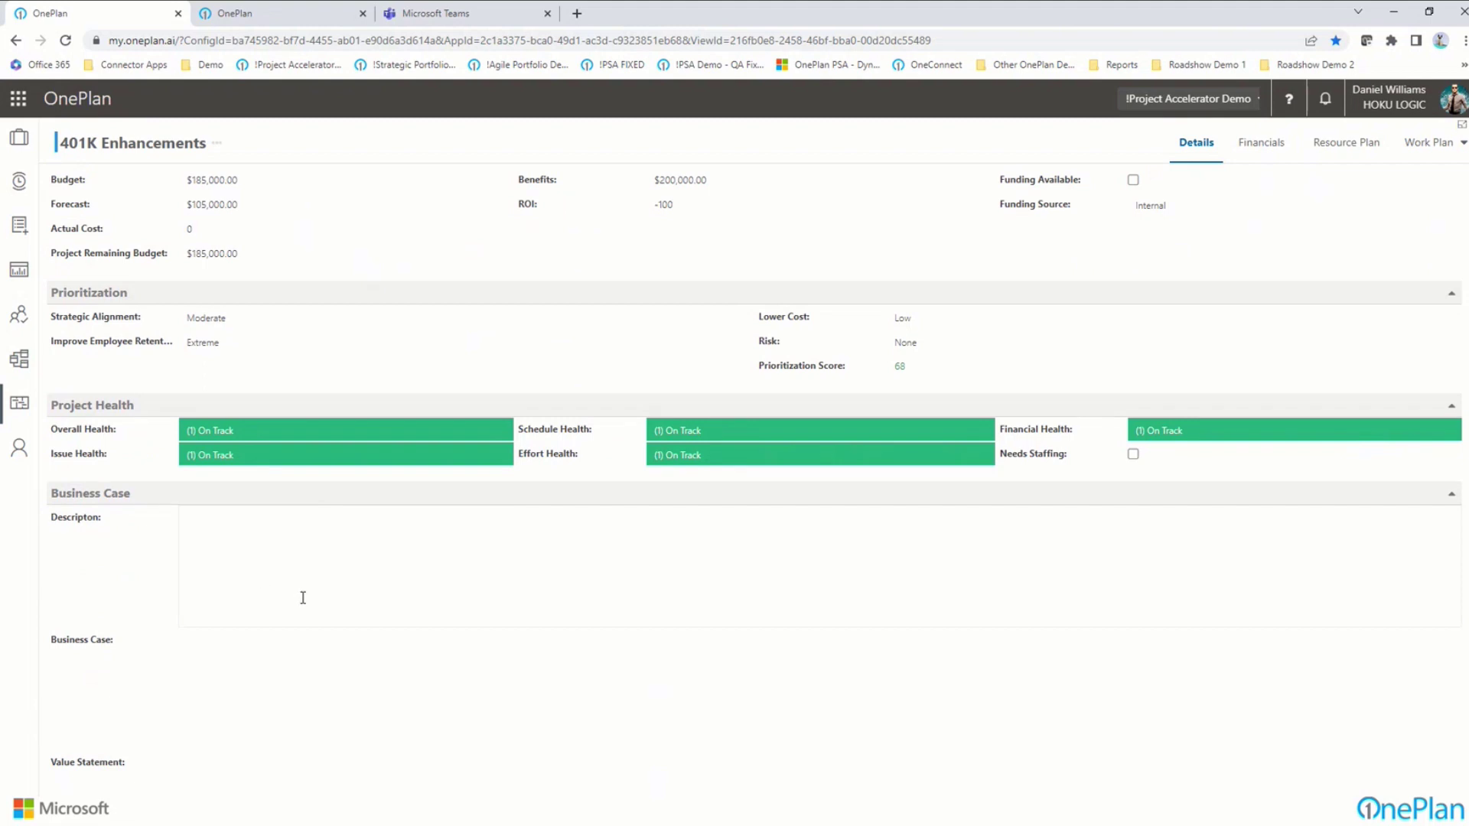
pyautogui.scroll(6, 302, 598)
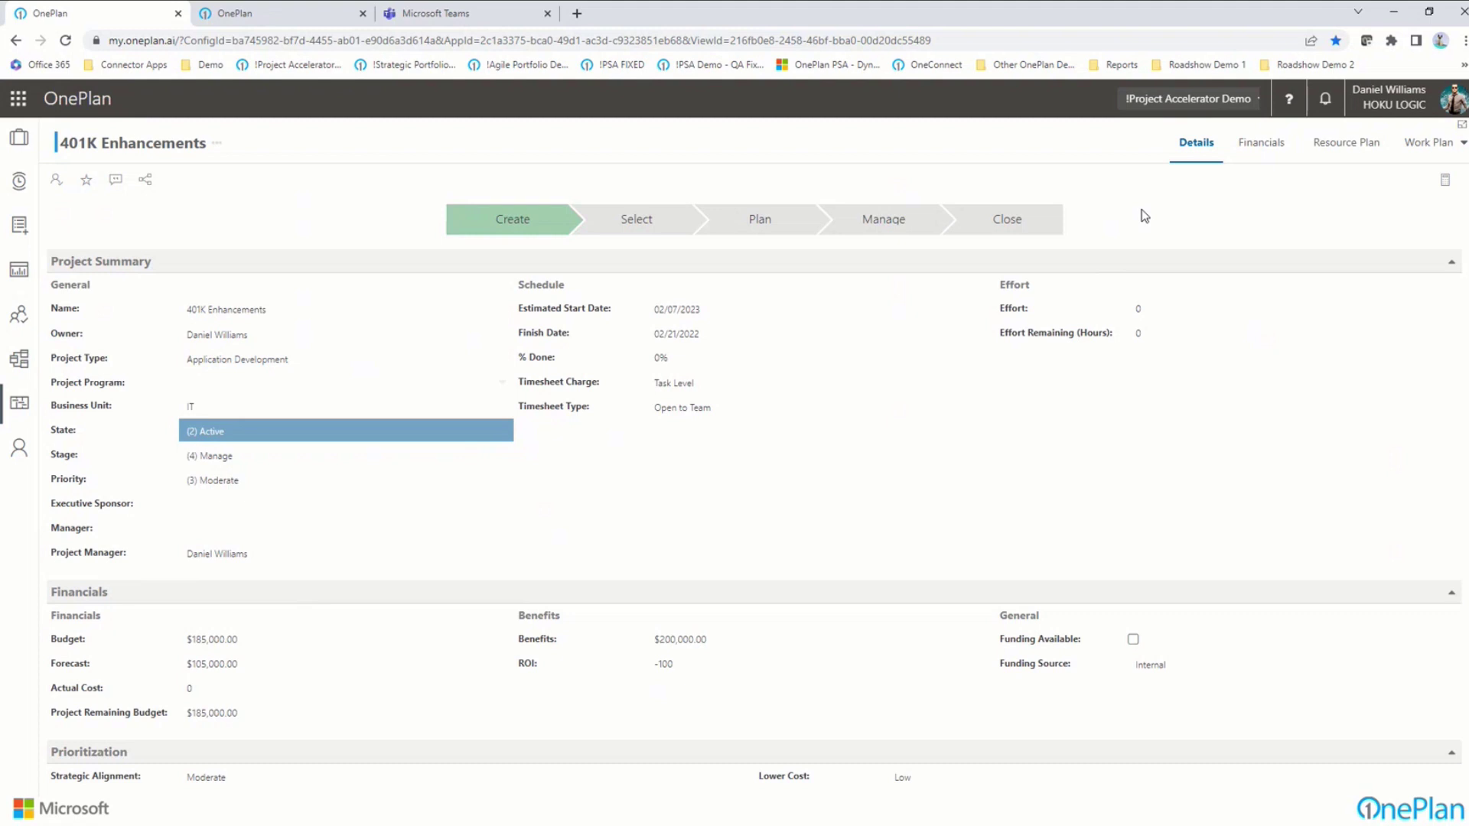
# - Open the project's Resource Plan, show commitments in FTE, and inspect the first resource's February and March 2023 capacity
pyautogui.click(1330, 151)
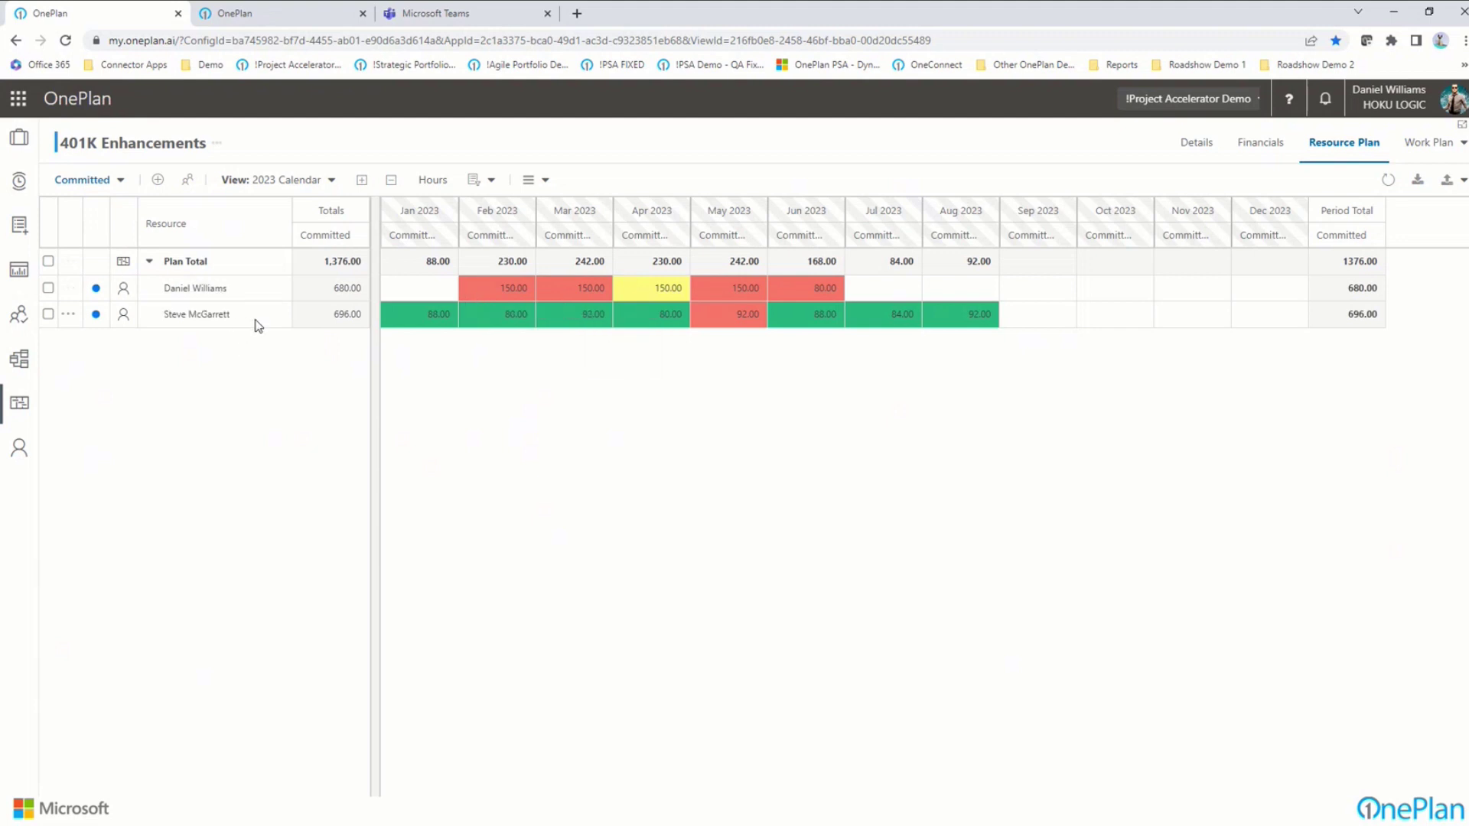
pyautogui.click(426, 182)
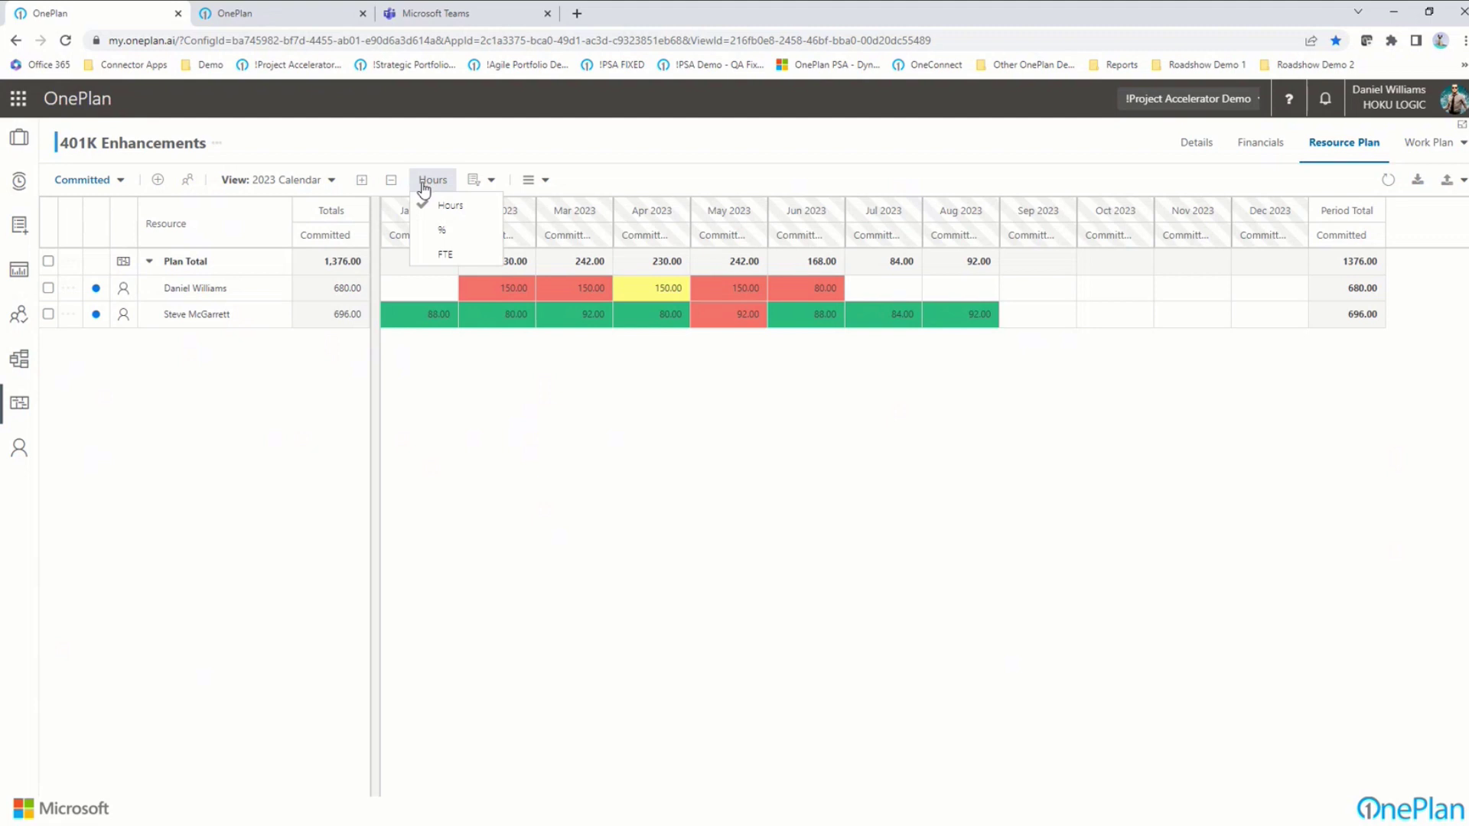
pyautogui.click(445, 254)
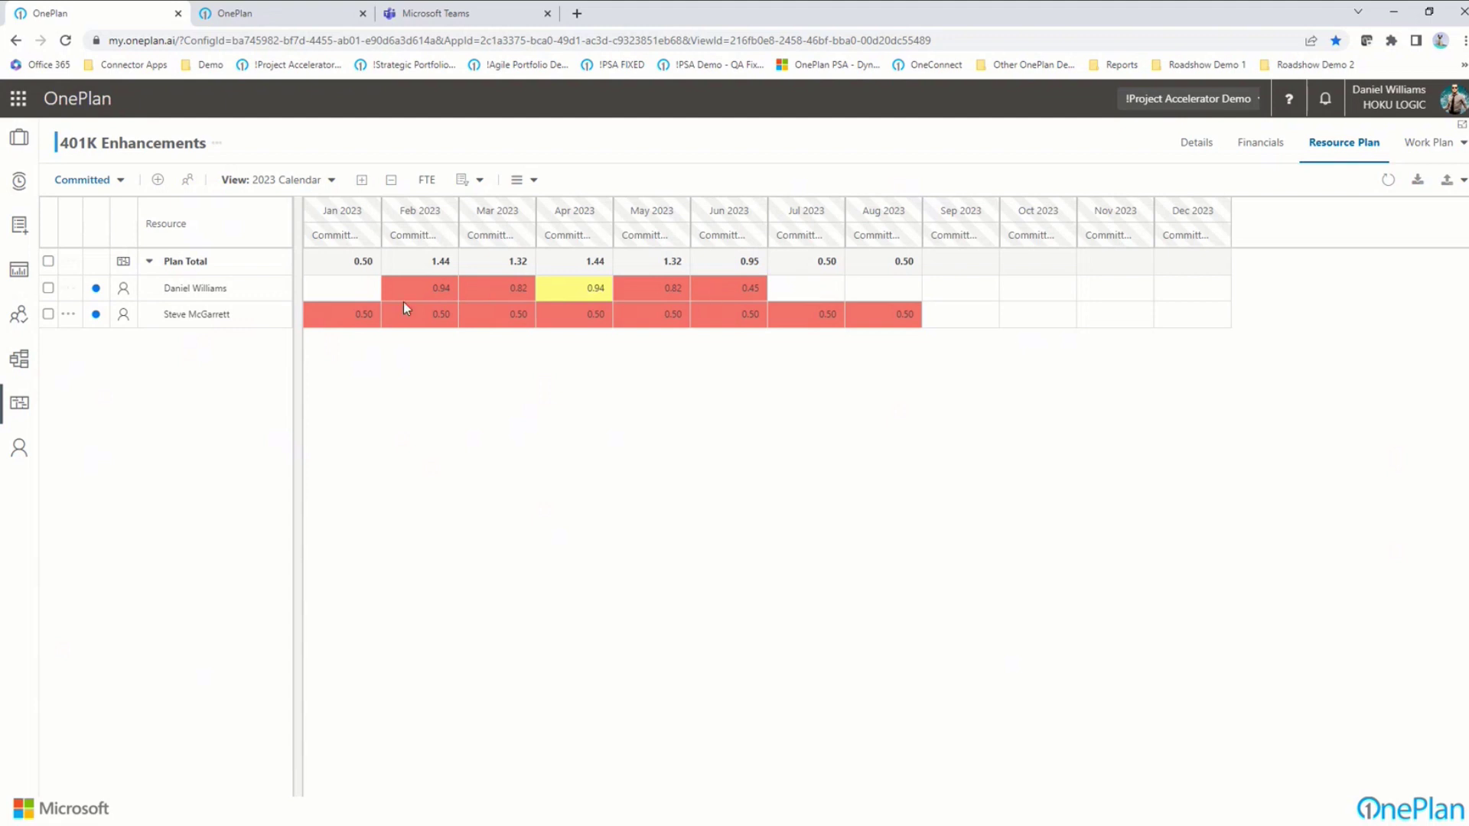
pyautogui.moveTo(443, 296)
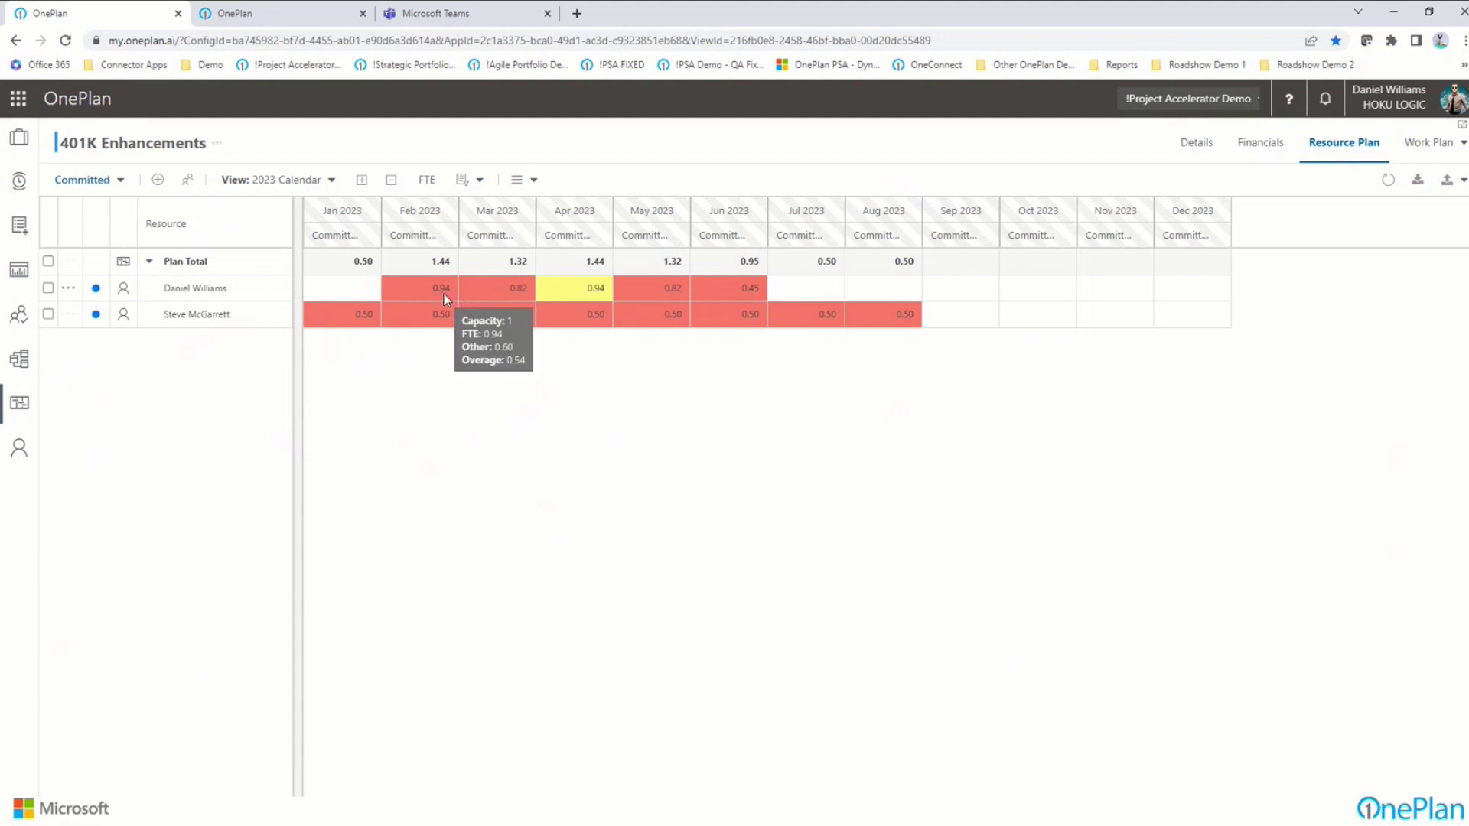
pyautogui.moveTo(488, 285)
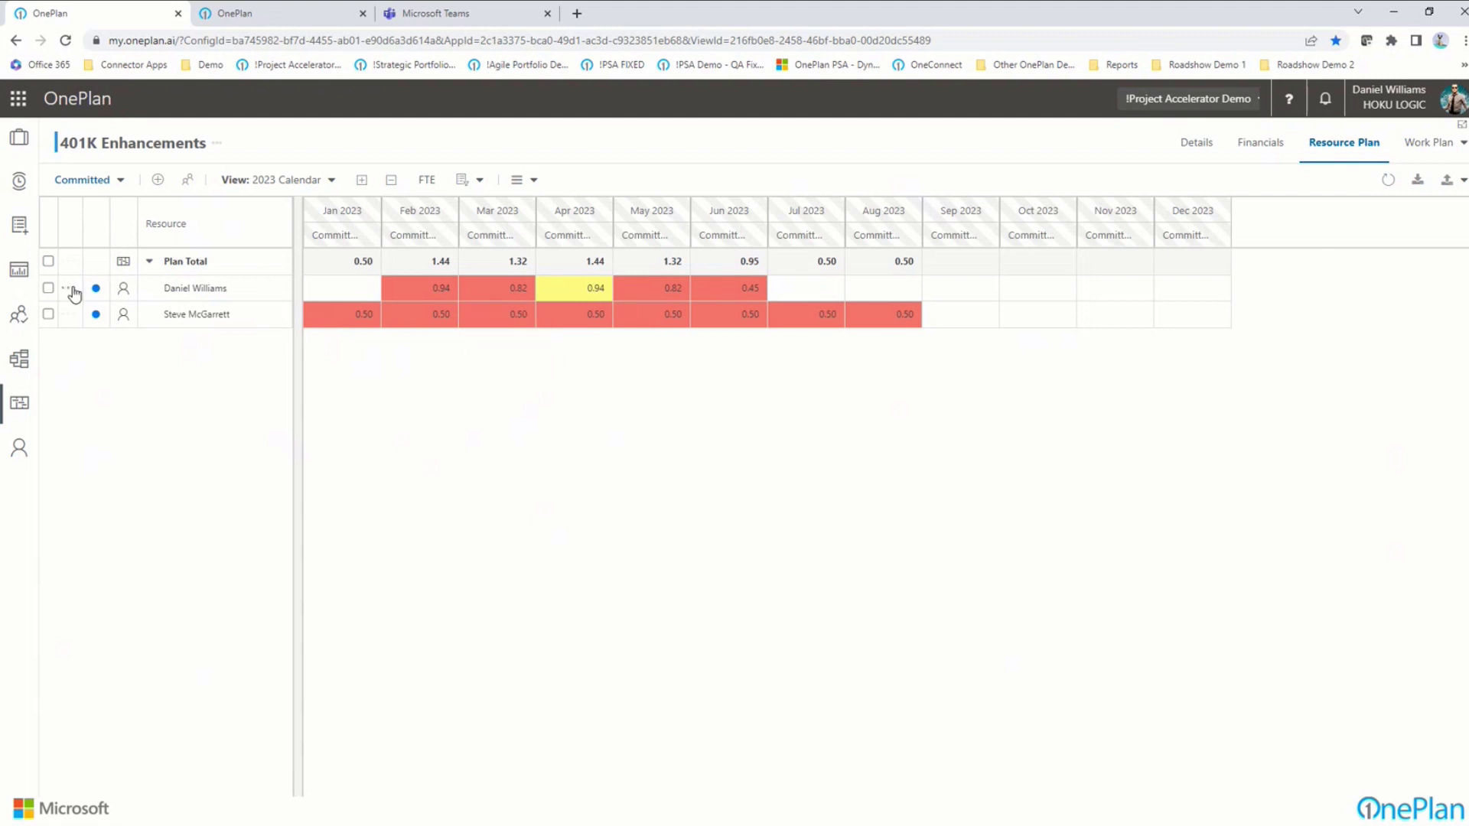
# - Select the first resource in the plan and find replacement candidates by Best Match
pyautogui.click(49, 289)
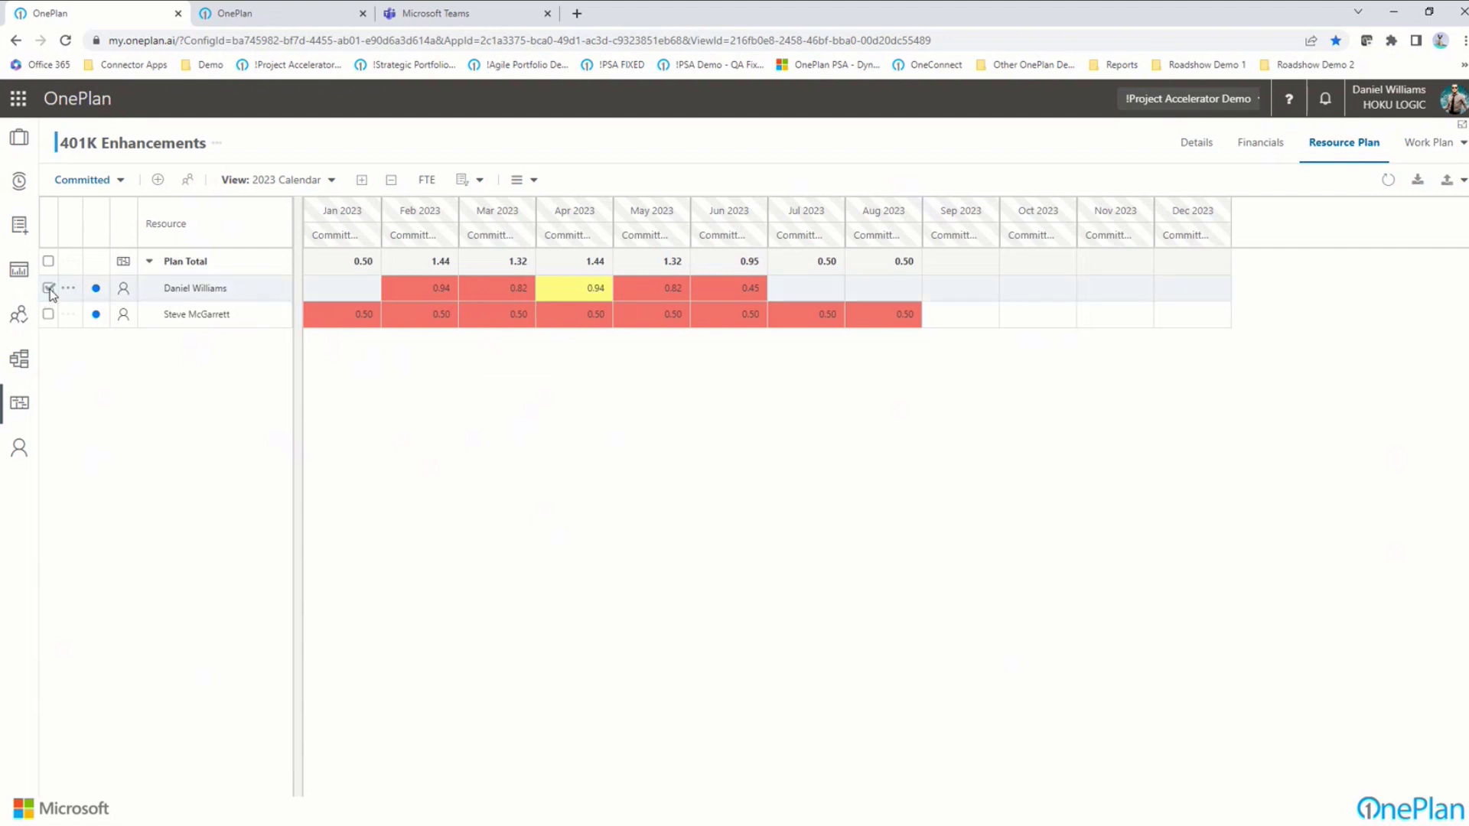
pyautogui.click(188, 180)
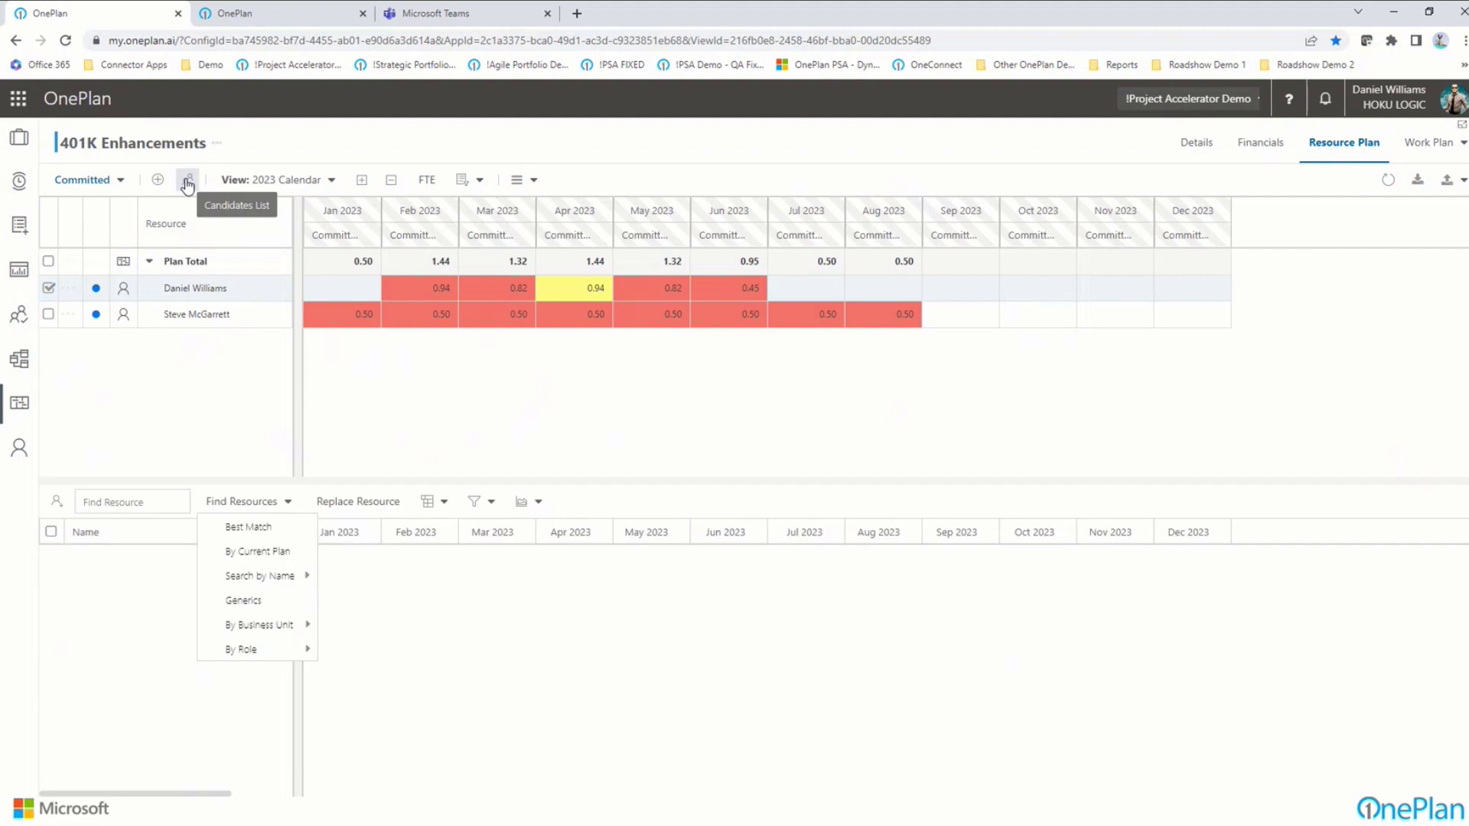
pyautogui.click(247, 525)
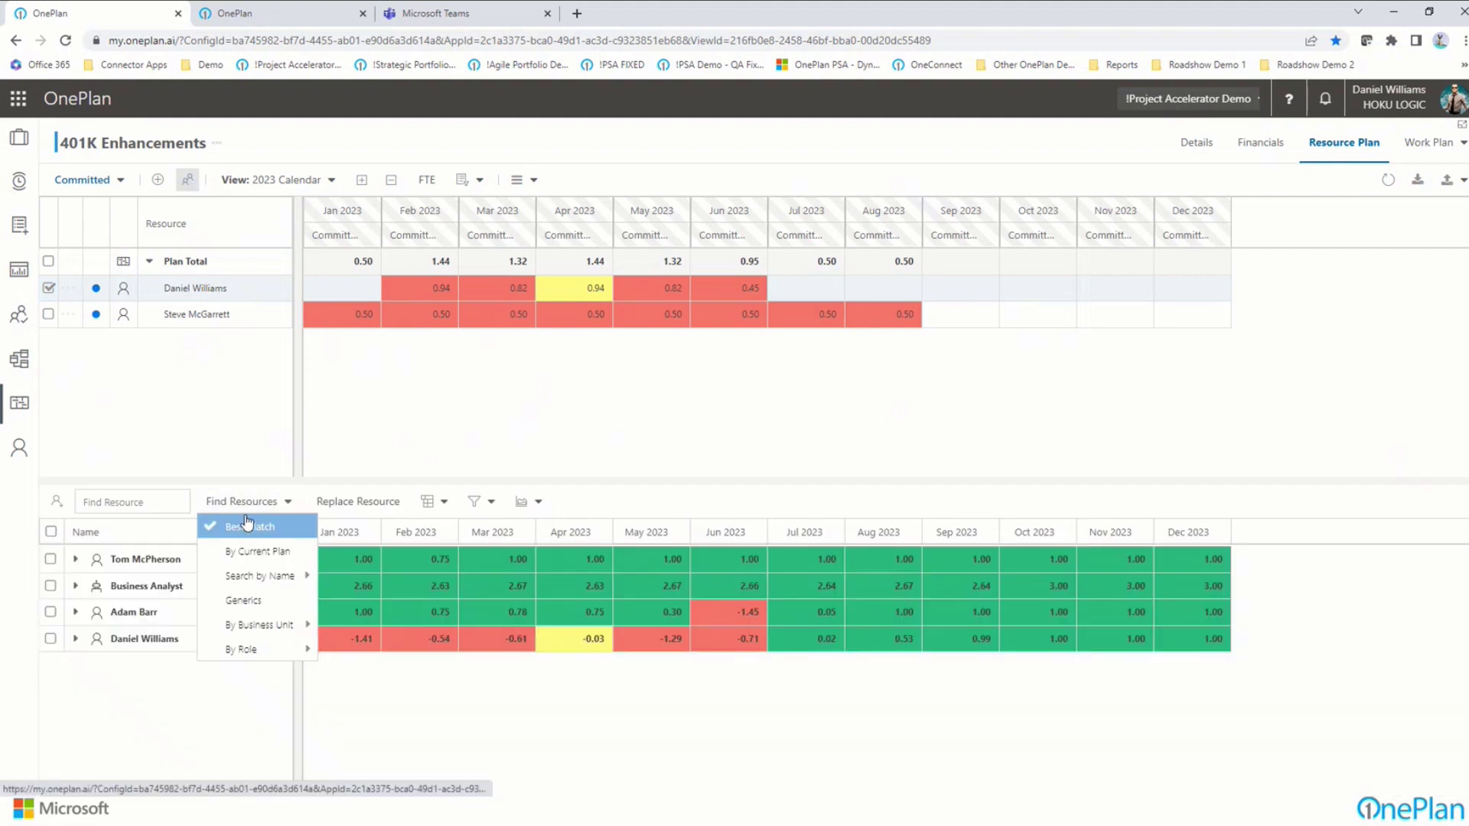
pyautogui.click(212, 743)
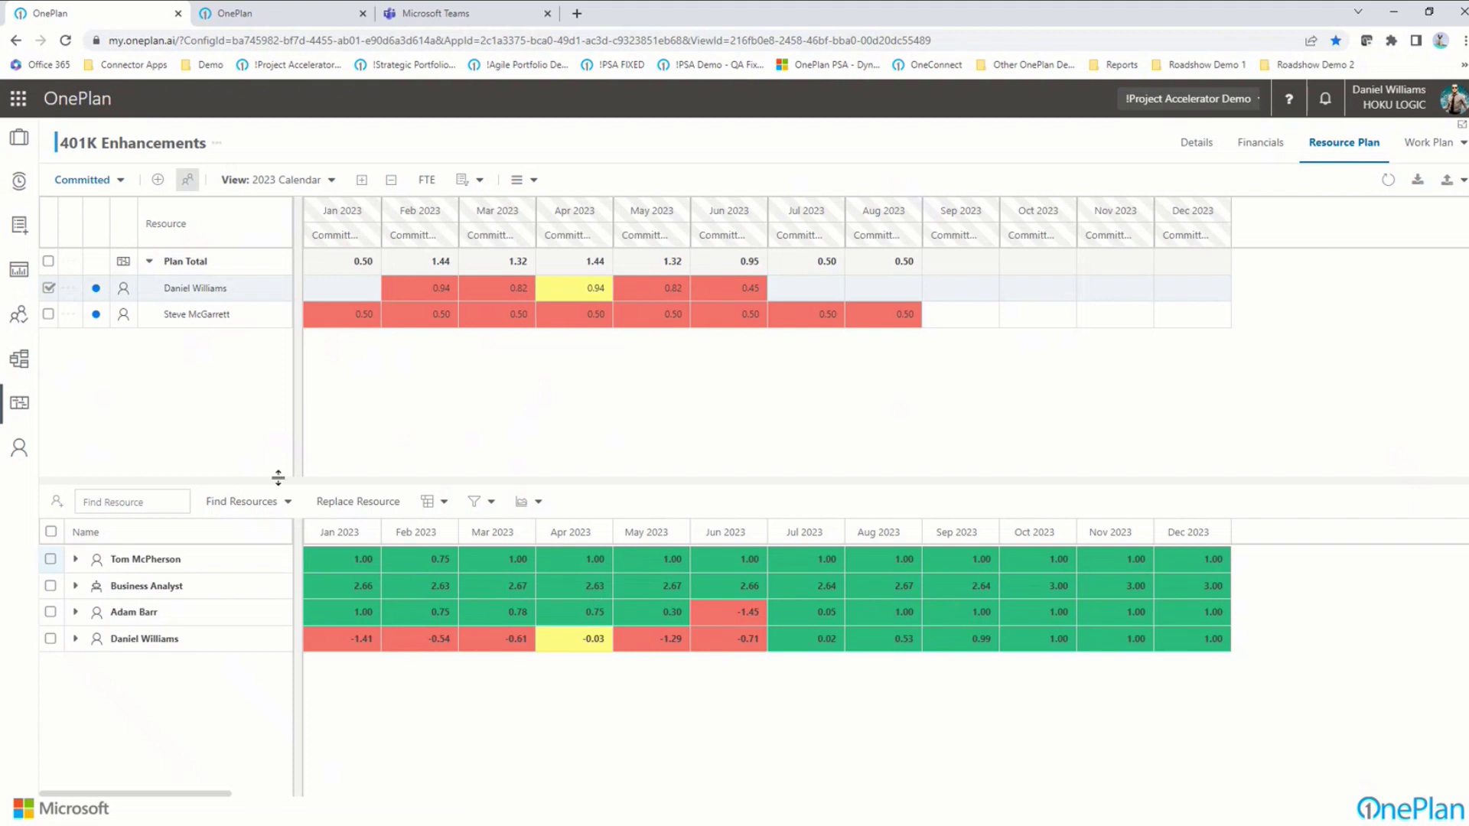
# - Replace the selected resource in the plan with the first candidate on the list, choosing Replace rather than Fulfill
pyautogui.click(51, 559)
pyautogui.click(351, 505)
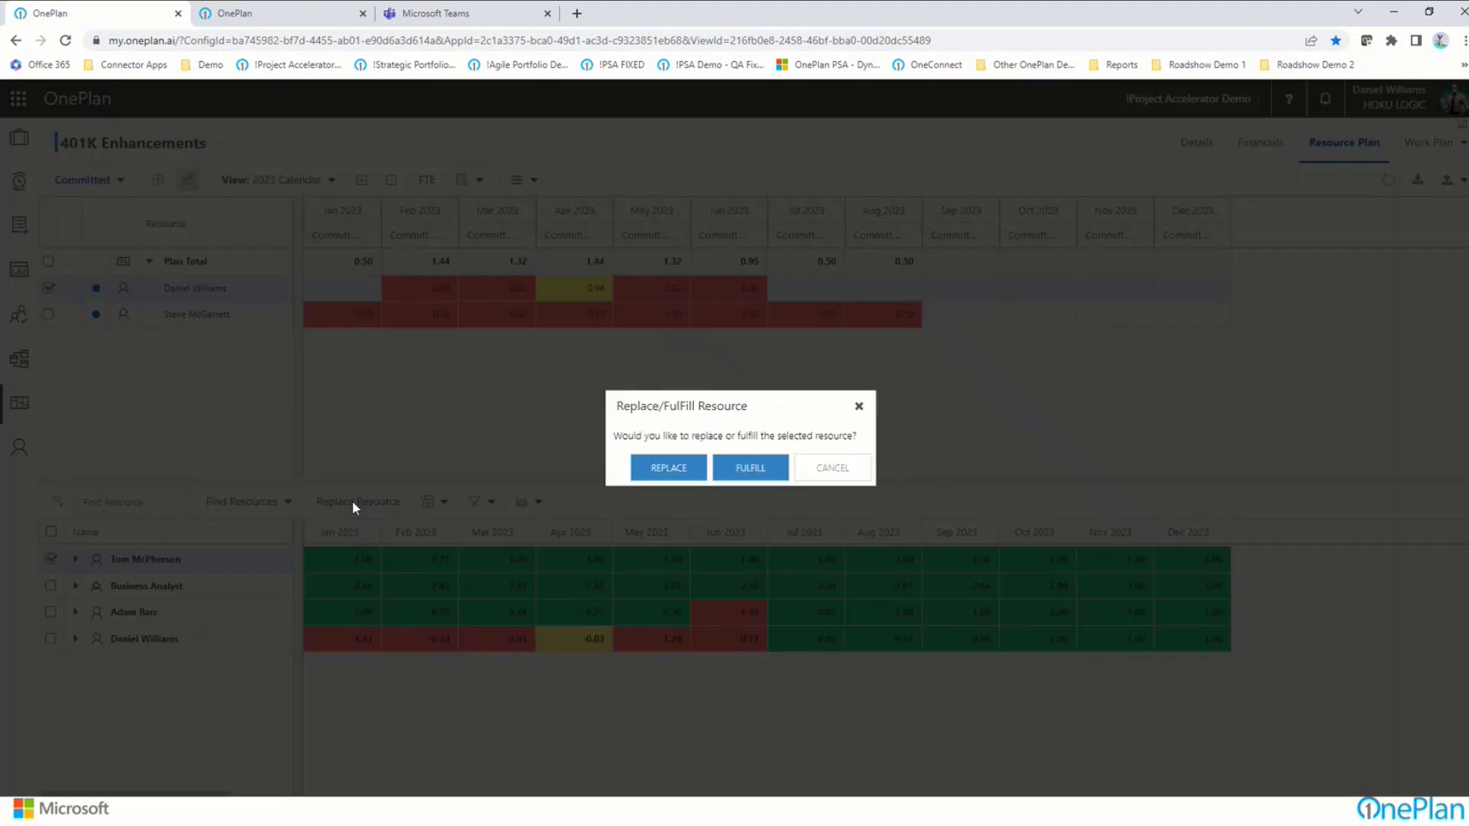
pyautogui.click(649, 469)
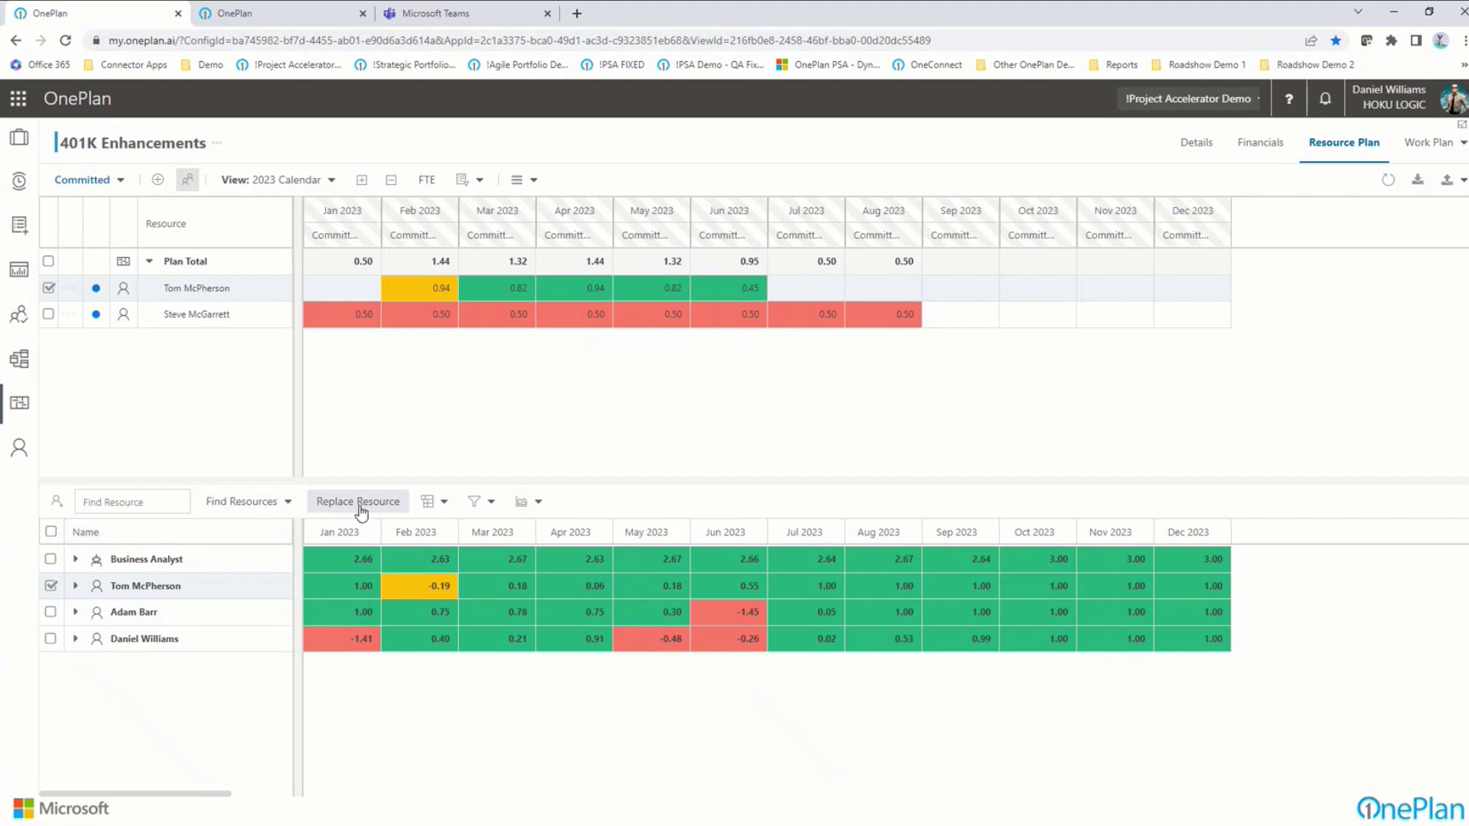
# - Replace the first resource in the plan with only the last candidate on the list, choosing Replace, and hide the Candidates List
pyautogui.click(49, 289)
pyautogui.click(48, 288)
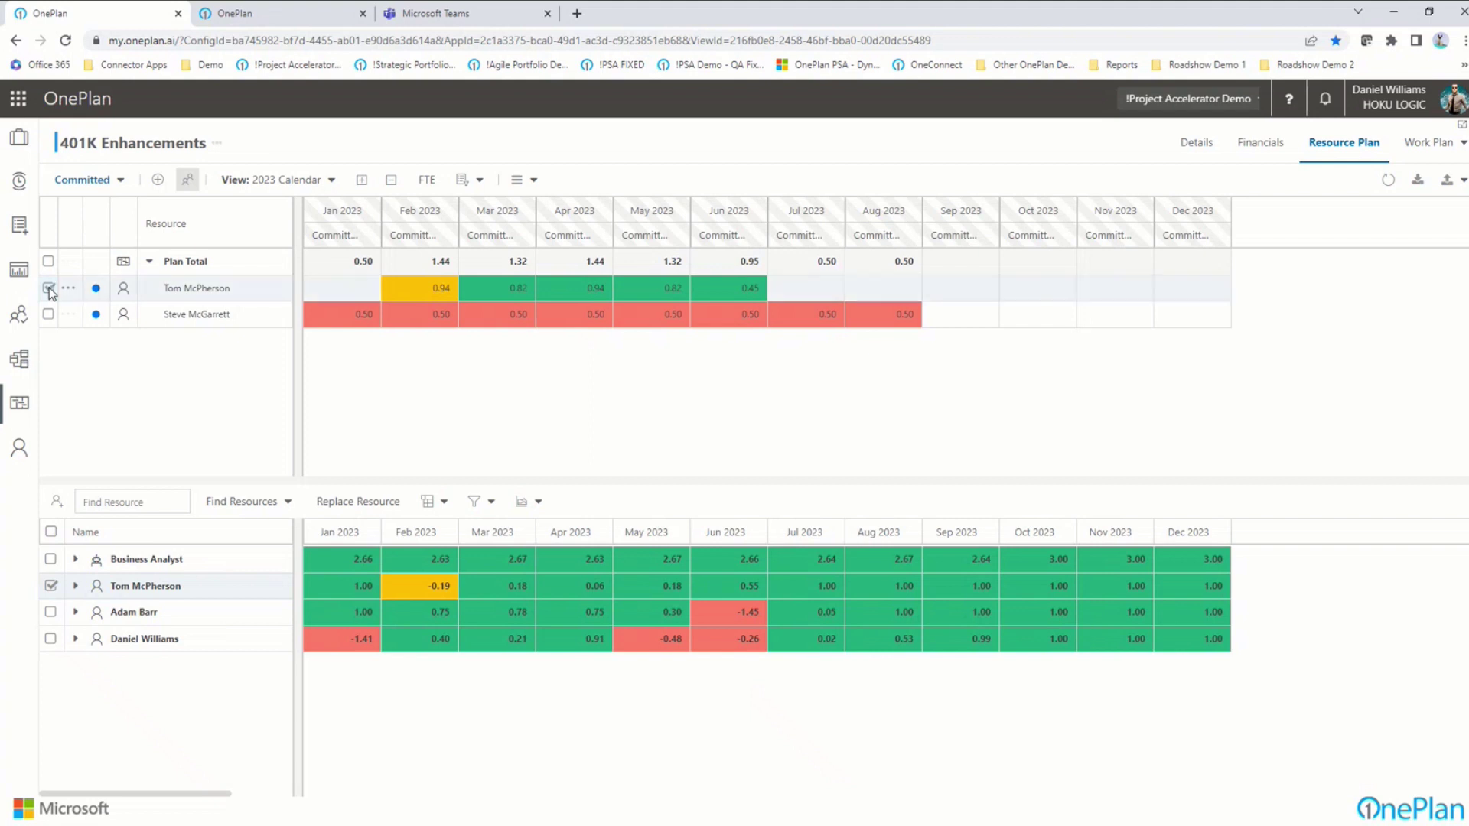
pyautogui.click(51, 638)
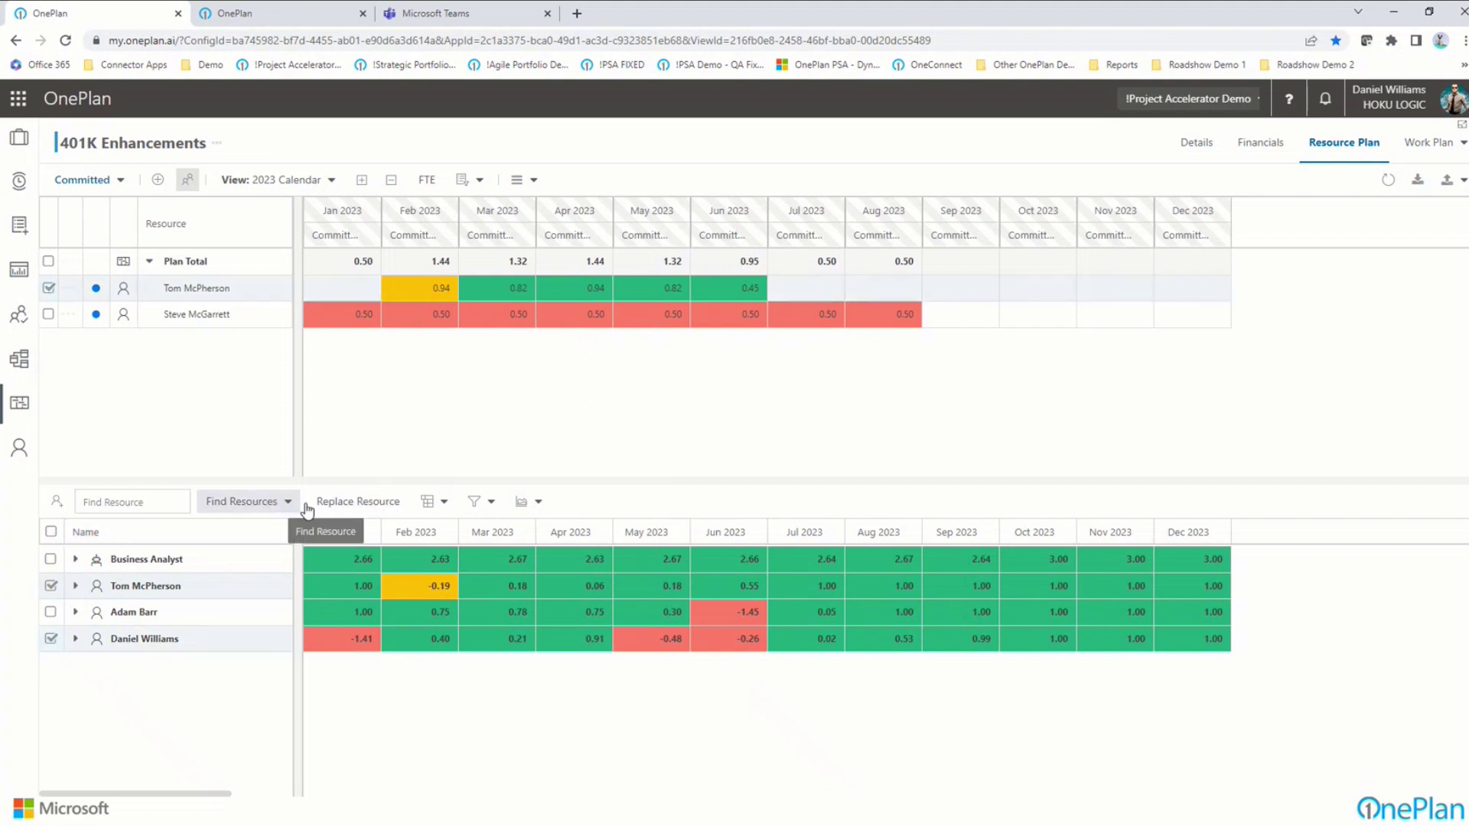
pyautogui.click(338, 502)
pyautogui.click(741, 468)
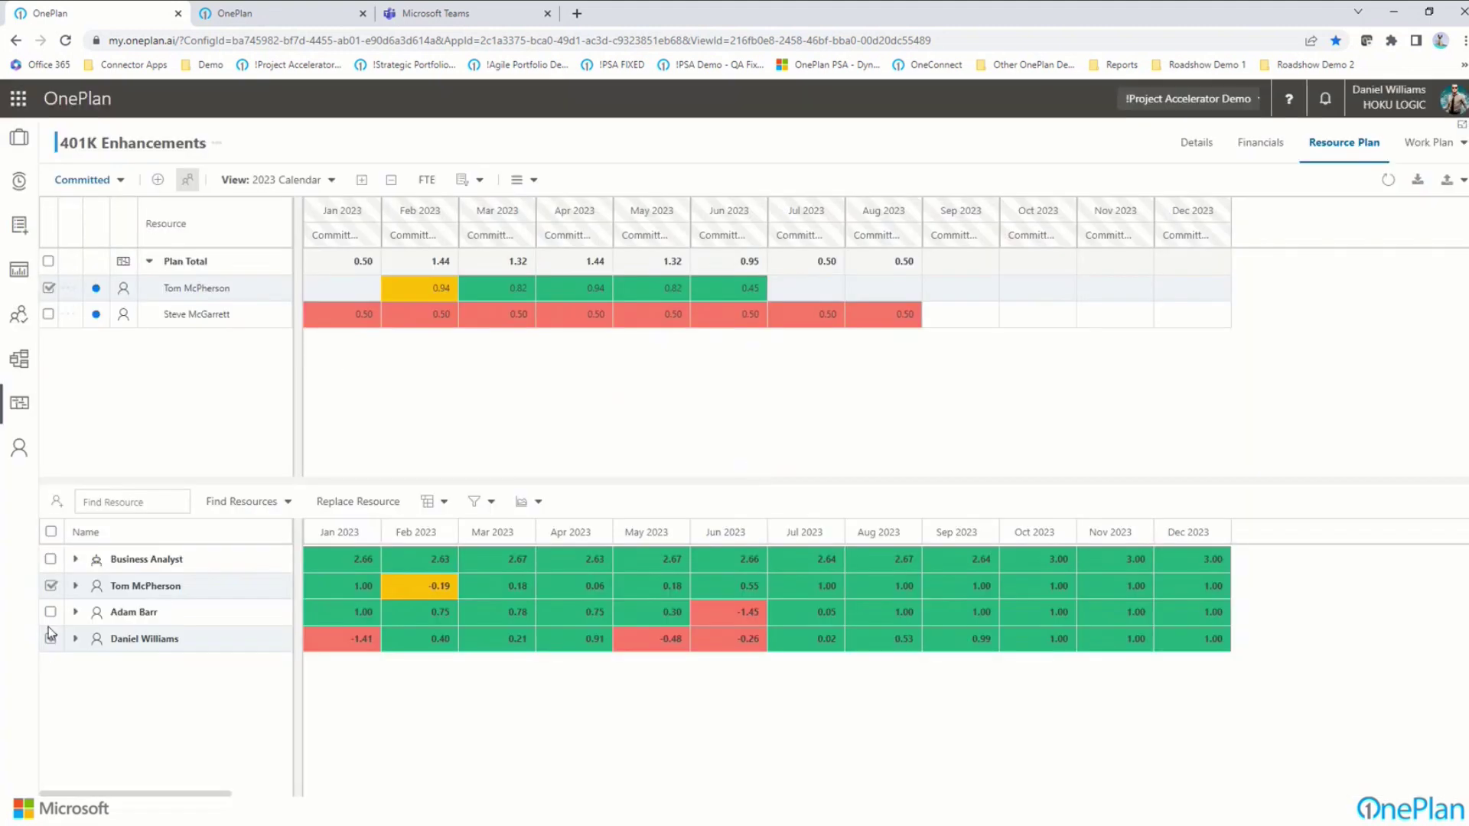
pyautogui.click(51, 586)
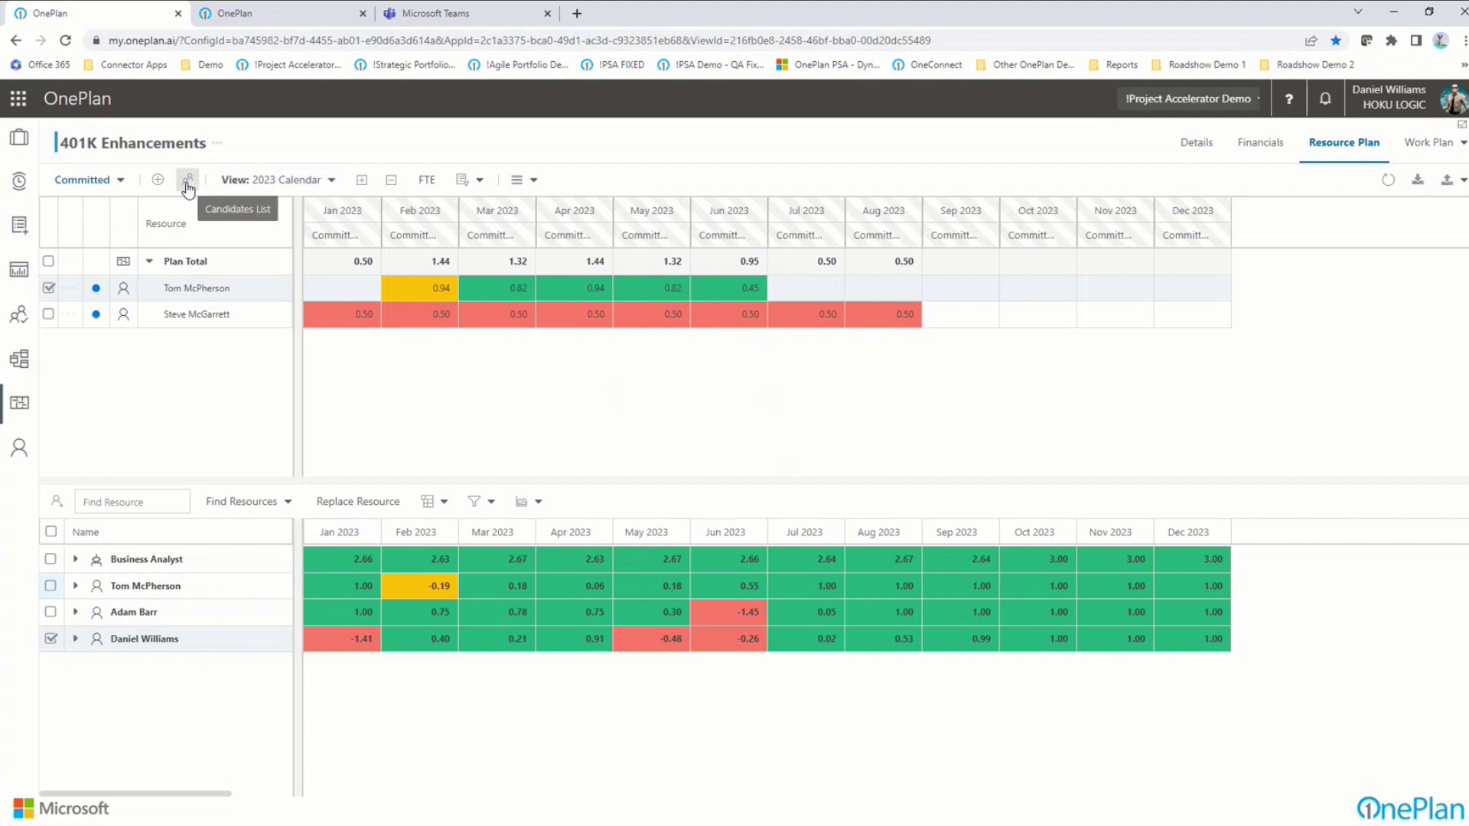
pyautogui.click(341, 502)
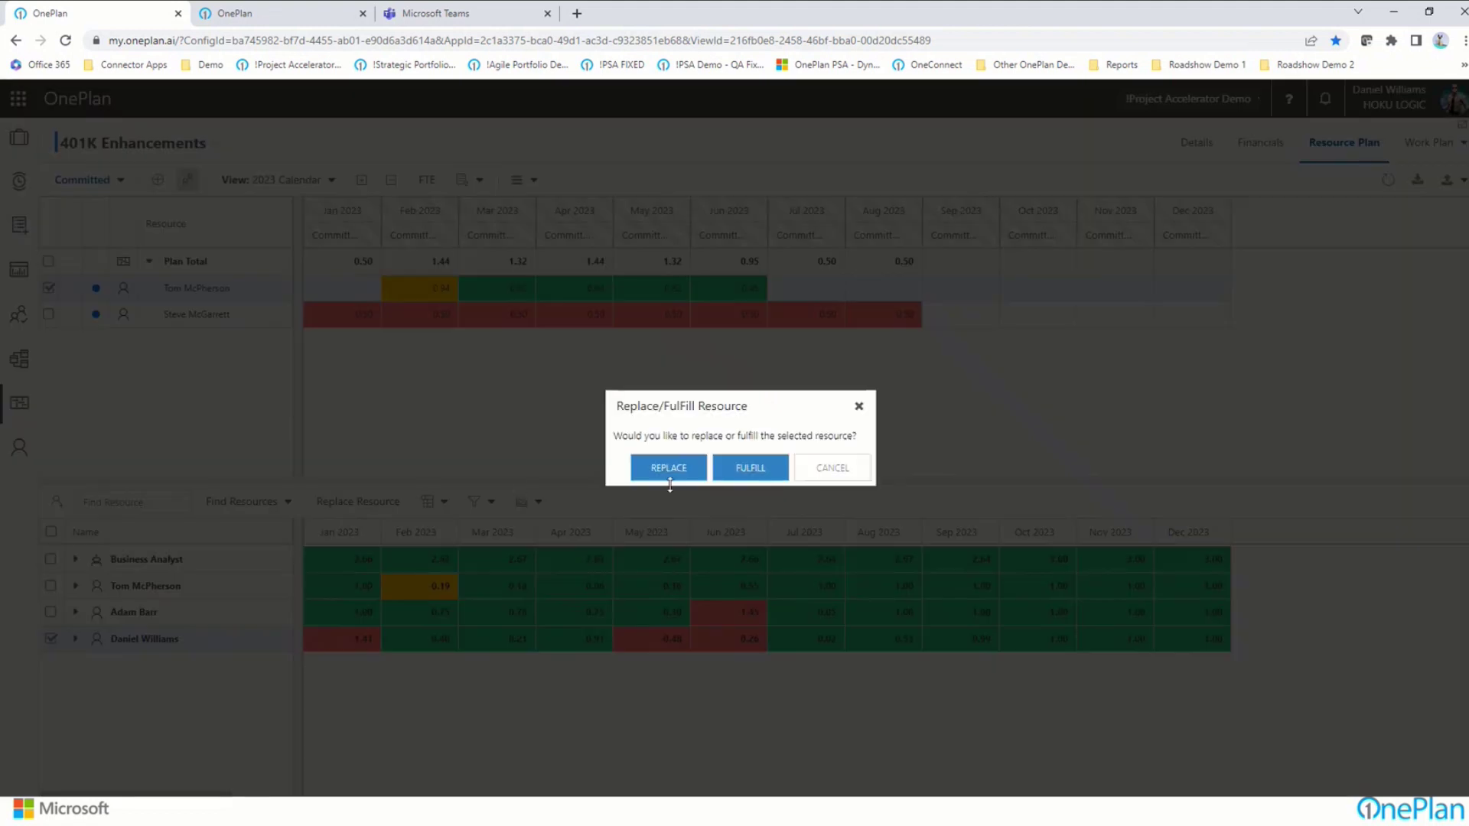
pyautogui.click(670, 469)
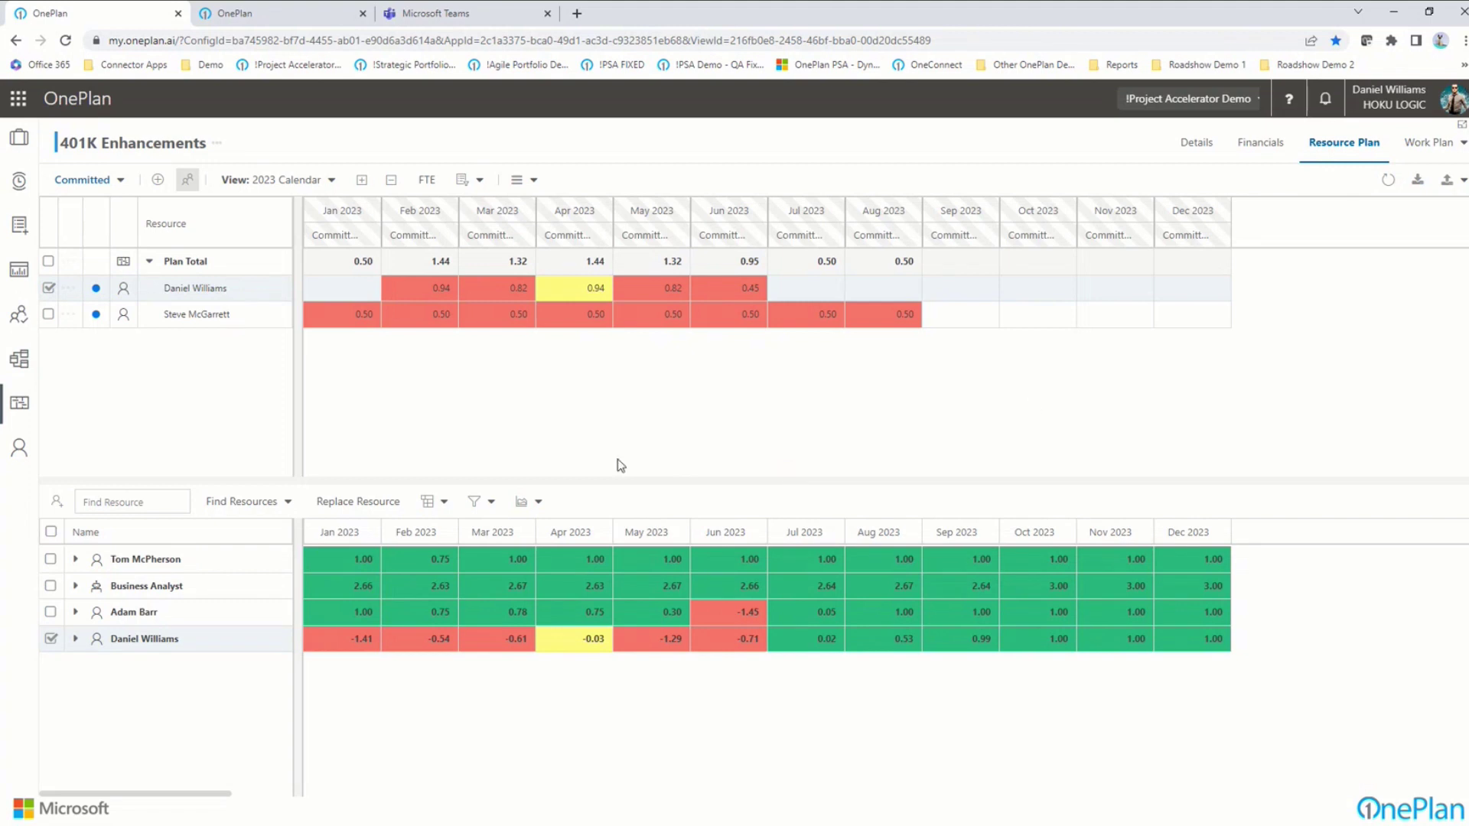
pyautogui.click(188, 179)
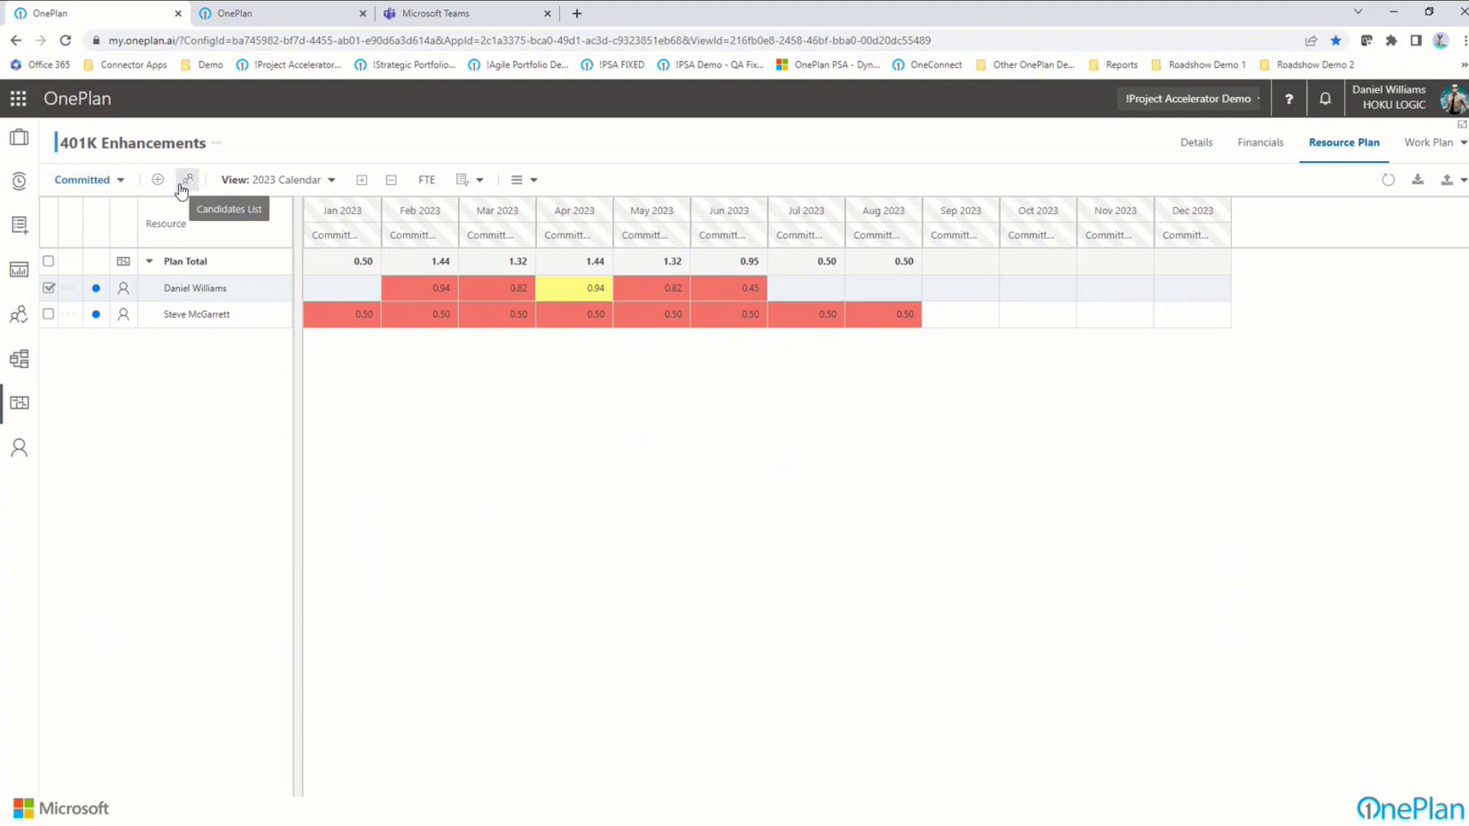
# - Show the plan's Scheduled effort, expand the first resource's tasks, and inspect that resource's June 2023 capacity
pyautogui.click(115, 180)
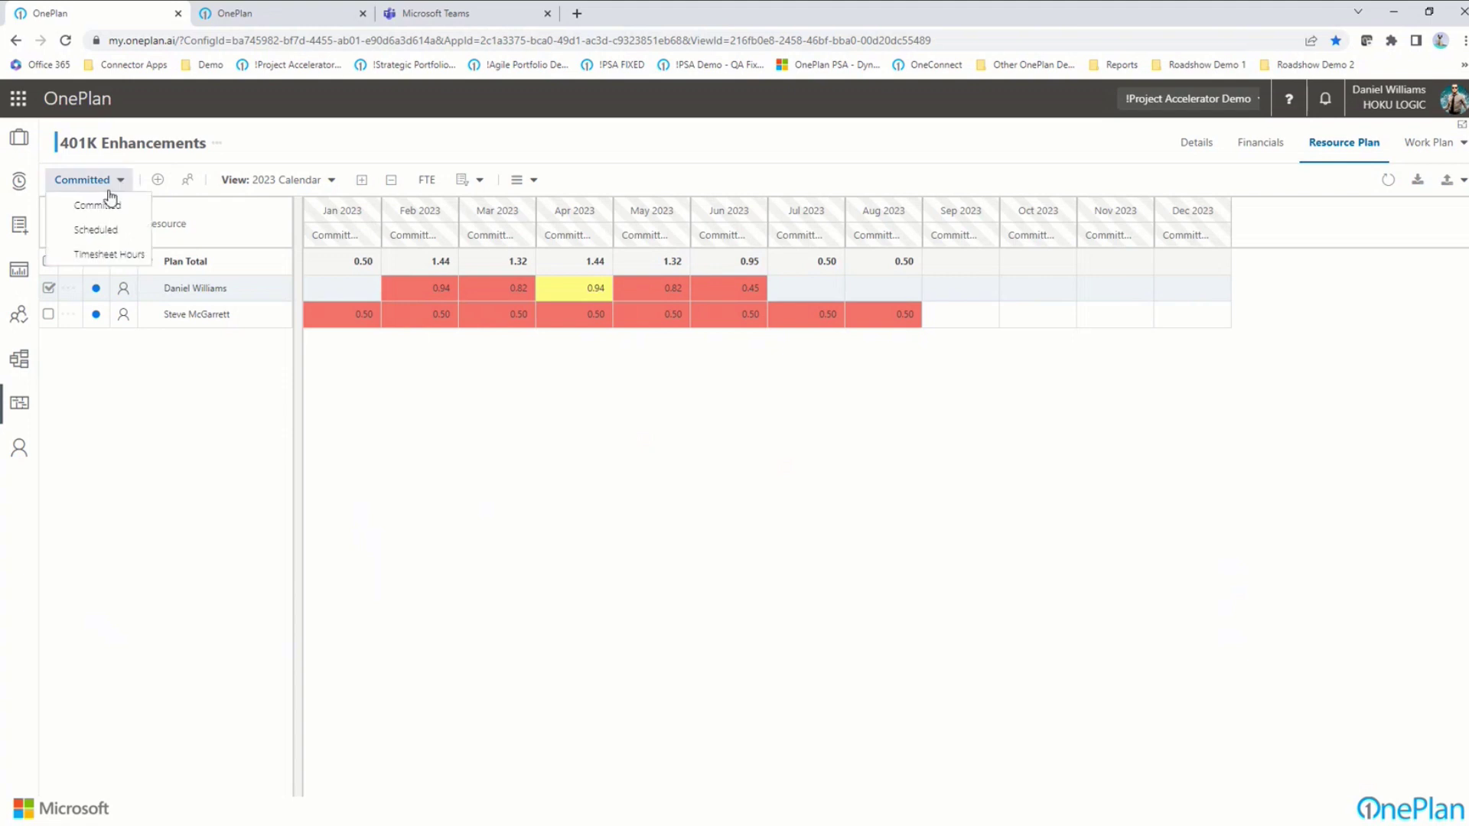
pyautogui.click(97, 231)
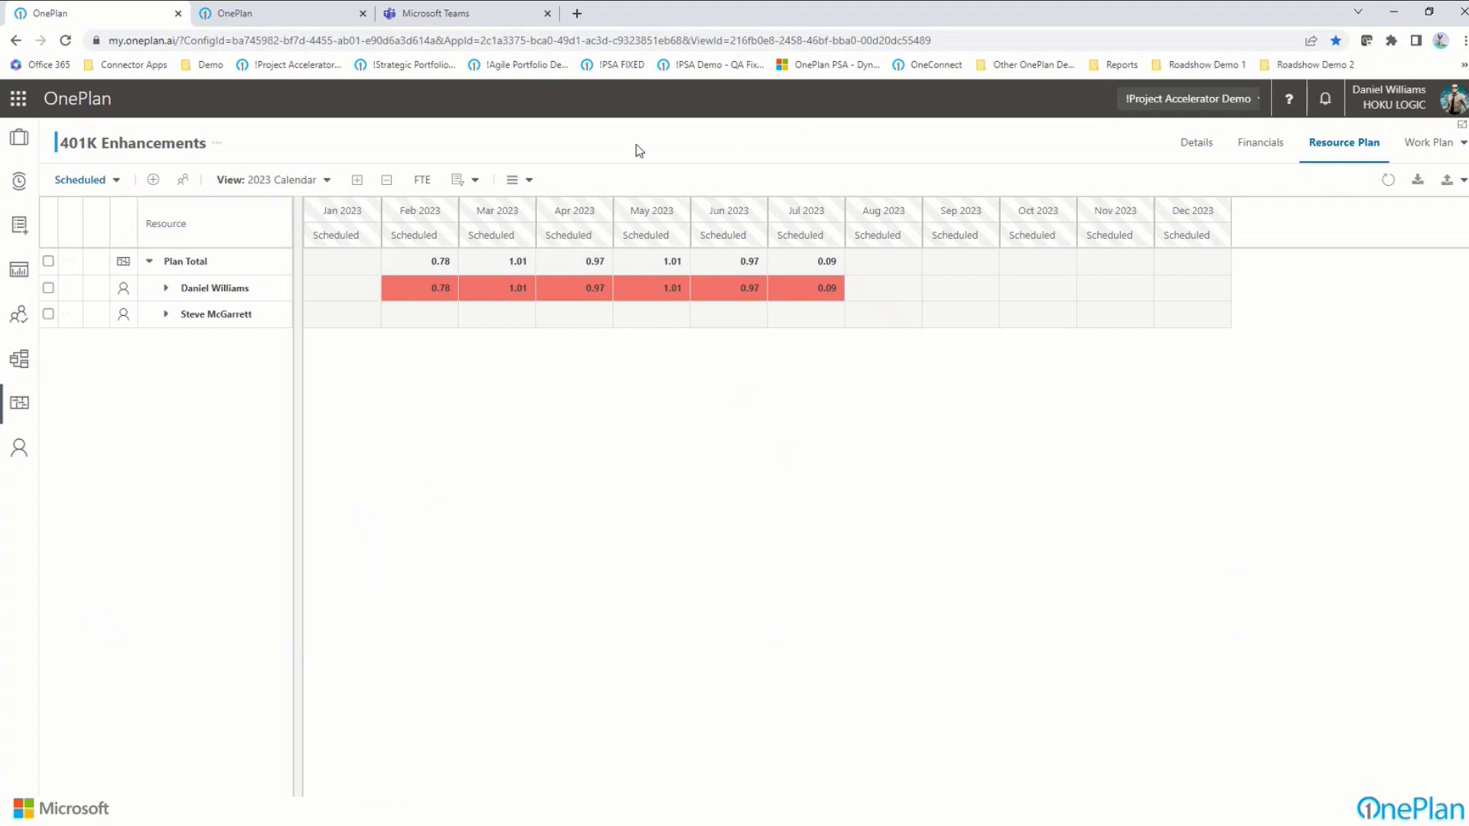
pyautogui.click(166, 289)
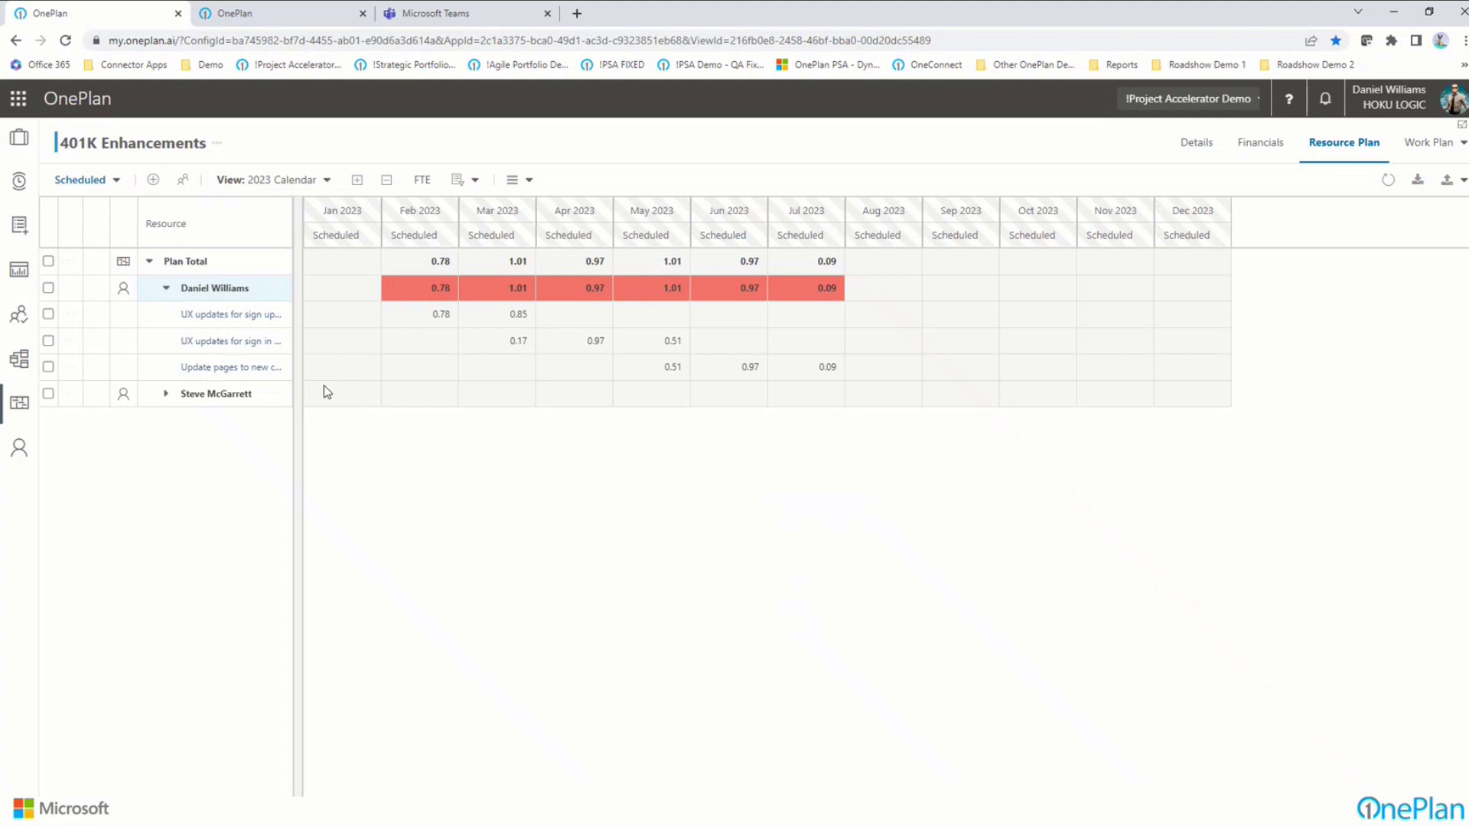
pyautogui.moveTo(753, 302)
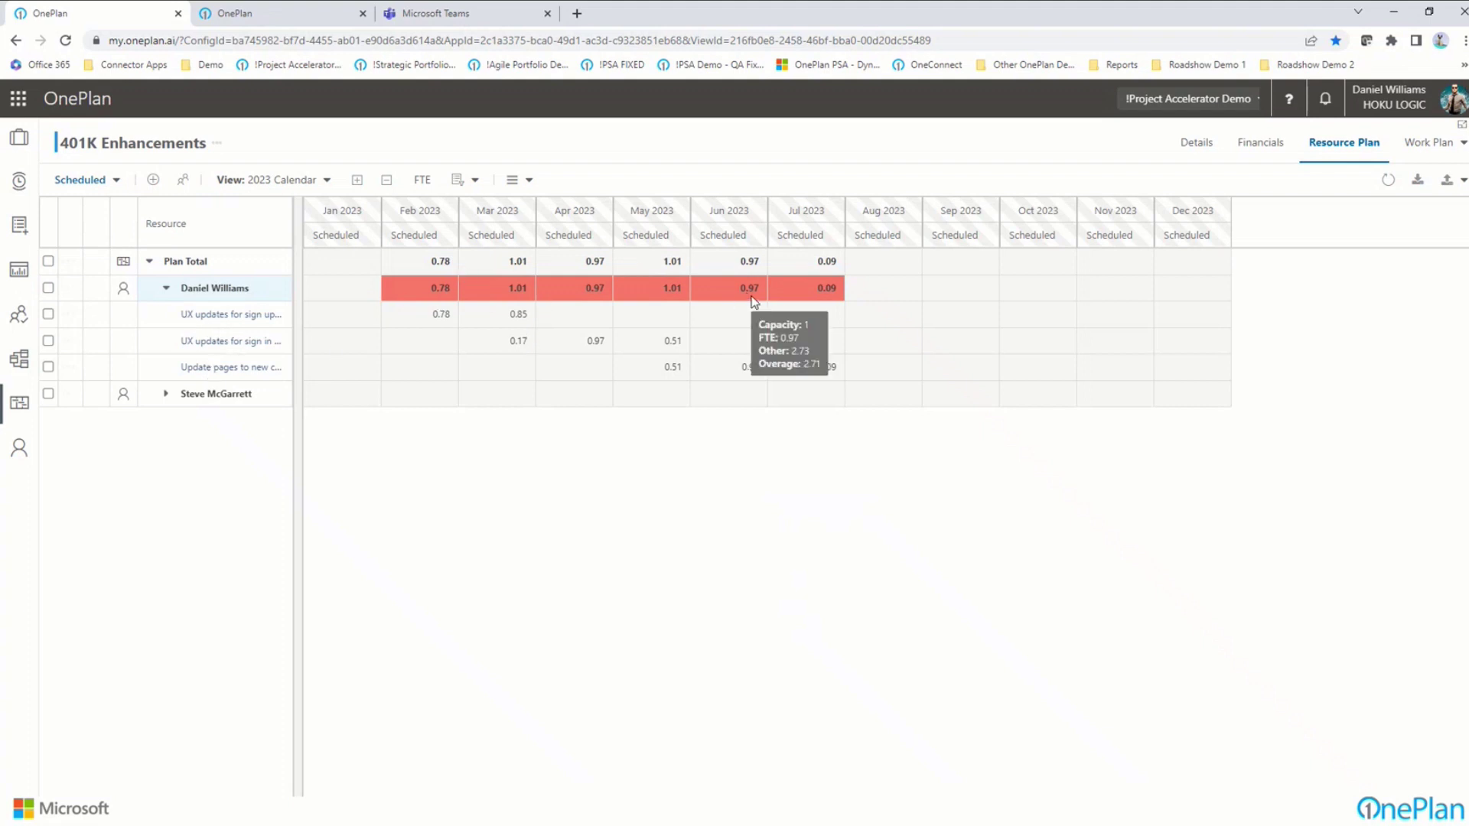
# - Return the plan to Committed effort and compare it using Committed < Scheduled, checking the first resource's February 2023 commitment
pyautogui.click(116, 181)
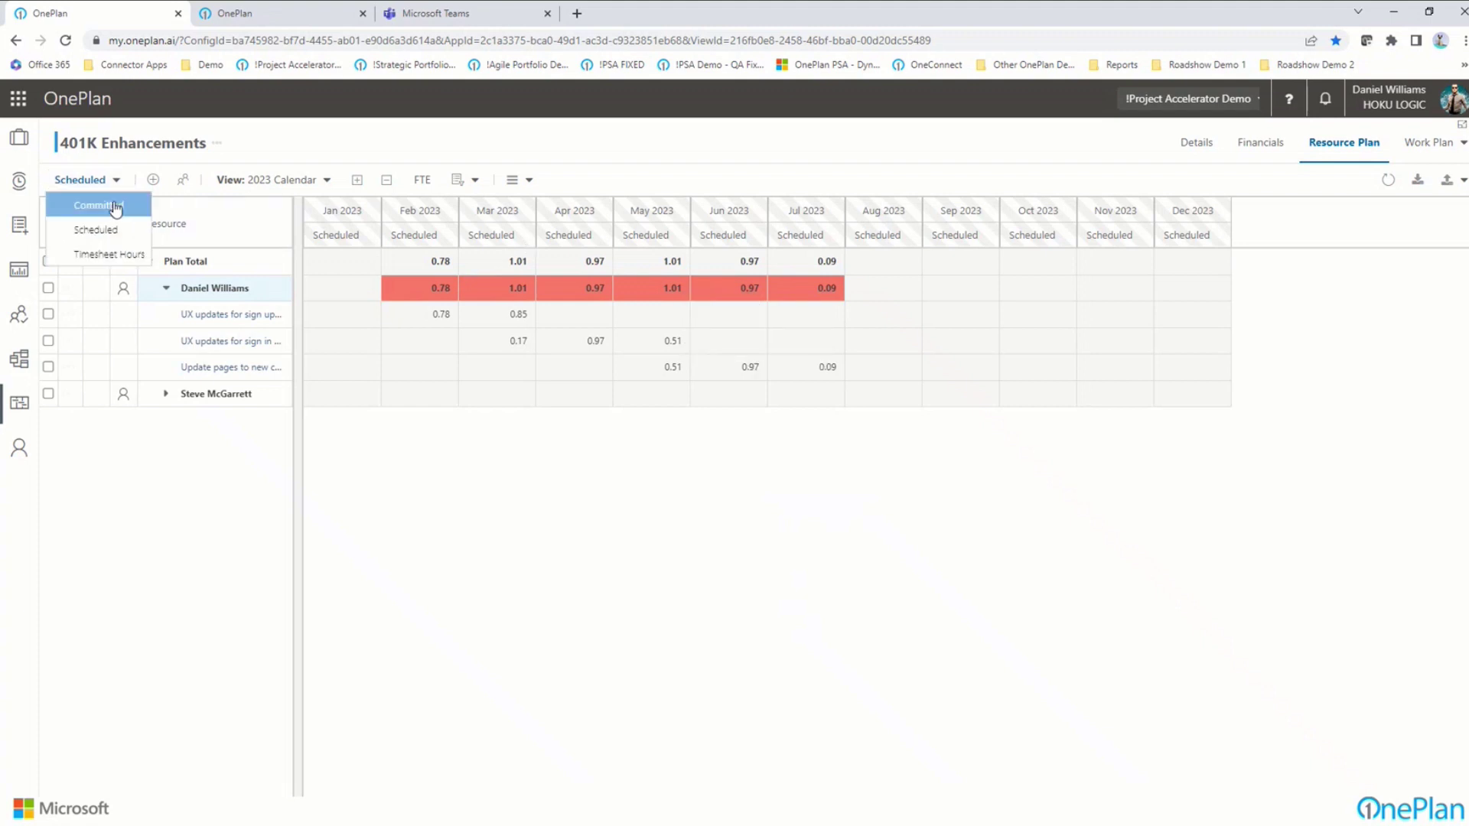
pyautogui.click(114, 205)
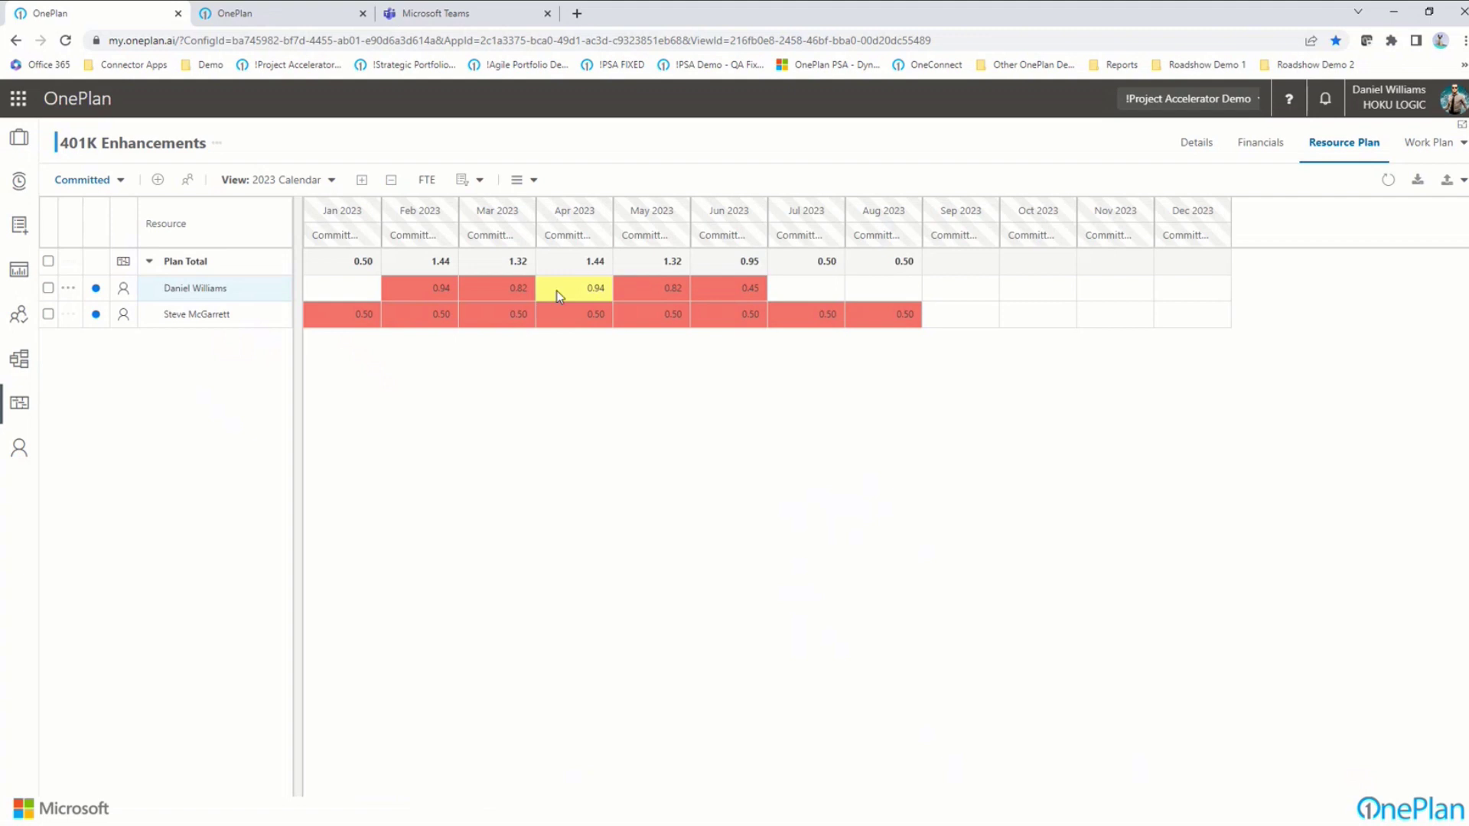
pyautogui.click(470, 180)
pyautogui.moveTo(534, 253)
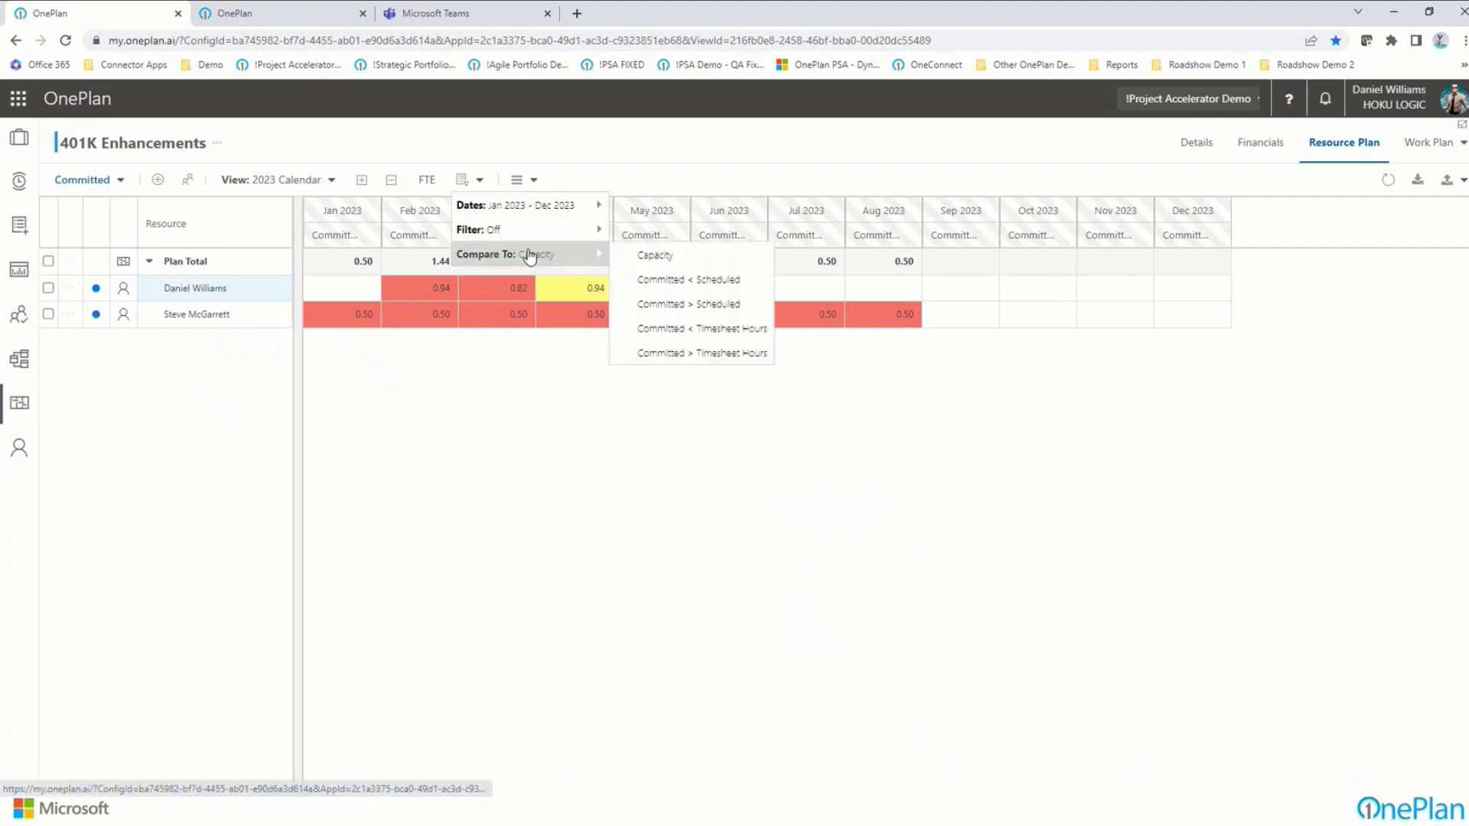
pyautogui.click(688, 279)
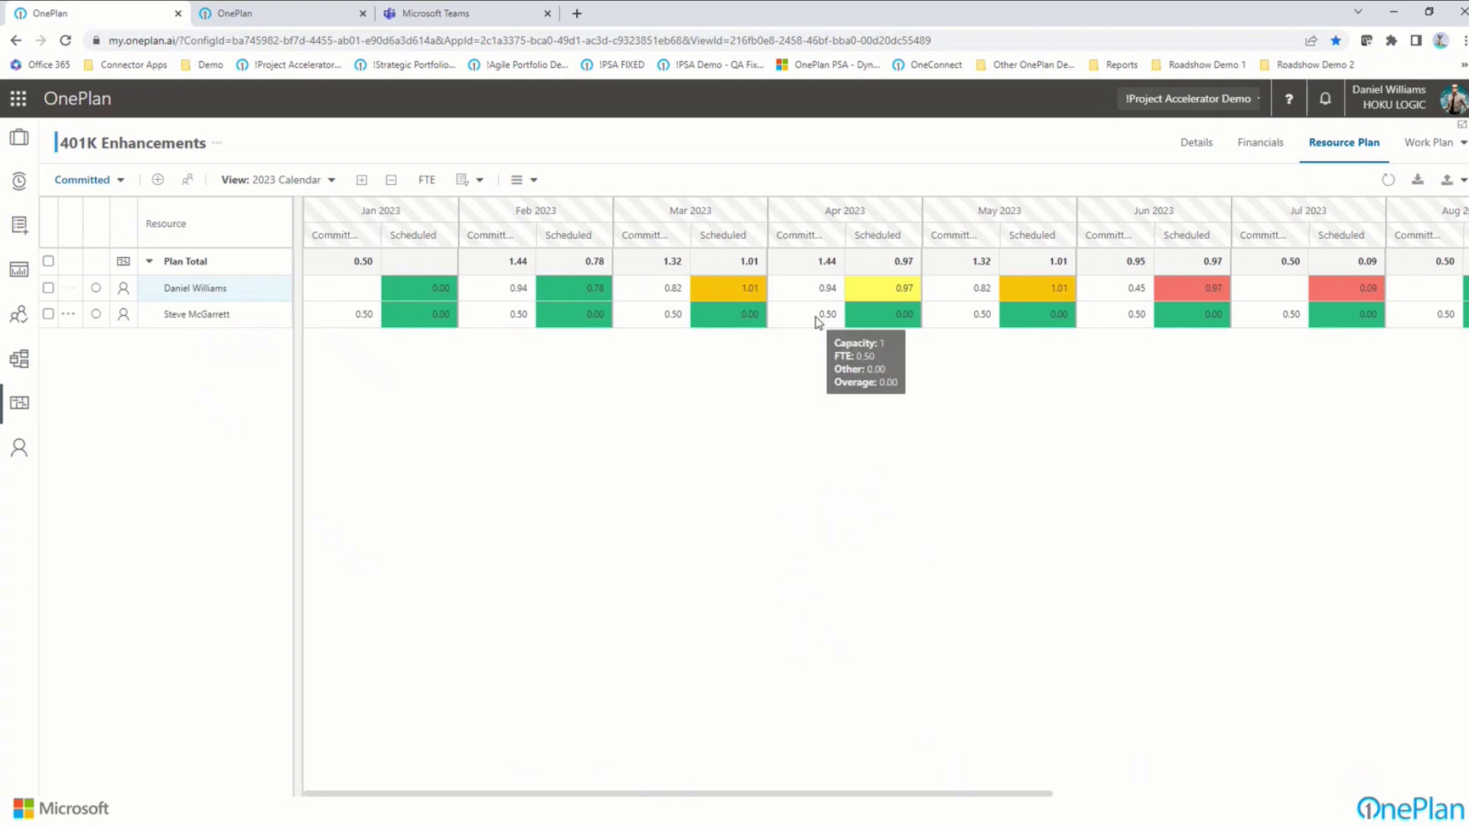
pyautogui.moveTo(511, 291)
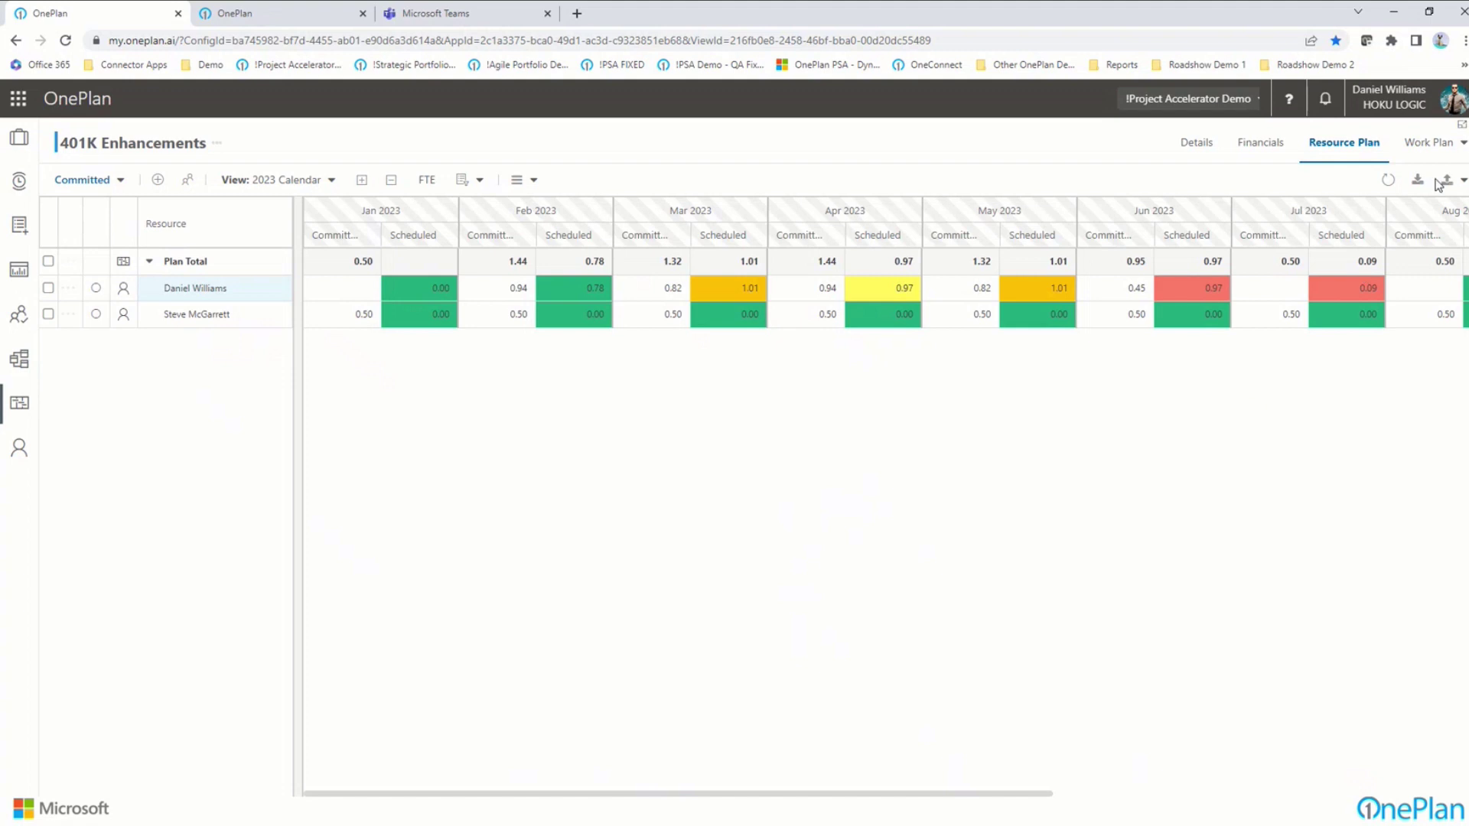
# - Review the assigned resources in the 401K Enhancements Work Plan list and check its Project for the web connection status
pyautogui.click(1463, 145)
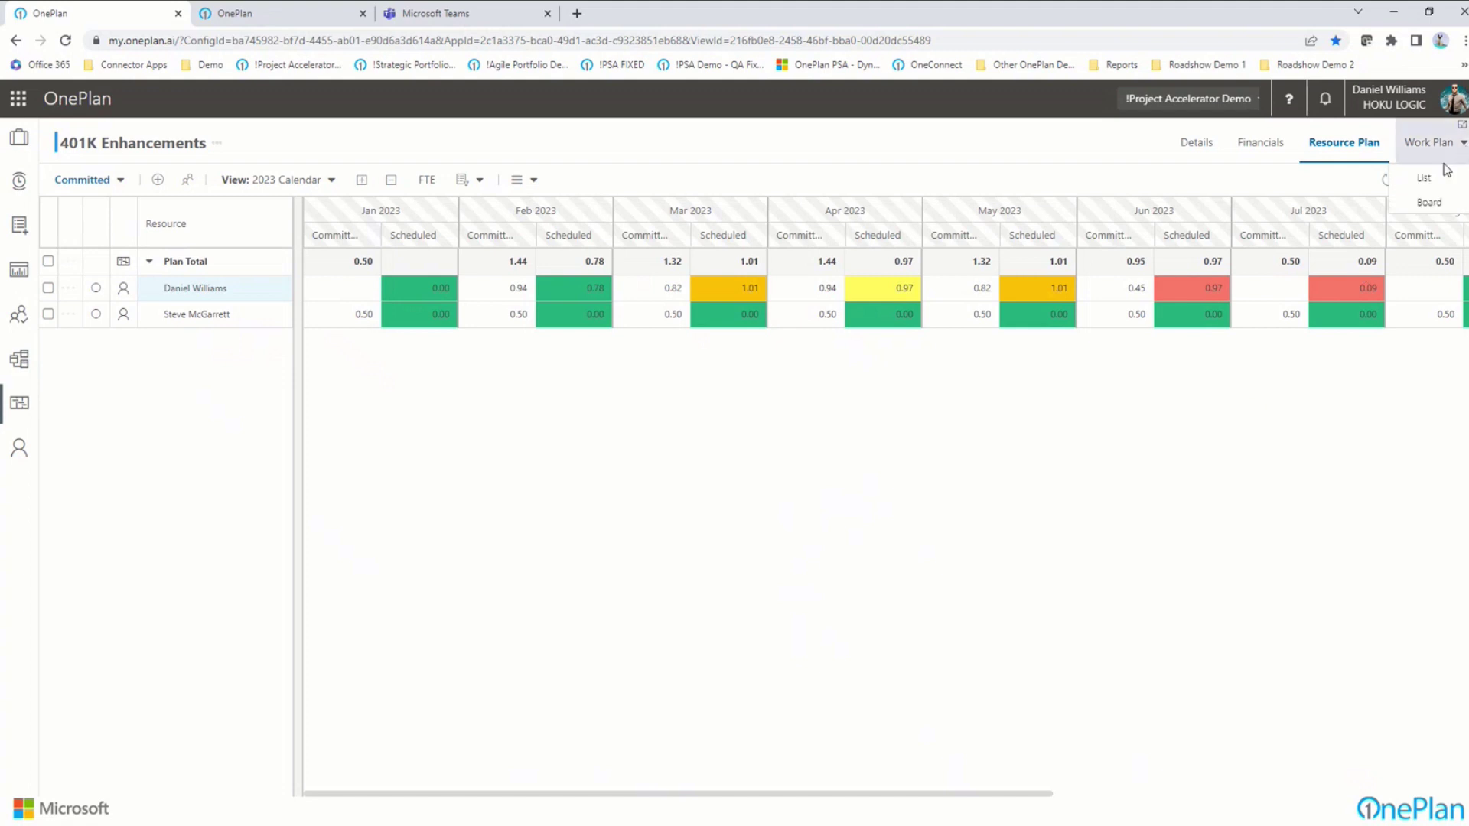
pyautogui.click(1426, 179)
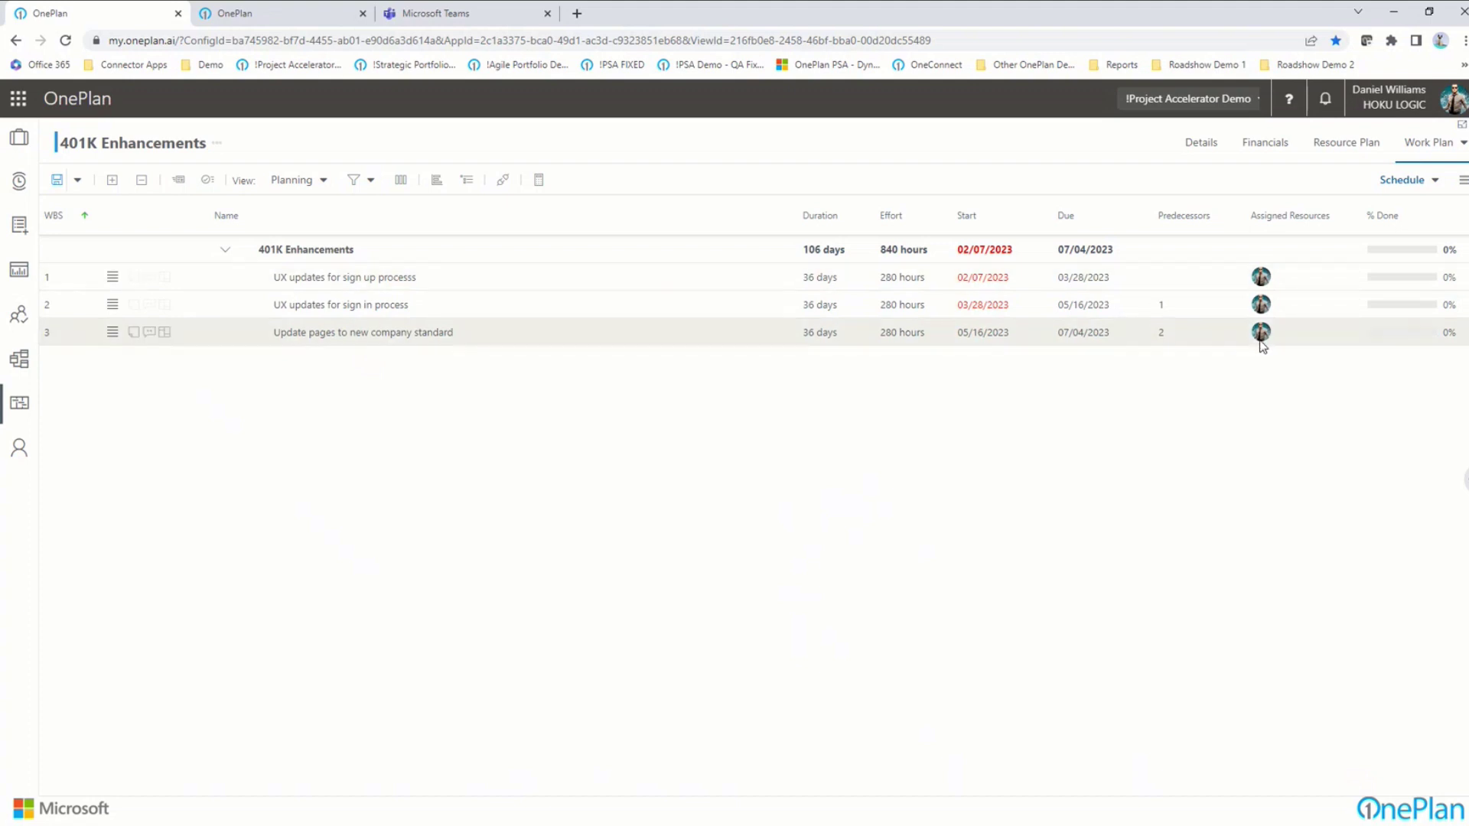
pyautogui.moveTo(1260, 341)
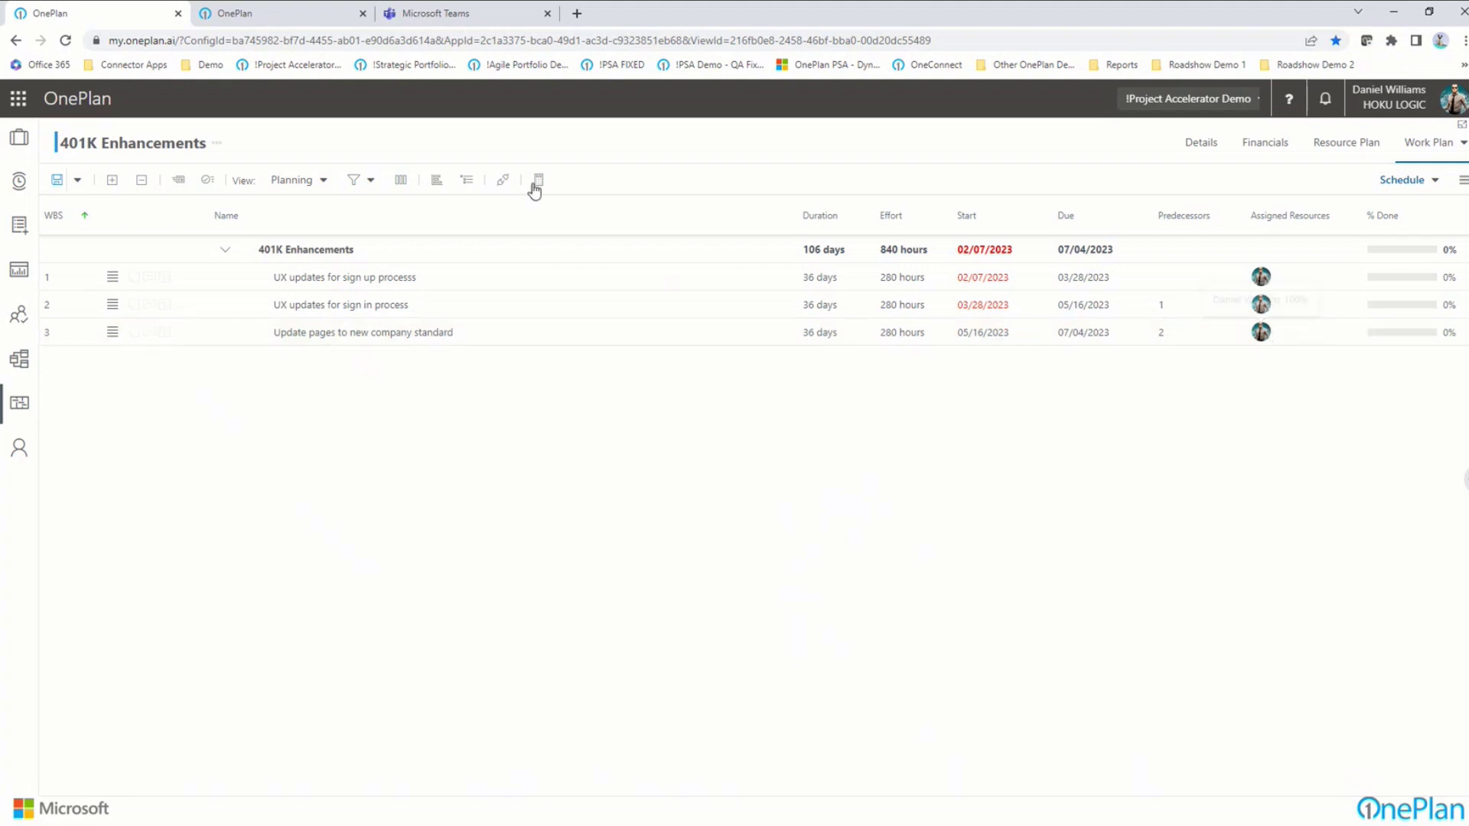
pyautogui.click(509, 186)
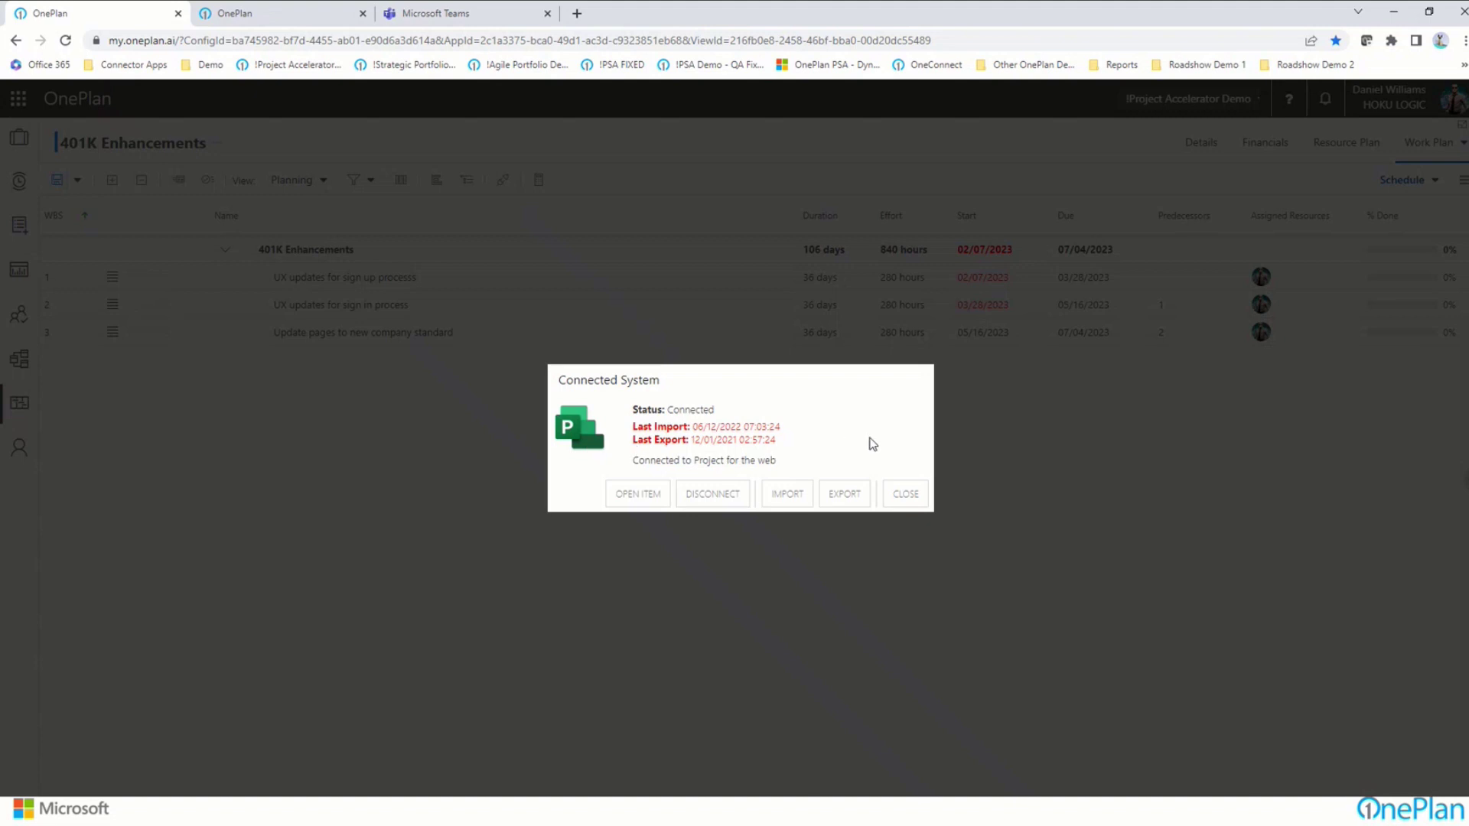
pyautogui.click(917, 503)
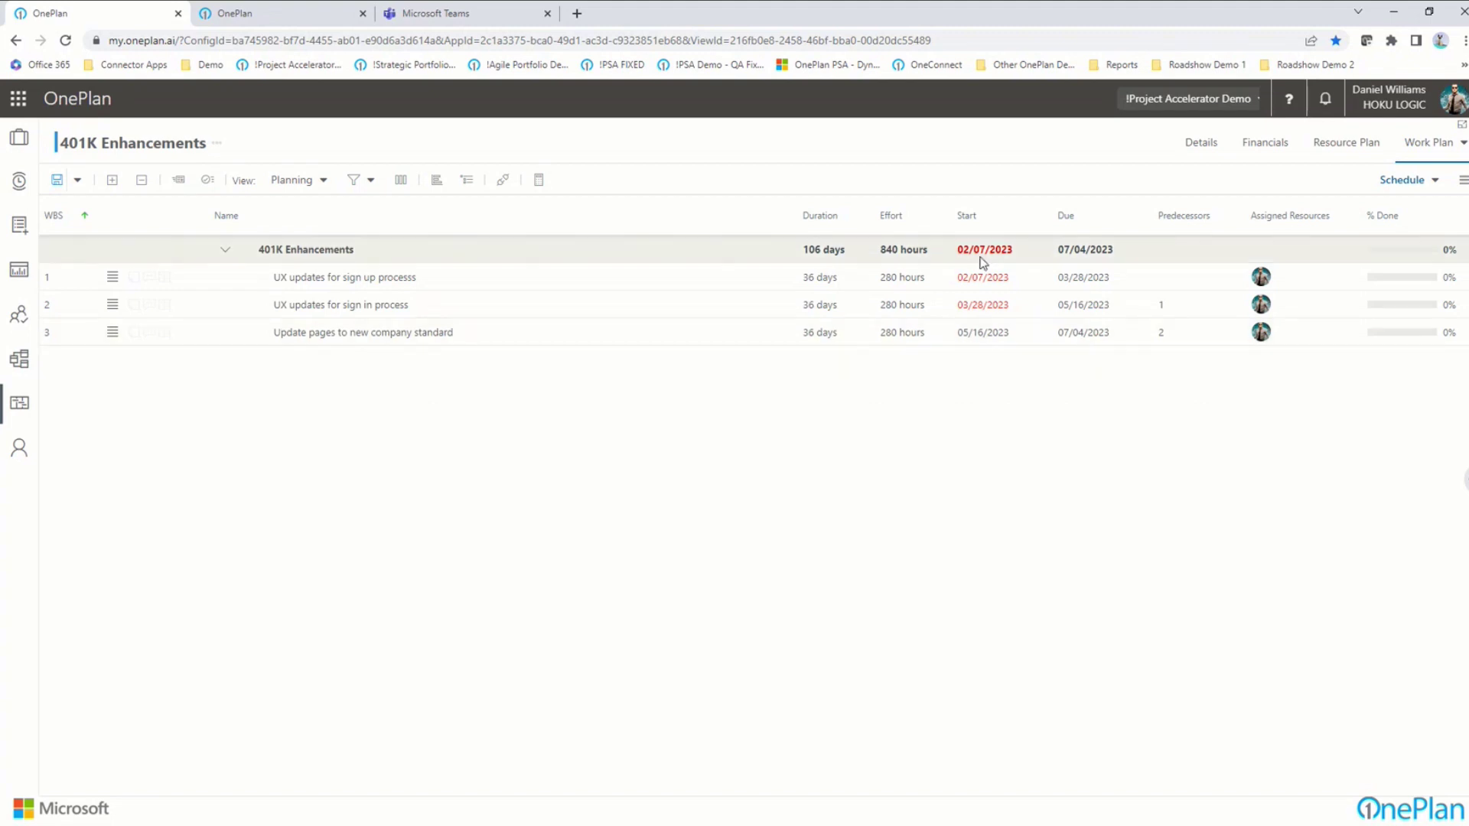
# - Close the project tab, switch to the !Strategic Portfolio Management workspace, and open its My Portfolio list
pyautogui.click(177, 13)
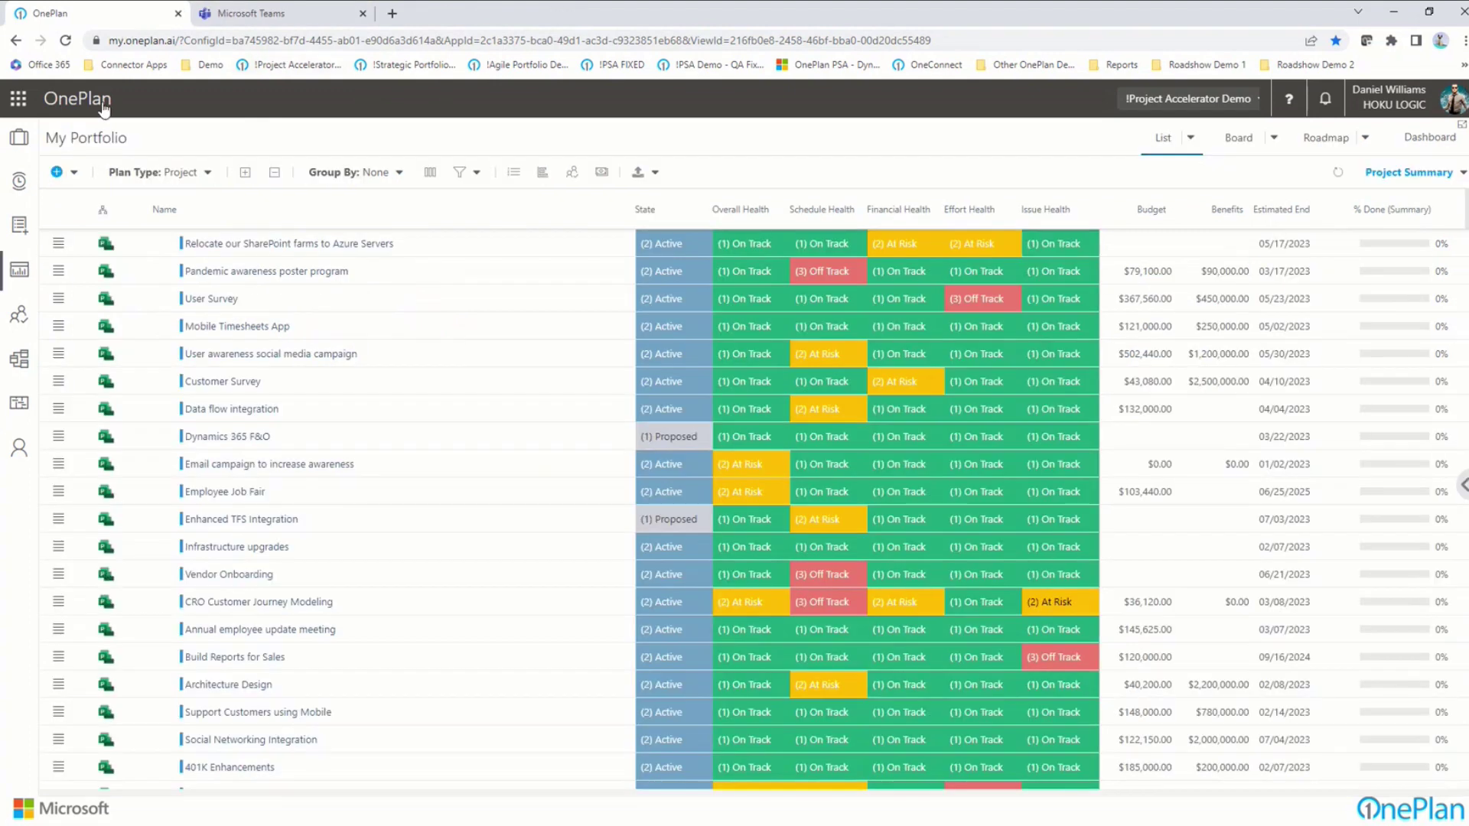
pyautogui.click(1179, 107)
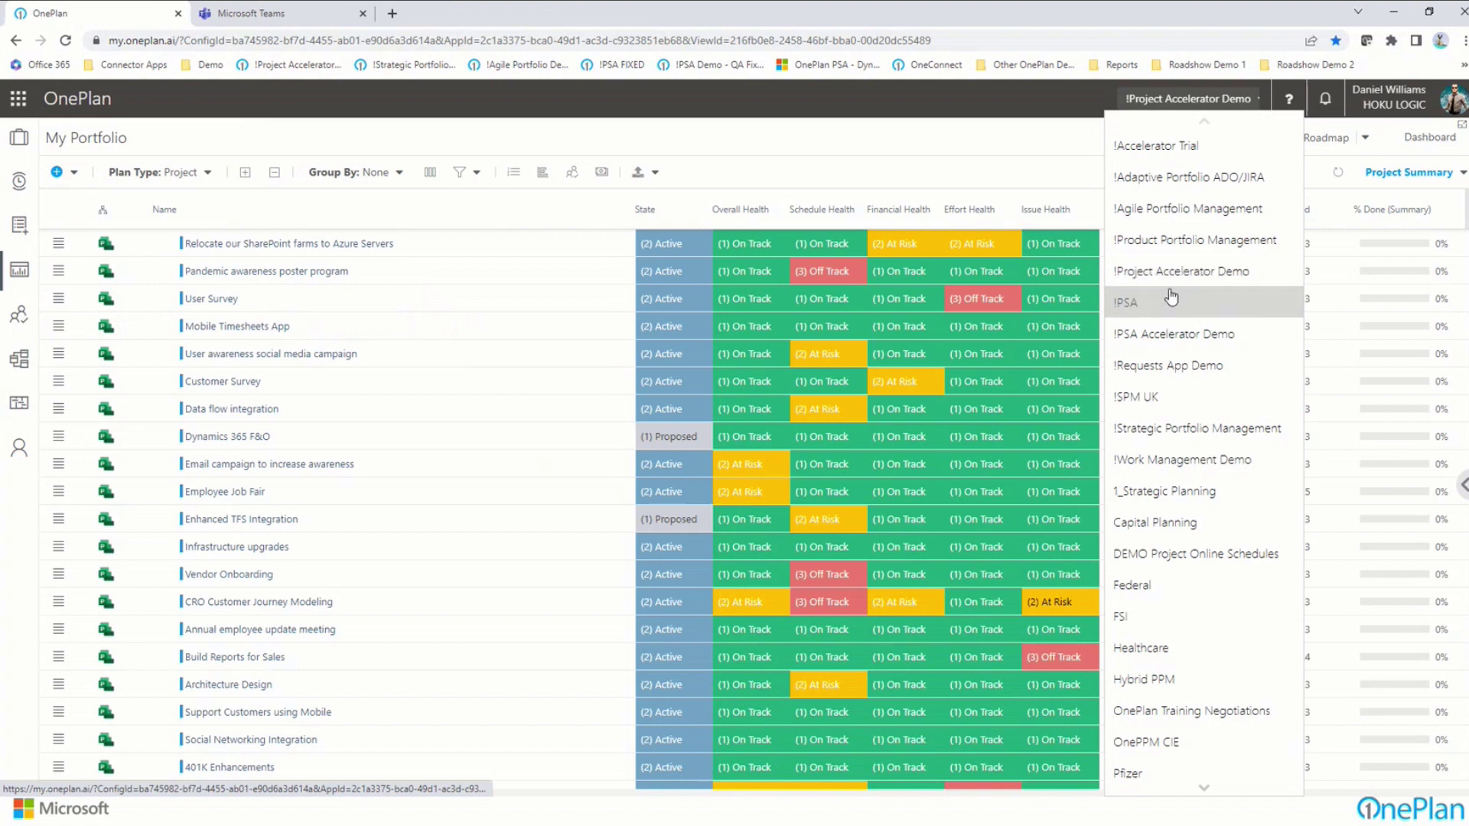
pyautogui.click(1171, 429)
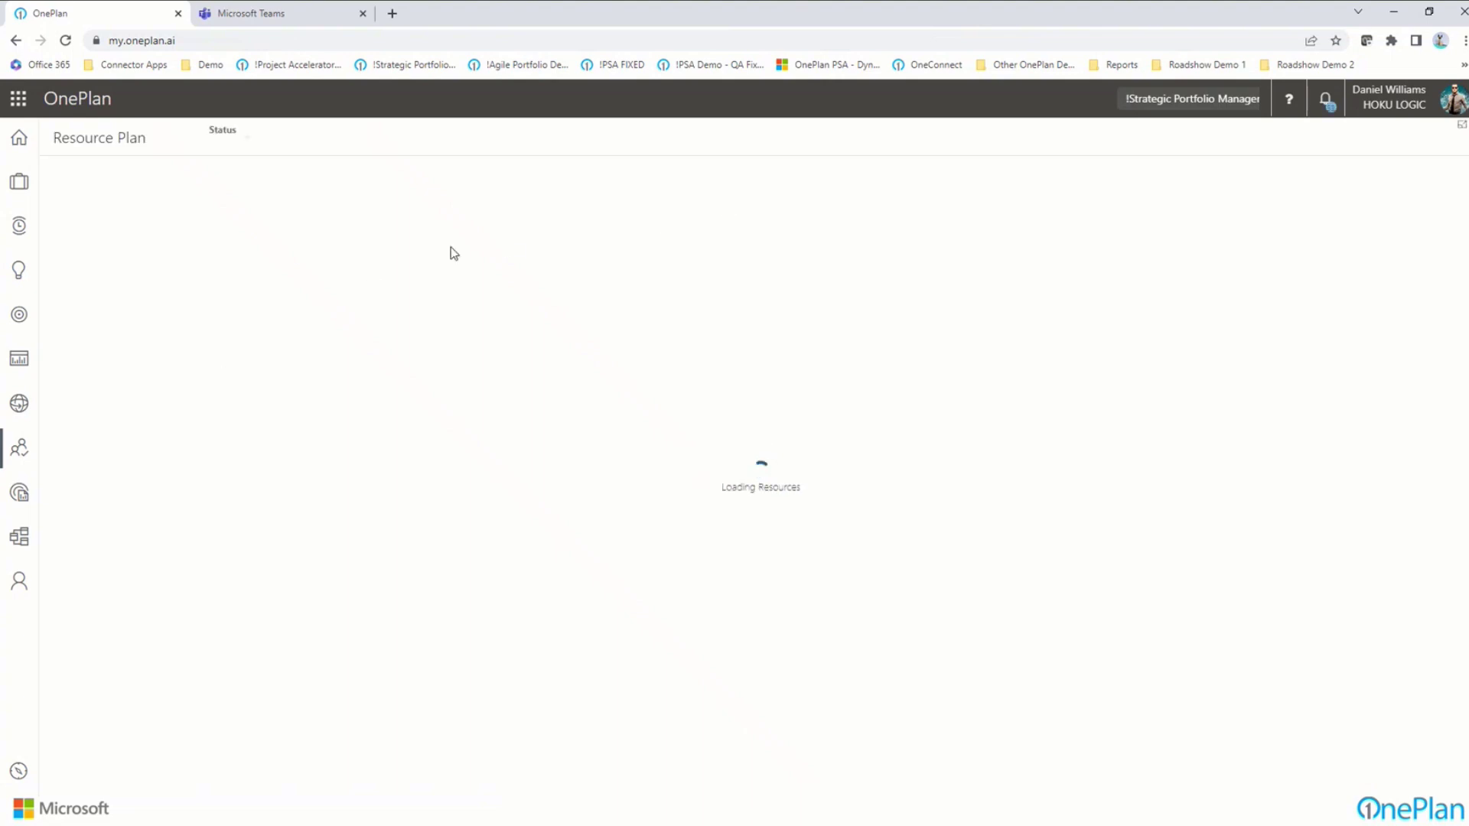
pyautogui.click(19, 358)
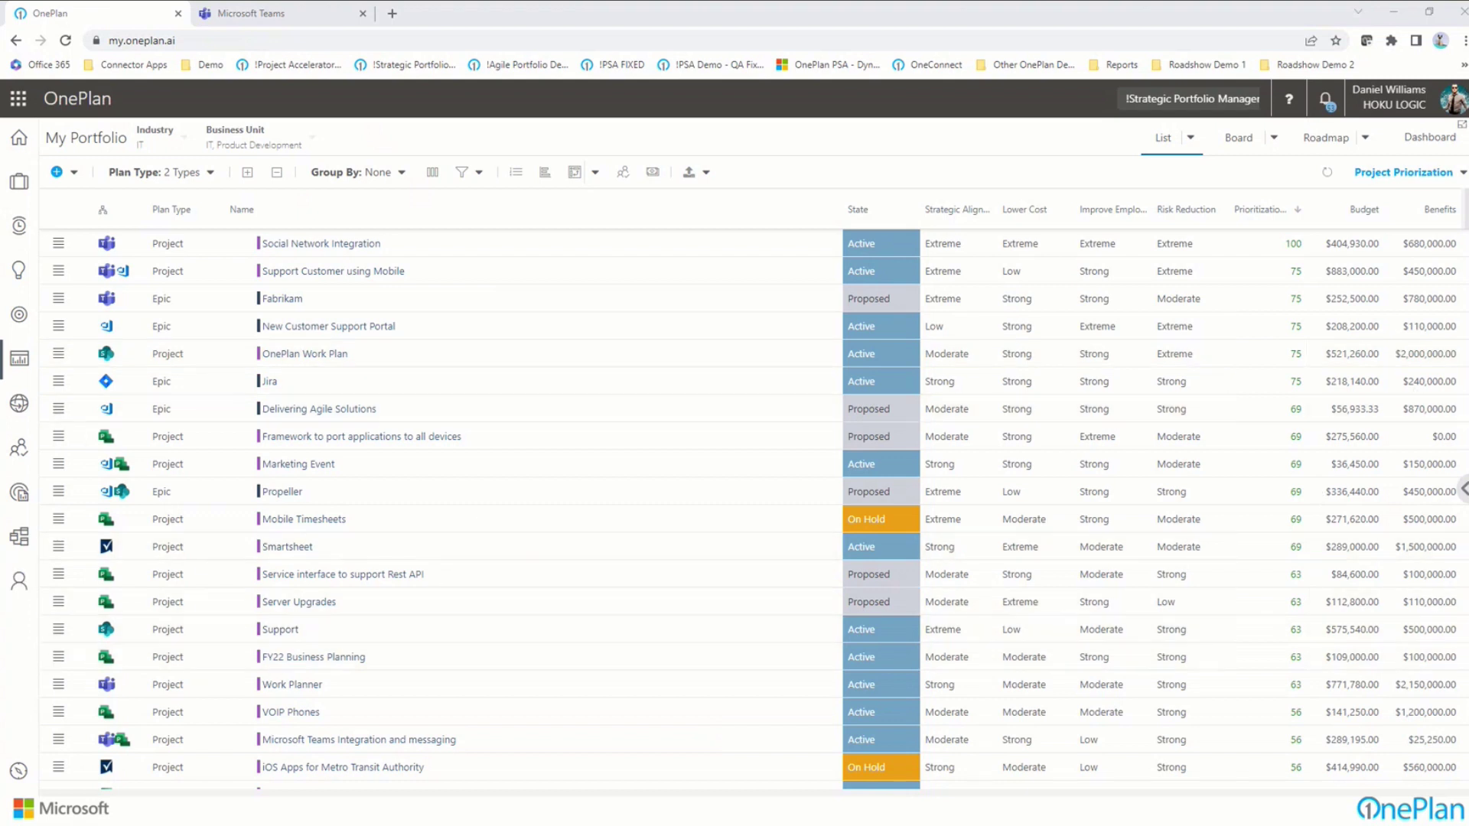
# - Open Project for the web Project from the portfolio and review its Work Plan list with the Gantt chart at month scale
pyautogui.scroll(-3, 308, 698)
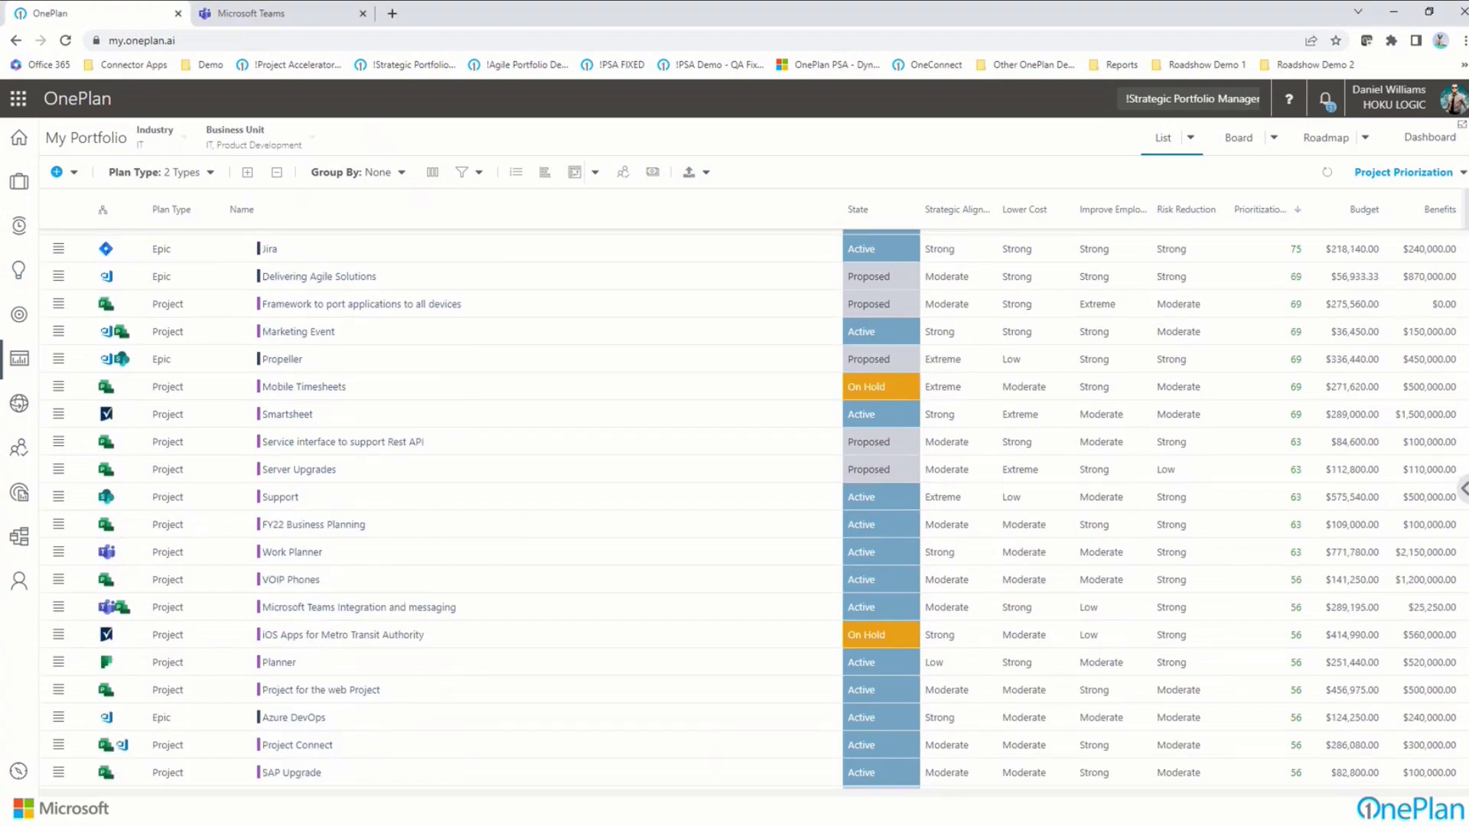
pyautogui.click(315, 691)
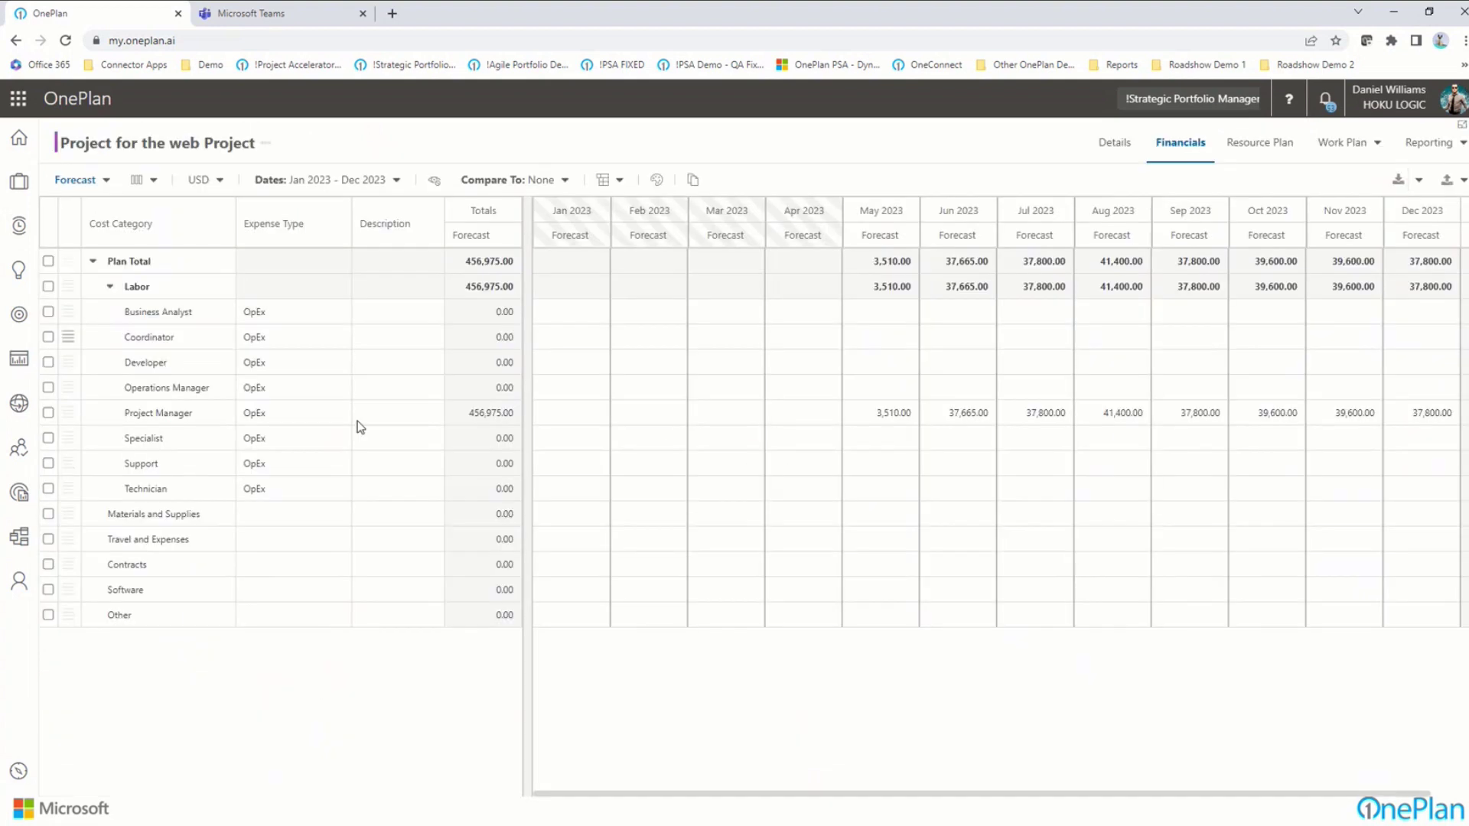
pyautogui.click(1343, 143)
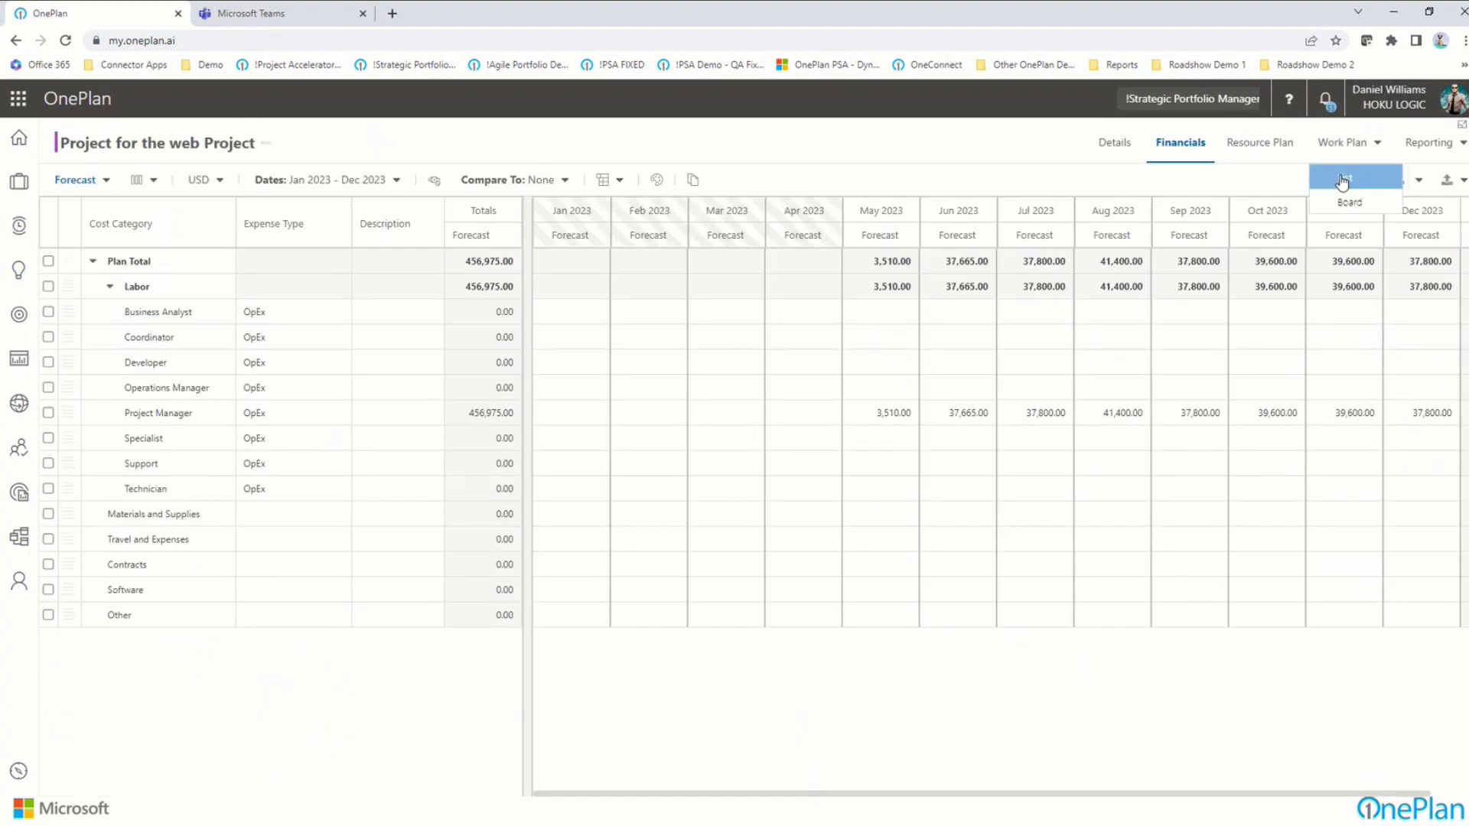
pyautogui.click(1343, 208)
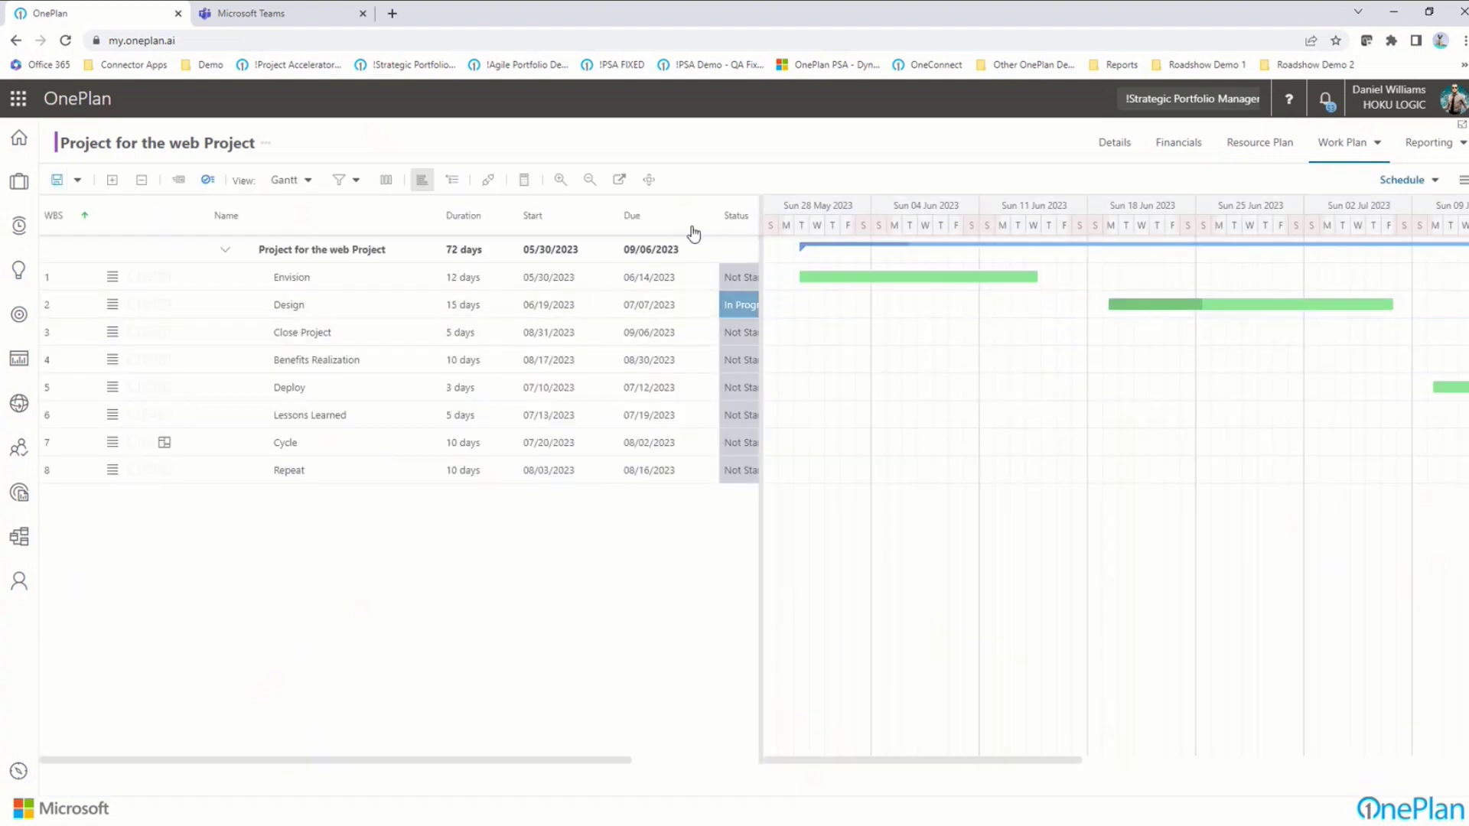
pyautogui.click(422, 182)
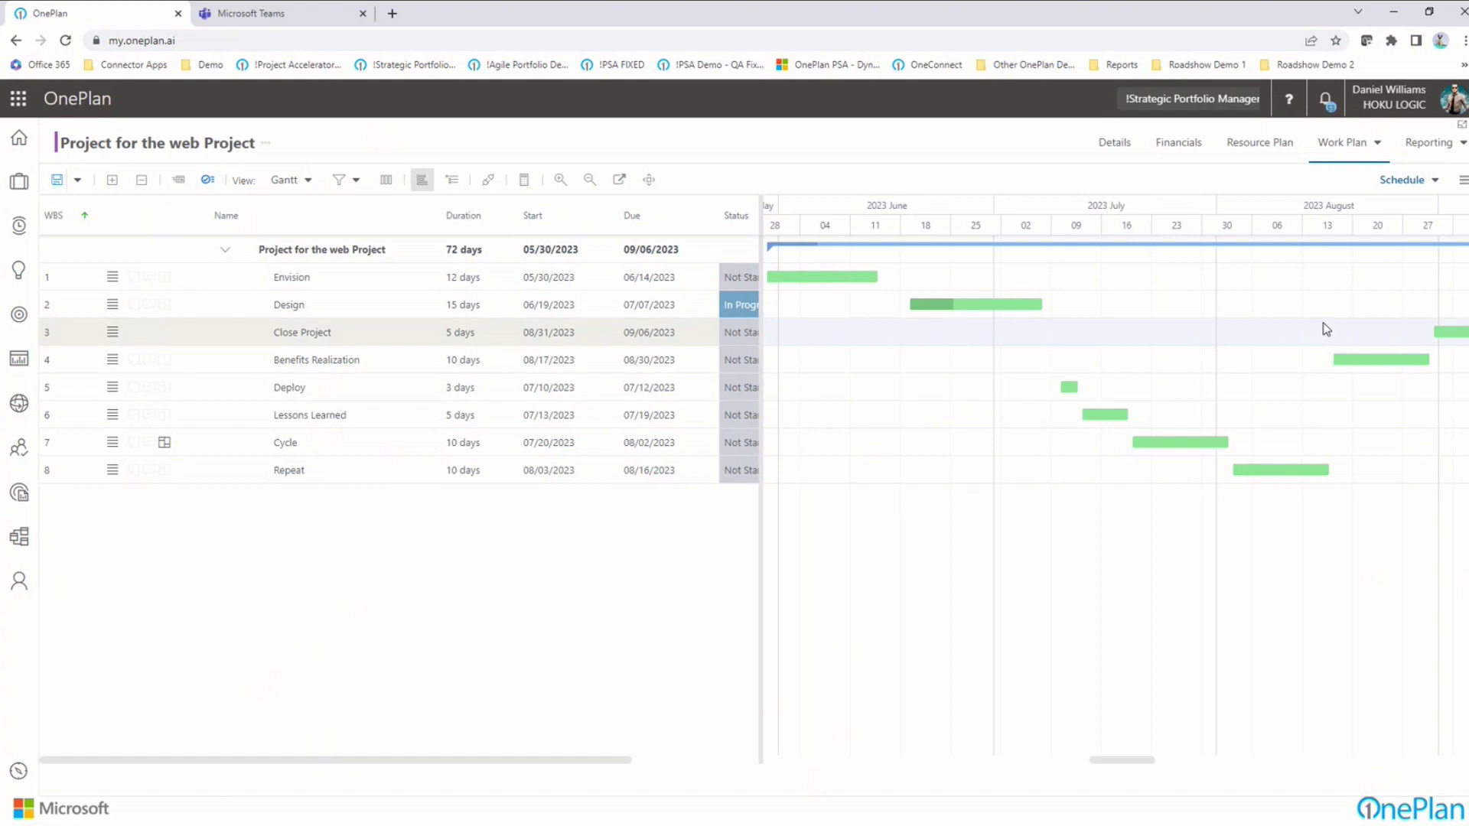
# - Open the connected plan in Project for the web, return to OnePlan, and review the work plan's Connected System details again
pyautogui.click(486, 179)
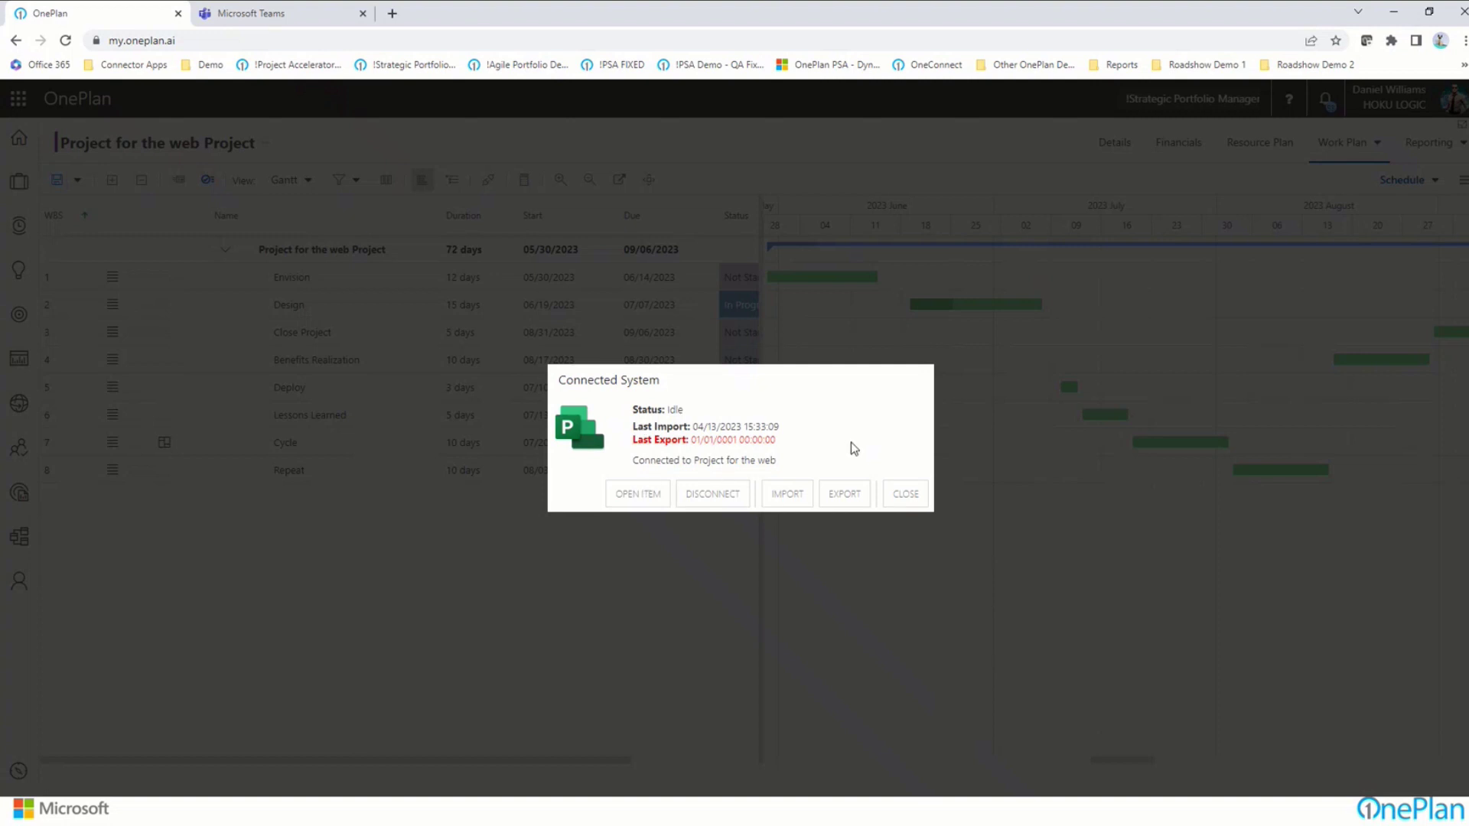
pyautogui.click(634, 496)
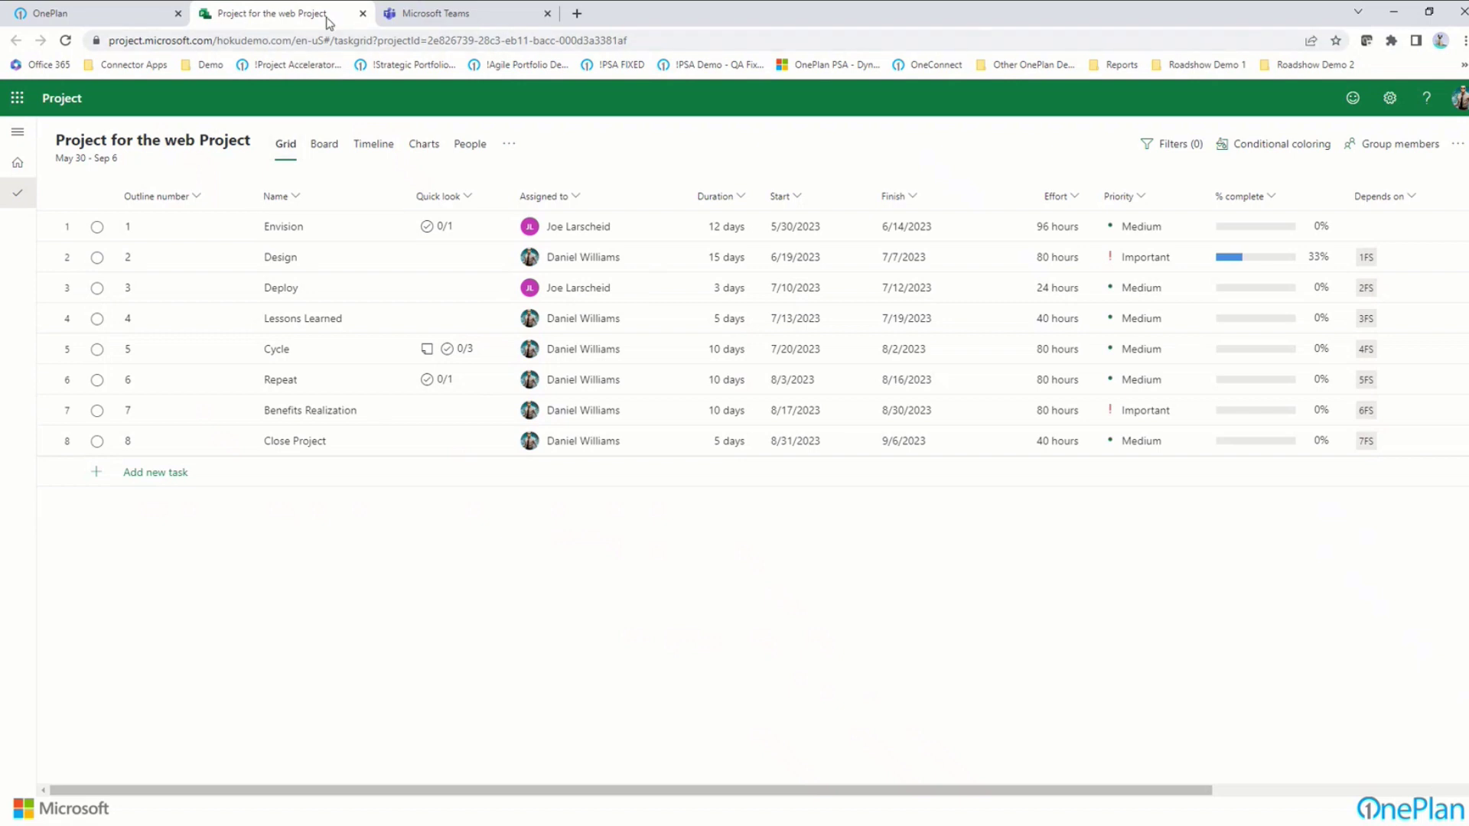
pyautogui.click(121, 23)
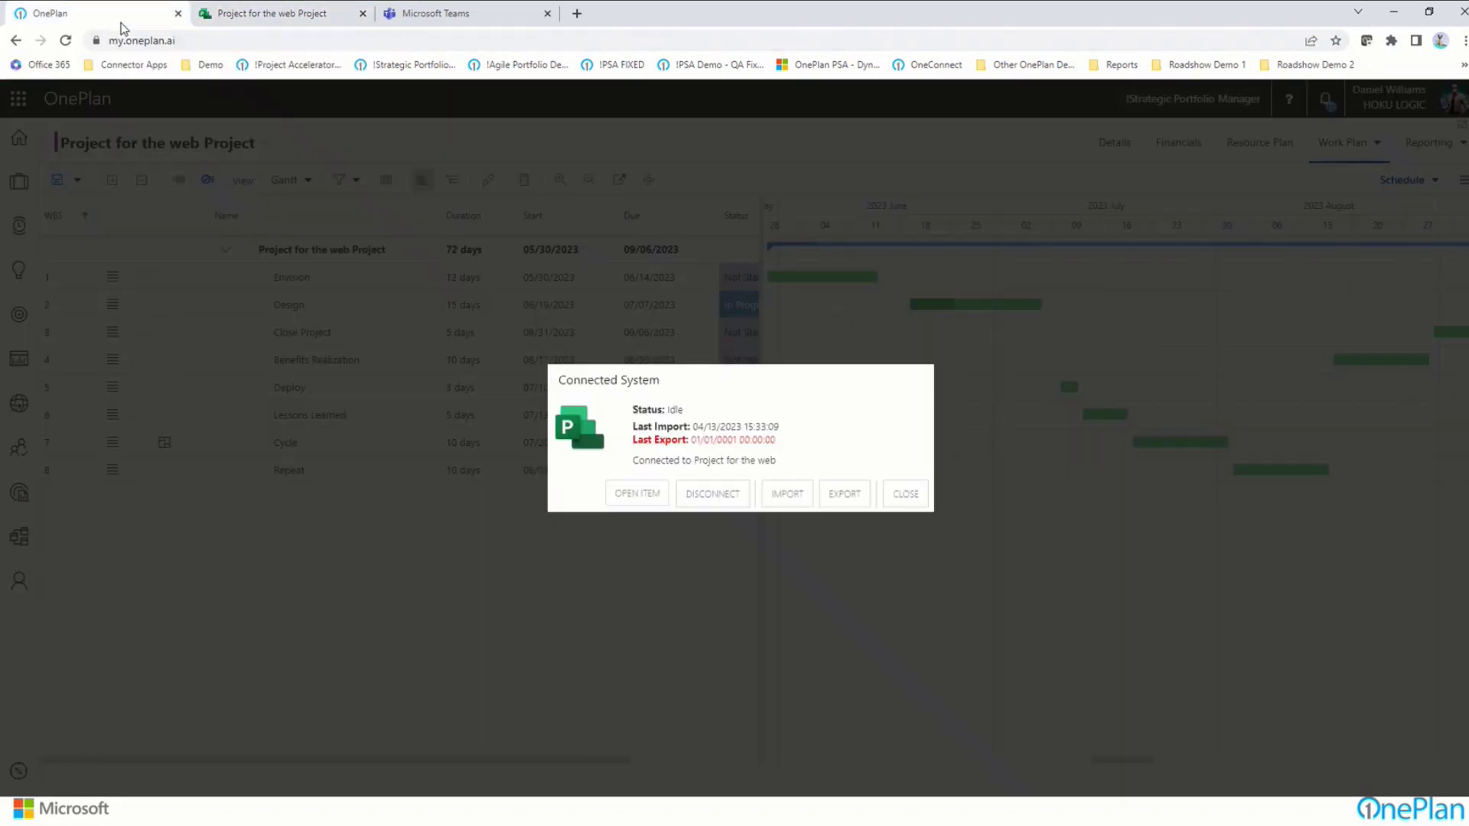
pyautogui.click(913, 499)
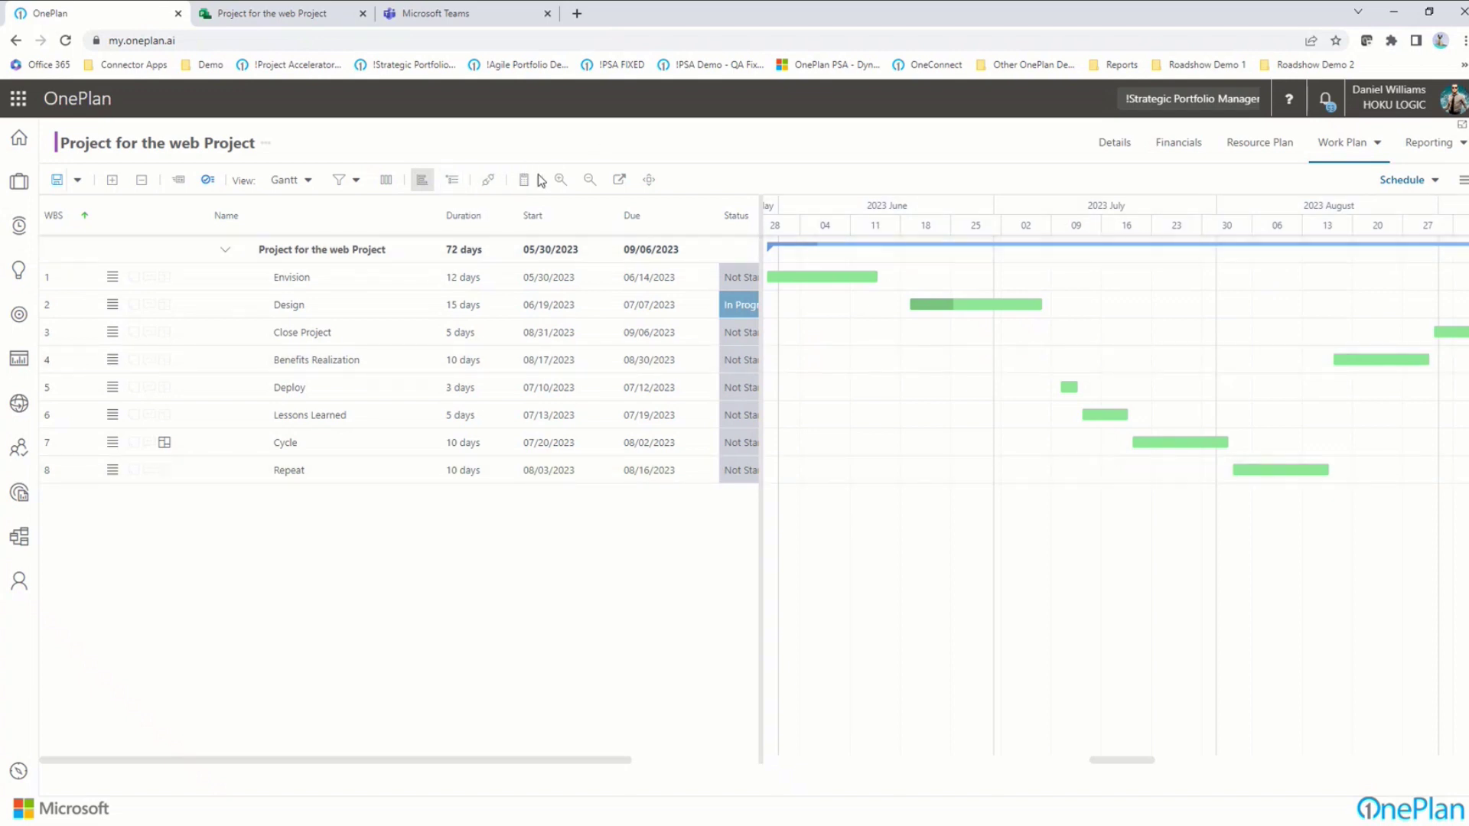
pyautogui.click(490, 182)
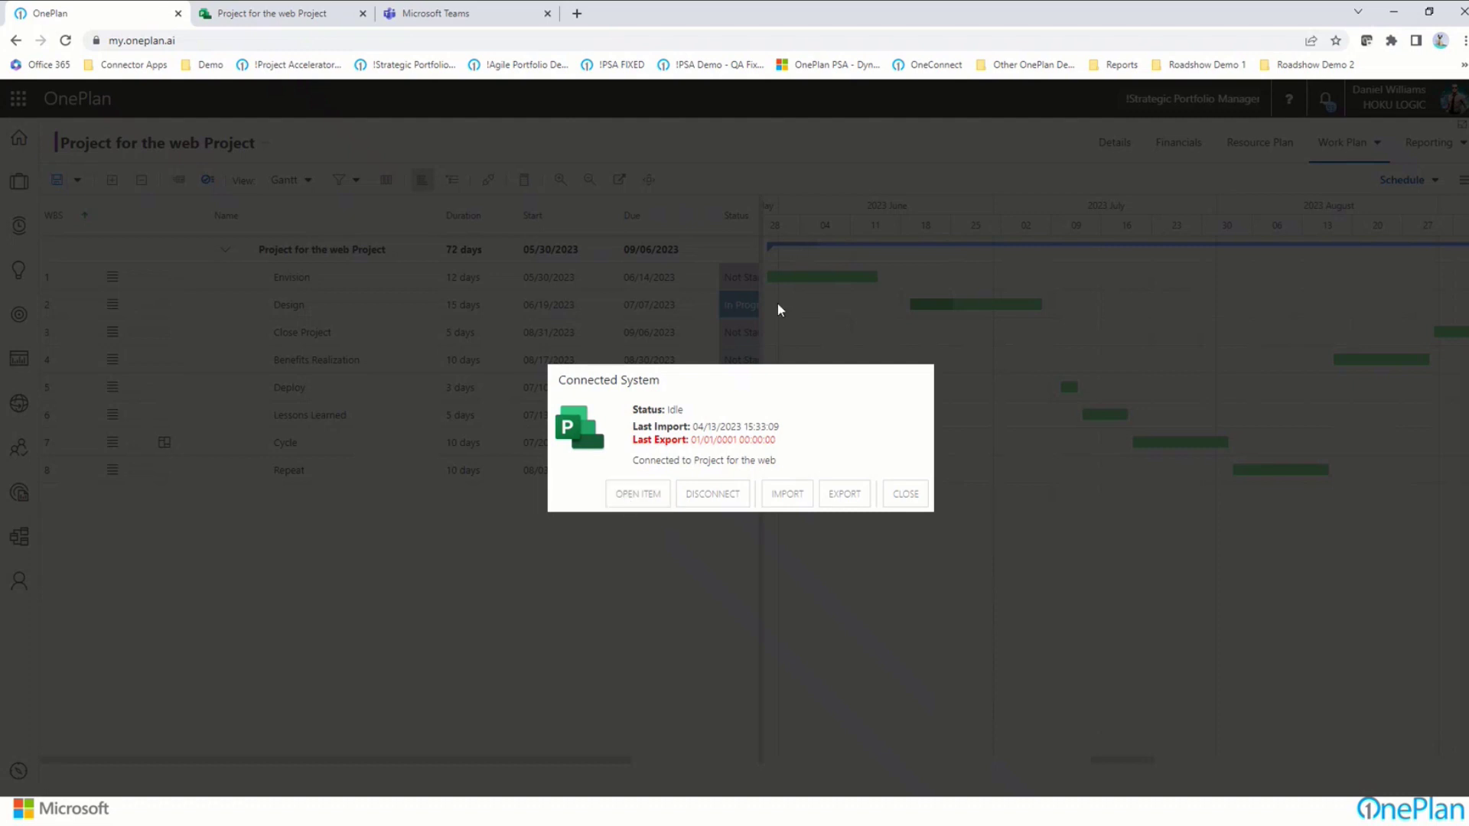
# - Review one project manager's scheduled hours by task in the project's Resource Plan, and open the project's Financials forecast
pyautogui.click(905, 496)
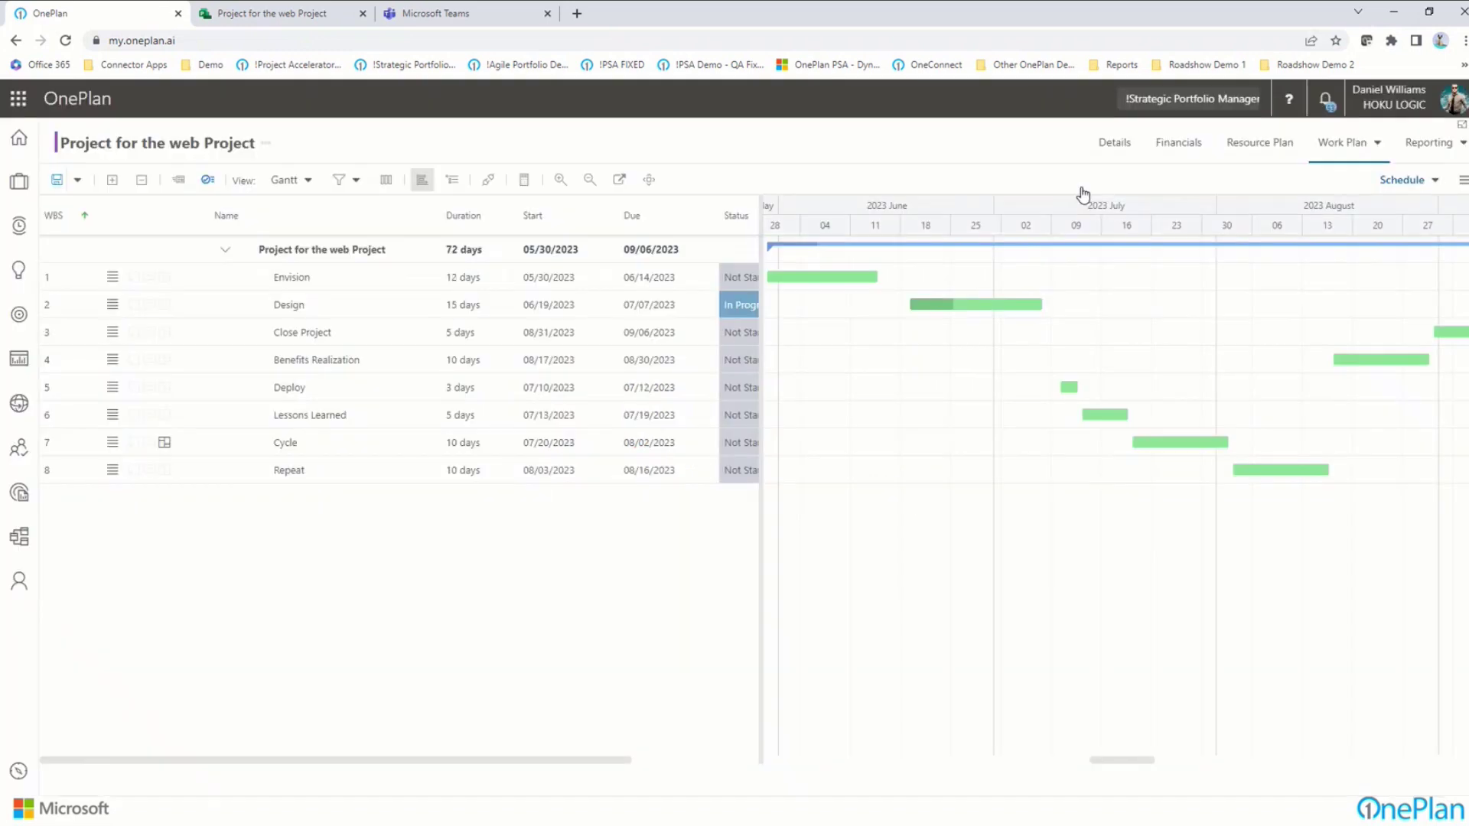
pyautogui.click(1252, 146)
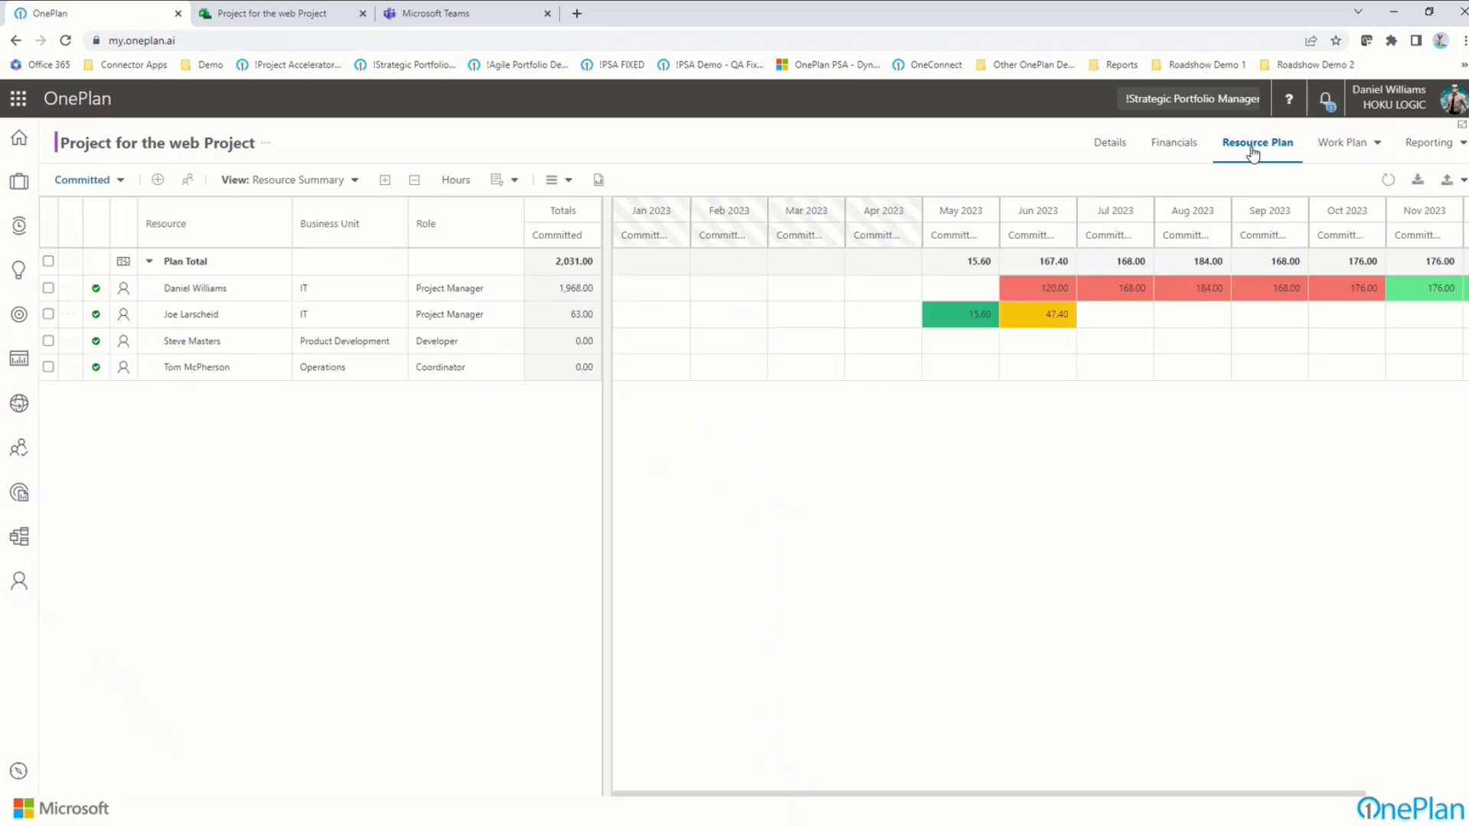
pyautogui.click(120, 180)
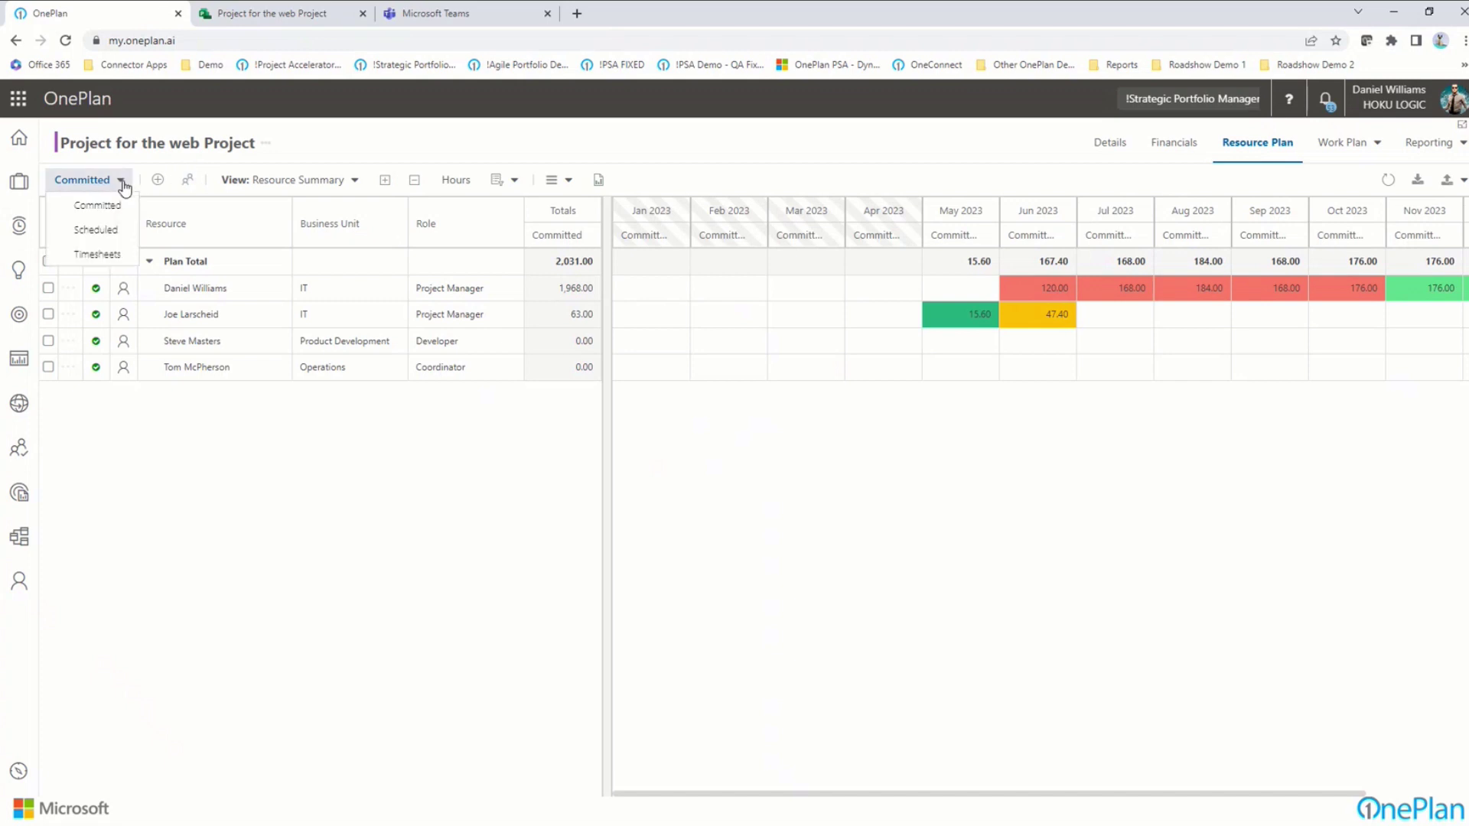
pyautogui.click(111, 231)
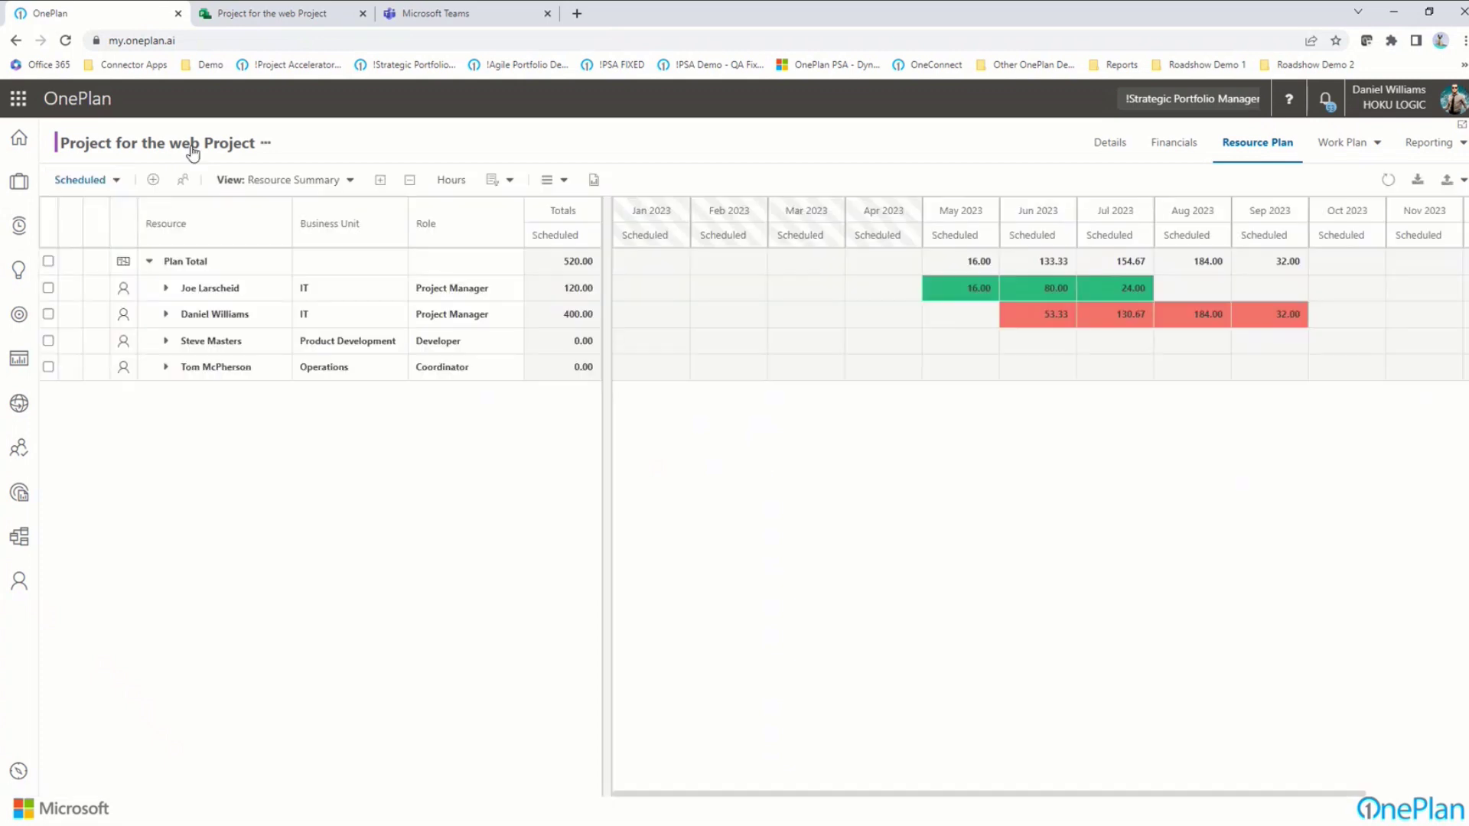
pyautogui.click(162, 314)
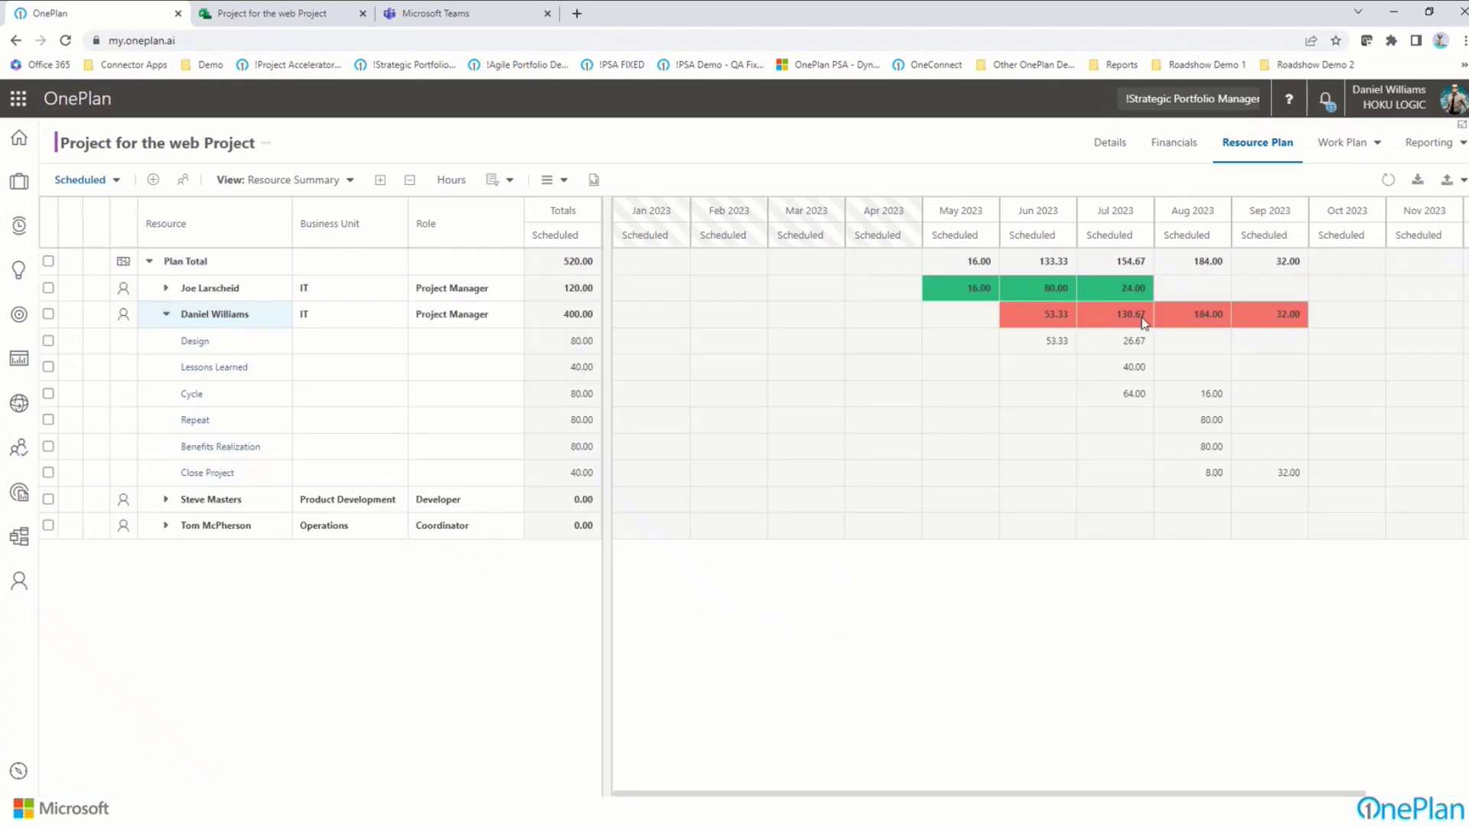
pyautogui.click(117, 181)
pyautogui.click(1176, 147)
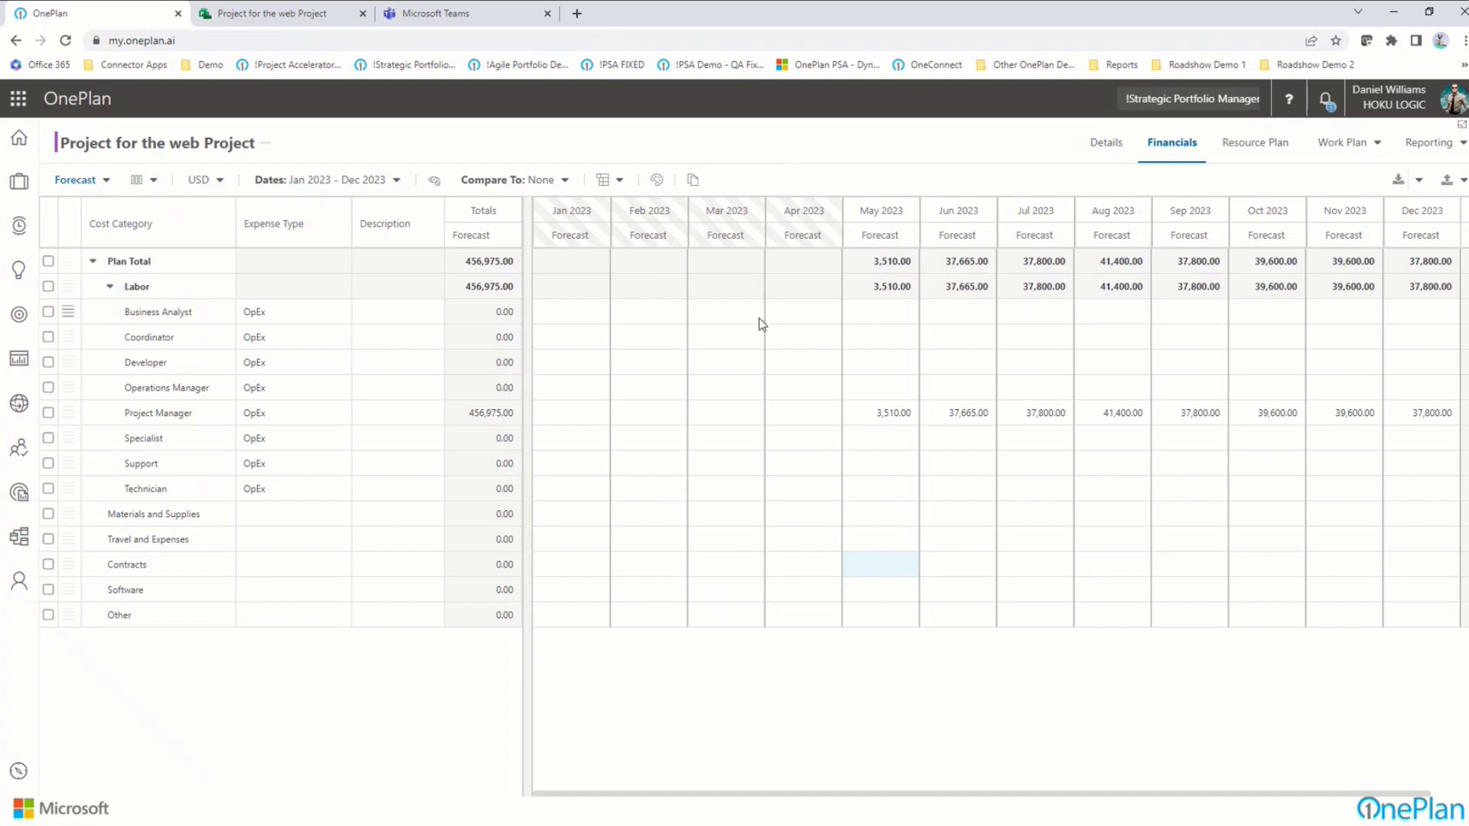
# - Review My Timesheet for Jan 1–7, 2023, including the Monday entries for Determine project scoping and Design, and the available approval views
pyautogui.click(19, 225)
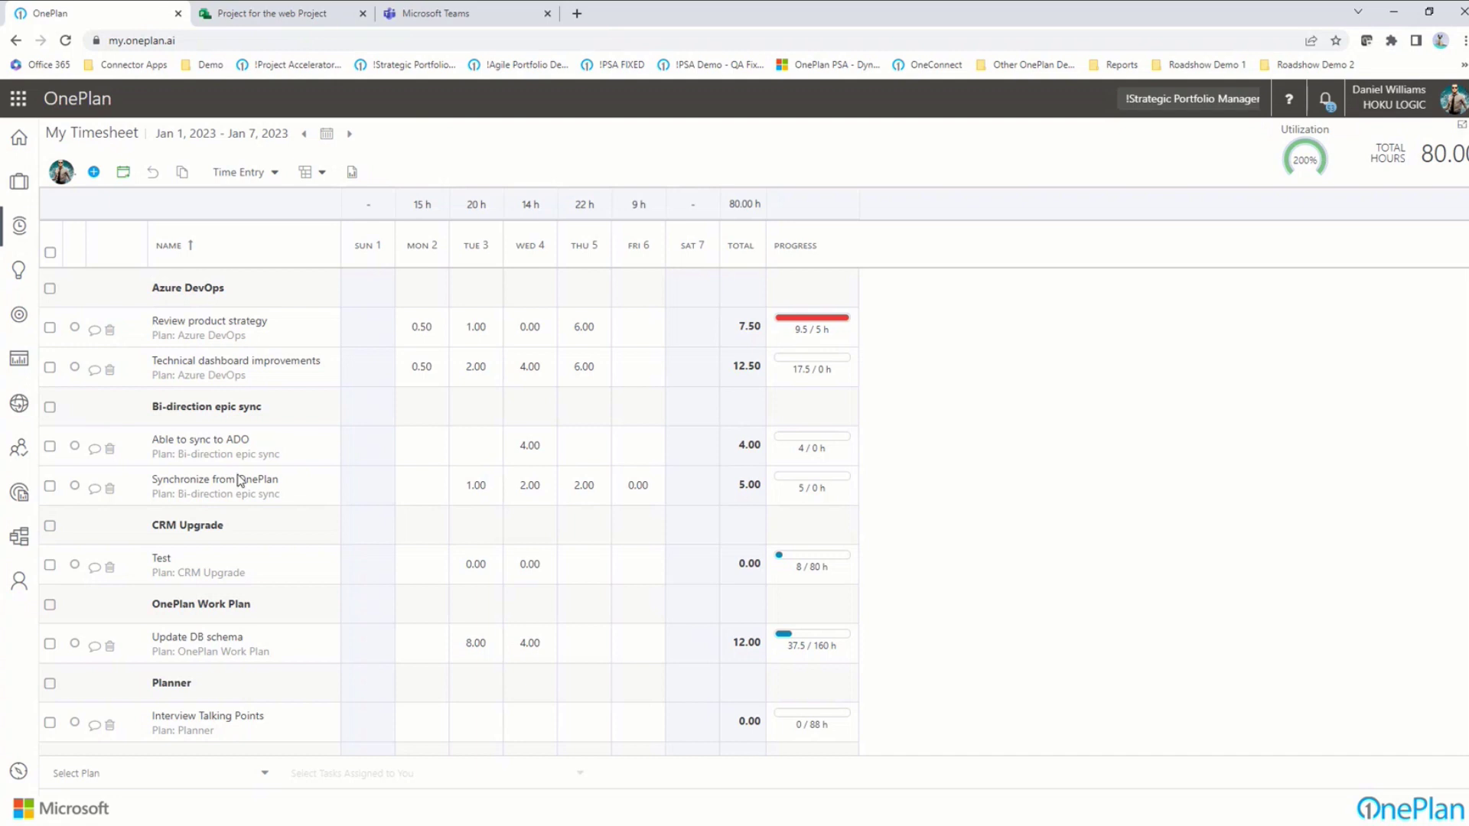
pyautogui.scroll(-1, 245, 487)
pyautogui.scroll(-1, 245, 488)
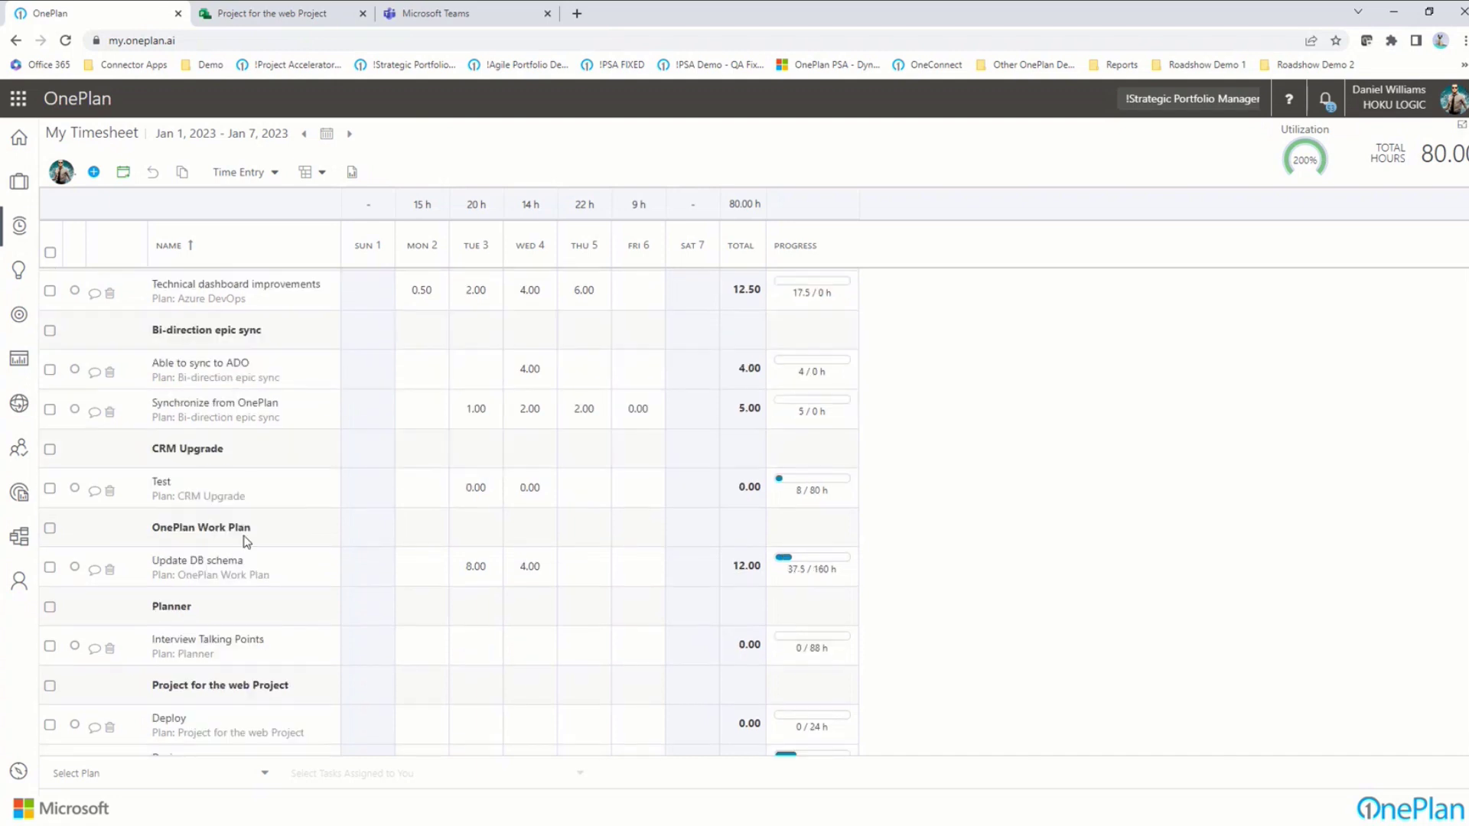
pyautogui.scroll(-3, 268, 516)
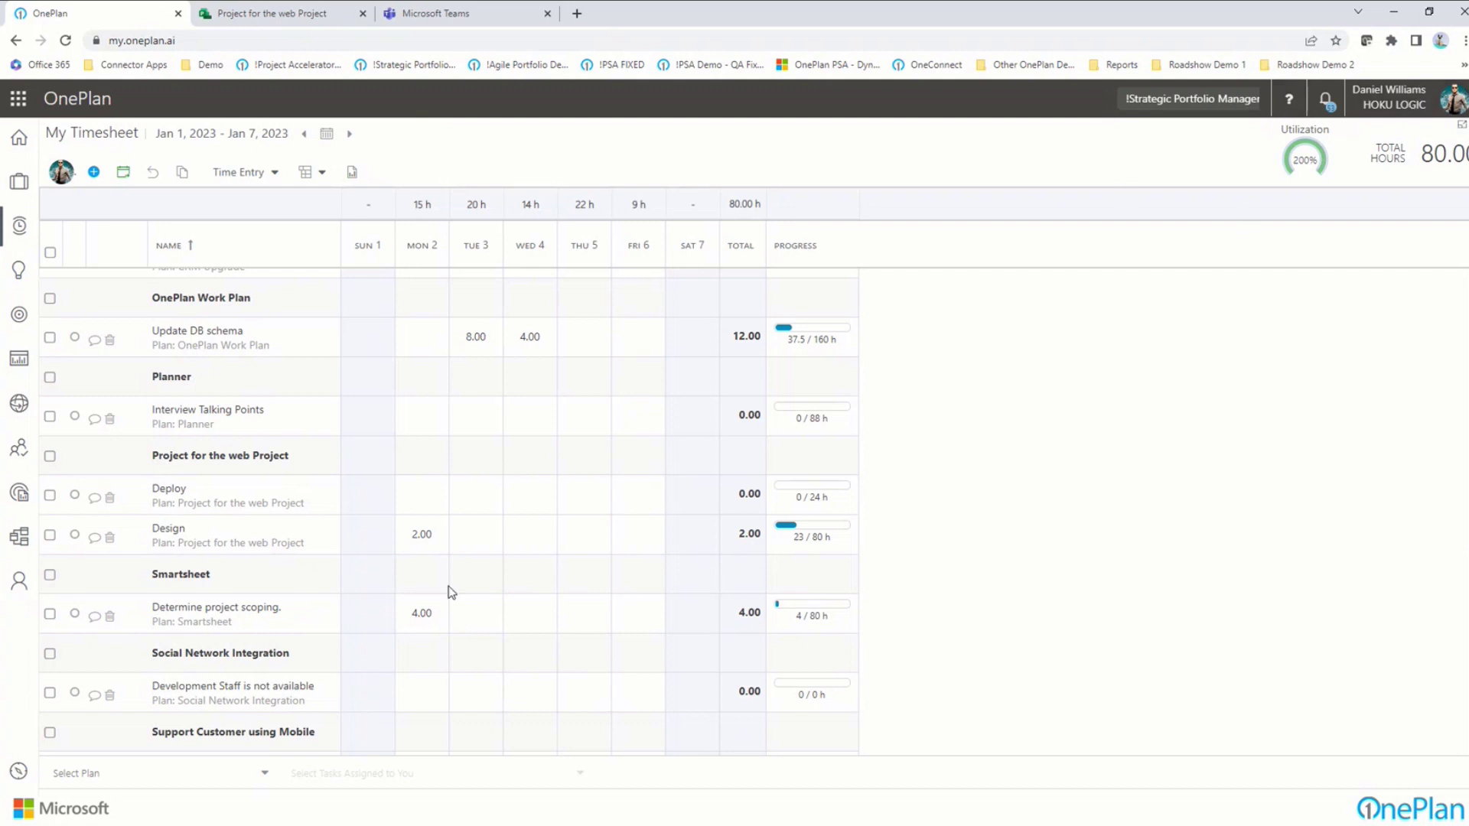
pyautogui.click(418, 627)
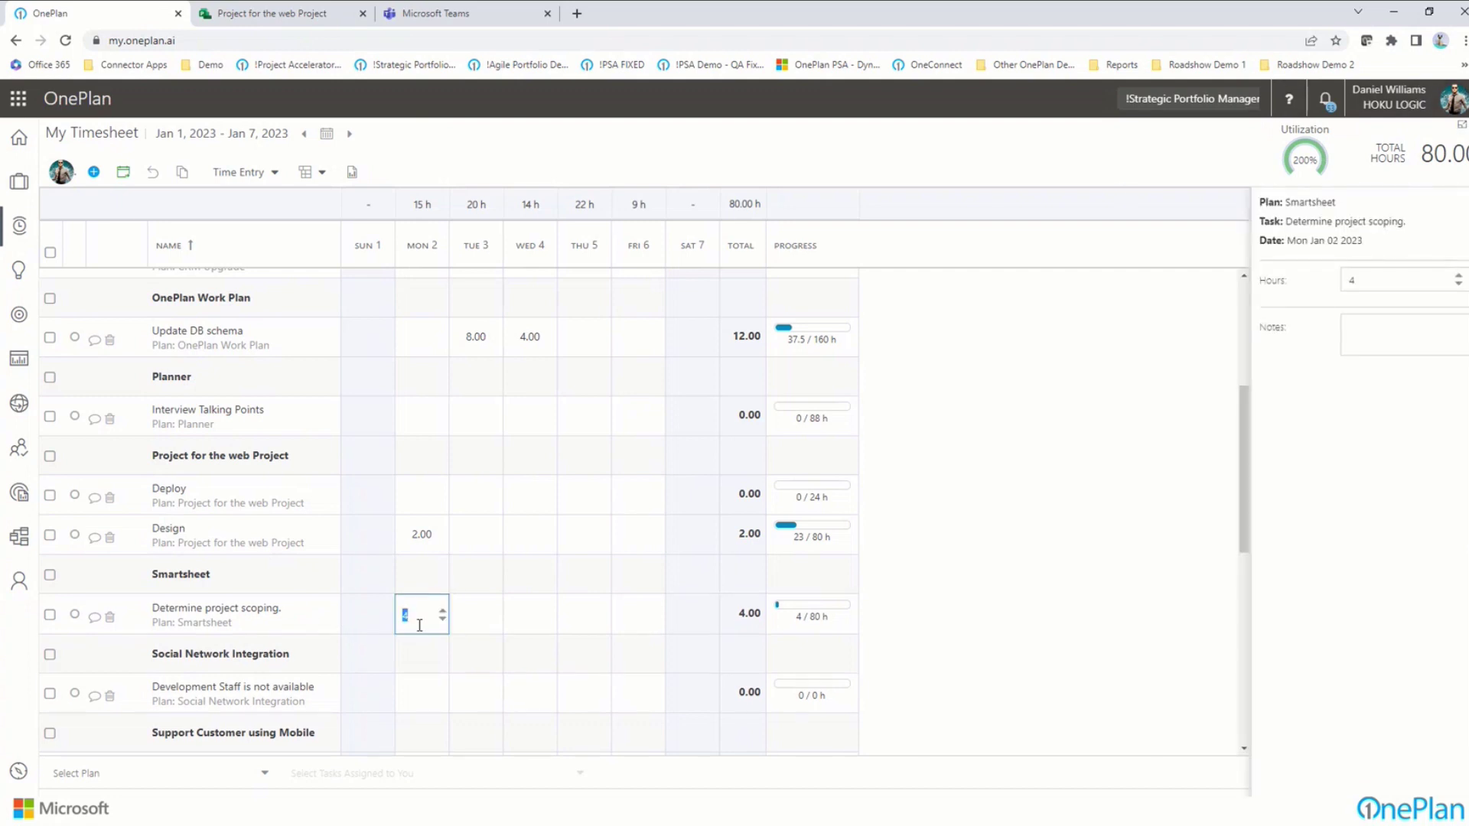
pyautogui.click(424, 534)
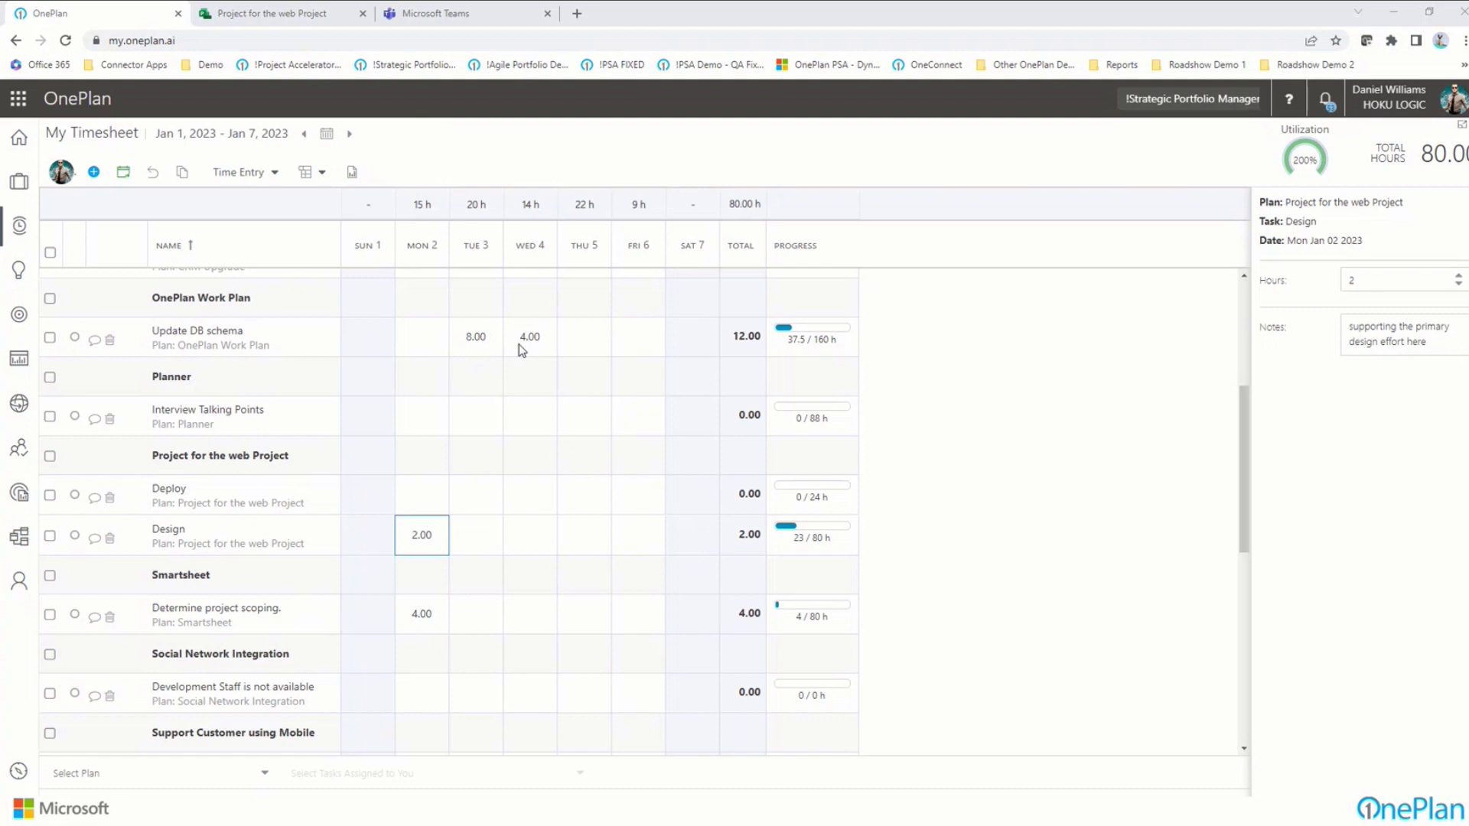
pyautogui.click(277, 176)
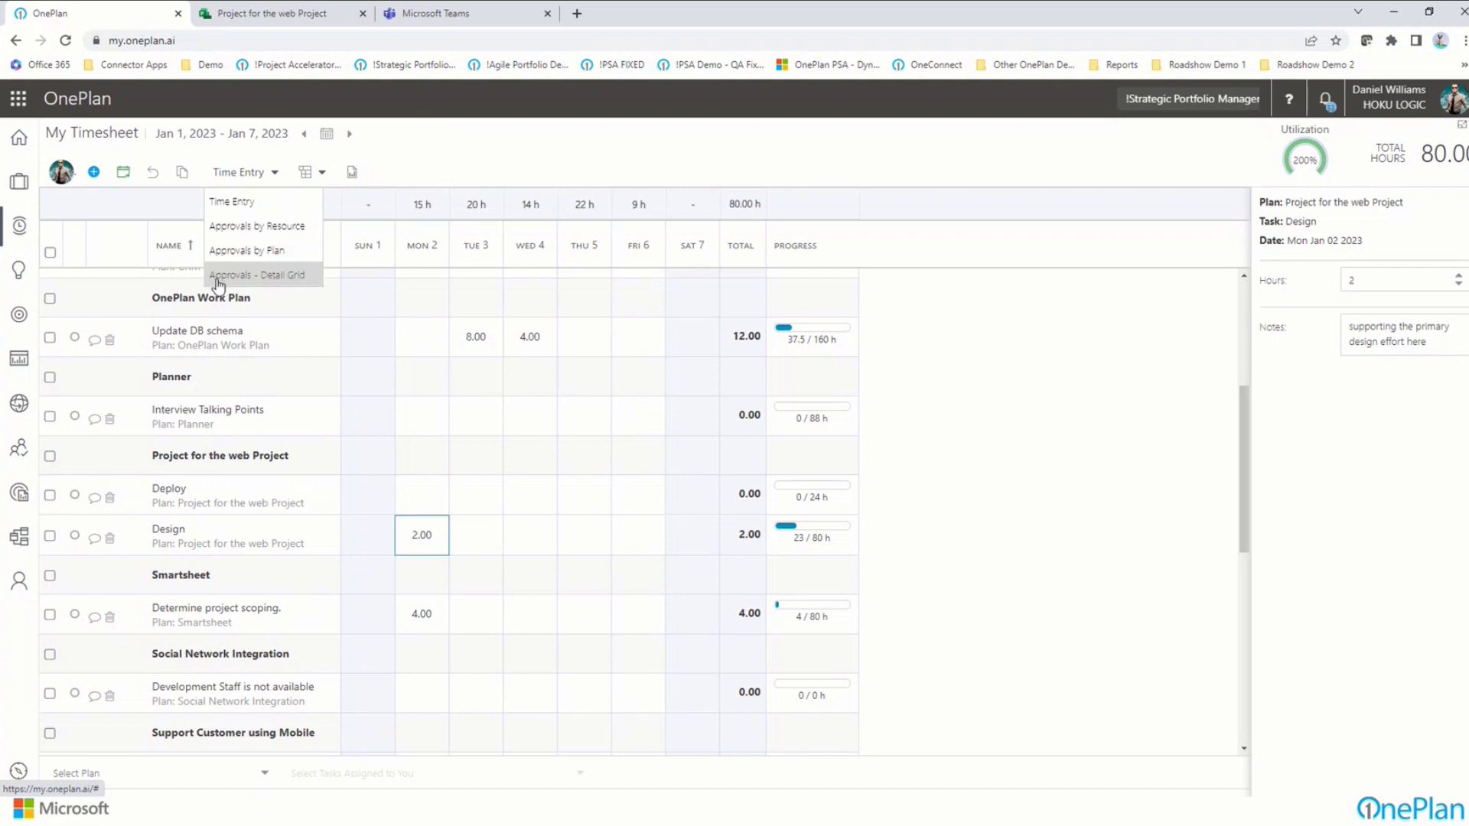
pyautogui.click(585, 143)
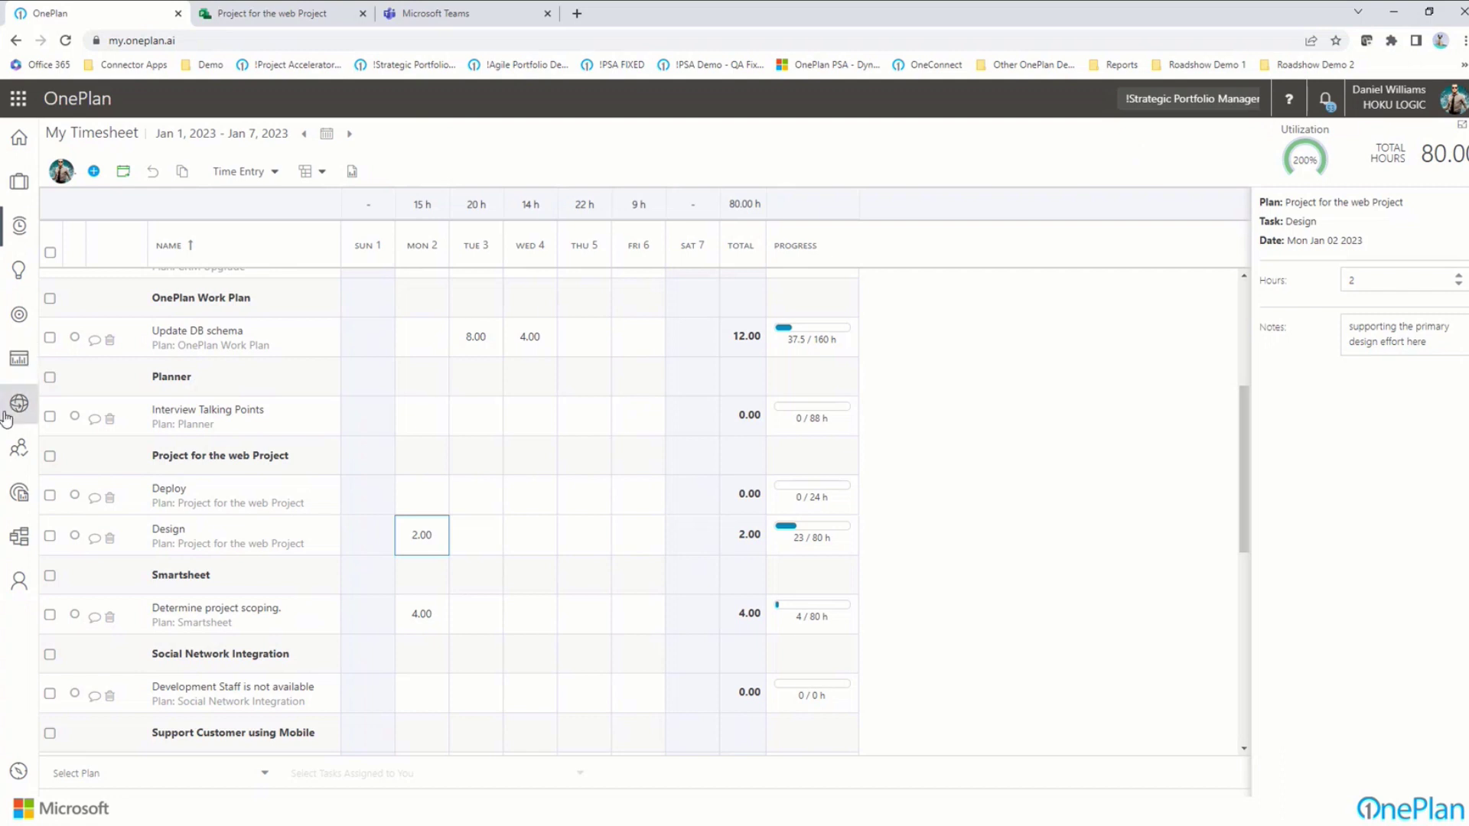
# - Open the portfolio Resource Plan by business unit and inspect one developer's committed hours per project within Product Development
pyautogui.click(18, 452)
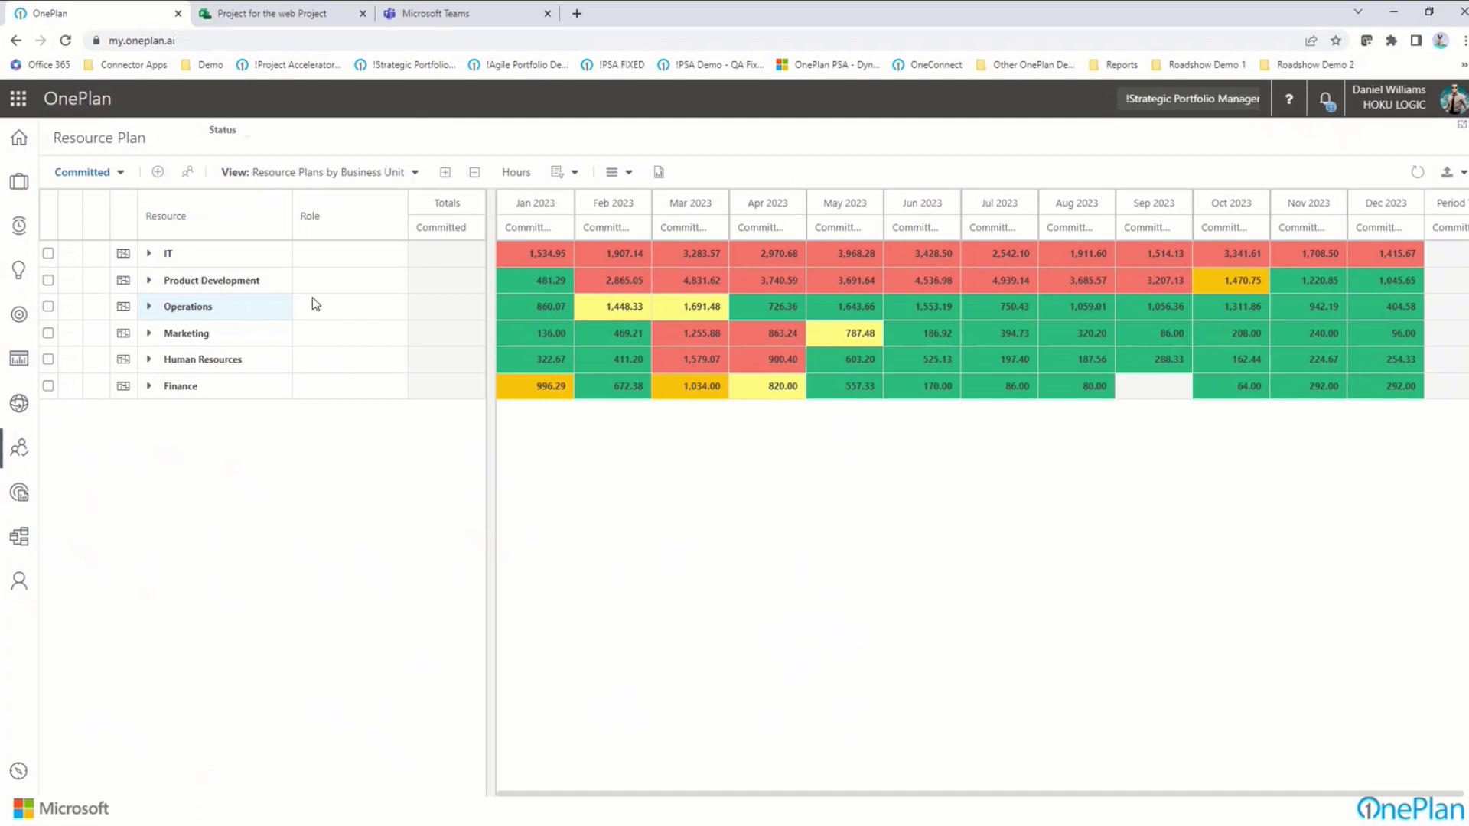
pyautogui.click(149, 281)
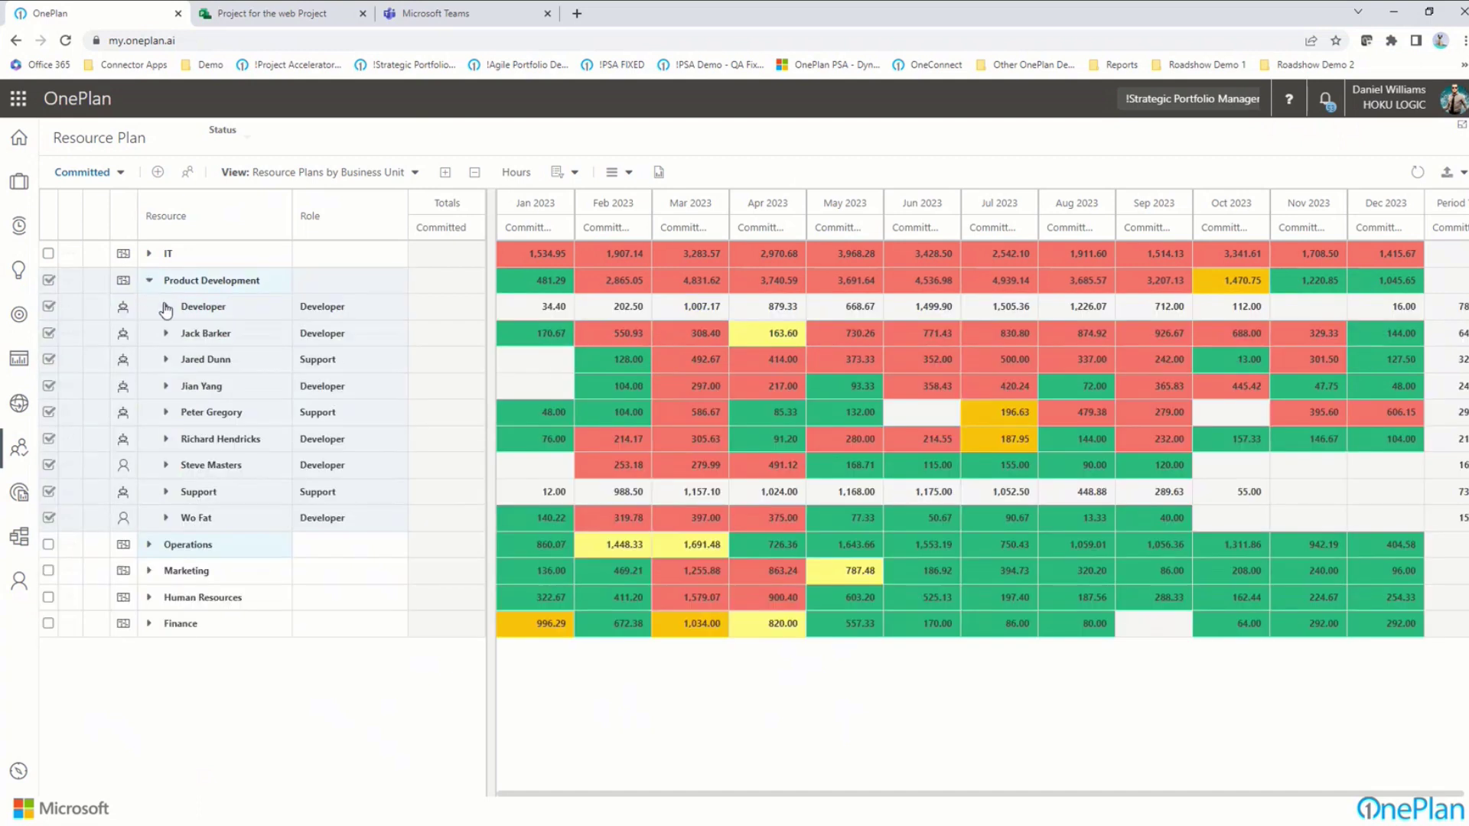
pyautogui.click(165, 334)
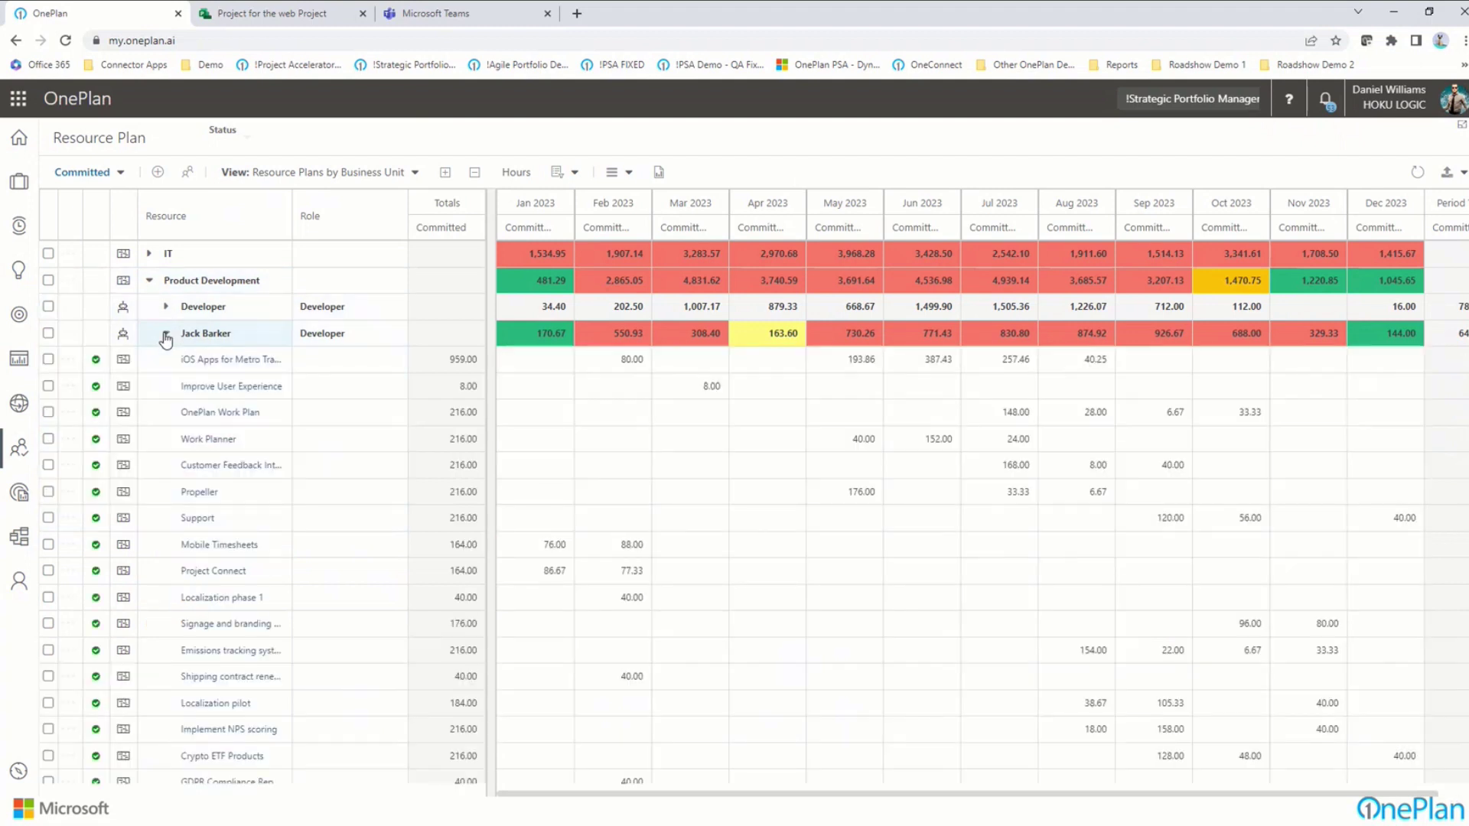
pyautogui.click(165, 335)
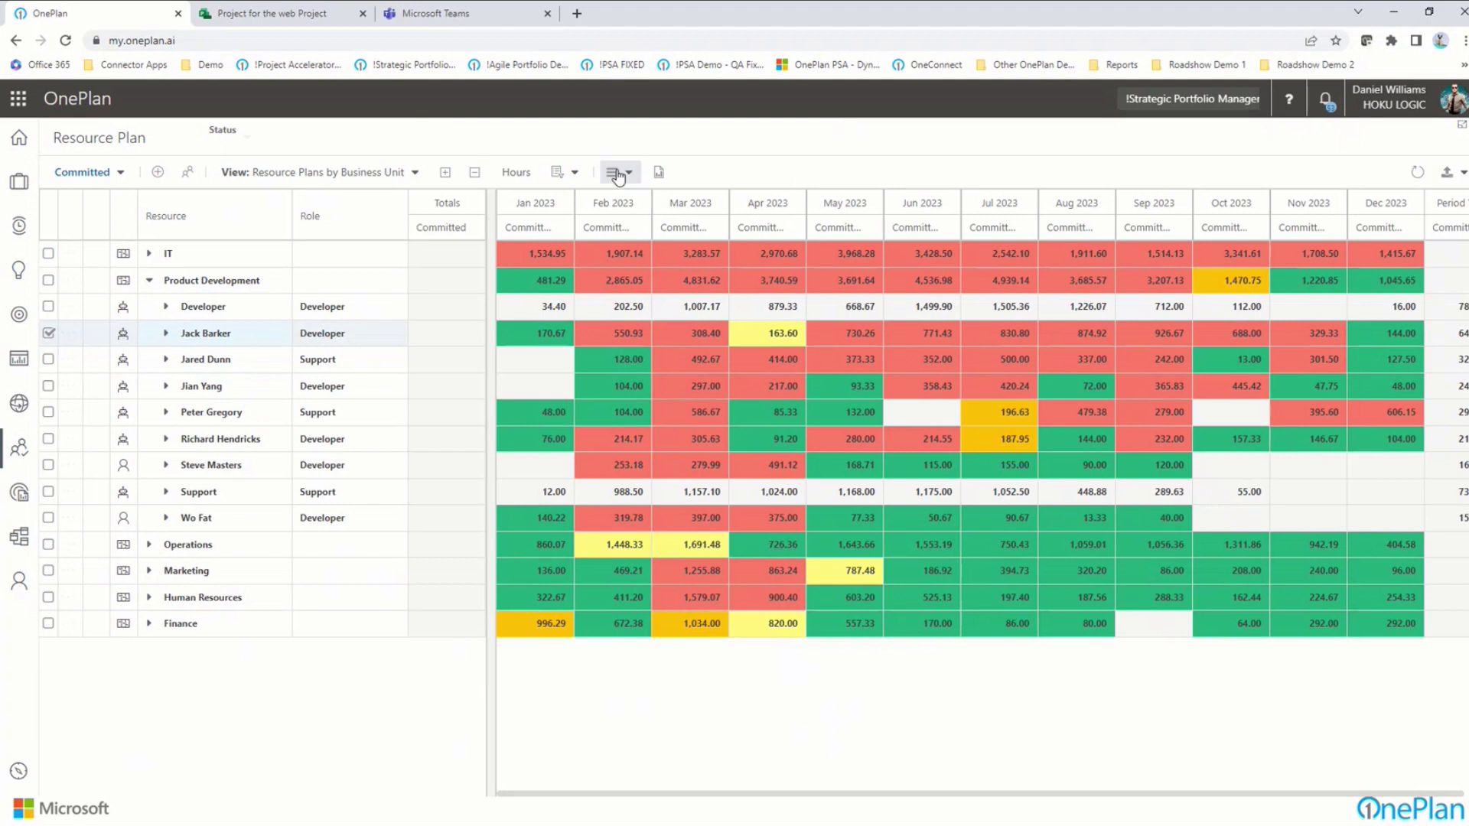
# - Open the Power BI Resource Dashboard and filter it to the Business Analyst role and one individual resource
pyautogui.click(658, 172)
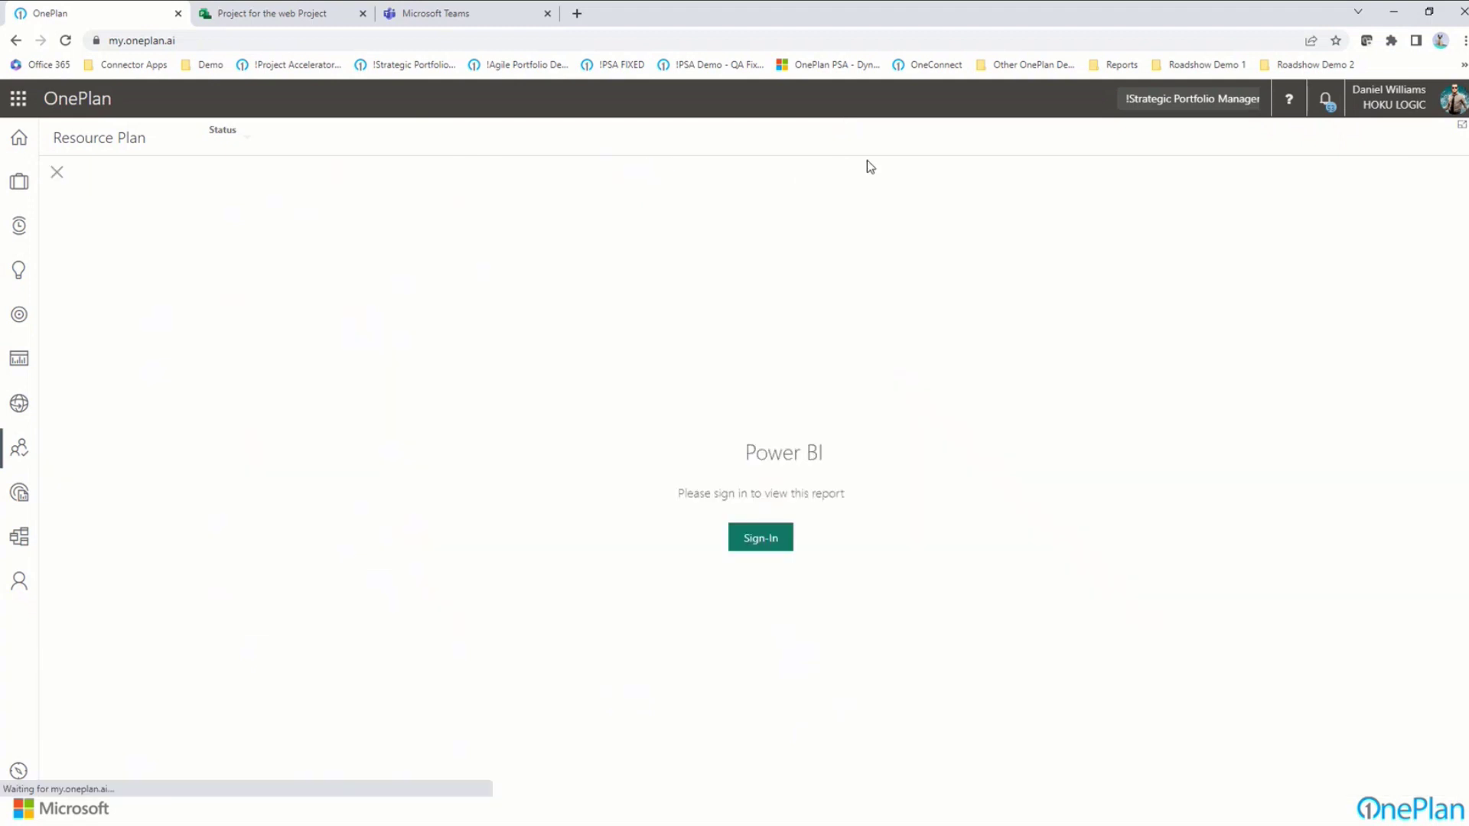
pyautogui.click(771, 554)
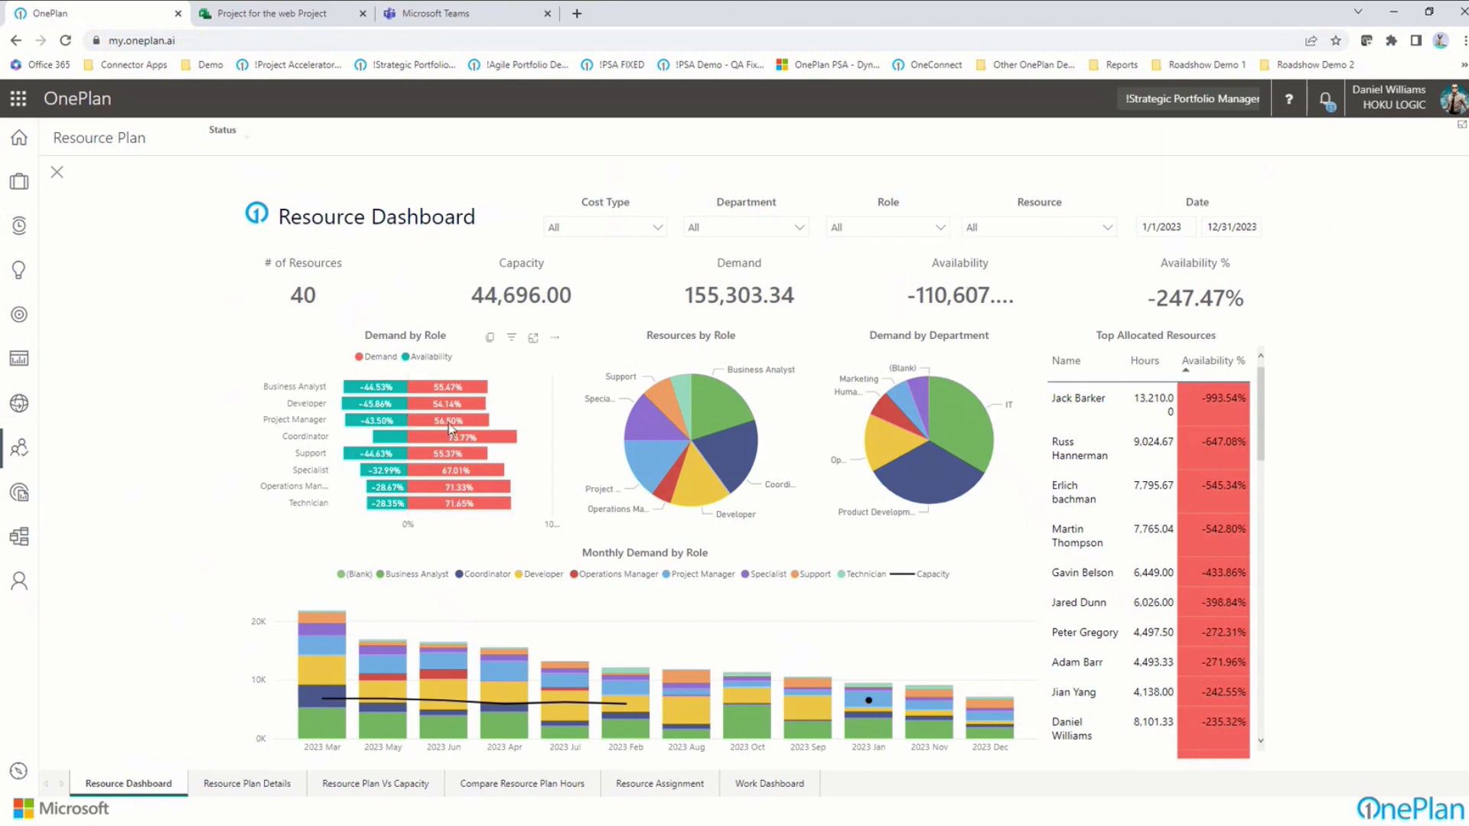
pyautogui.click(940, 230)
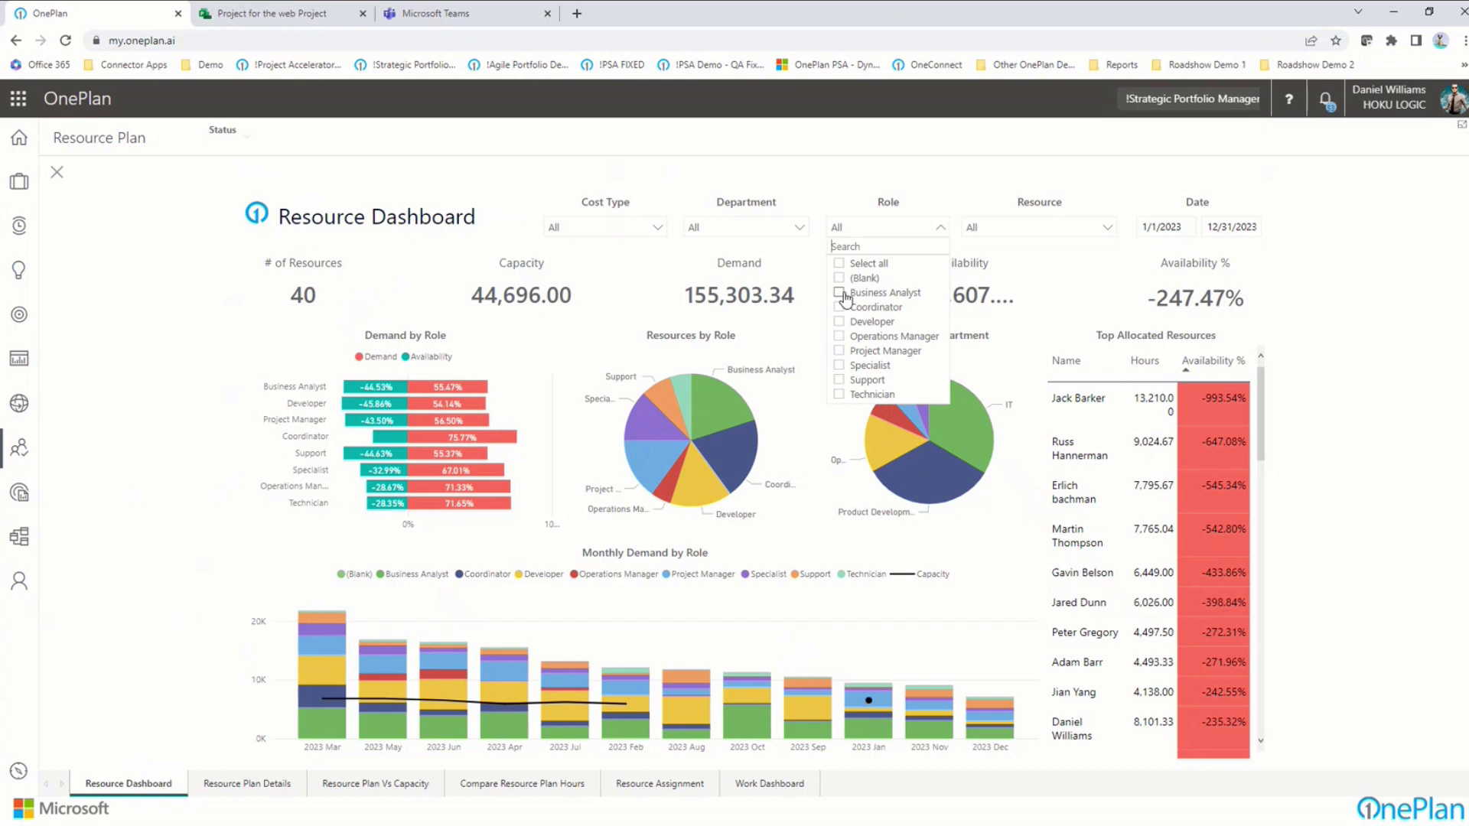
pyautogui.click(839, 294)
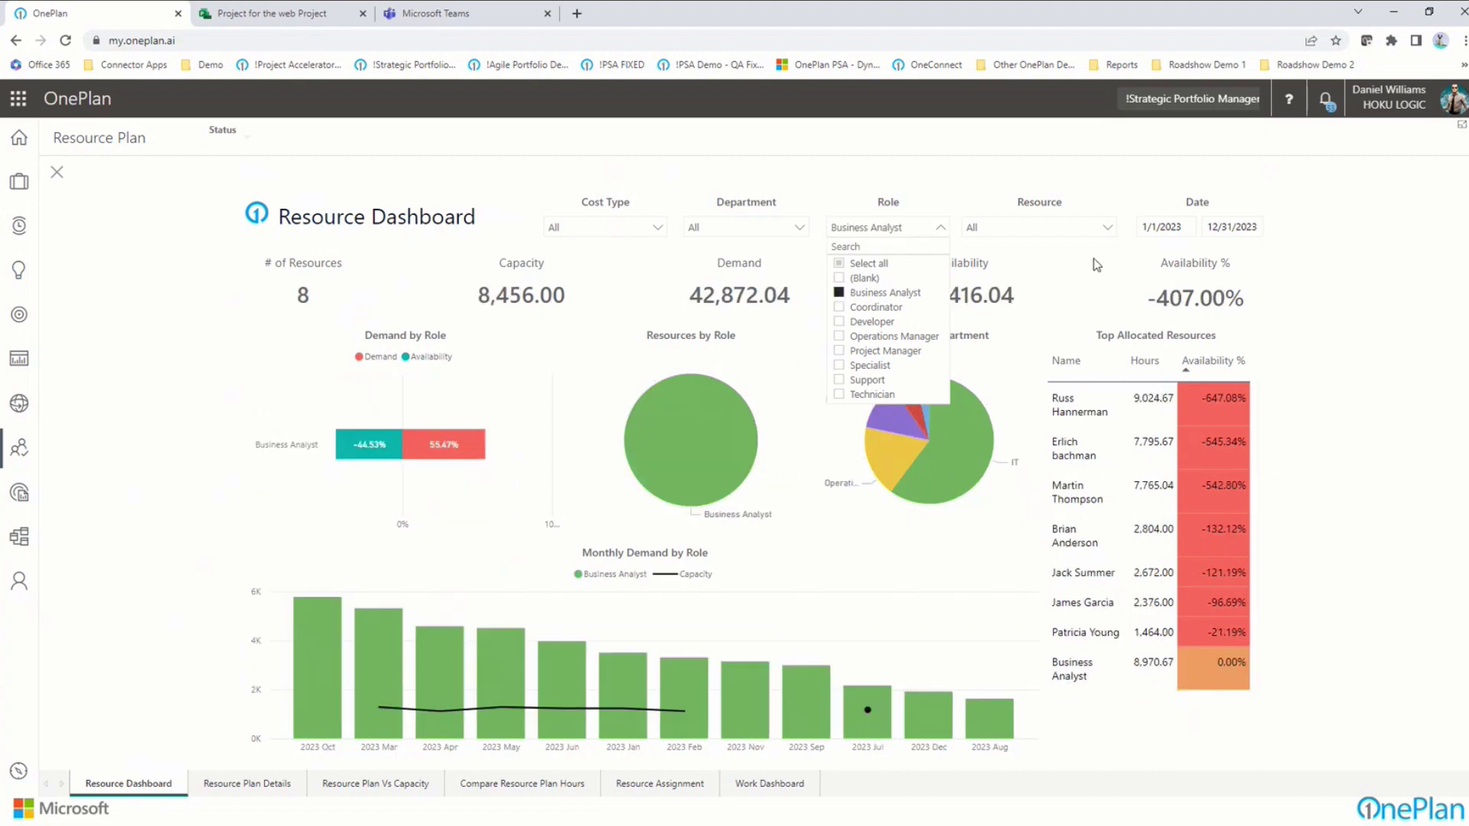
pyautogui.click(1107, 228)
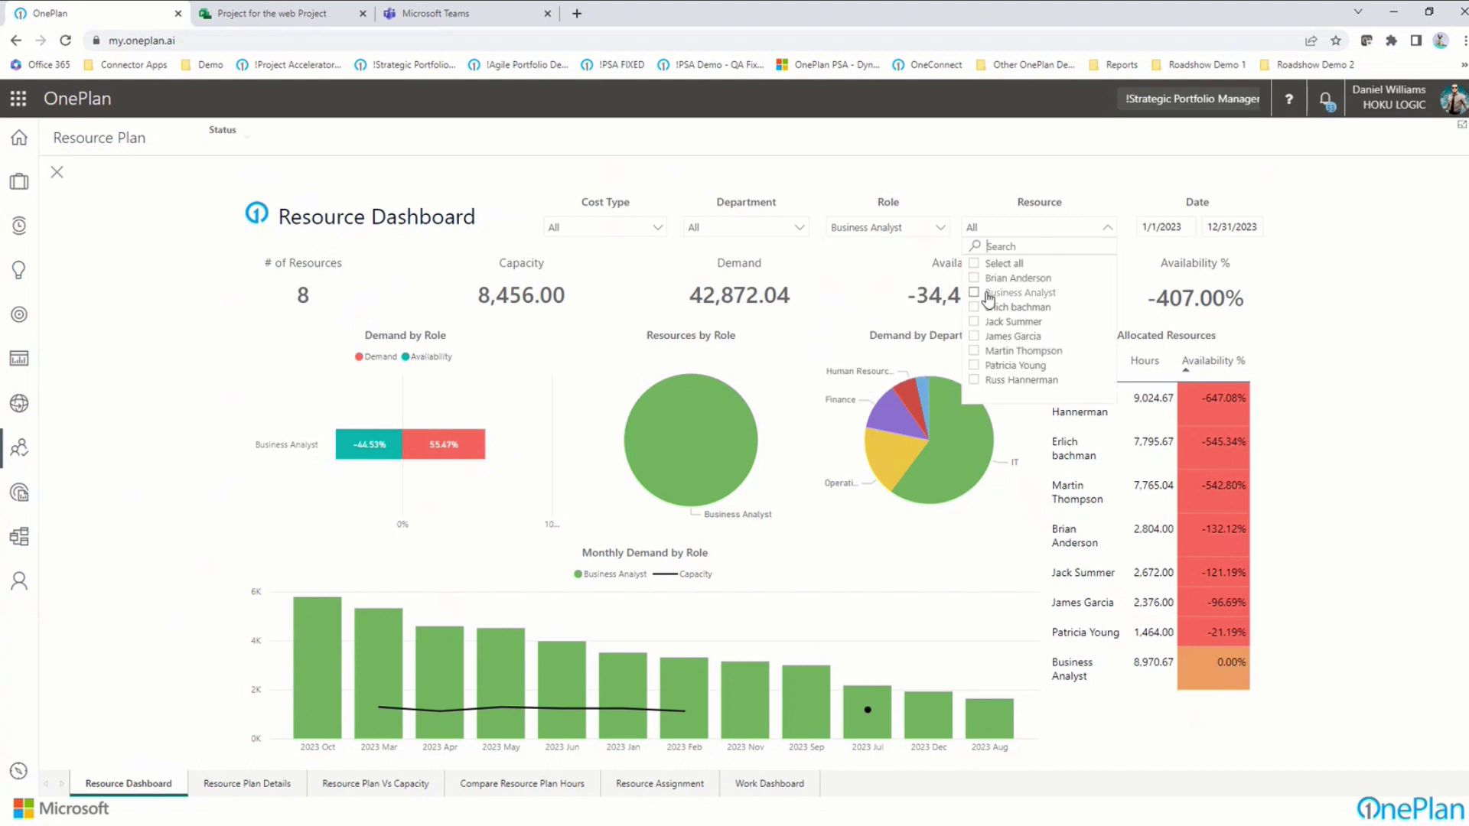
pyautogui.click(973, 308)
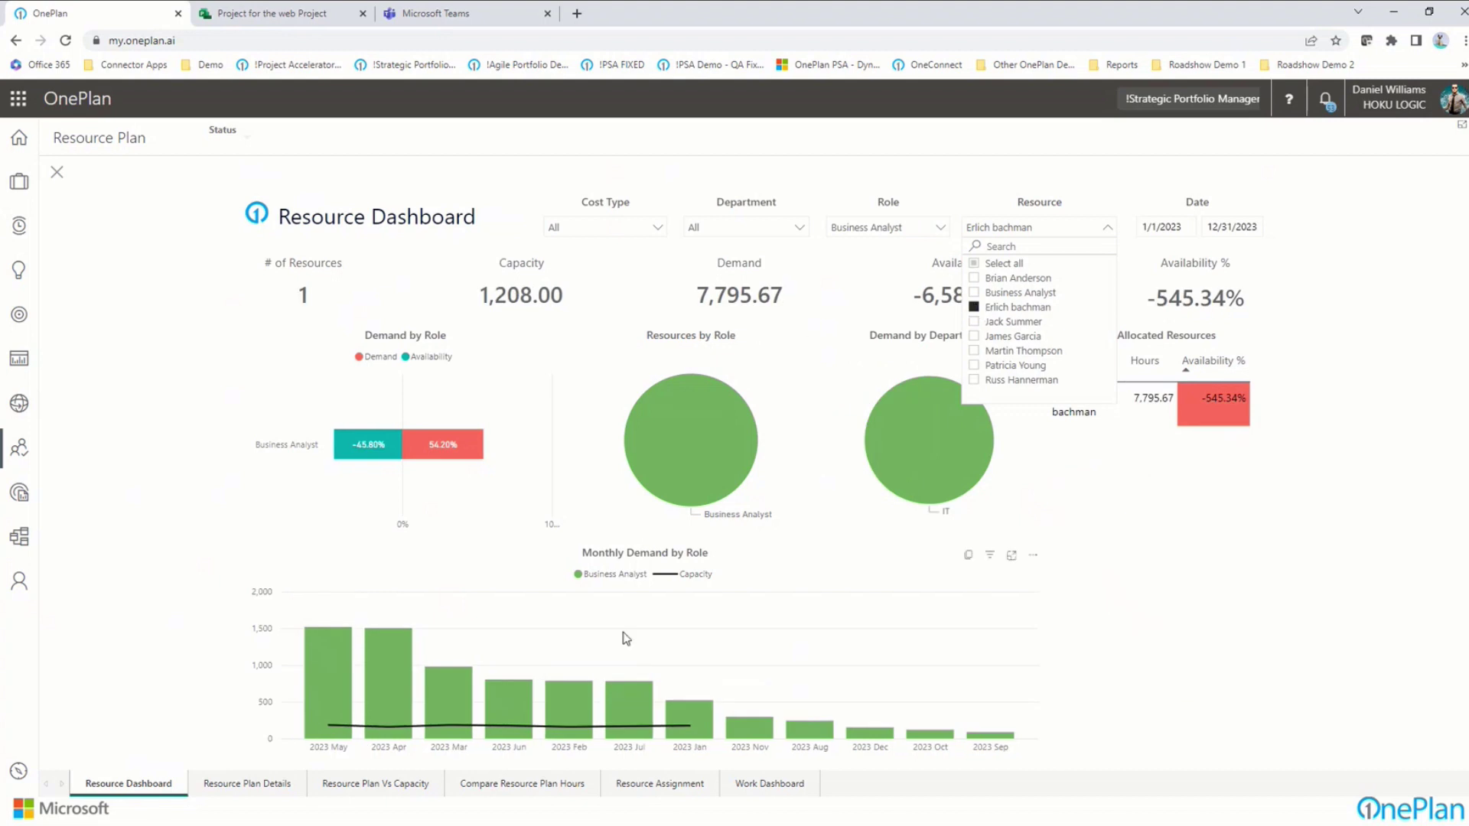
# - Review the Resource Plan Details, Resource Plan Vs Capacity and Compare Resource Plan Hours report pages
pyautogui.click(257, 784)
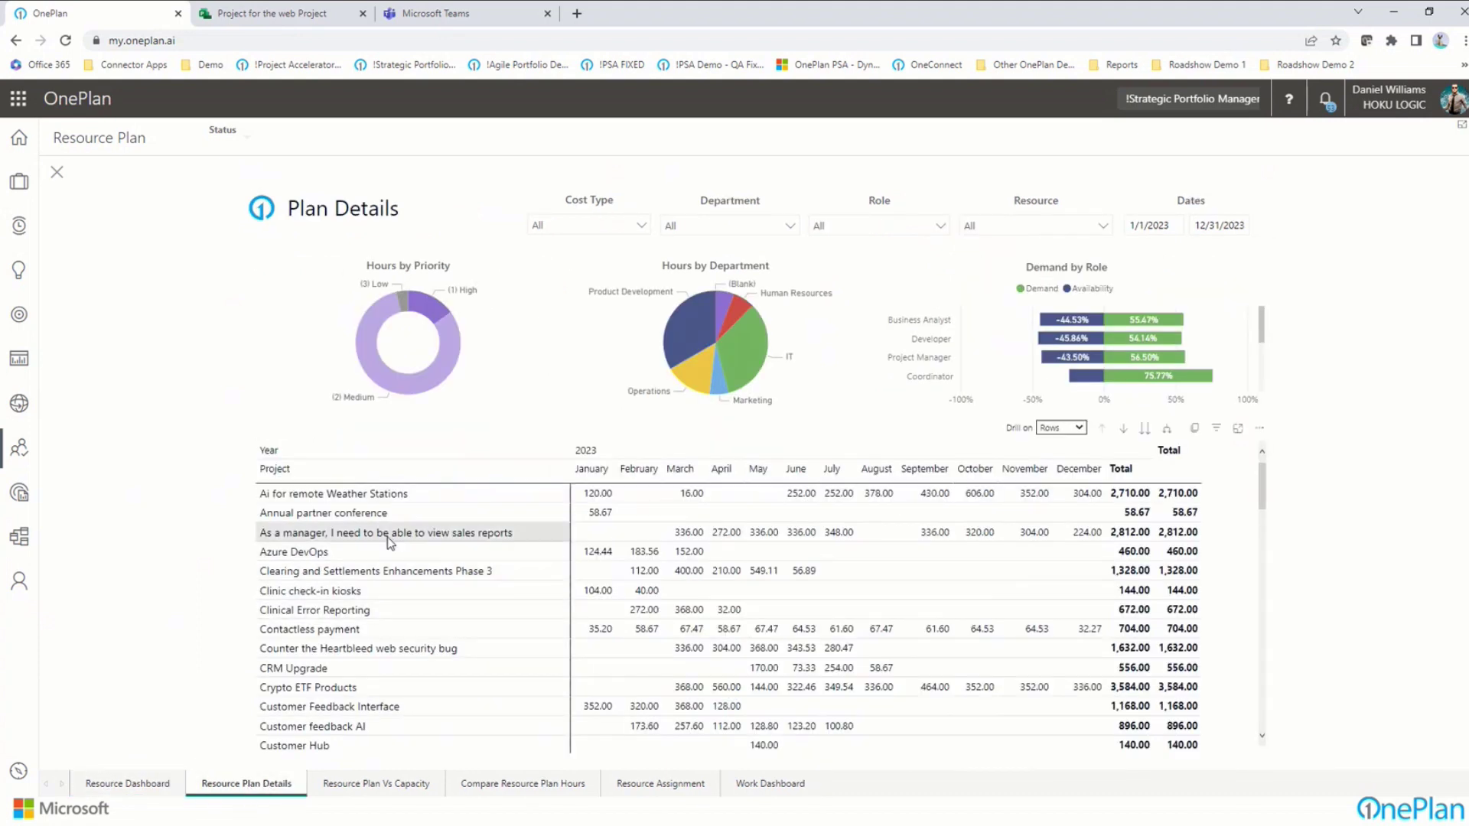
pyautogui.click(375, 783)
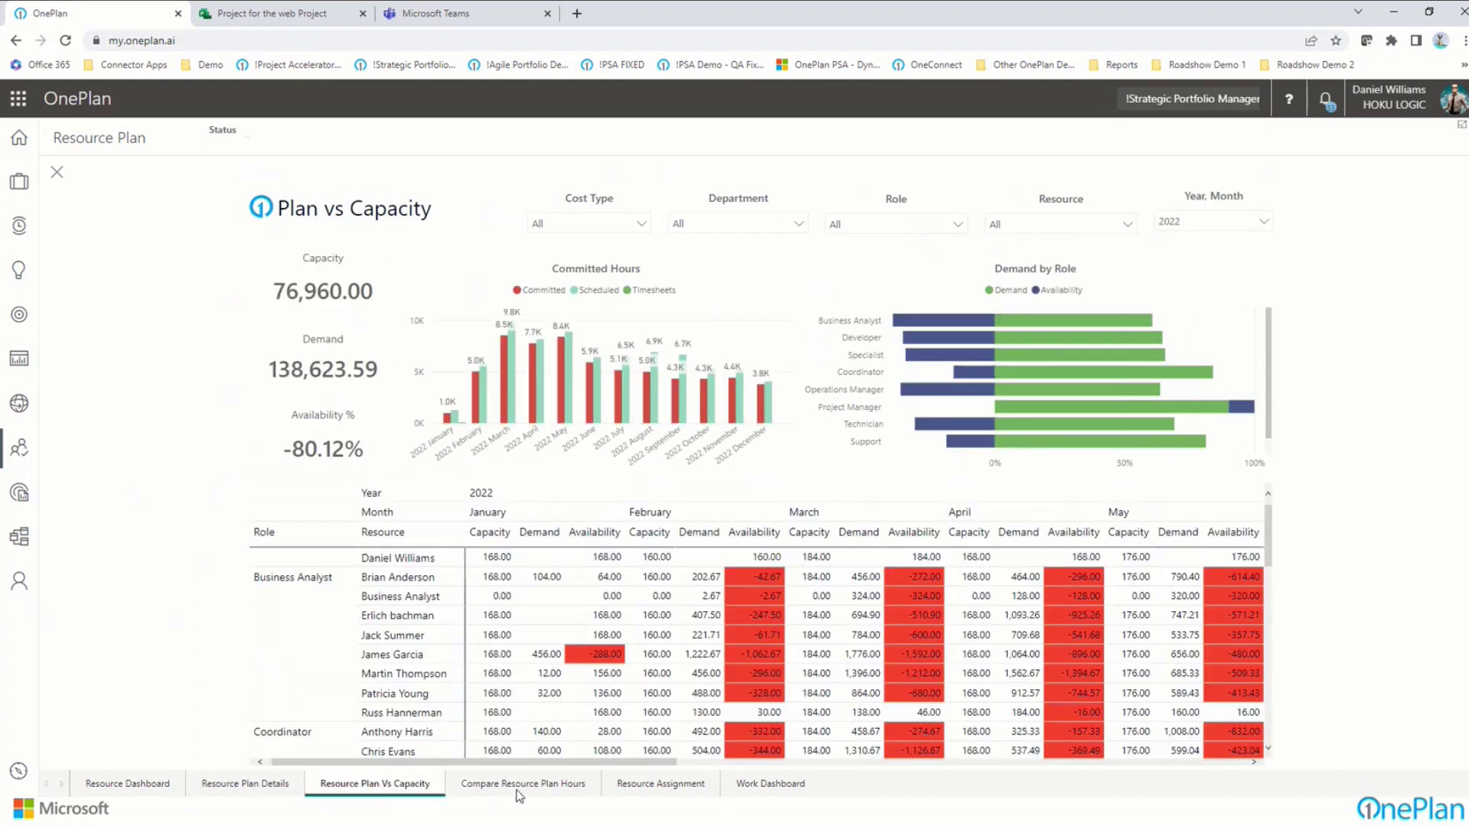
pyautogui.click(547, 788)
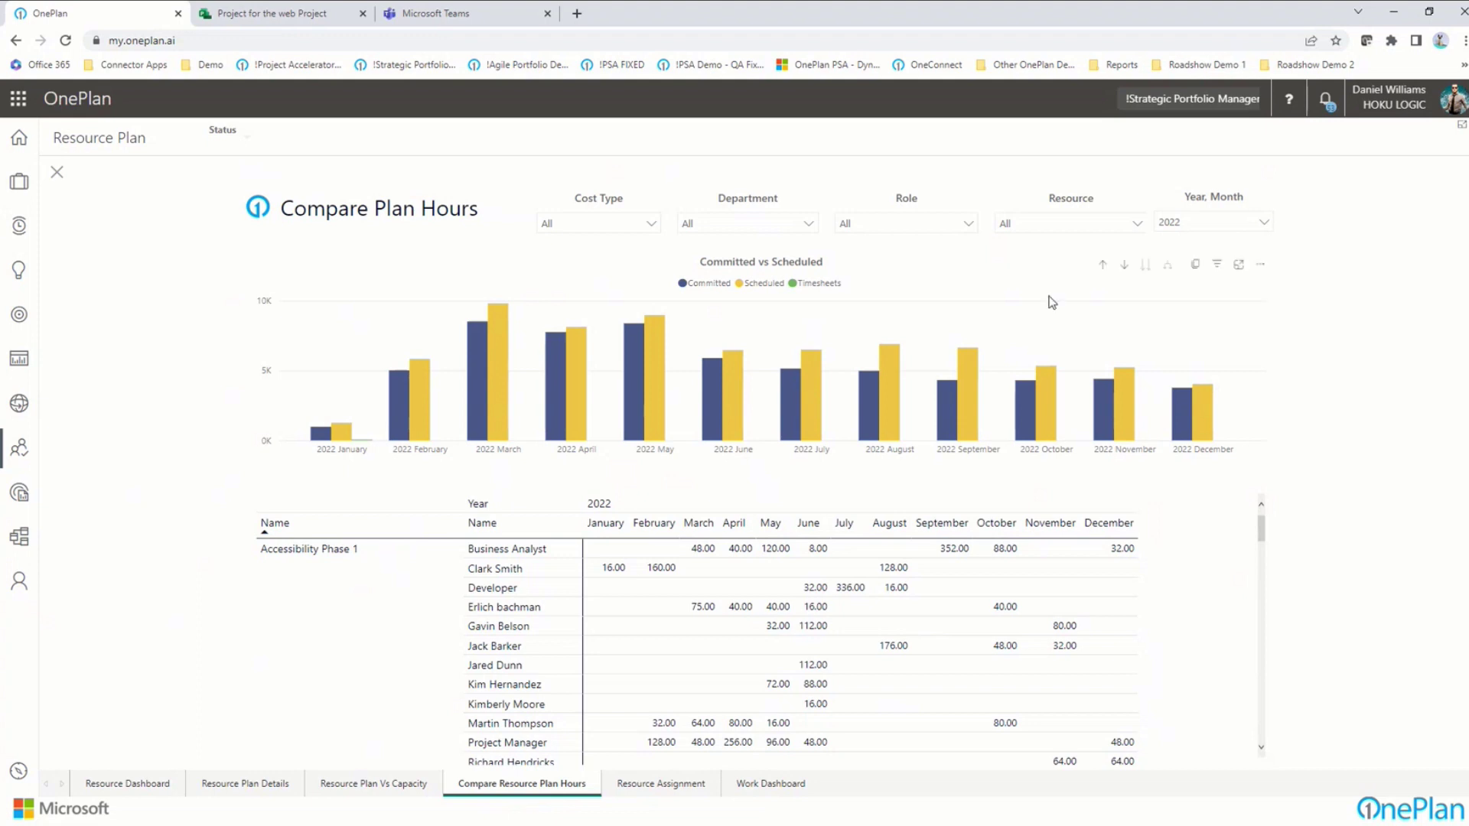
# - Return to My Portfolio and review the Jira epic's Strategic Alignment, Lower Cost, employee improvement and Risk Reduction ratings without changing them
pyautogui.click(19, 358)
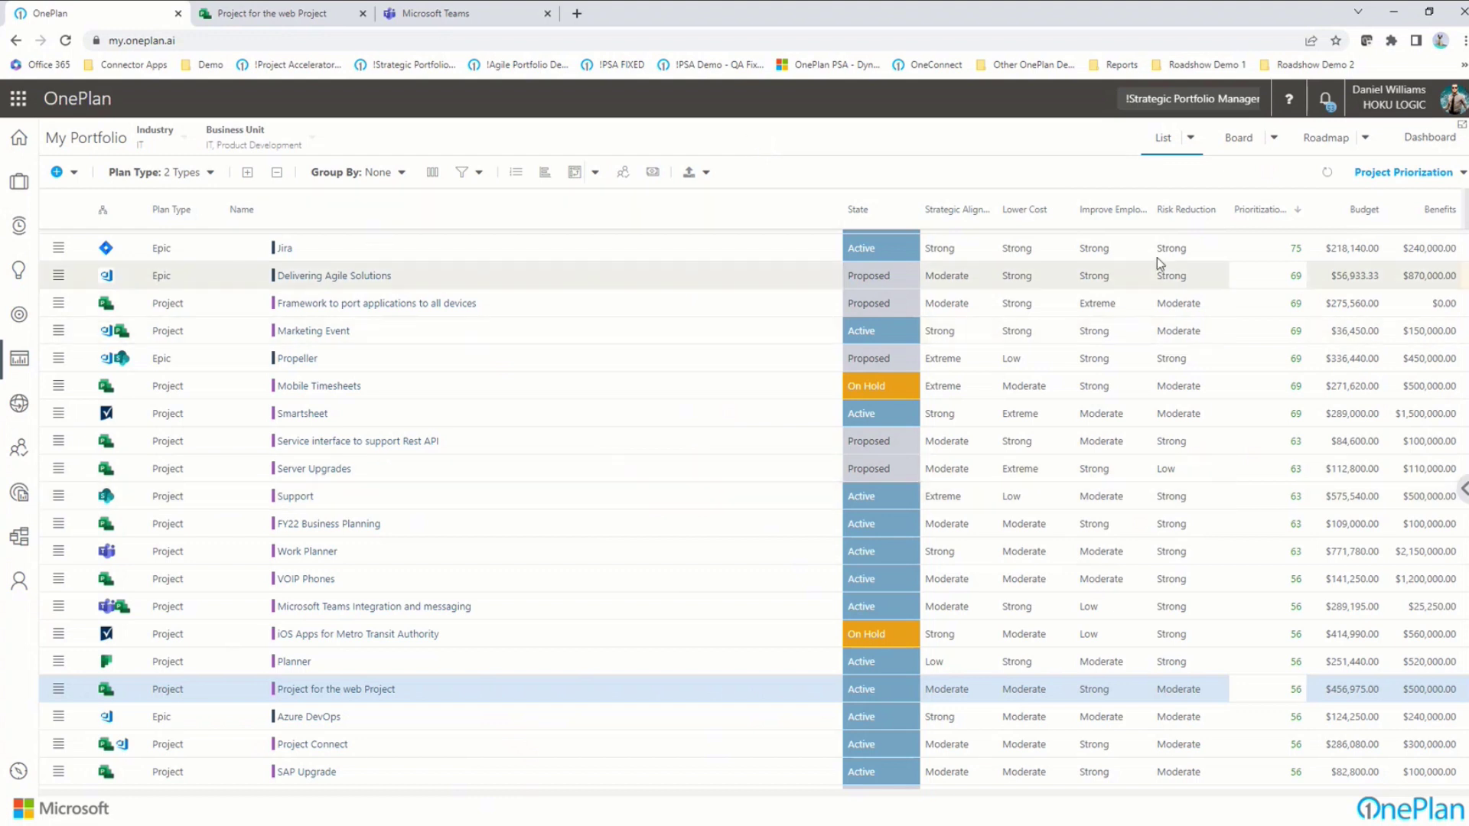
pyautogui.click(965, 251)
pyautogui.click(986, 256)
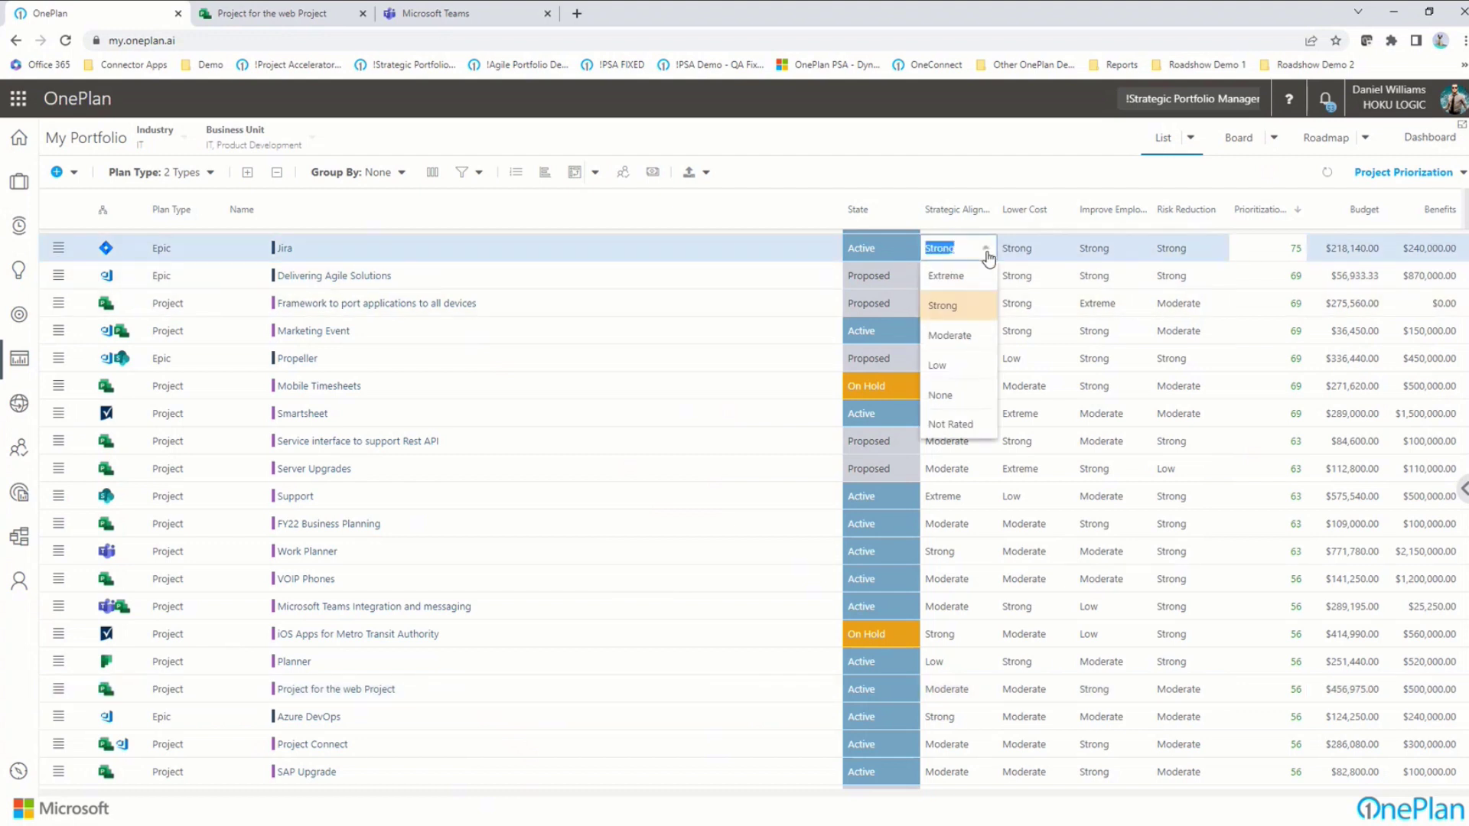
pyautogui.click(1059, 254)
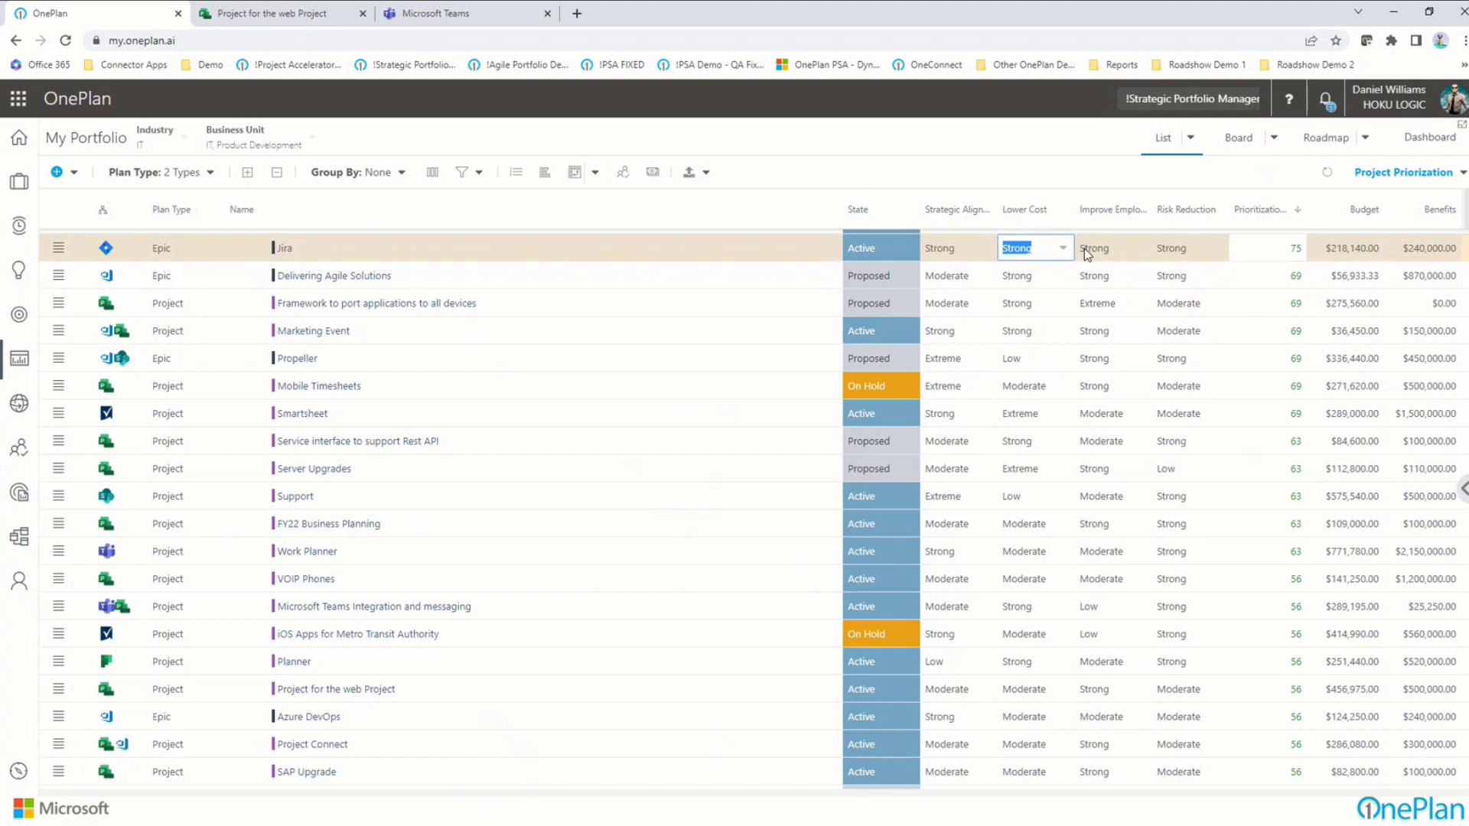
pyautogui.click(1135, 252)
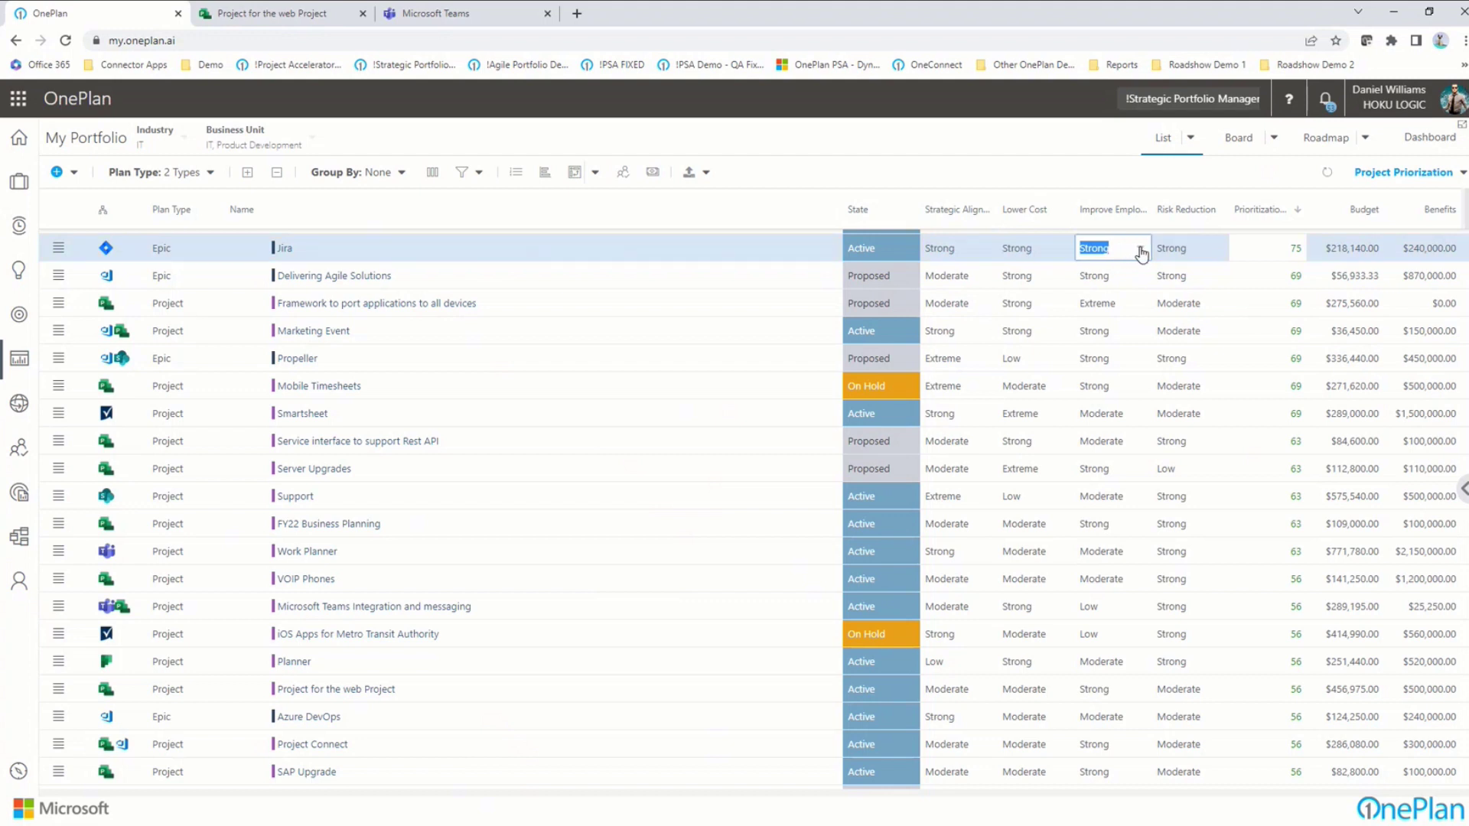
pyautogui.click(1219, 259)
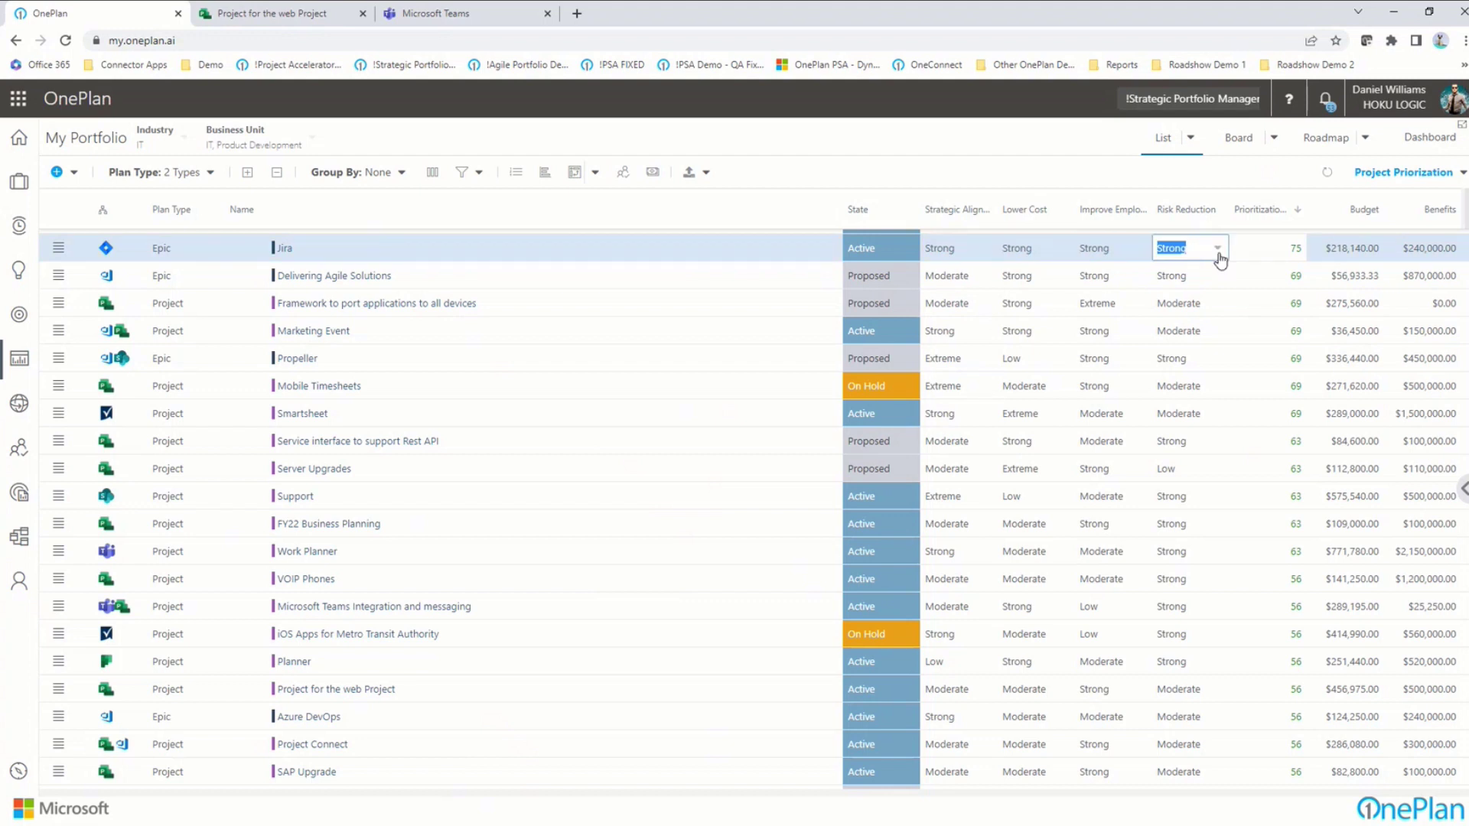
pyautogui.click(1036, 138)
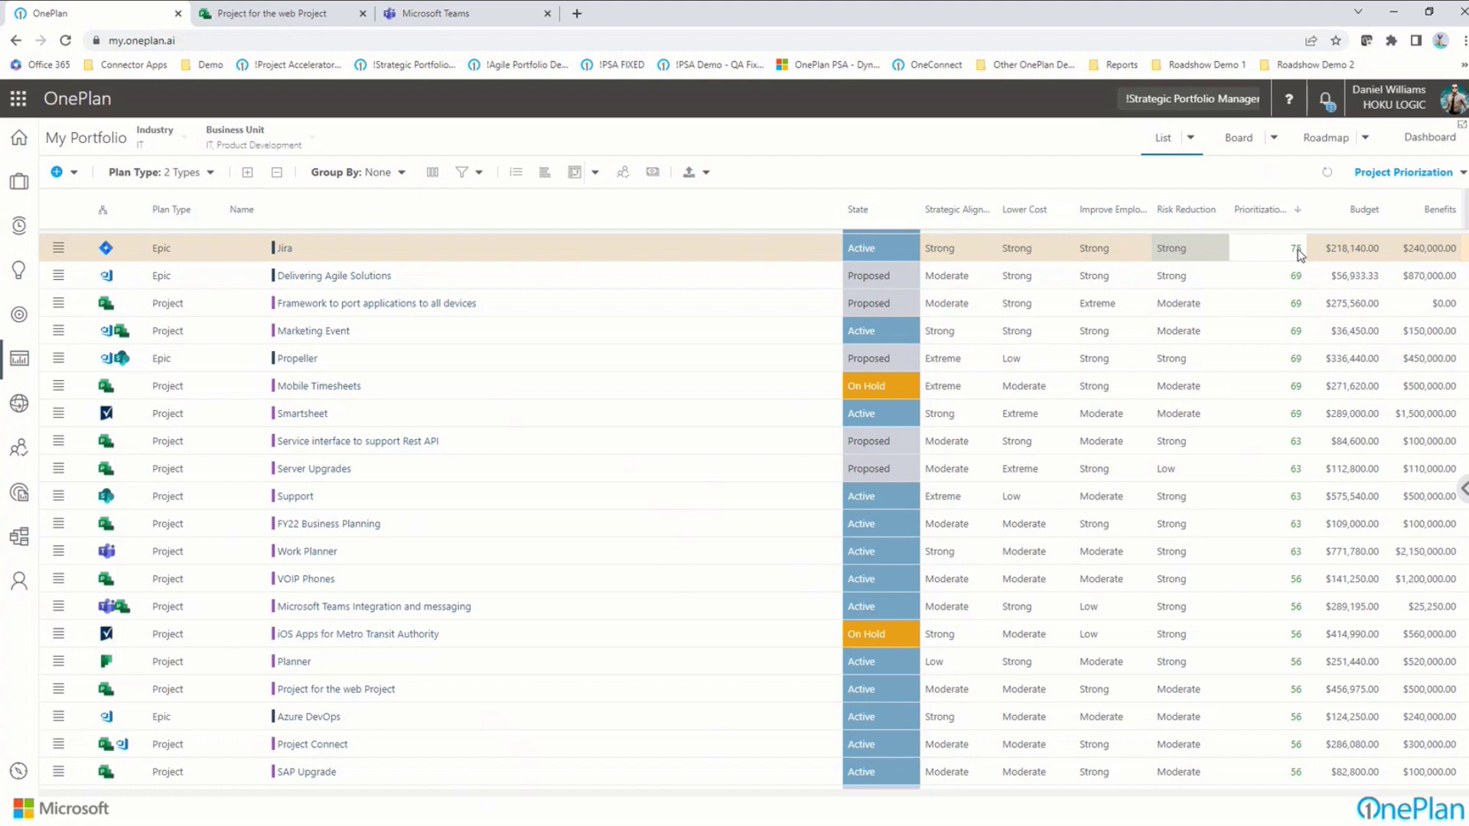
# - Switch the portfolio list to numbered manual ranking and move Server Upgrades up to directly below Work Planner
pyautogui.click(514, 177)
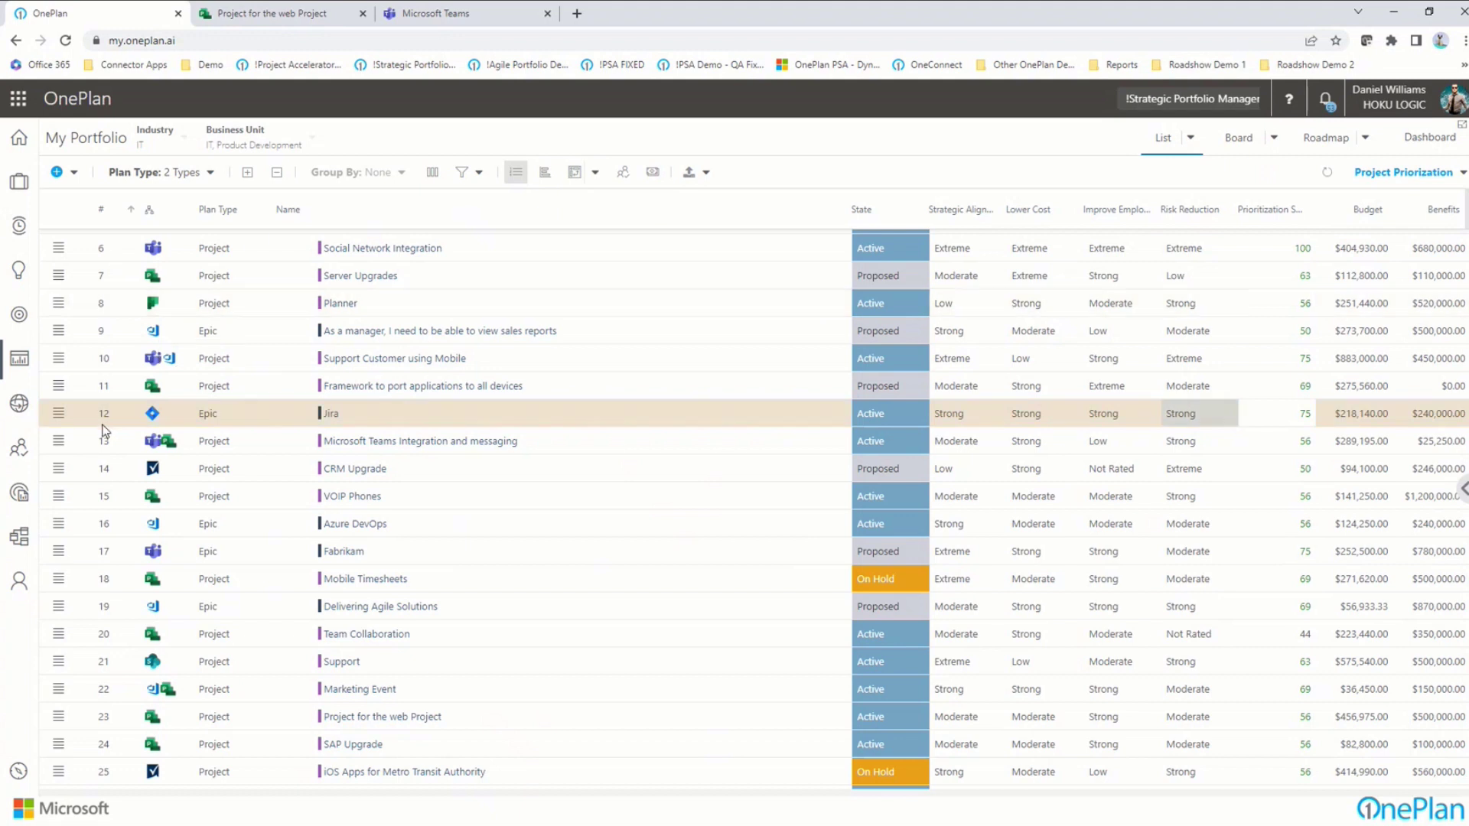
pyautogui.scroll(2, 105, 431)
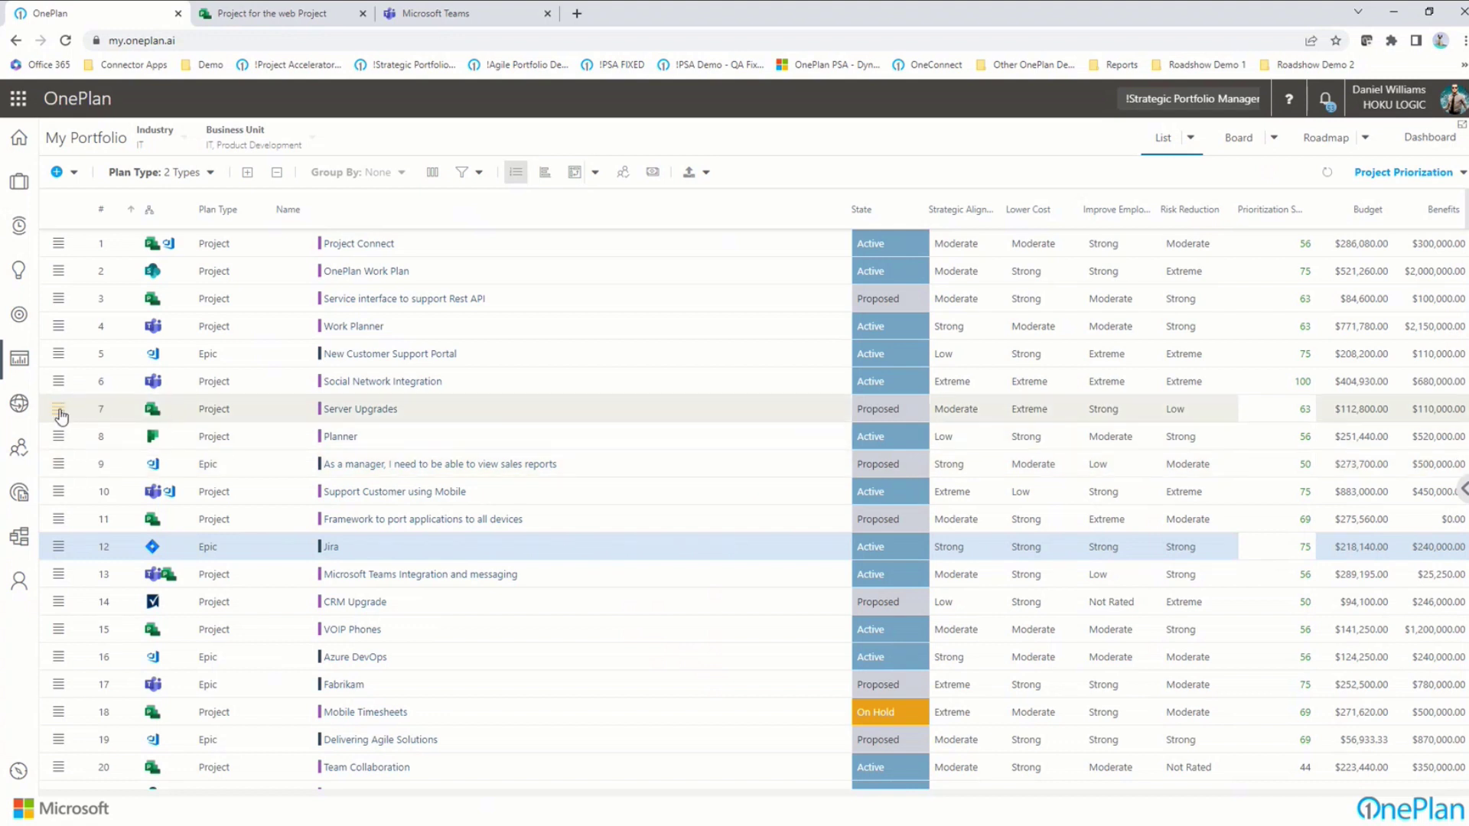
pyautogui.moveTo(61, 415); pyautogui.dragTo(65, 352)
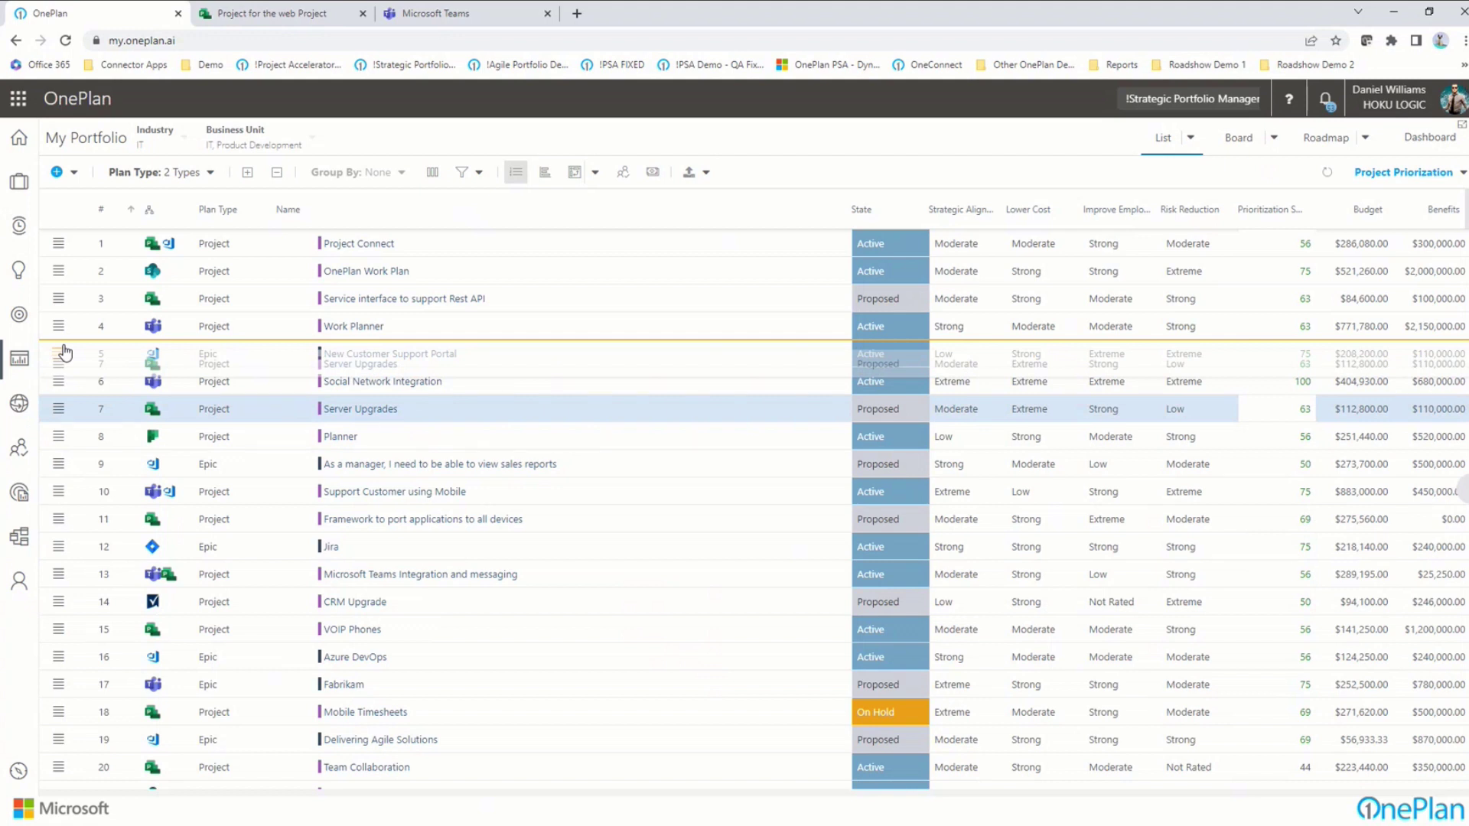
# - Return Server Upgrades to rank 7, and show the resource plans below the portfolio with the timeline fitted to its plans
pyautogui.moveTo(65, 351); pyautogui.dragTo(66, 419)
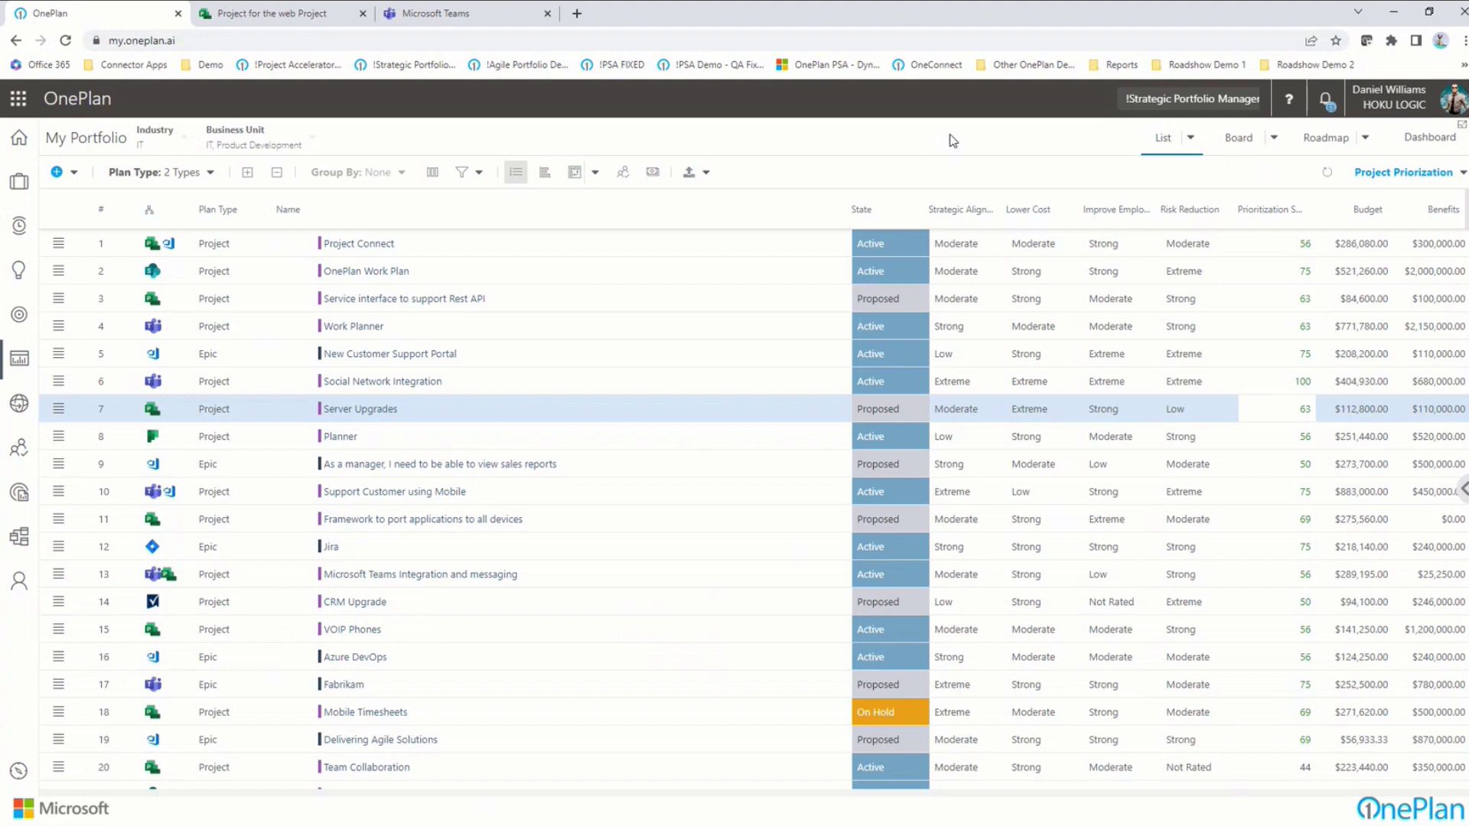
pyautogui.click(620, 178)
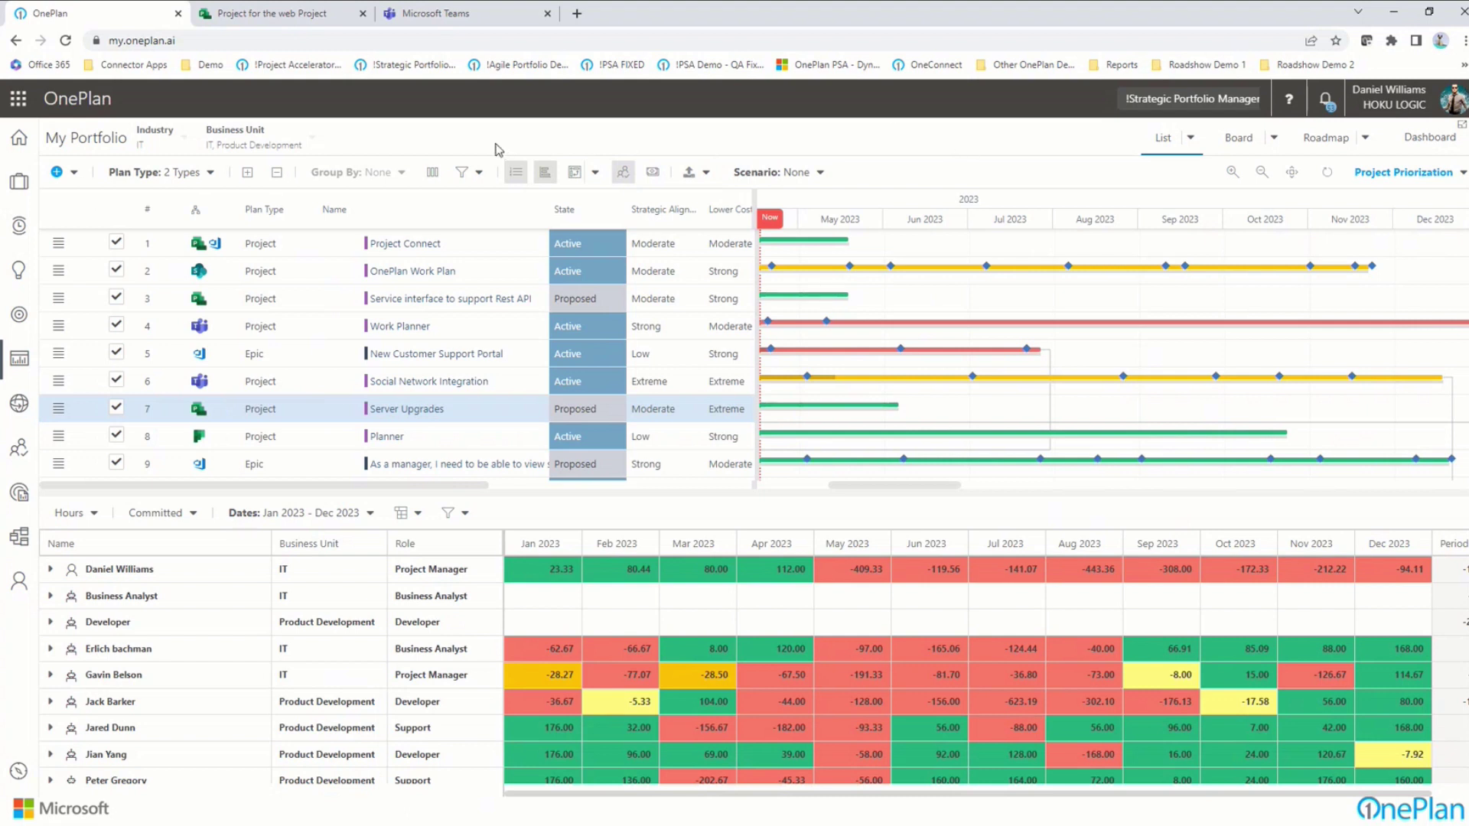
pyautogui.click(1291, 173)
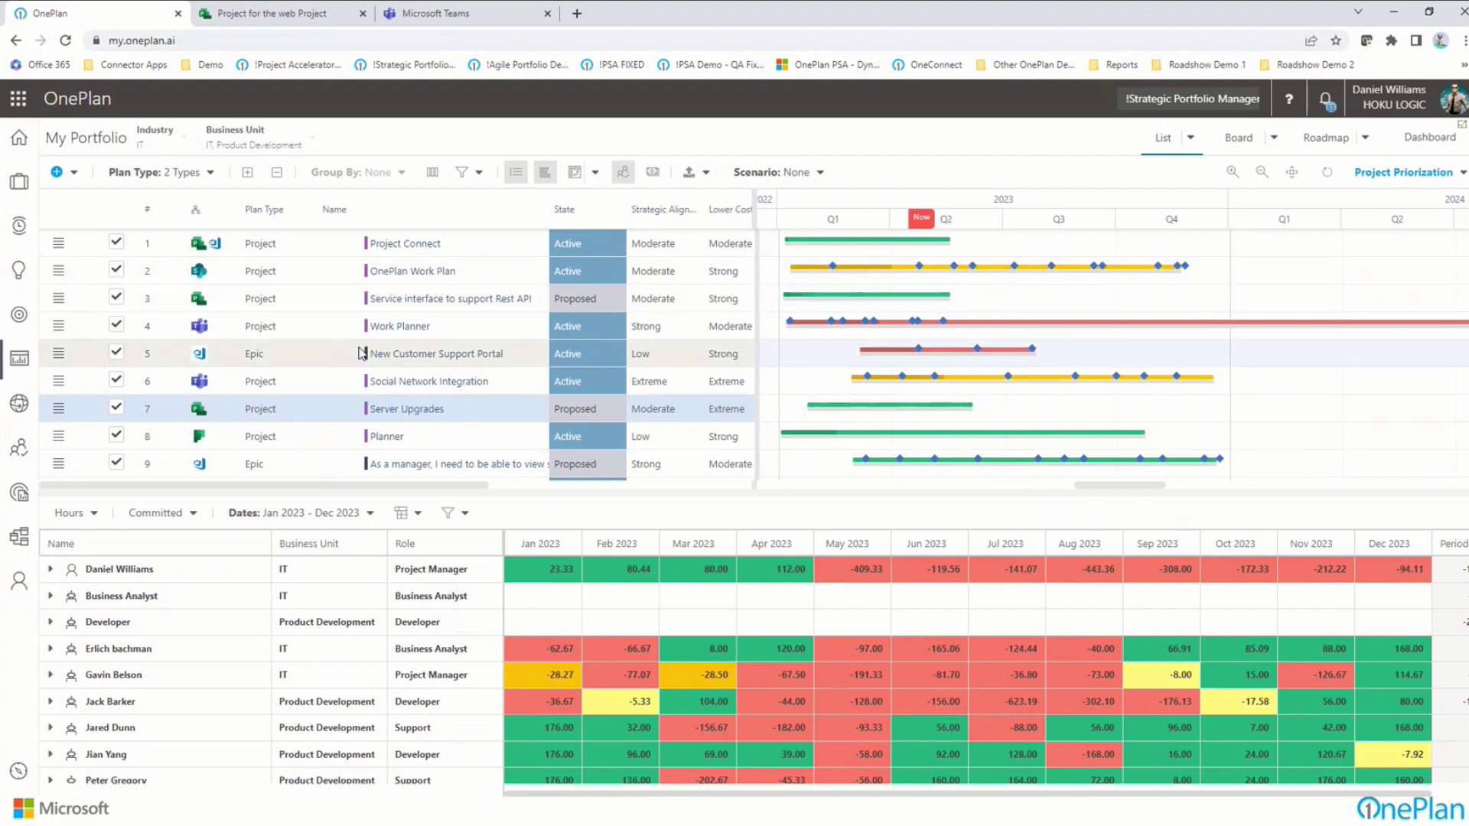
# - Exclude Smartsheet, Propeller, FY22 Business Planning and iOS Apps for Metro Transit Authority from the capacity model, and check the available scenarios
pyautogui.scroll(-7, 367, 360)
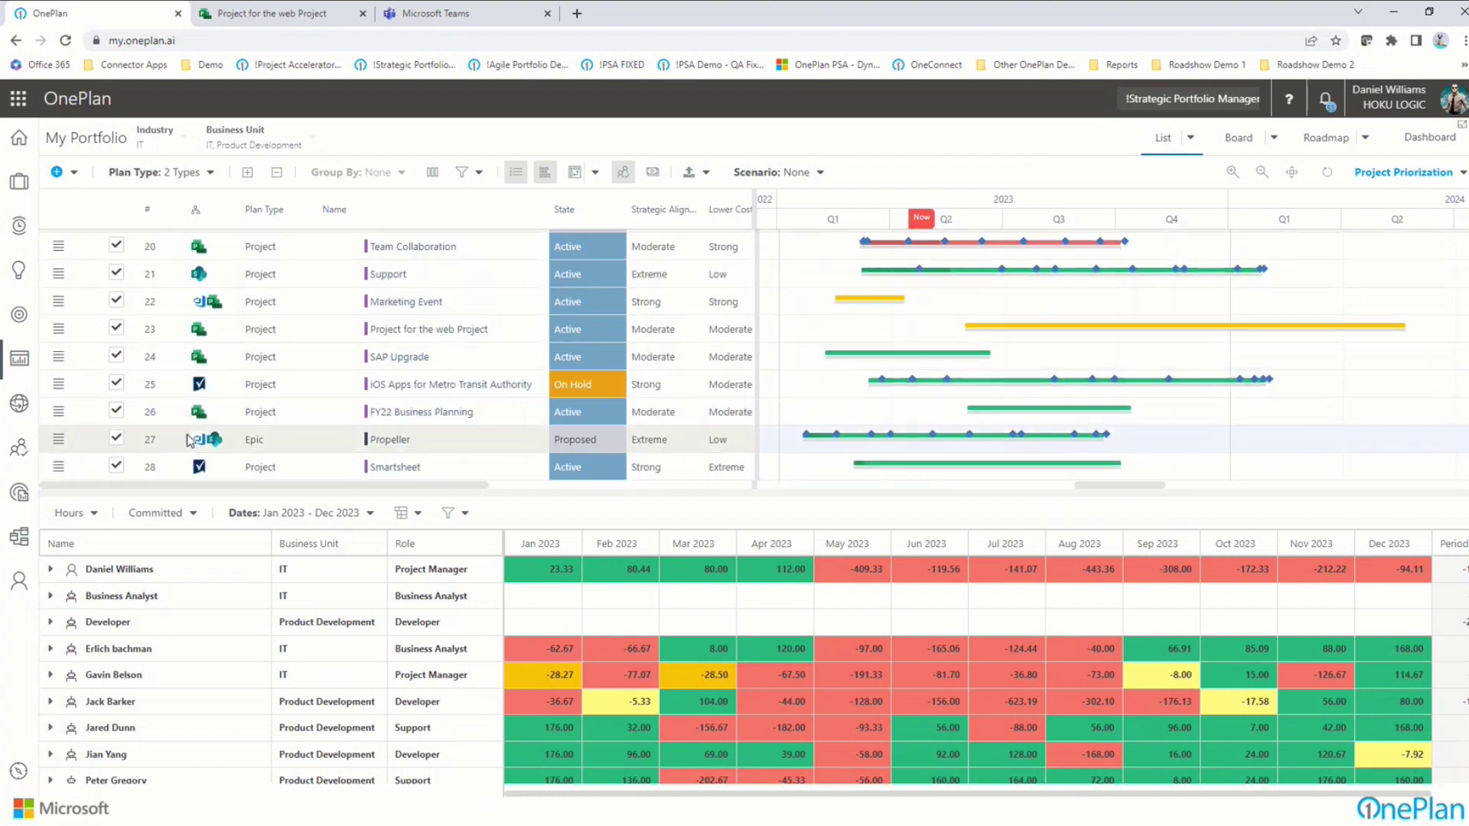
pyautogui.click(116, 468)
pyautogui.click(116, 440)
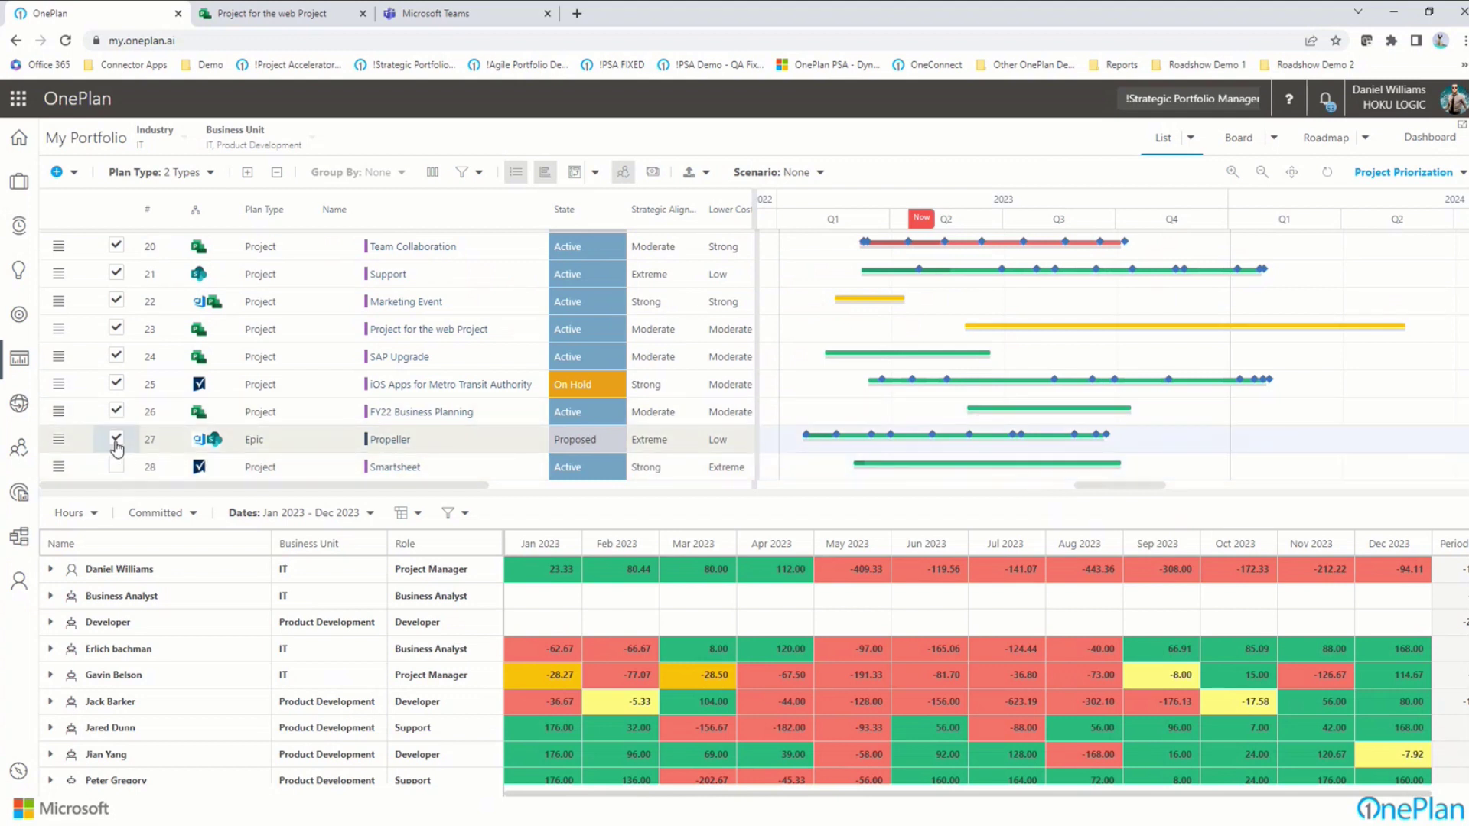
pyautogui.click(116, 412)
pyautogui.click(117, 385)
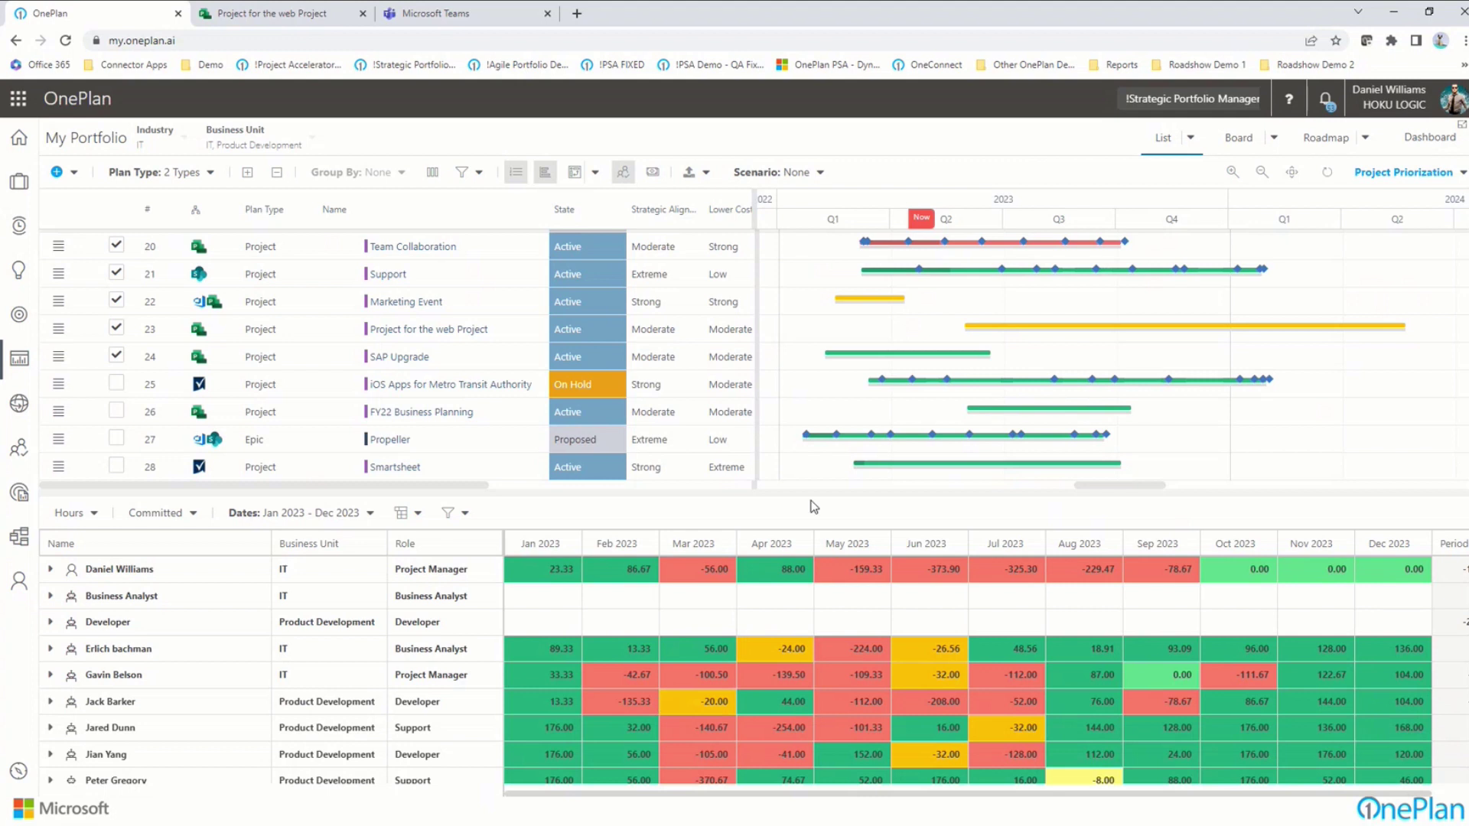
pyautogui.click(821, 178)
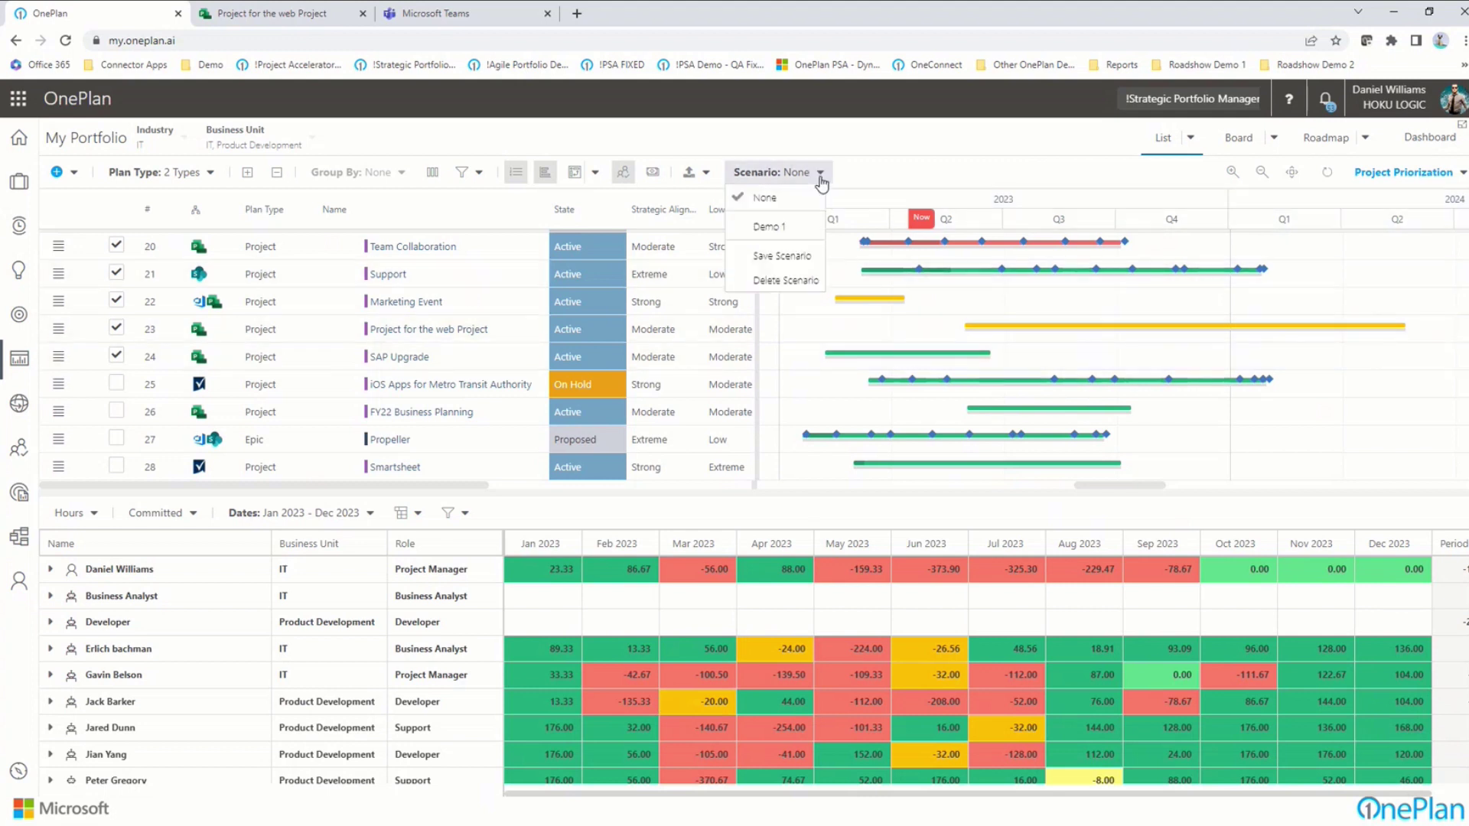
pyautogui.click(855, 137)
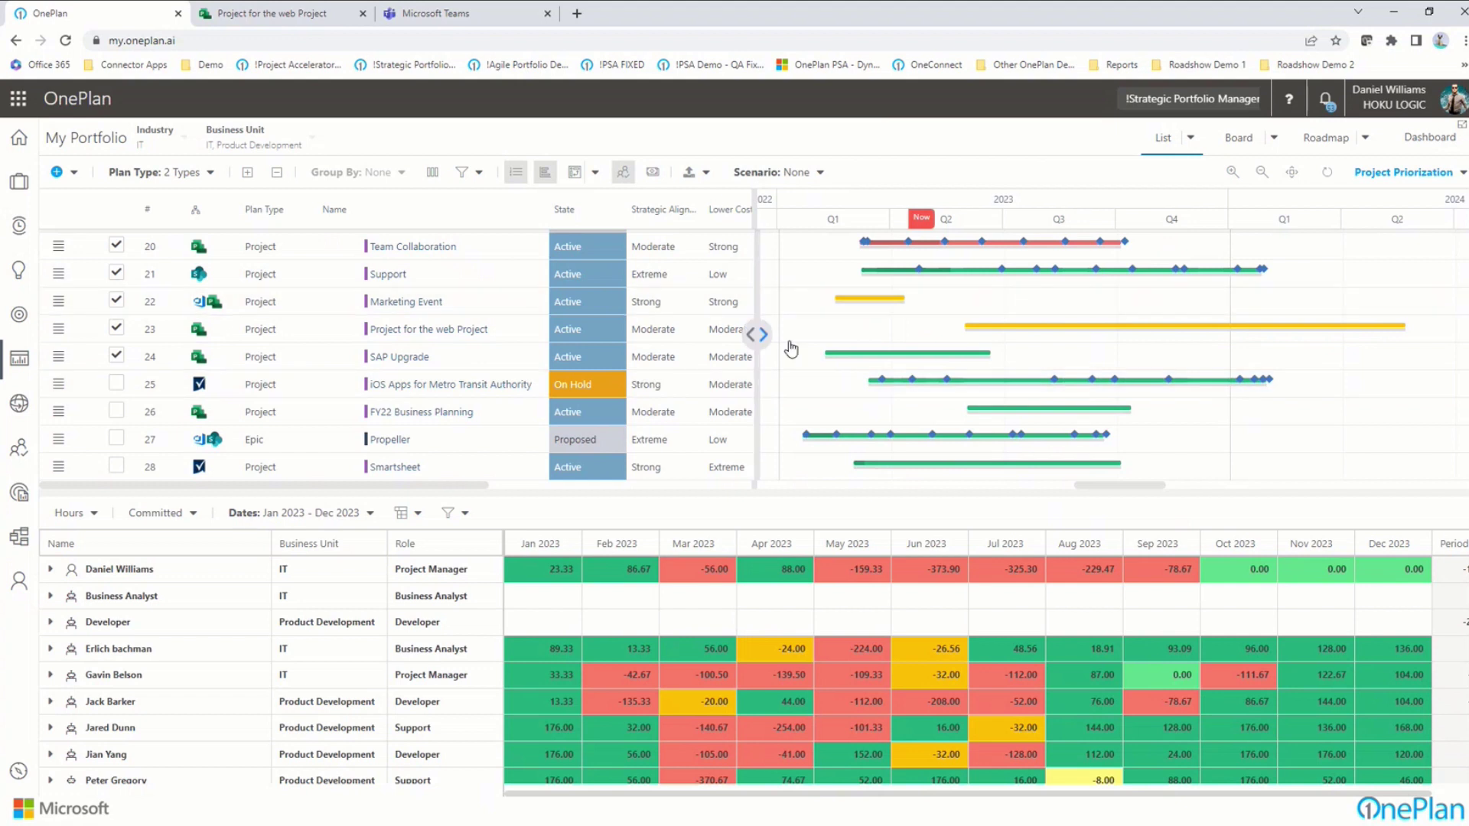
# - Shift the SAP Upgrade, Project for the web Project and Marketing Event timeline bars to start at the beginning of Q1 2024
pyautogui.moveTo(865, 360)
pyautogui.moveTo(865, 359); pyautogui.dragTo(1274, 362)
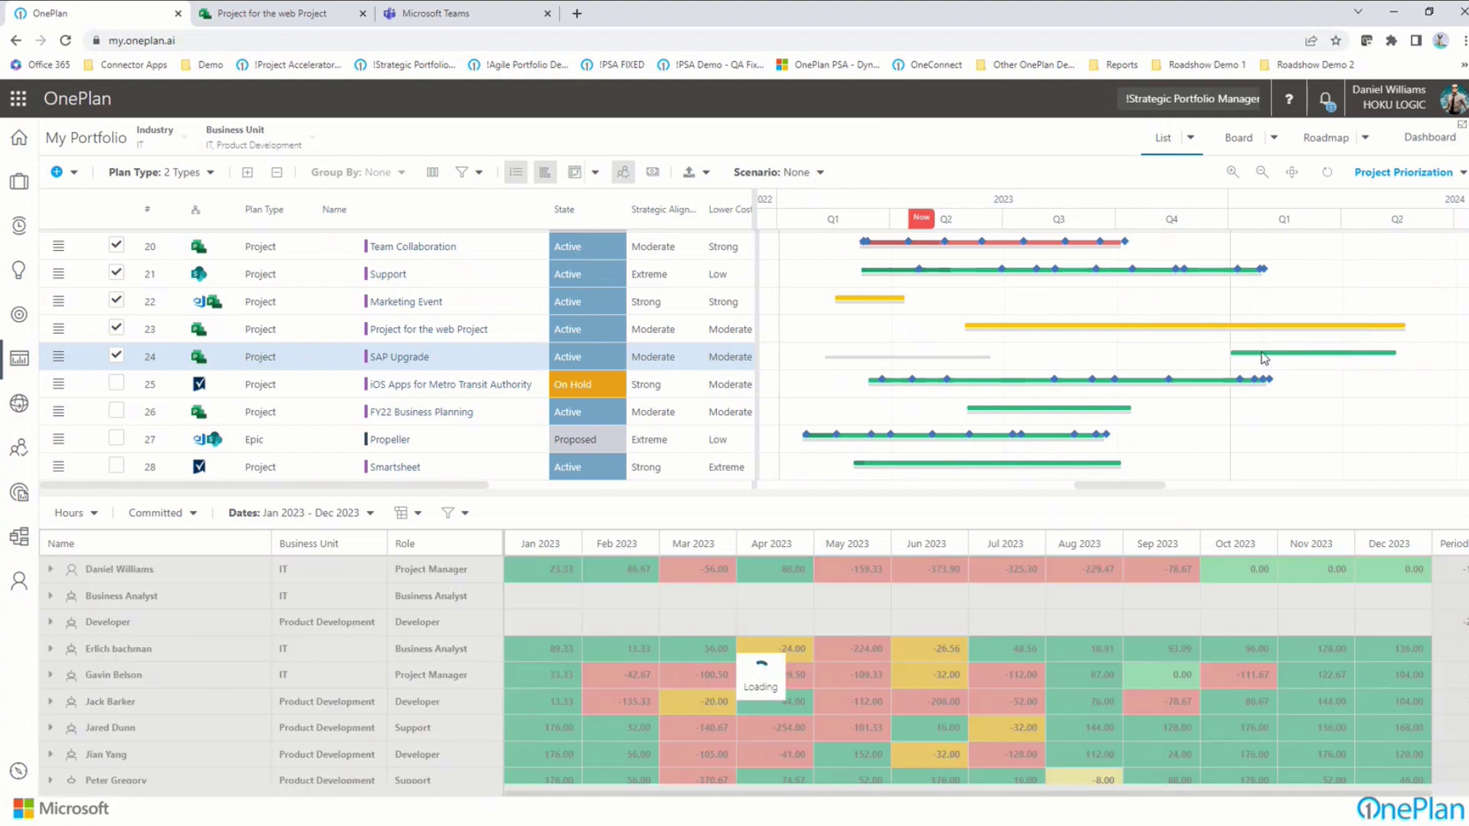
pyautogui.moveTo(1001, 331)
pyautogui.moveTo(1001, 330); pyautogui.dragTo(1269, 339)
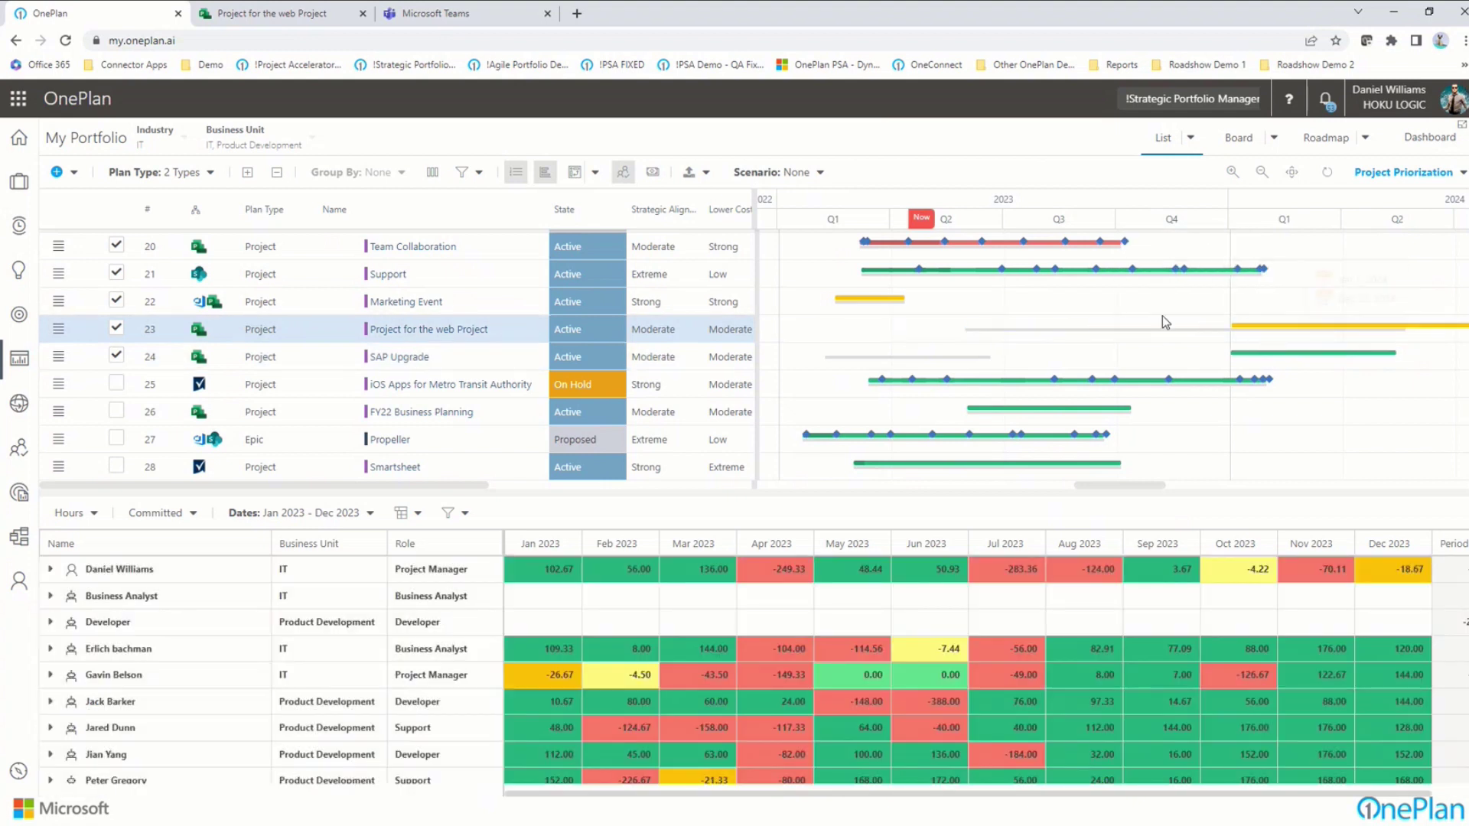
pyautogui.moveTo(864, 304); pyautogui.dragTo(1261, 314)
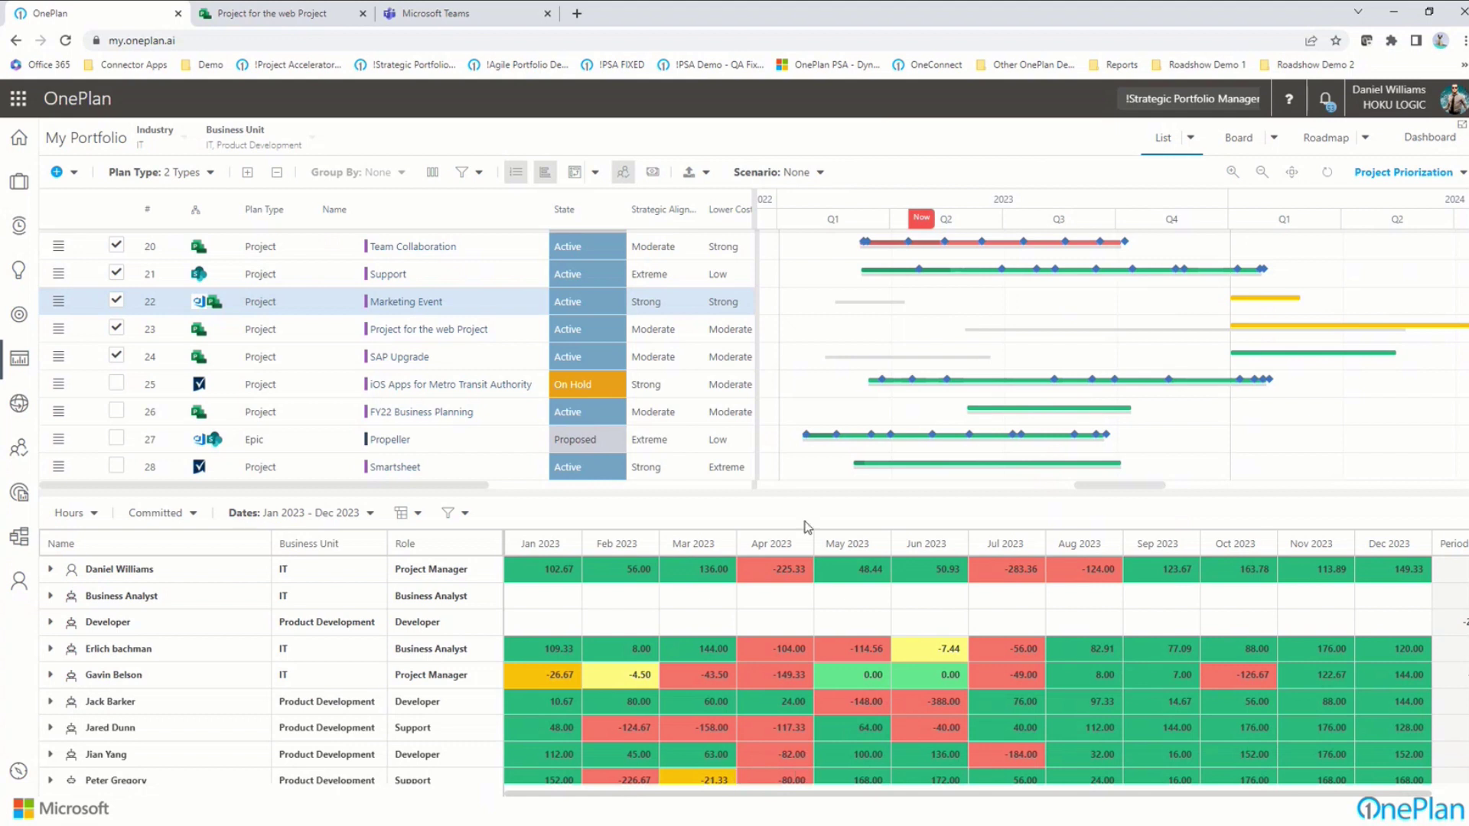
pyautogui.click(821, 171)
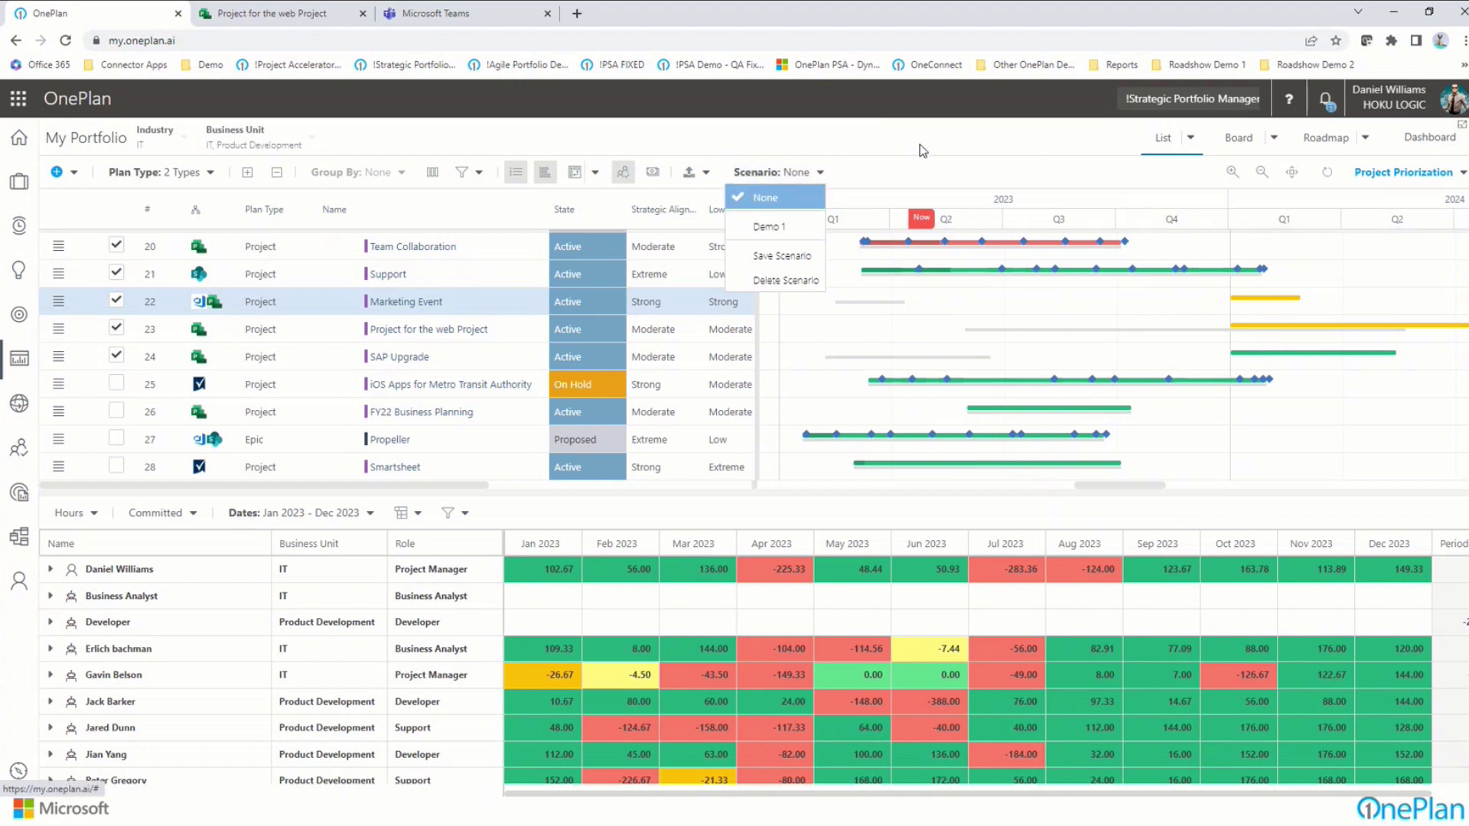
pyautogui.click(388, 172)
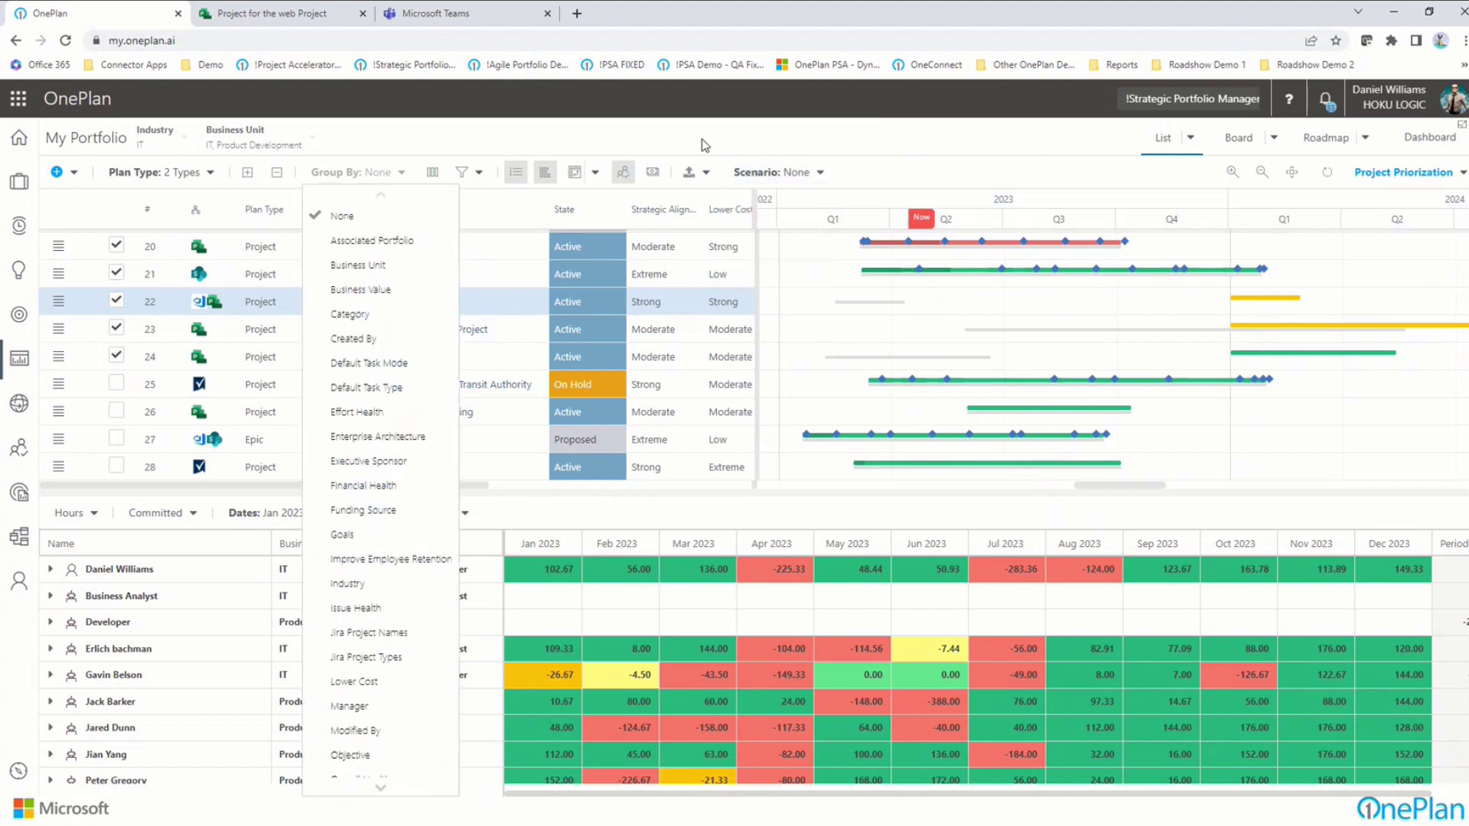
# - Switch the portfolio's lower pane to financial plans and compare the budget against the FY'23 target
pyautogui.click(653, 181)
pyautogui.click(653, 184)
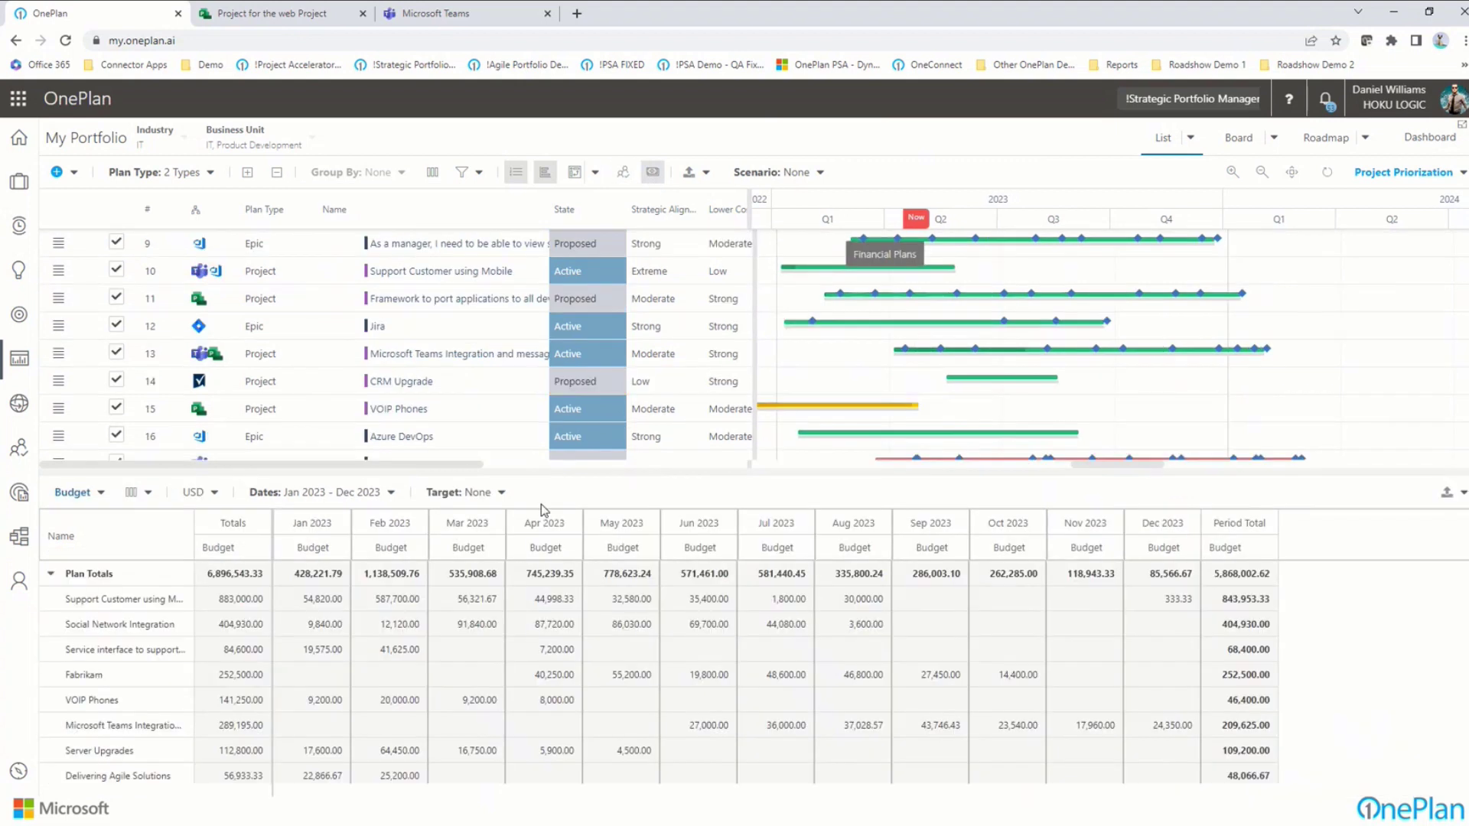
pyautogui.click(494, 492)
pyautogui.click(474, 542)
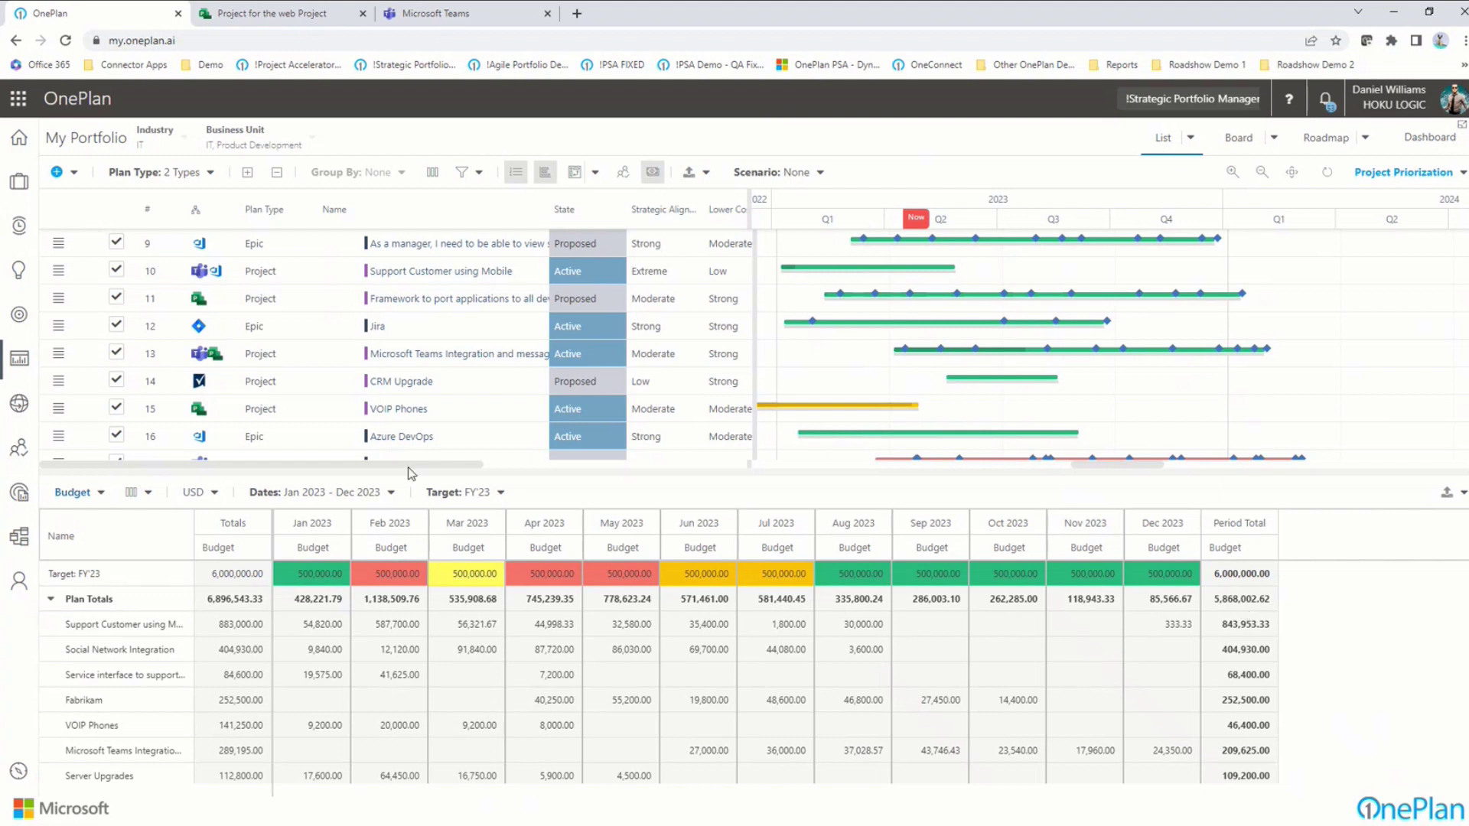
# - Open the Modeler and start adding a new model
pyautogui.click(20, 539)
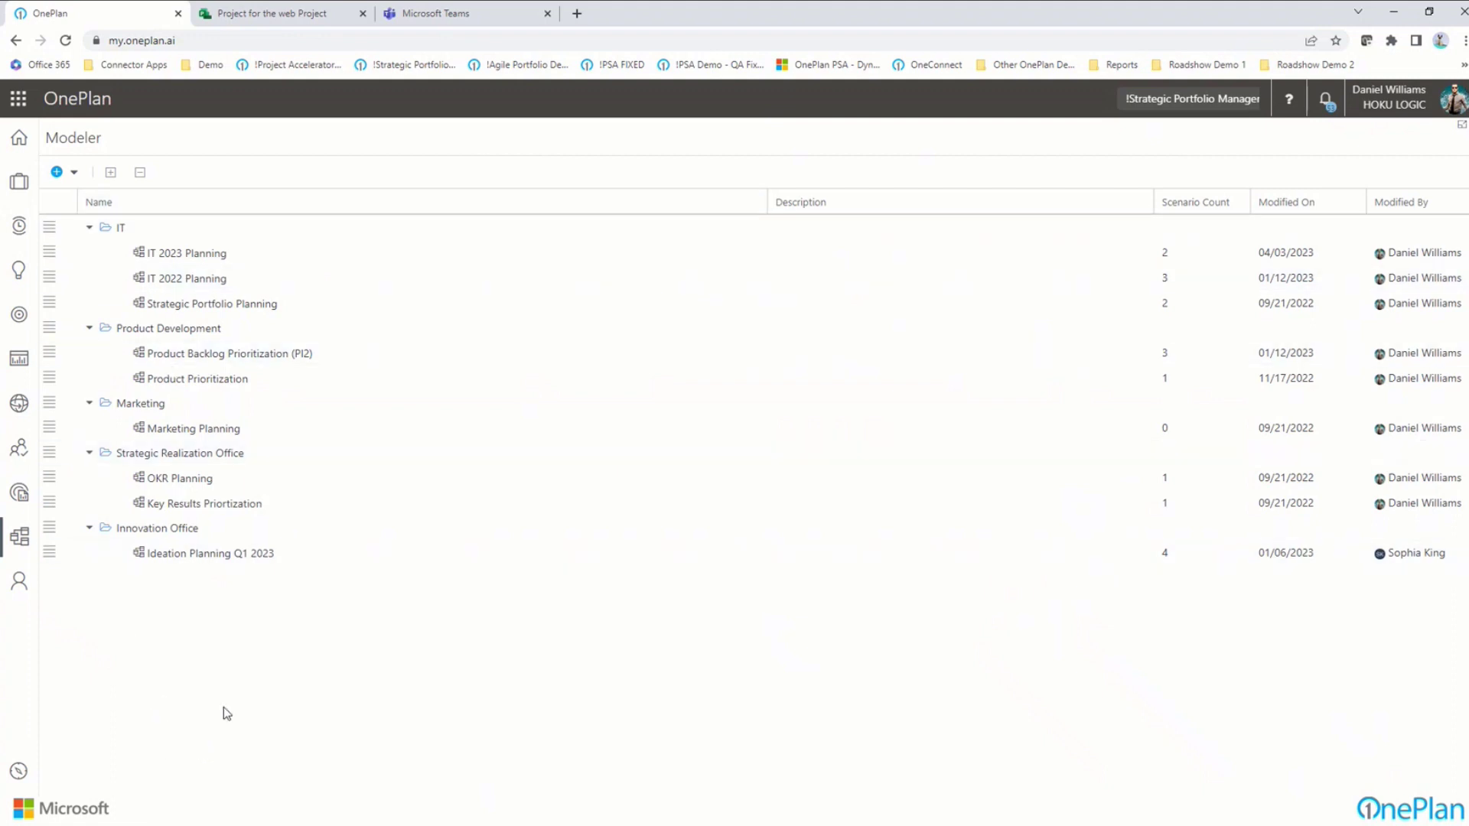
pyautogui.click(176, 254)
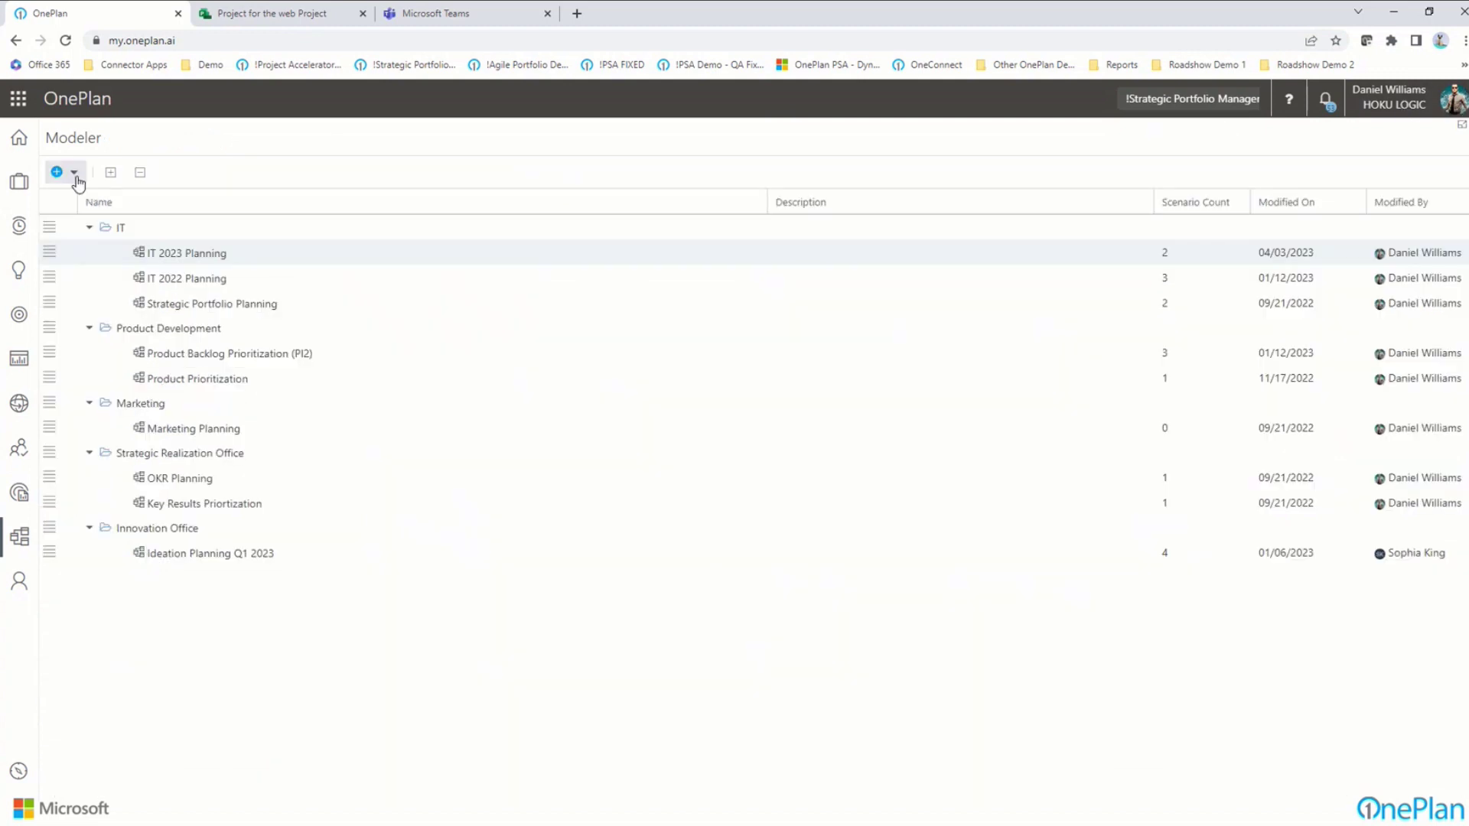
pyautogui.click(75, 172)
pyautogui.click(86, 199)
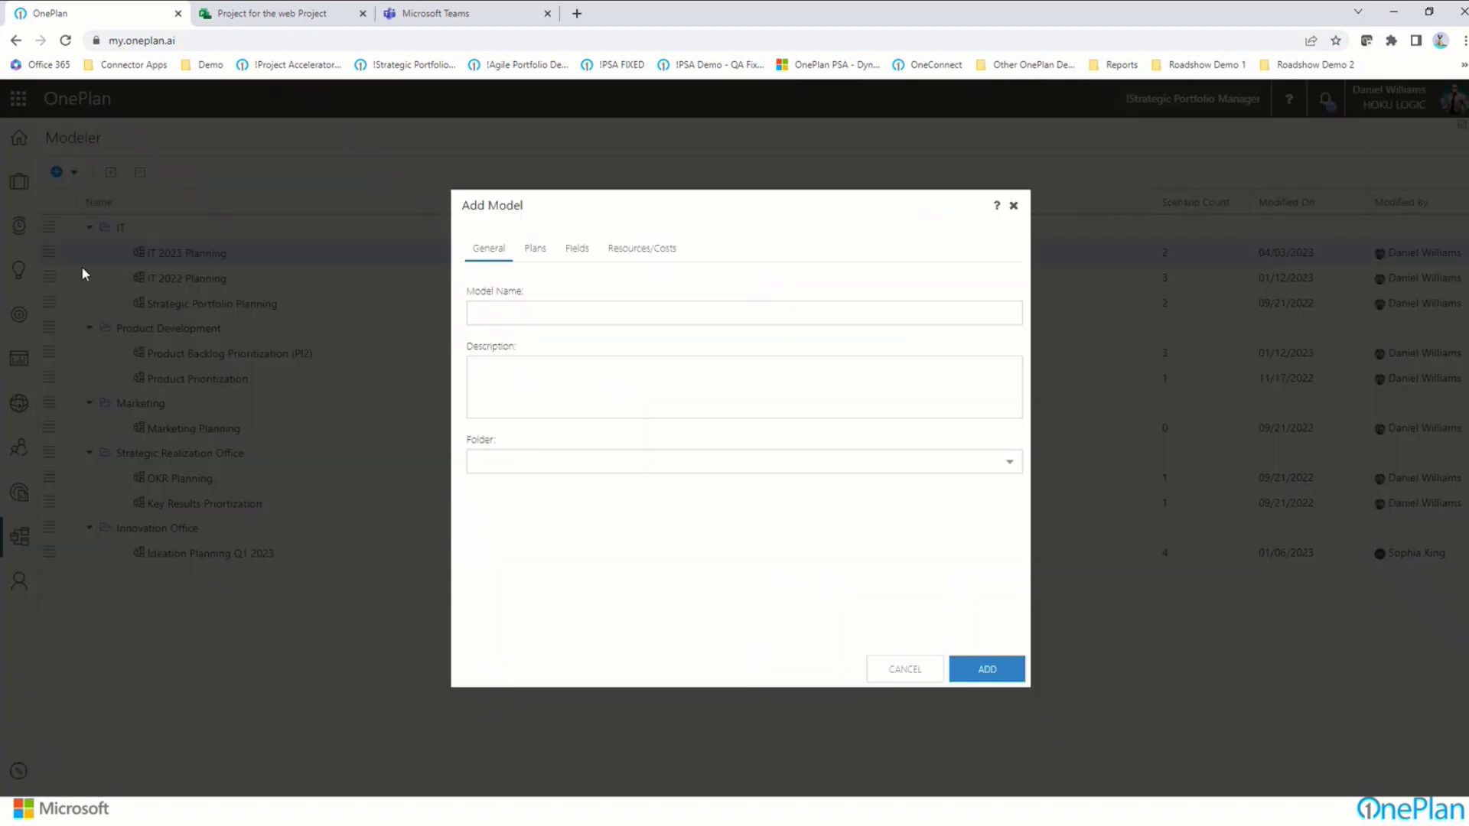
# - Examine the new model's plan lookup filters, including the Portfolio values and other lookup fields, and cancel the lookup selection
pyautogui.click(535, 249)
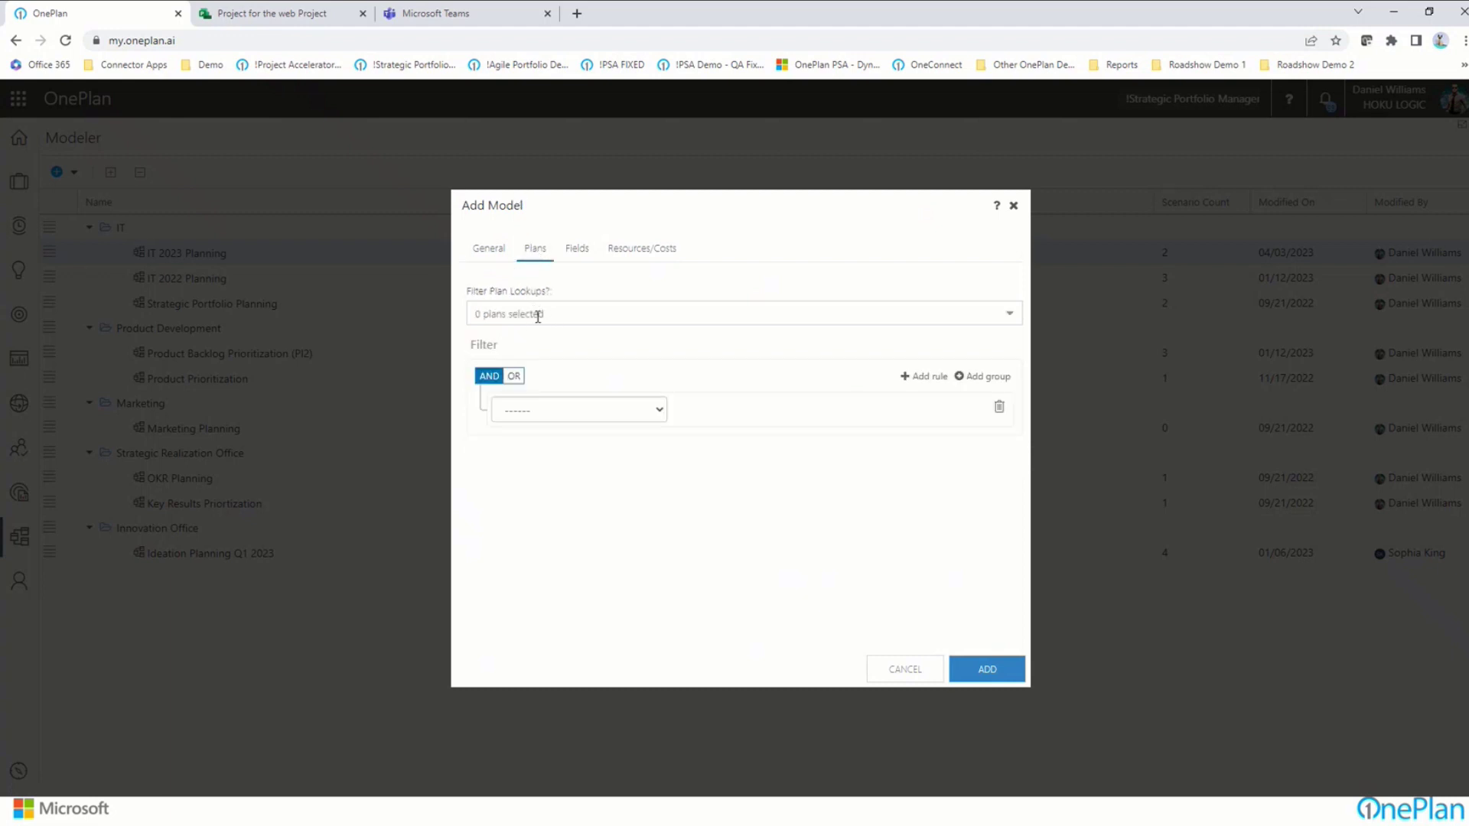
pyautogui.click(1009, 314)
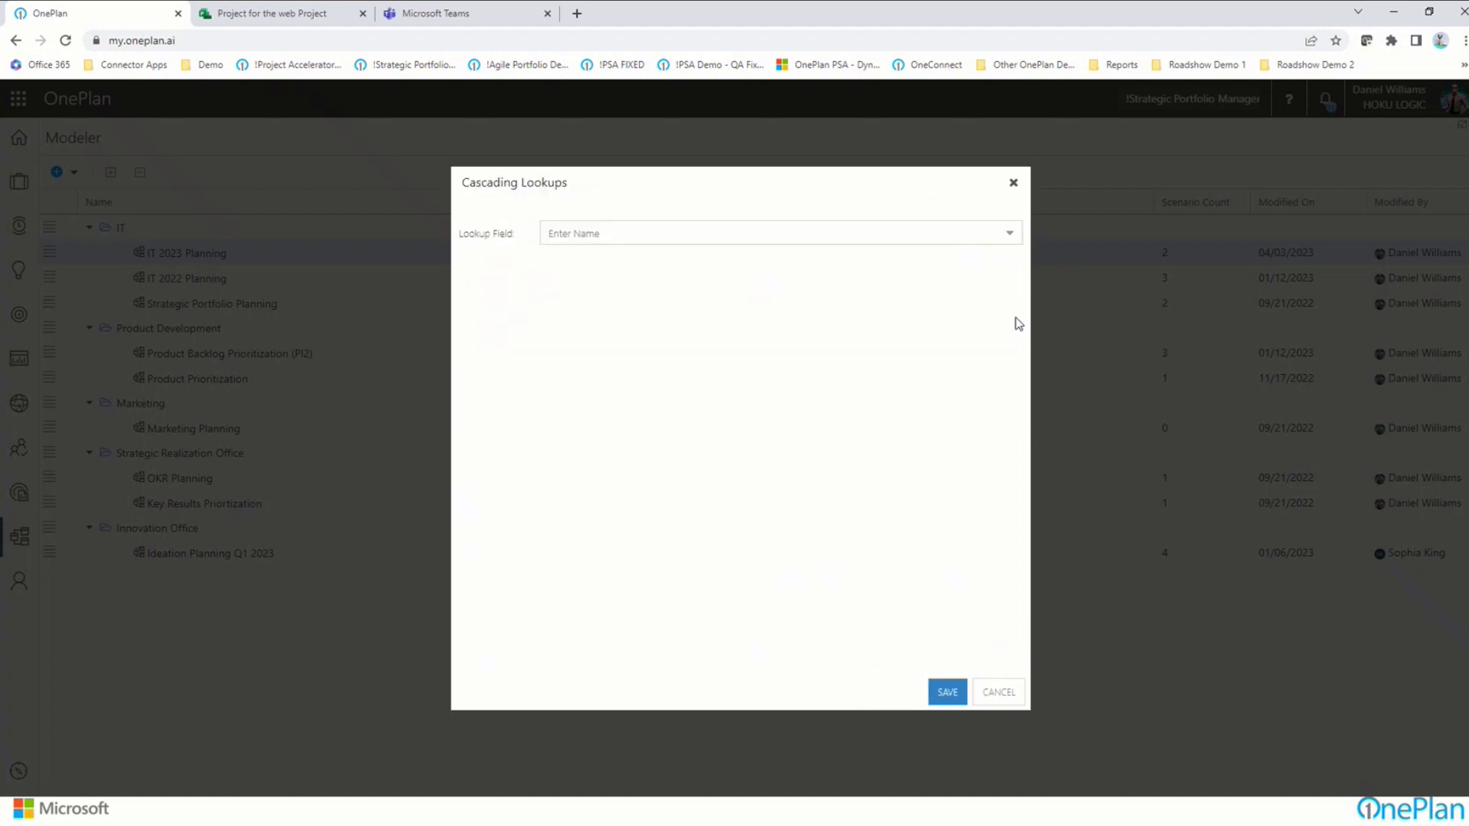
pyautogui.click(1008, 236)
pyautogui.click(558, 260)
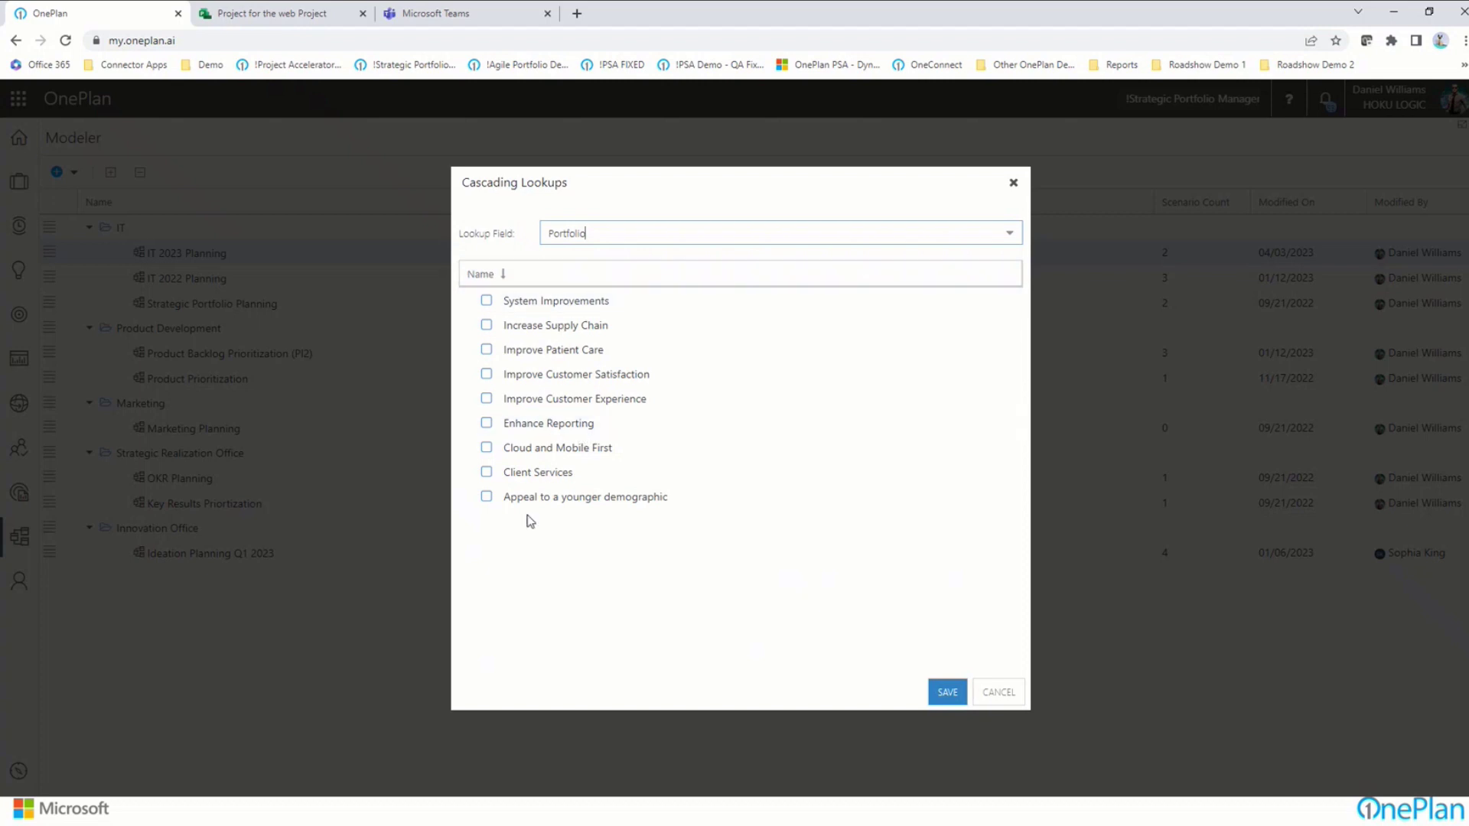
pyautogui.click(486, 401)
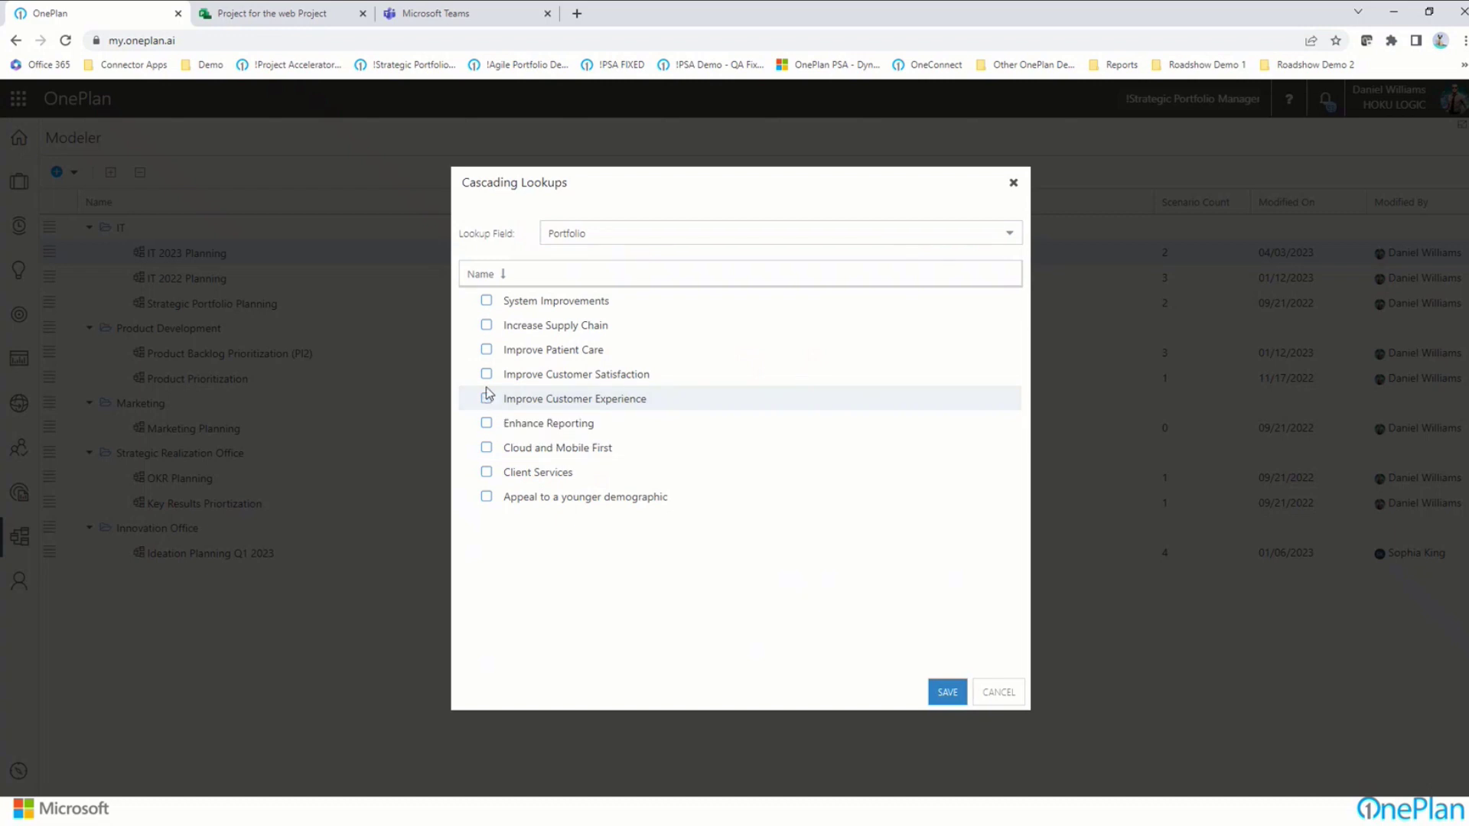
pyautogui.click(1013, 240)
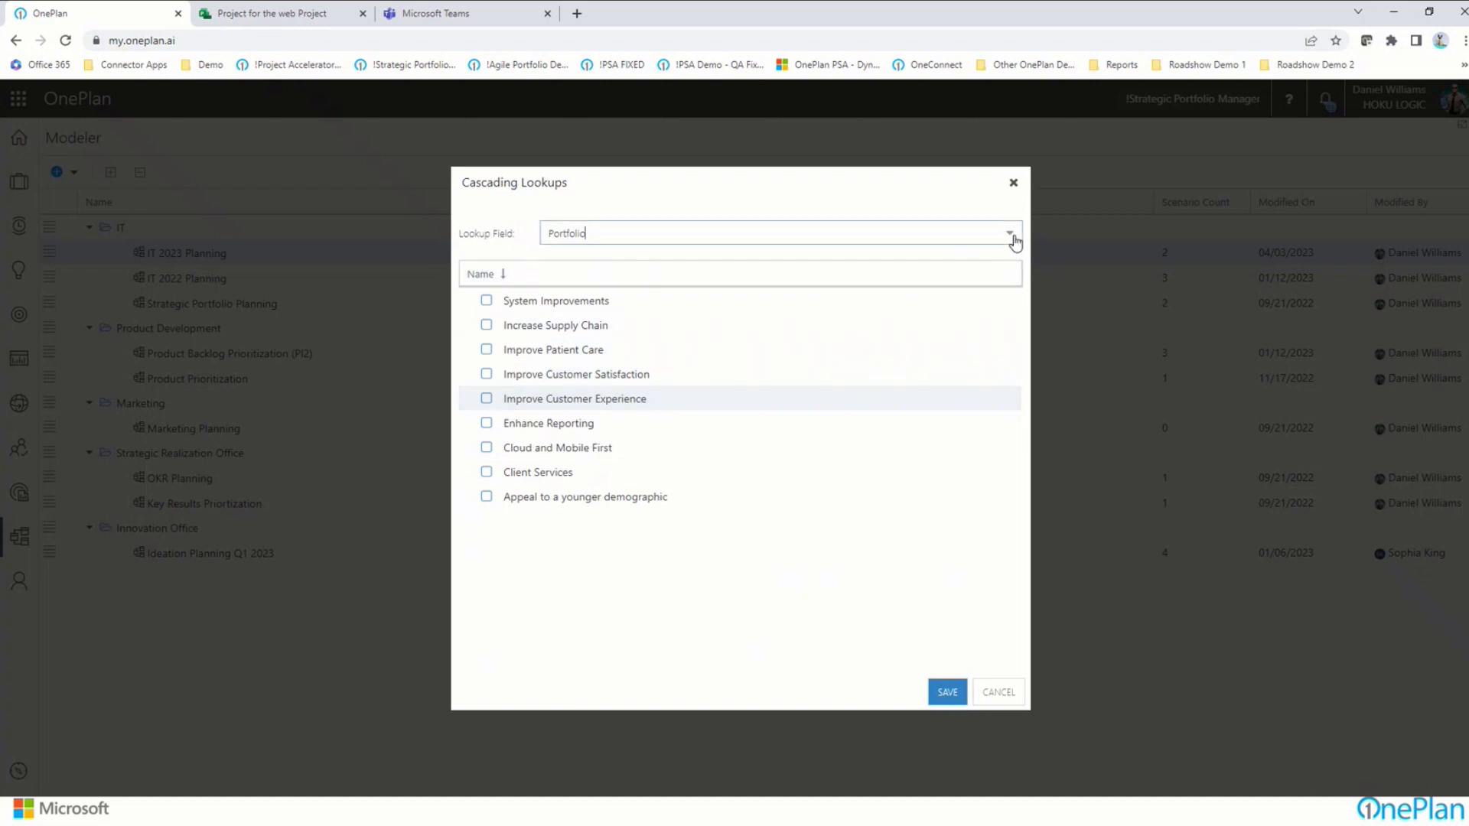
pyautogui.click(1013, 239)
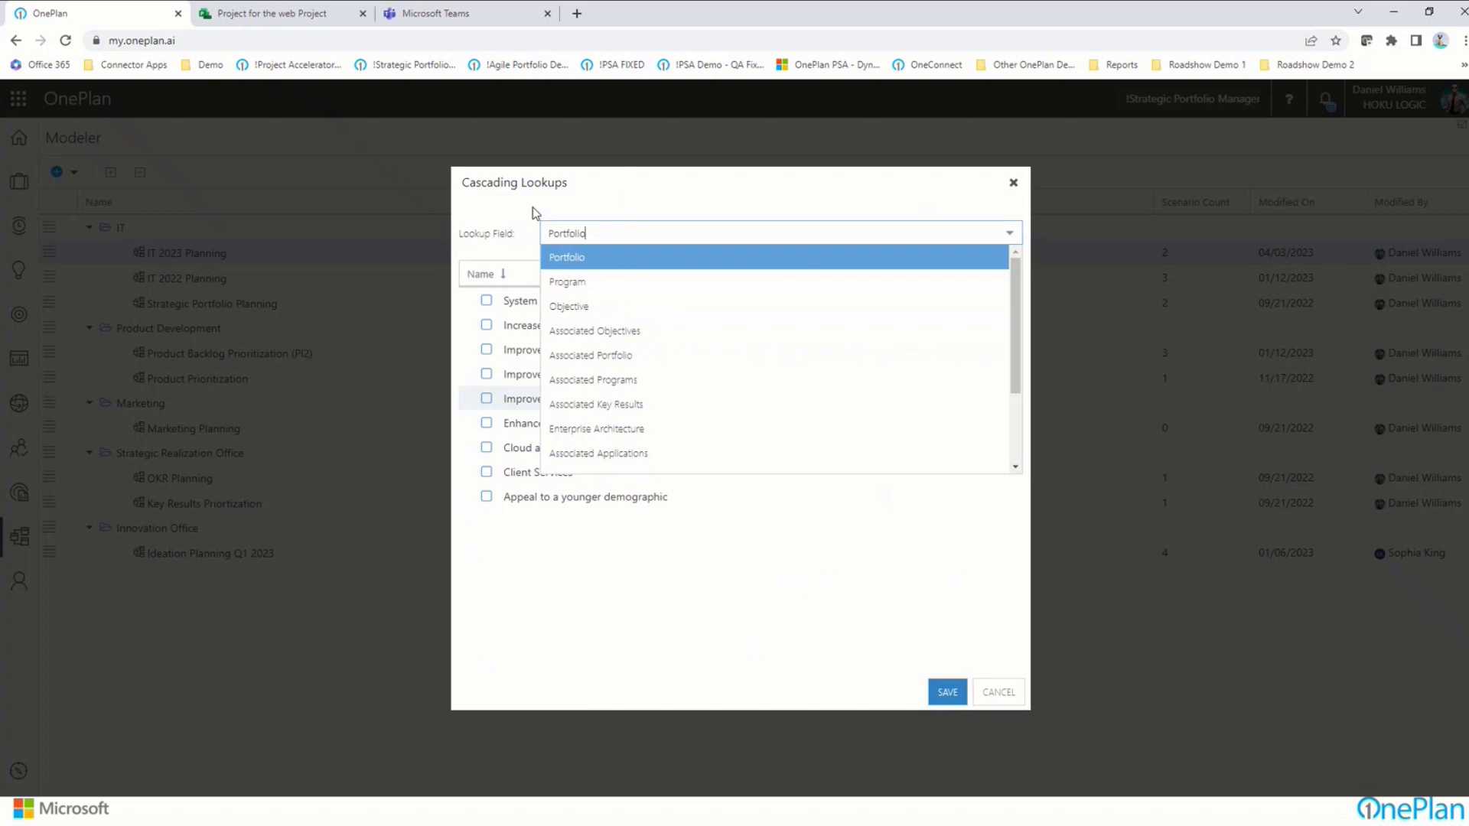
pyautogui.click(998, 691)
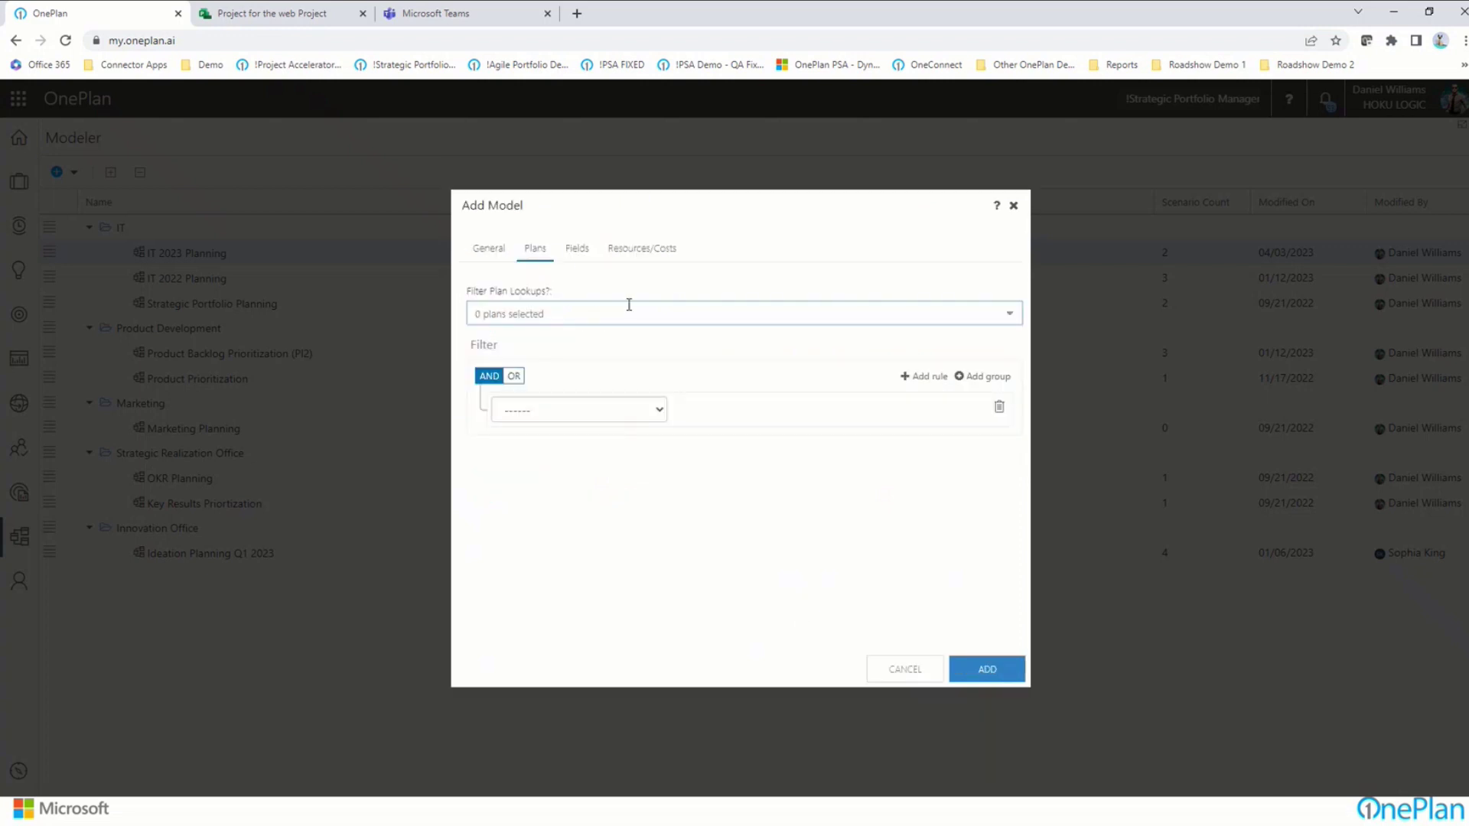
# - Examine the new model's constraint target fields and cost type options, and cancel adding the model
pyautogui.click(576, 247)
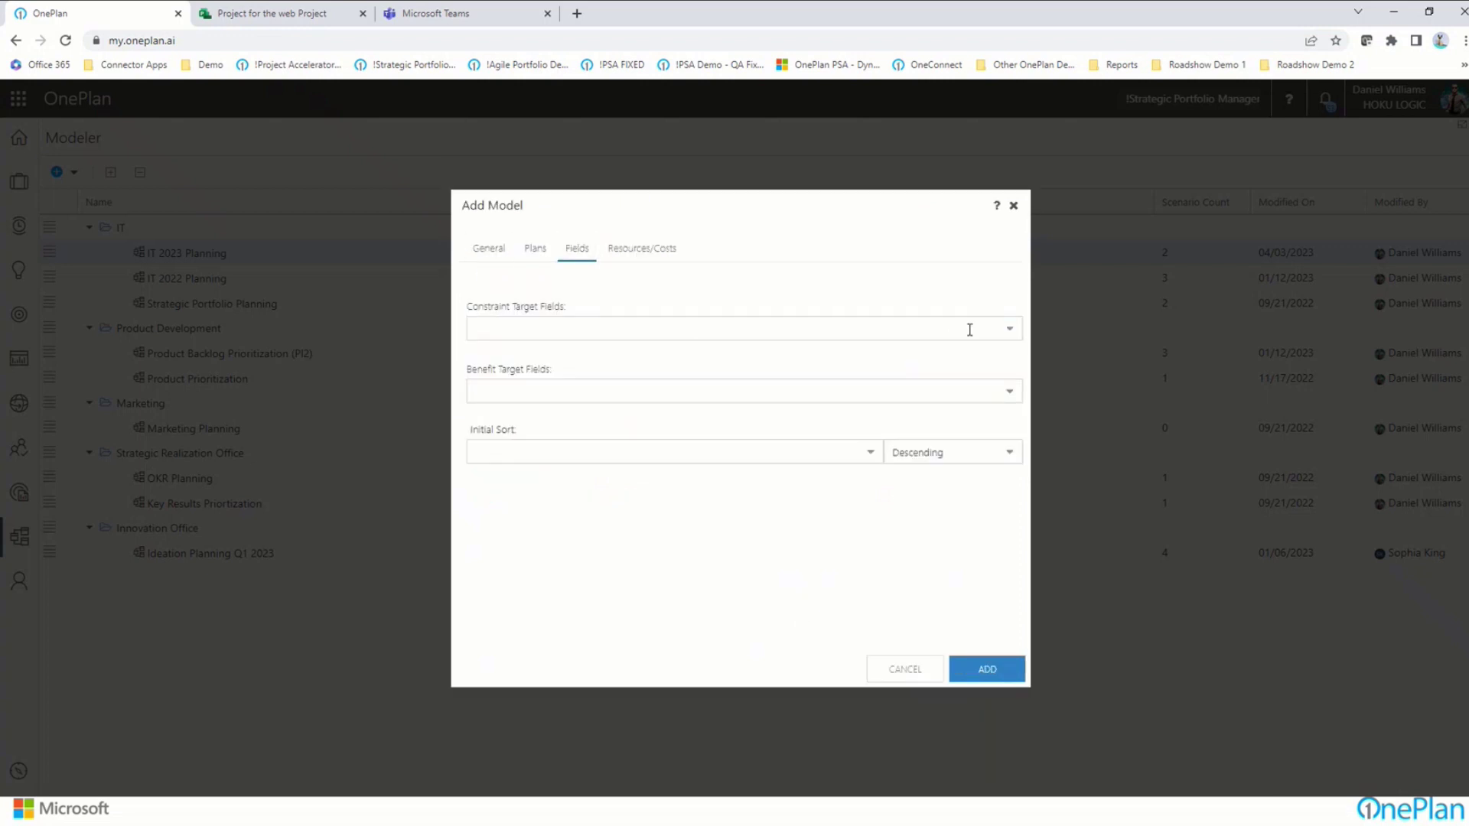
pyautogui.click(1009, 330)
pyautogui.click(874, 238)
pyautogui.click(637, 248)
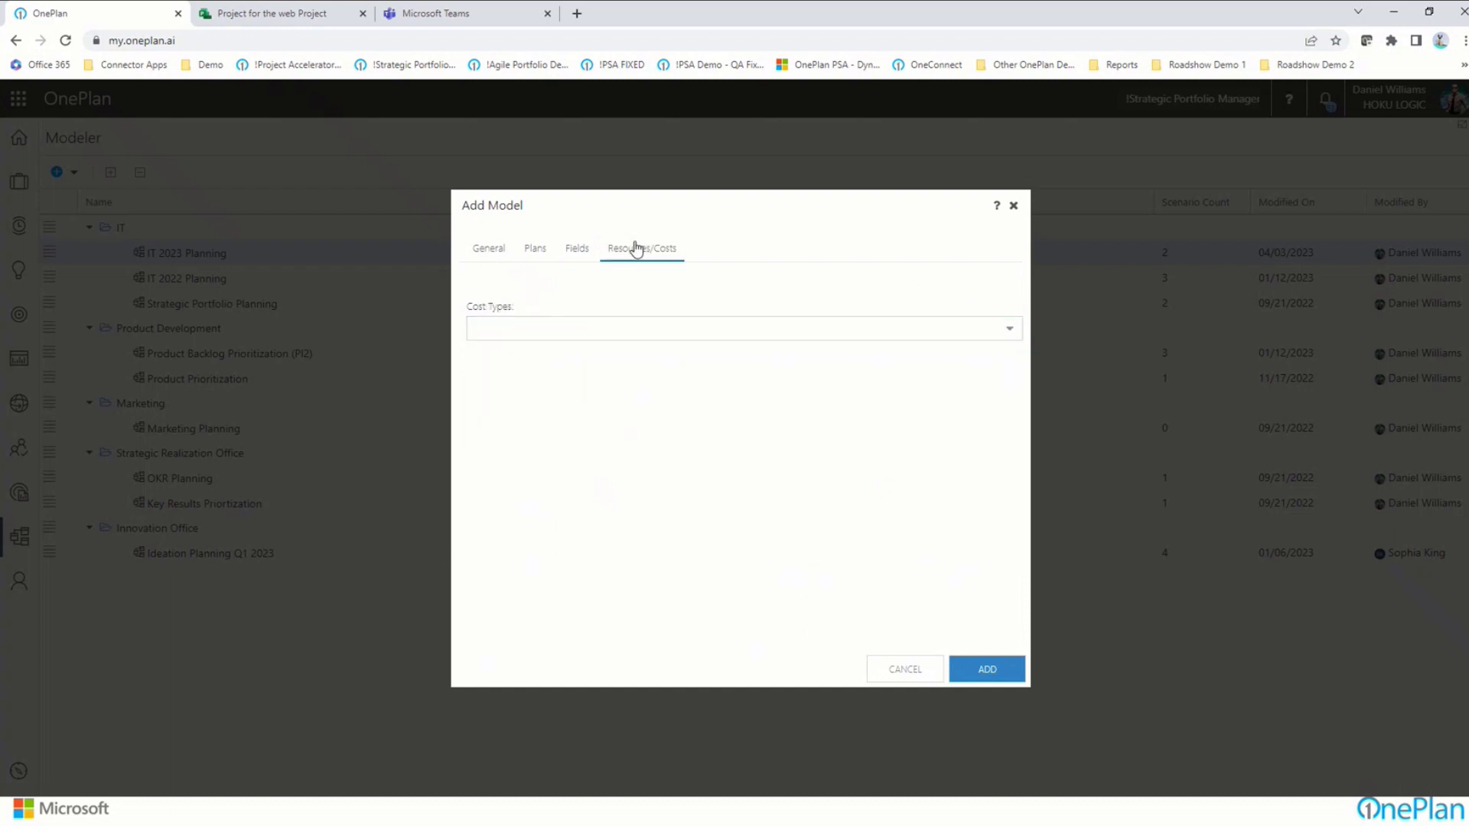
pyautogui.click(1009, 330)
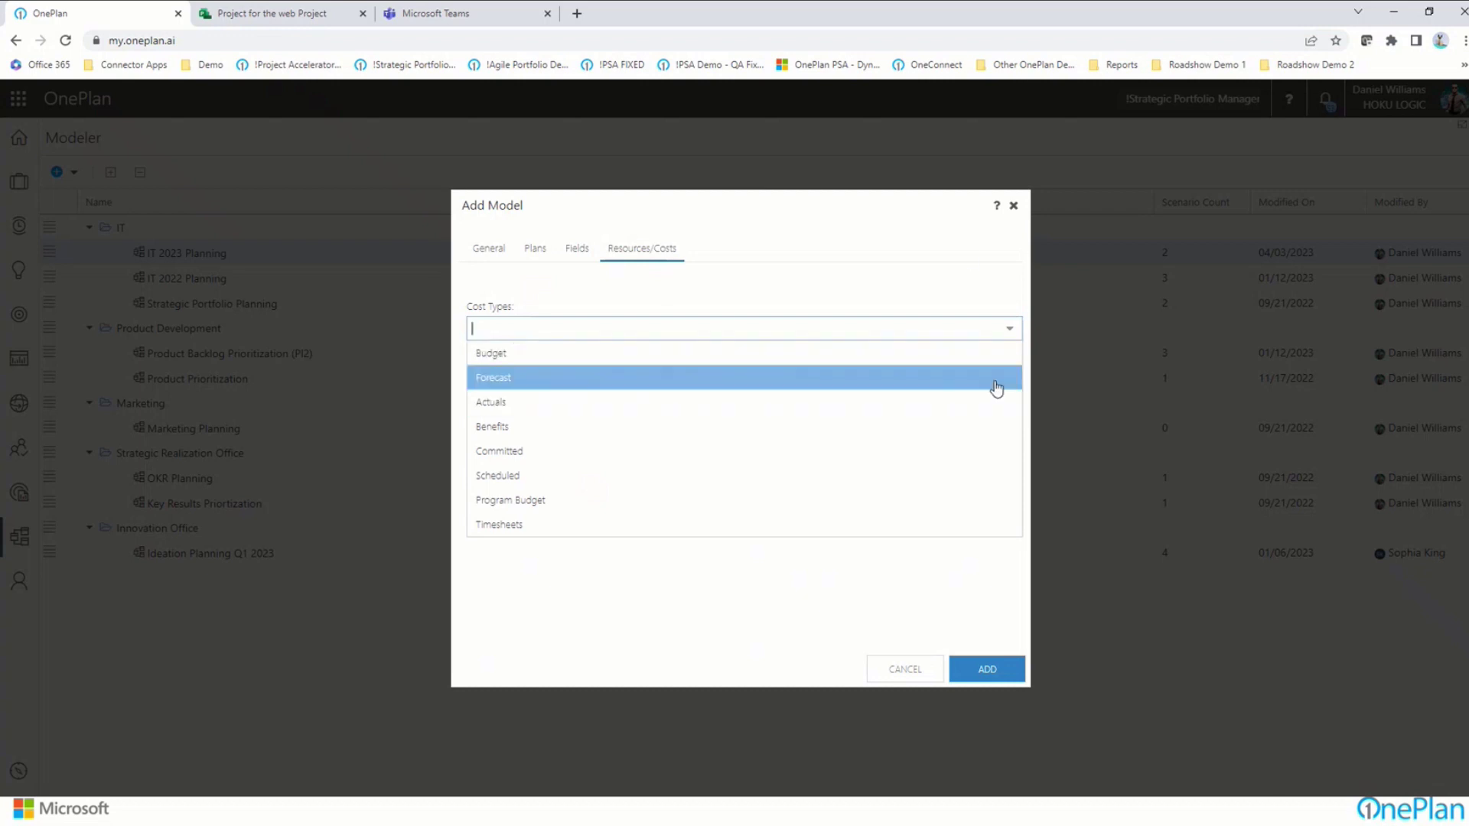
pyautogui.click(893, 670)
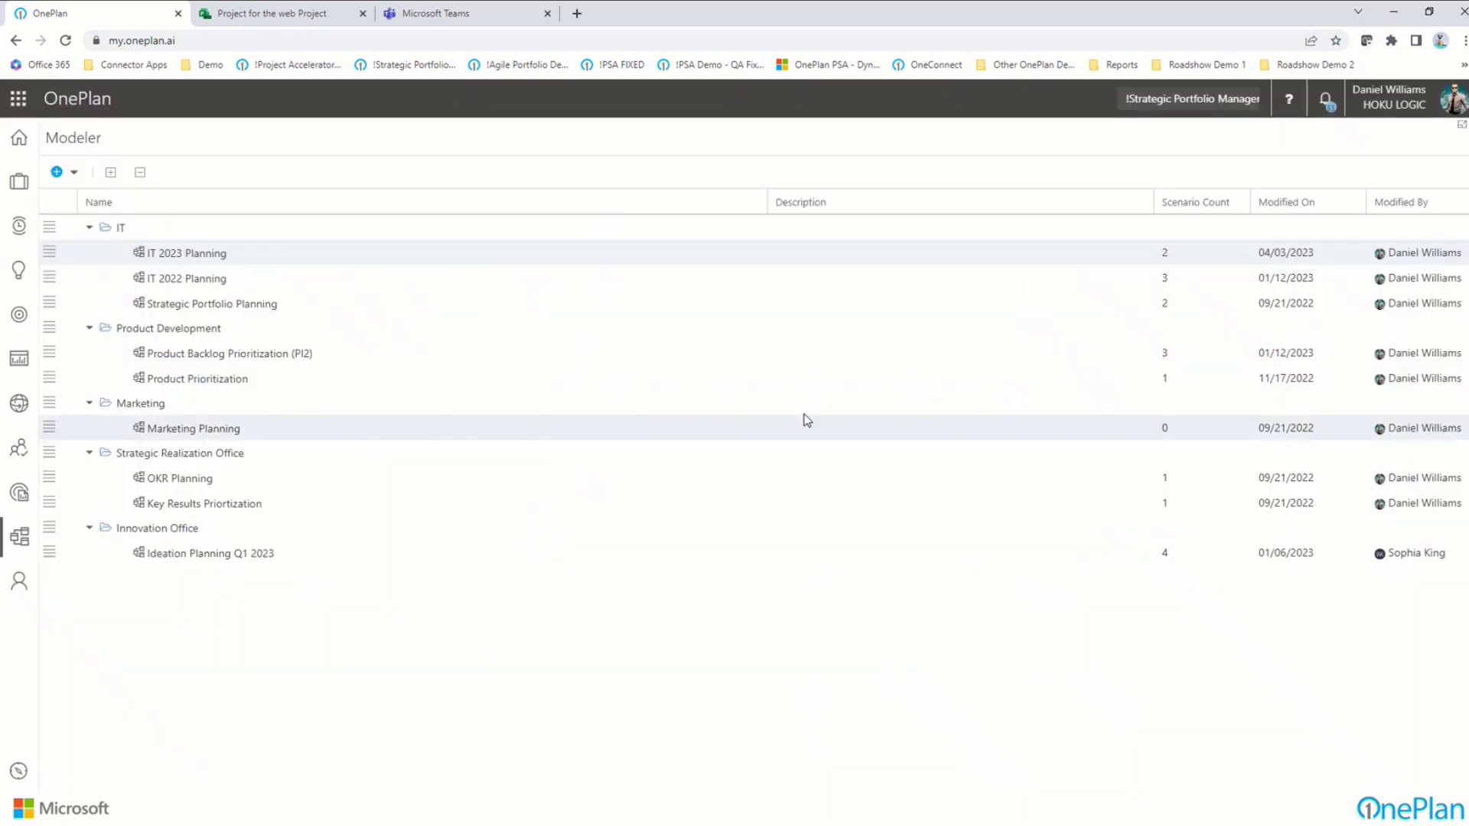
# - Open the IT 2023 Planning model and apply the $20M Budget scenario
pyautogui.click(174, 255)
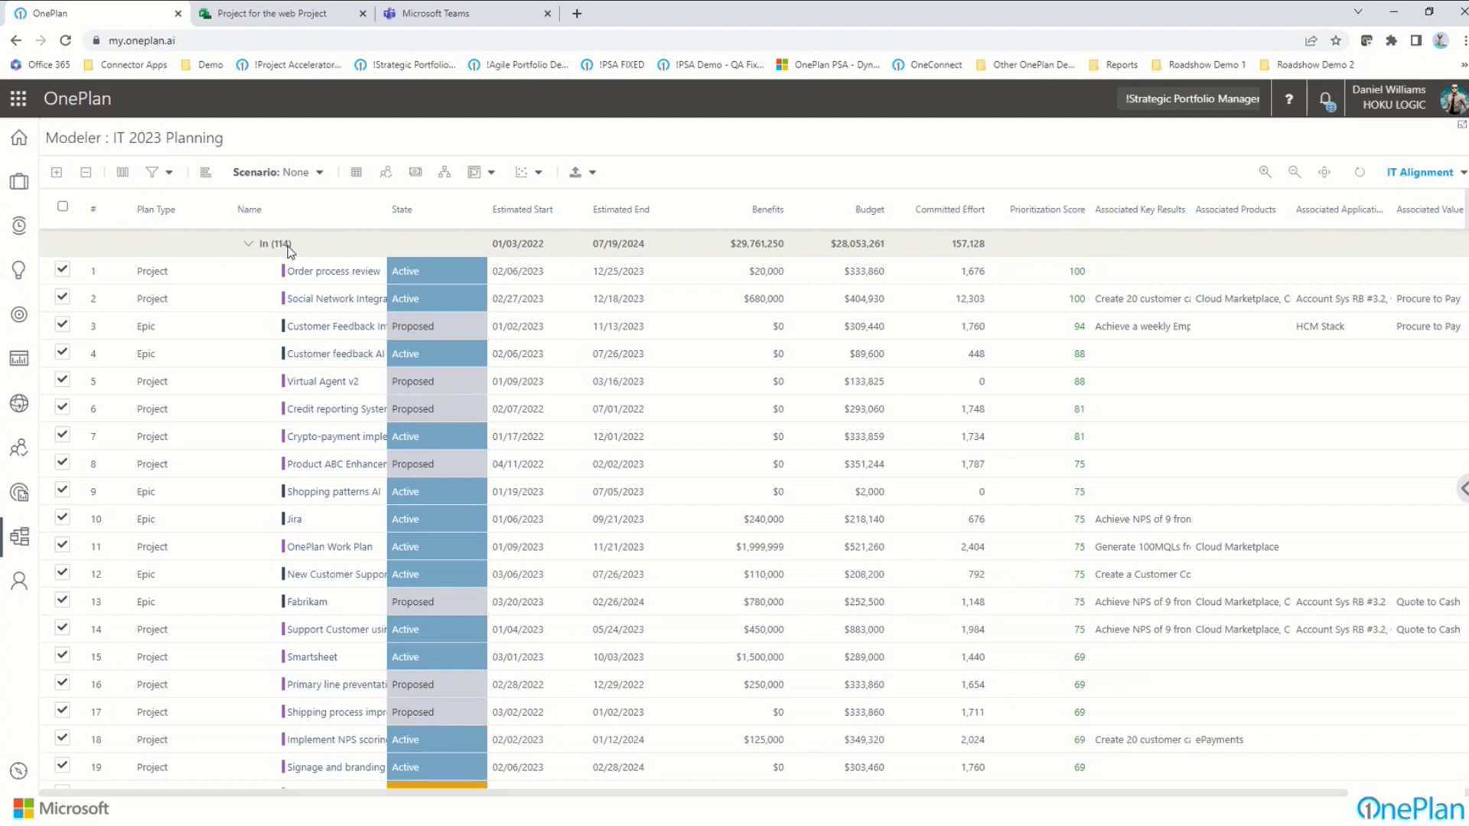
pyautogui.click(320, 174)
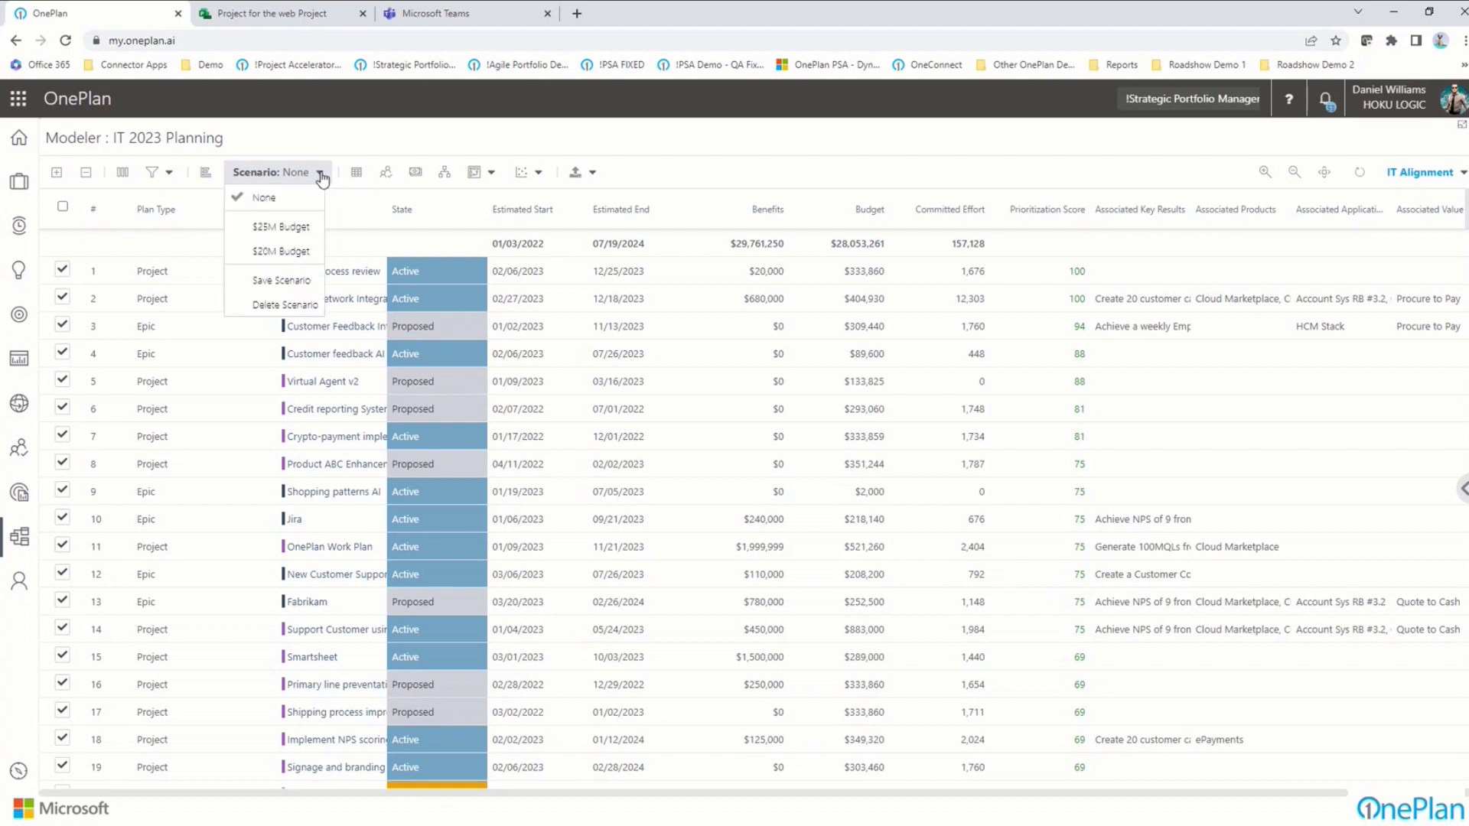
pyautogui.click(264, 253)
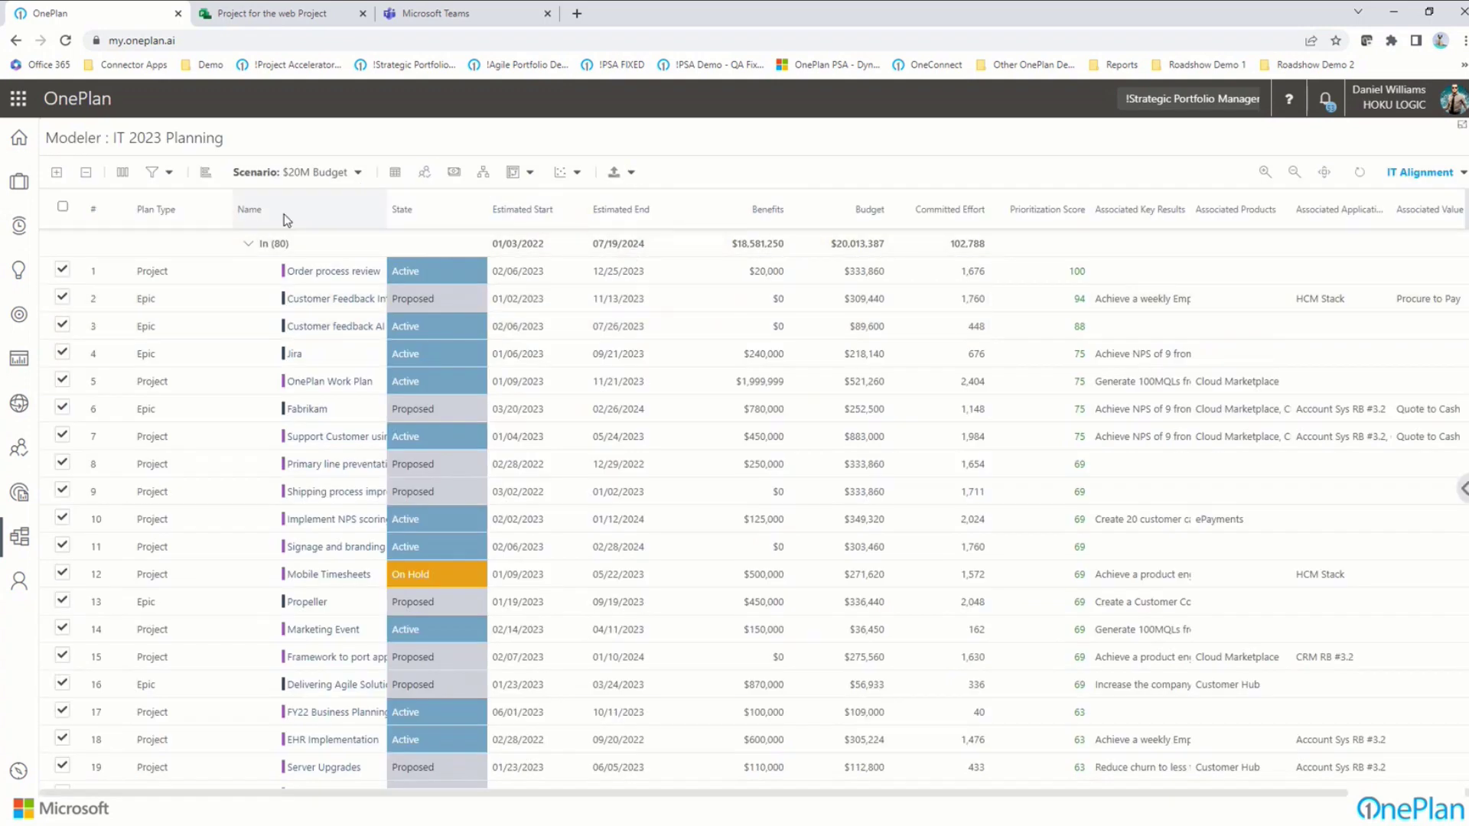
# - Collapse the In plans of the current scenario, apply the $25M Budget scenario, and collapse its In plans too
pyautogui.click(248, 250)
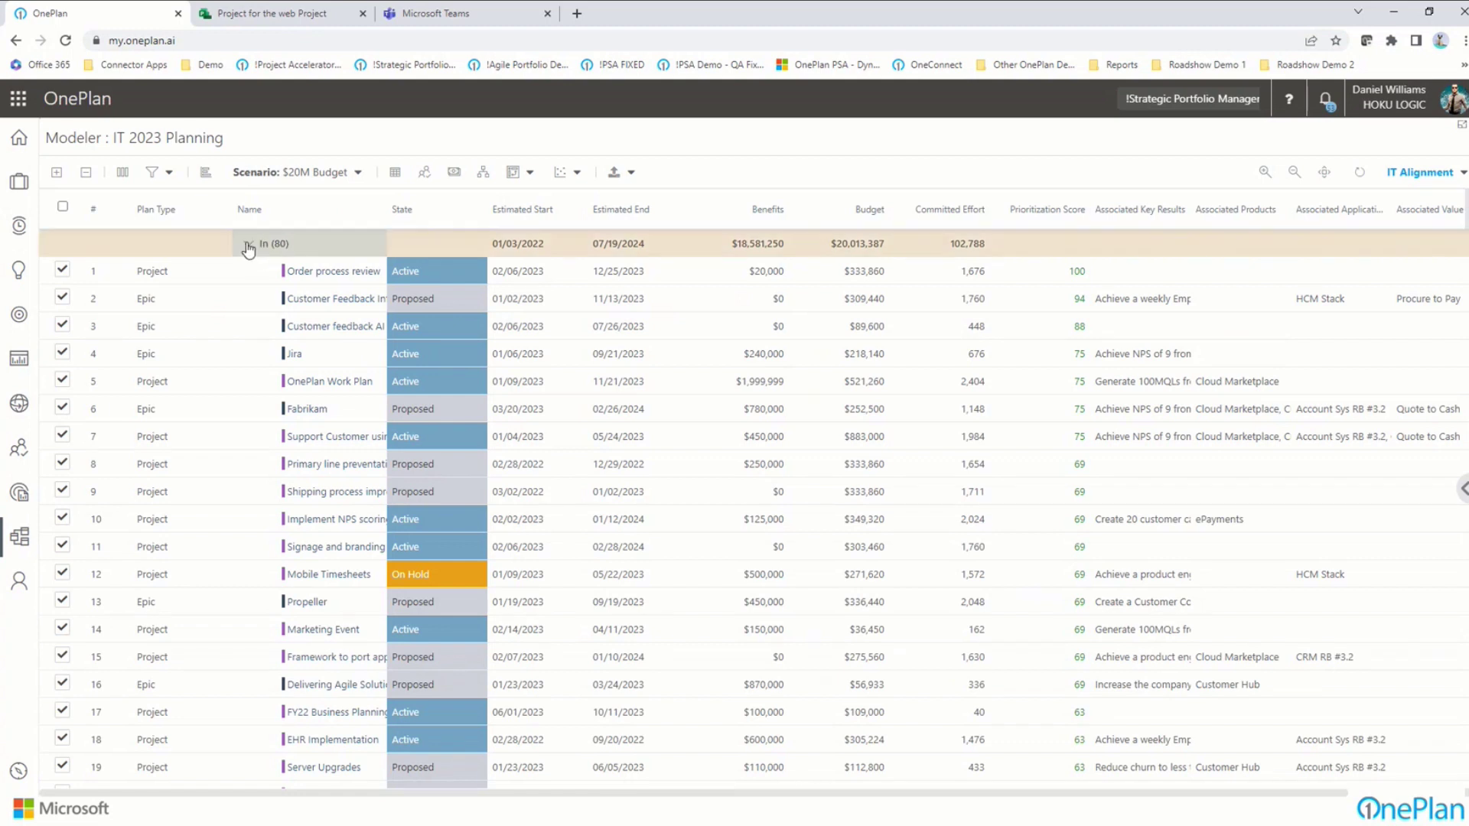
pyautogui.click(249, 247)
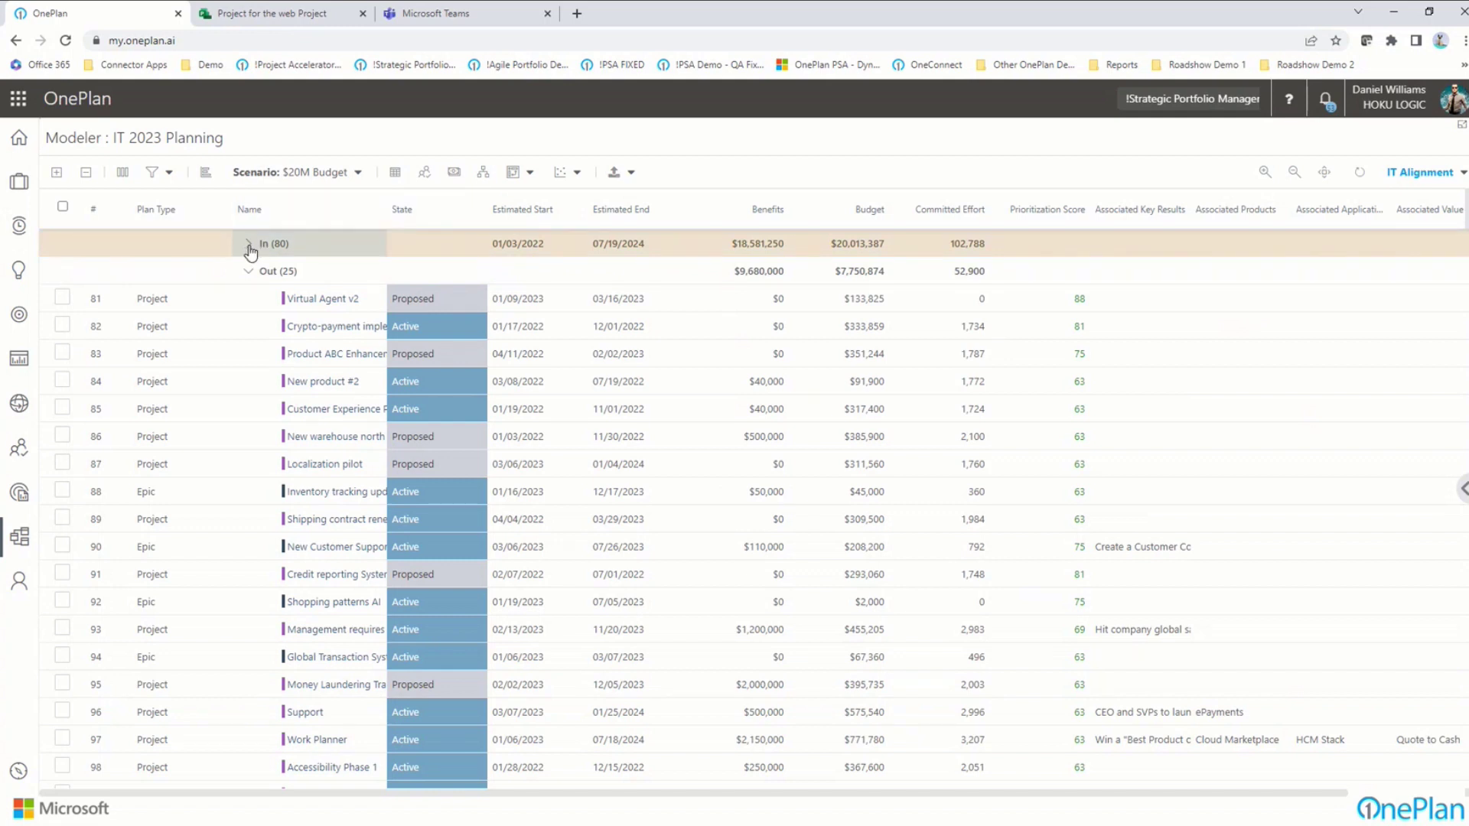
pyautogui.click(359, 173)
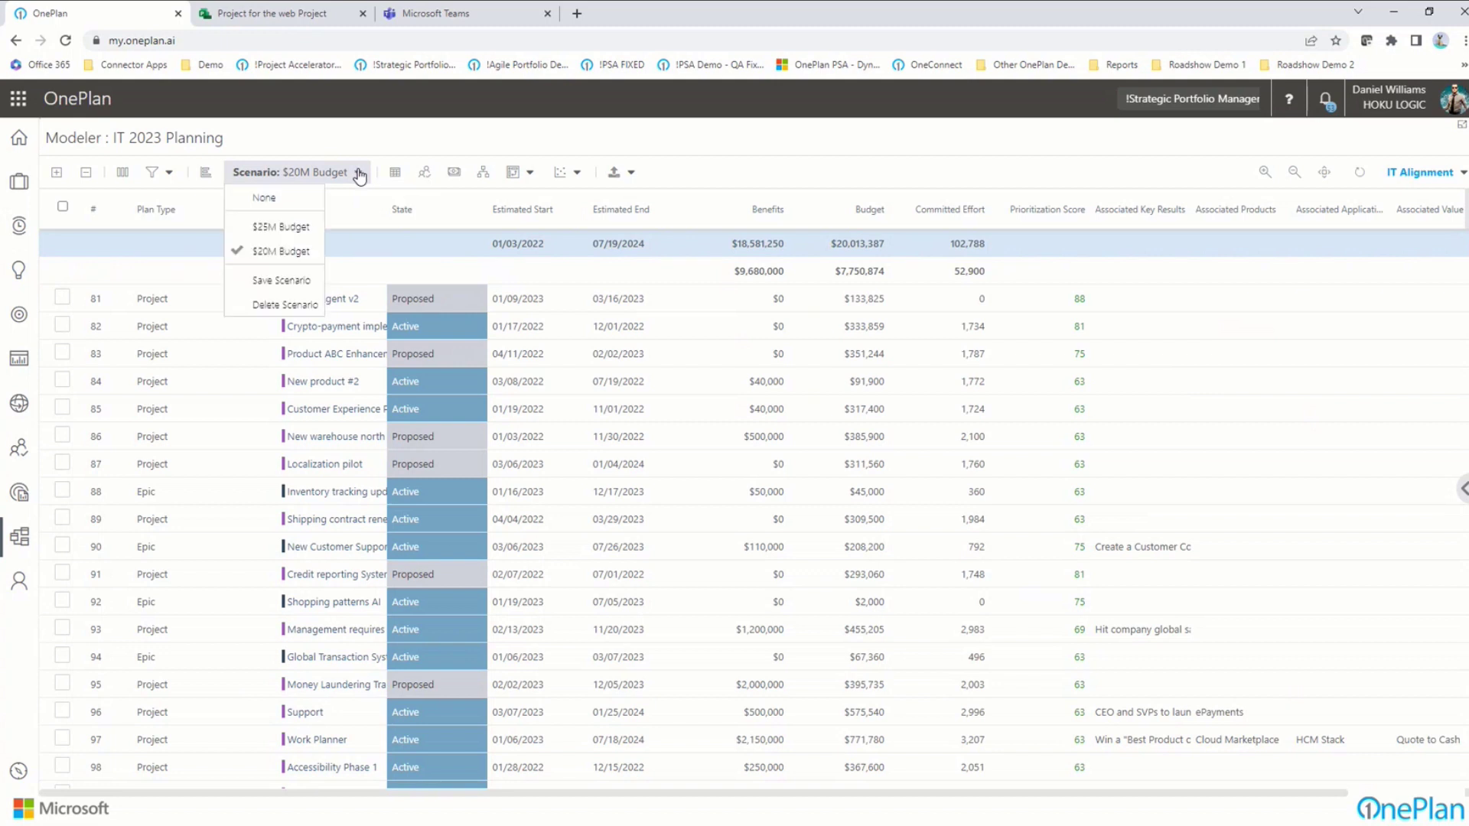
pyautogui.click(291, 227)
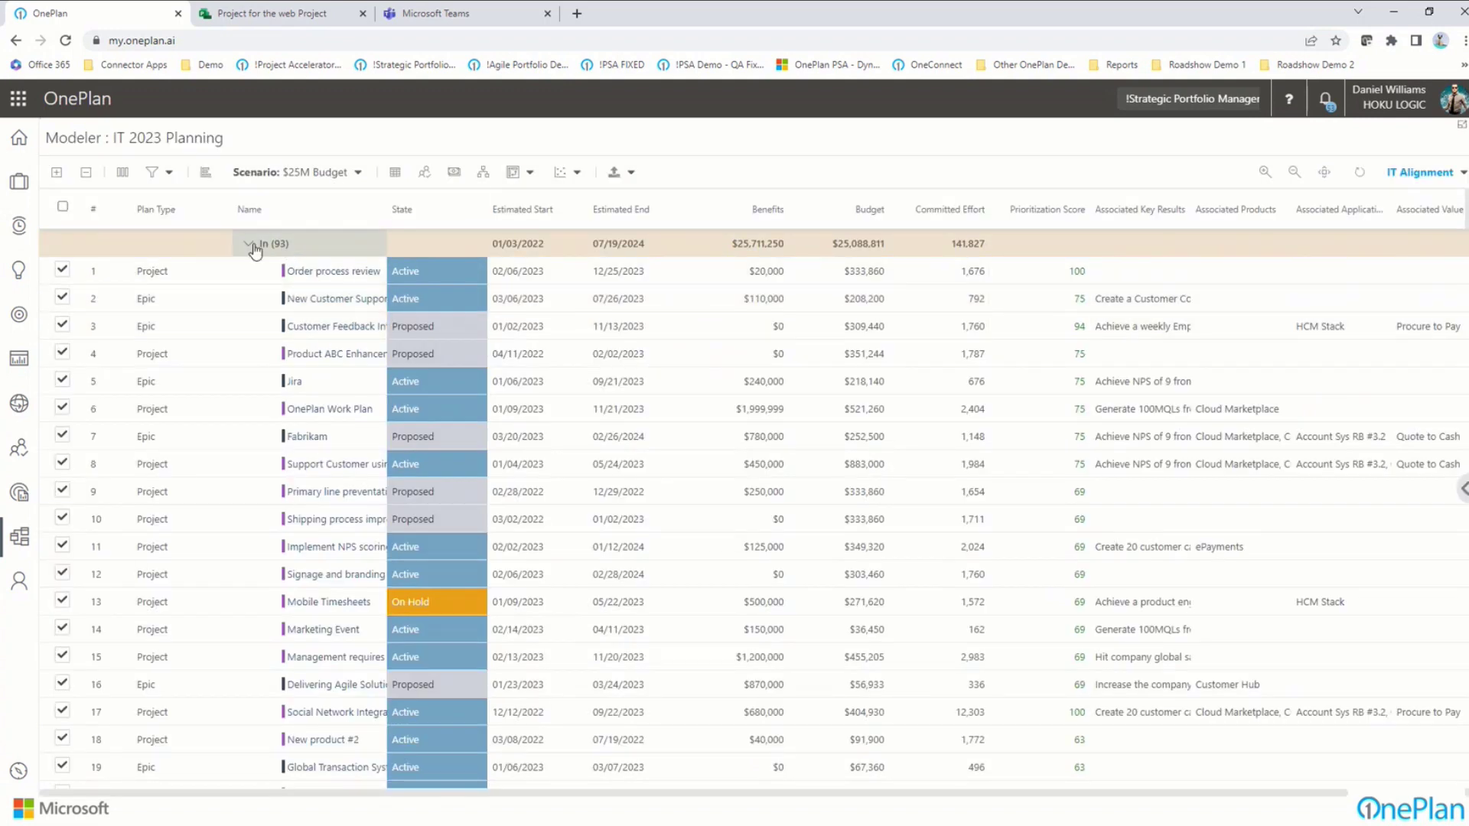
pyautogui.click(247, 243)
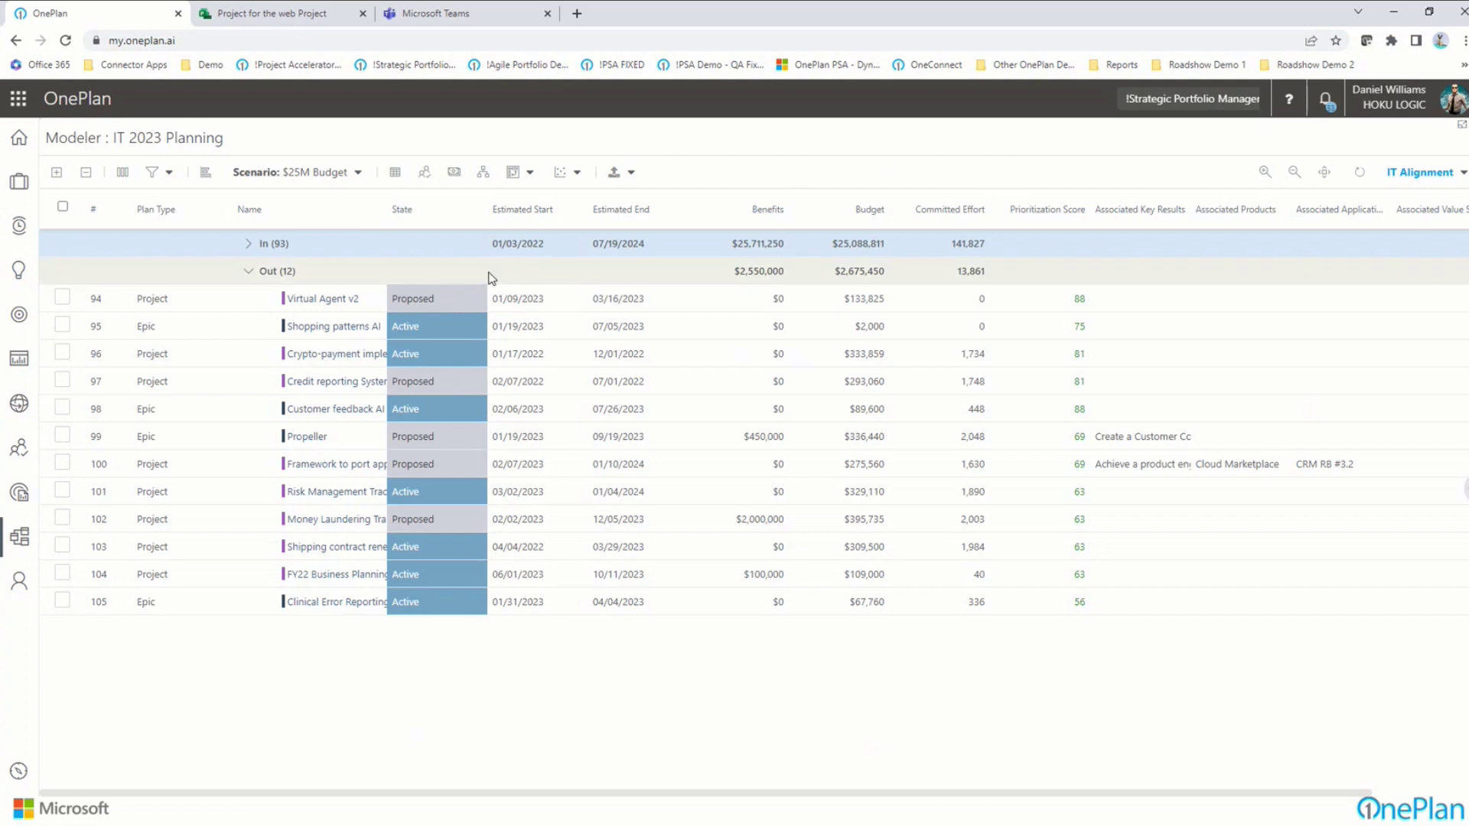
pyautogui.click(357, 176)
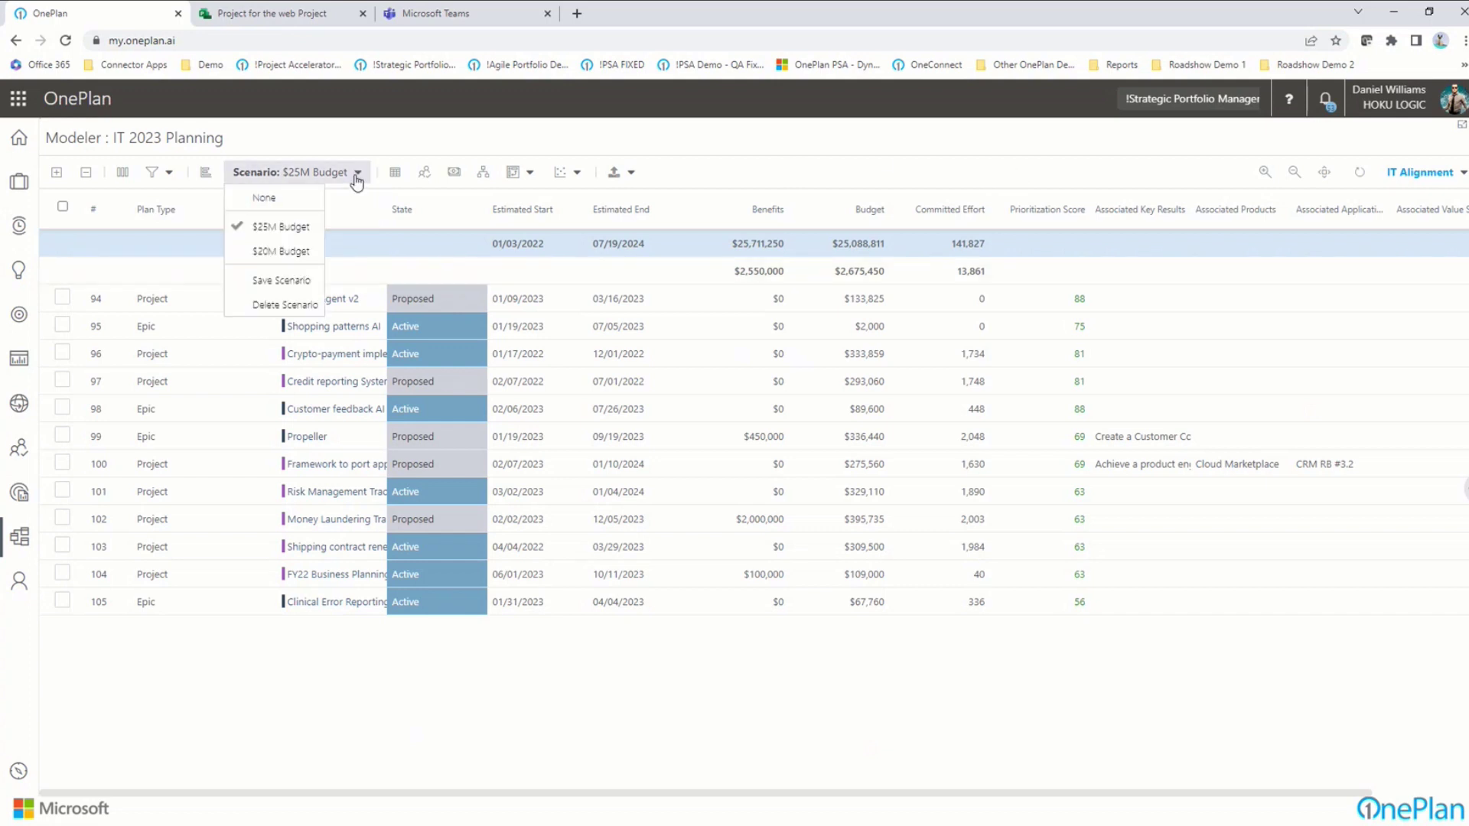
pyautogui.click(440, 129)
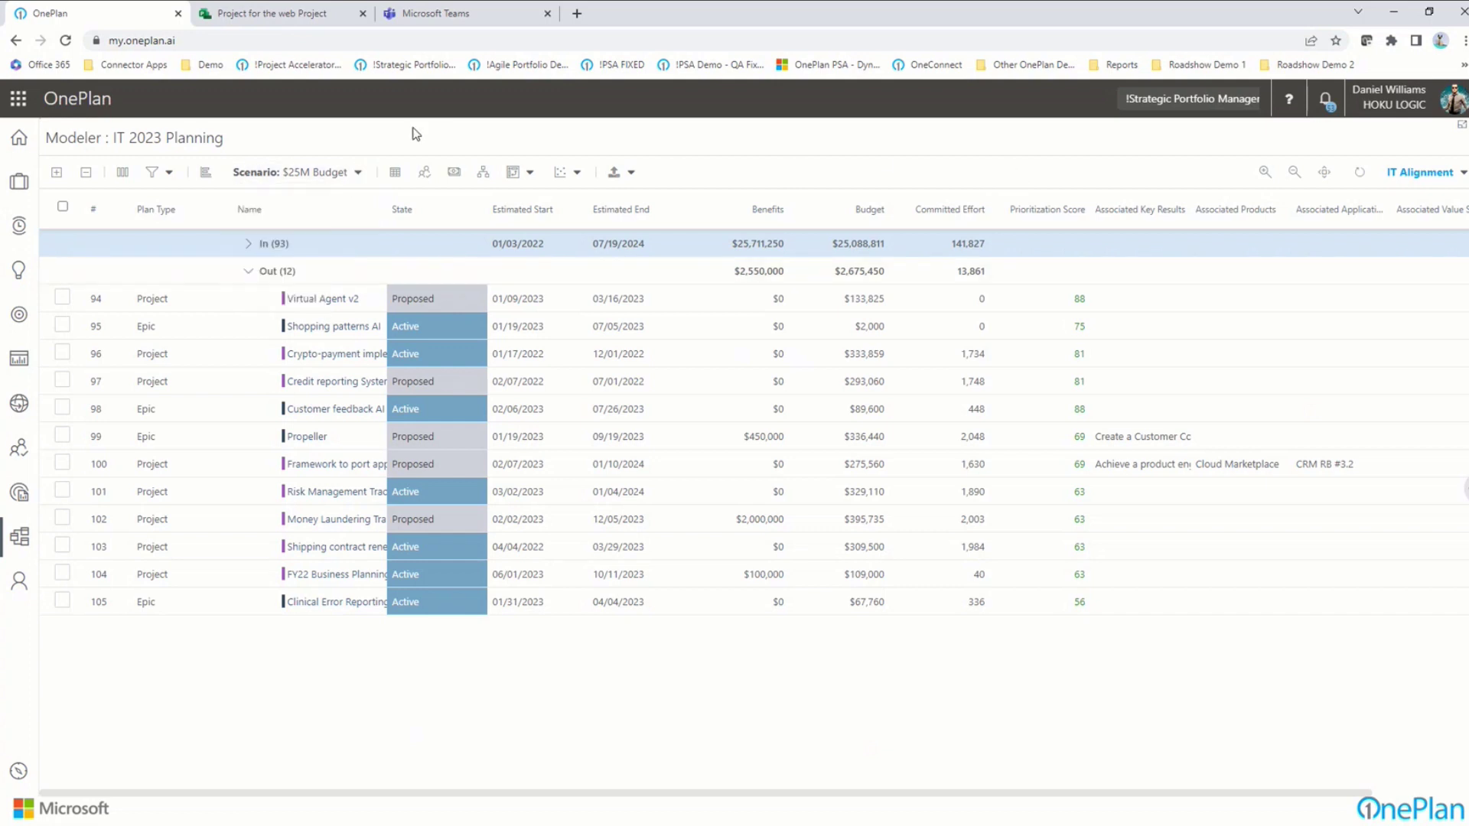
# - Compare the $25M Budget and $20M Budget scenarios in detail, examining each plan's selection and priority
pyautogui.click(394, 176)
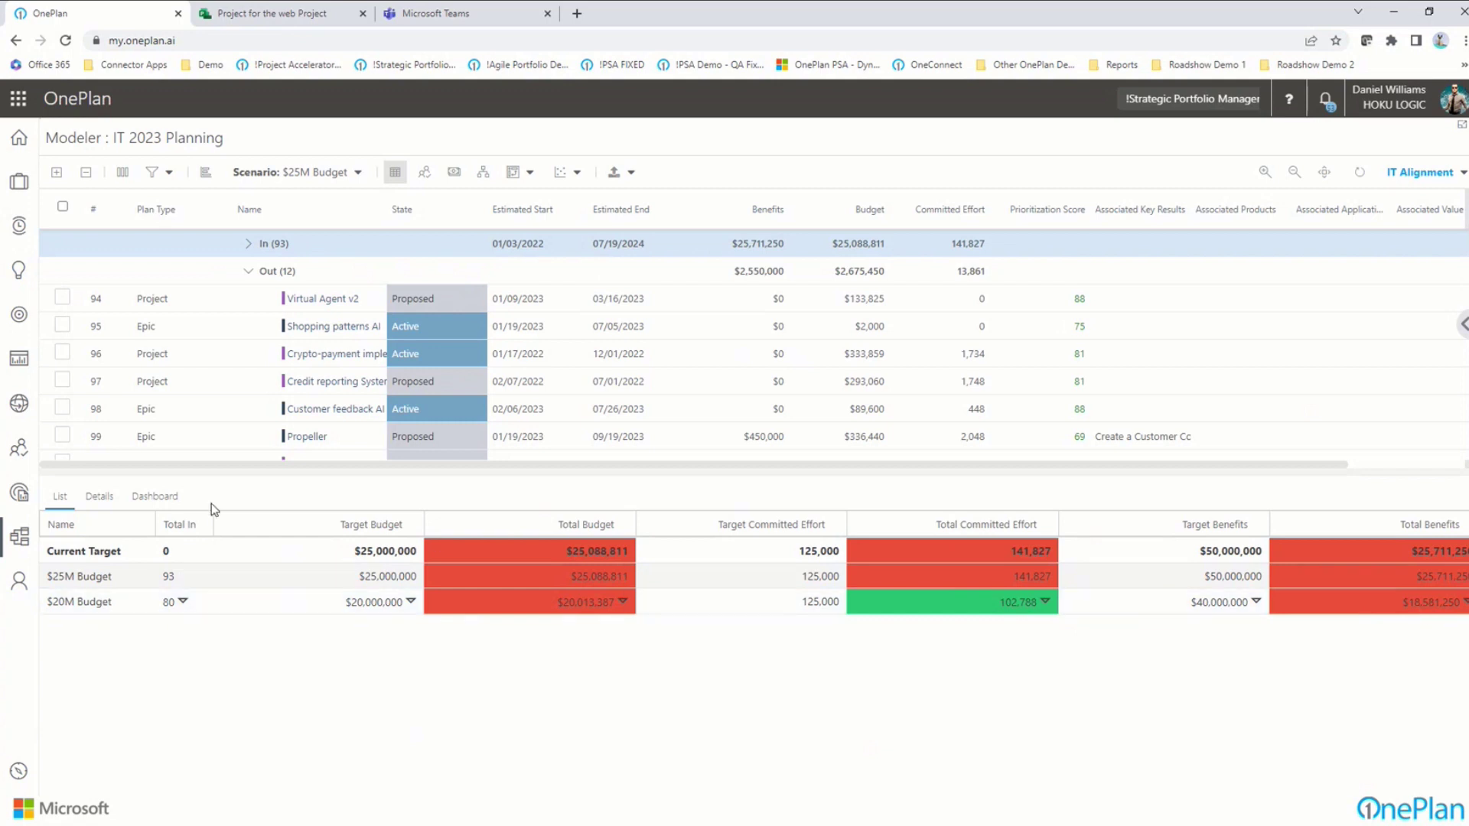
pyautogui.click(100, 497)
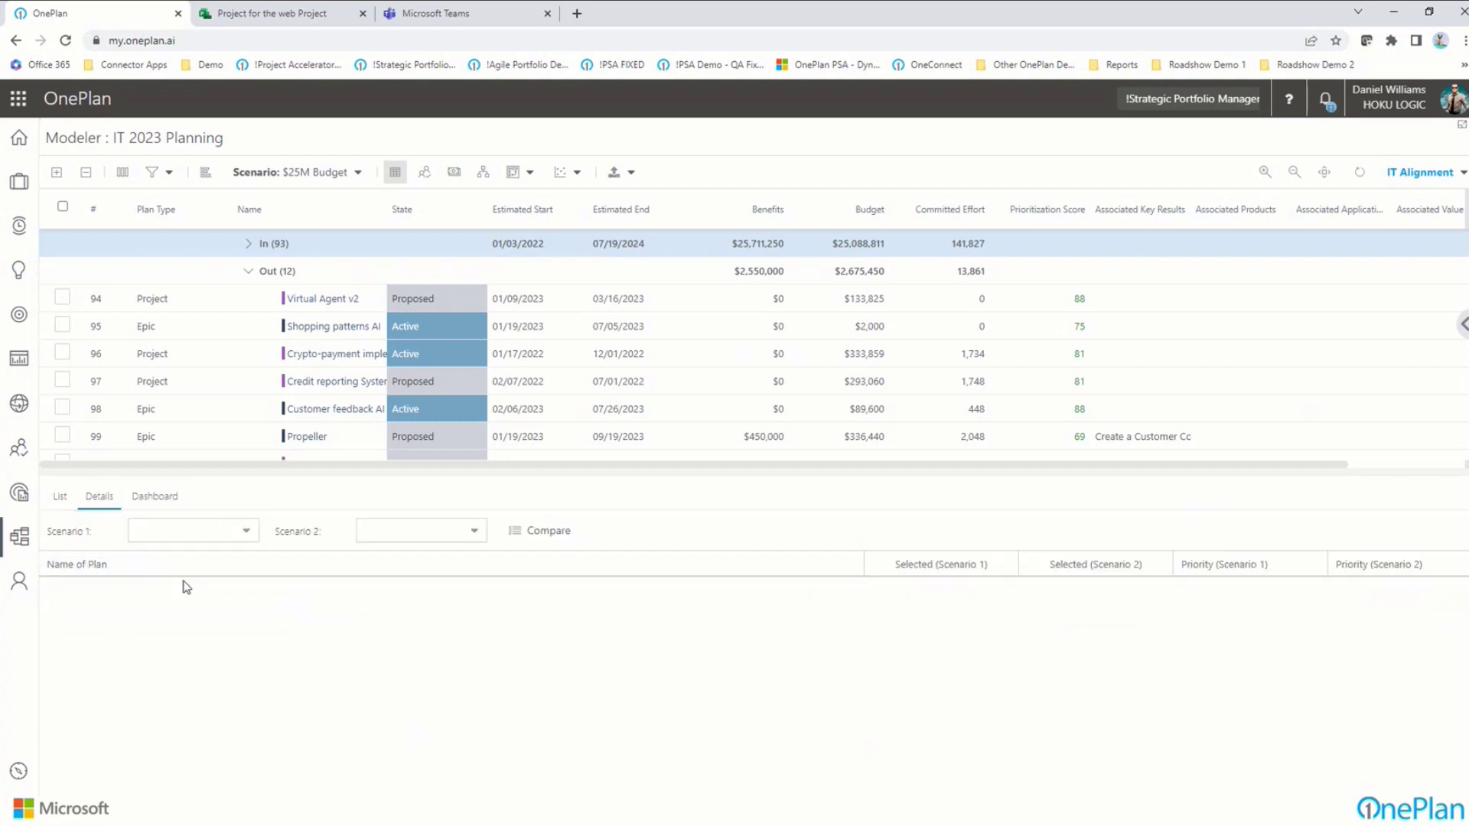
pyautogui.click(244, 533)
pyautogui.click(196, 558)
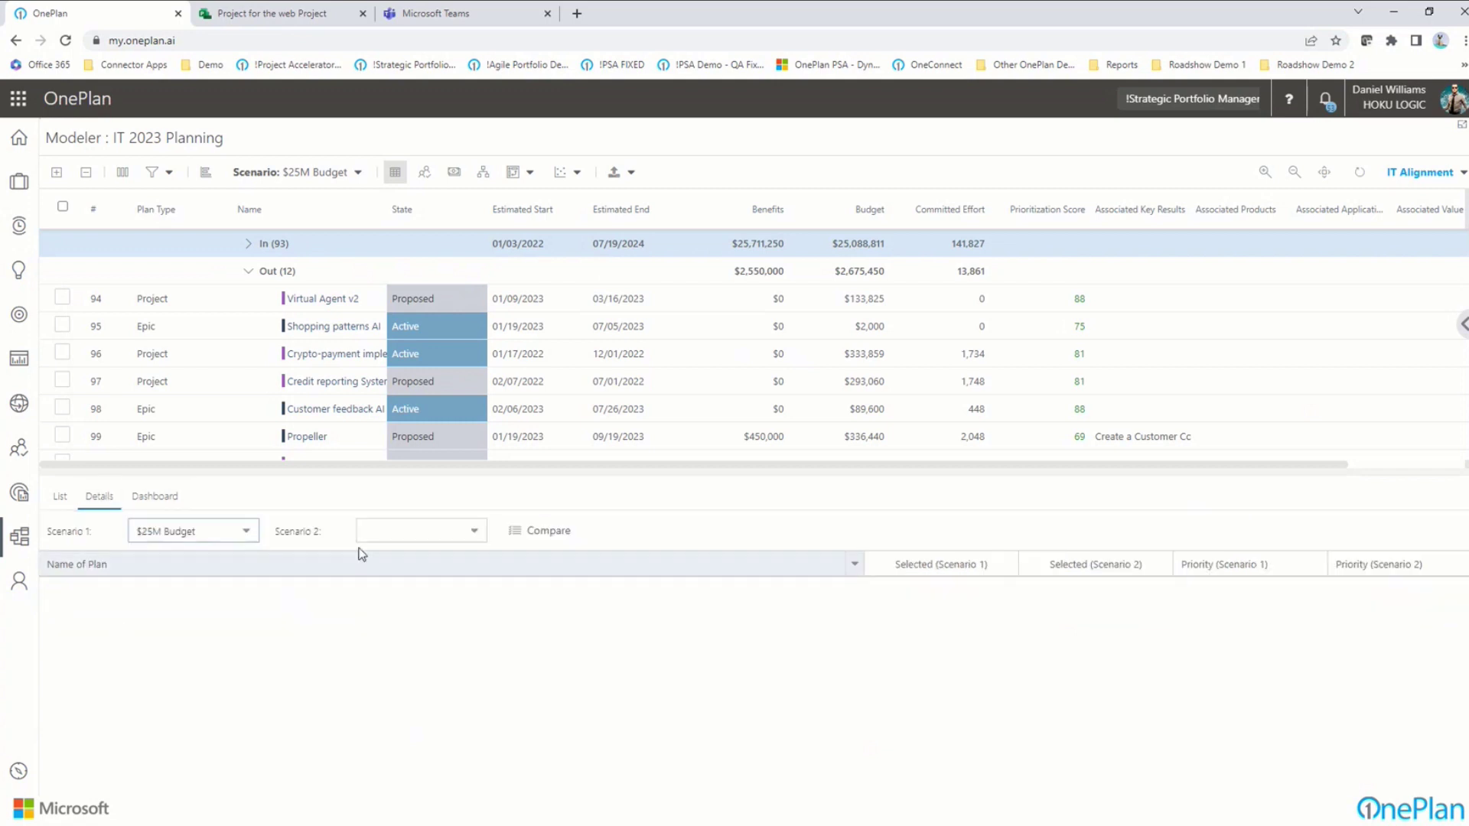
pyautogui.click(474, 534)
pyautogui.click(407, 582)
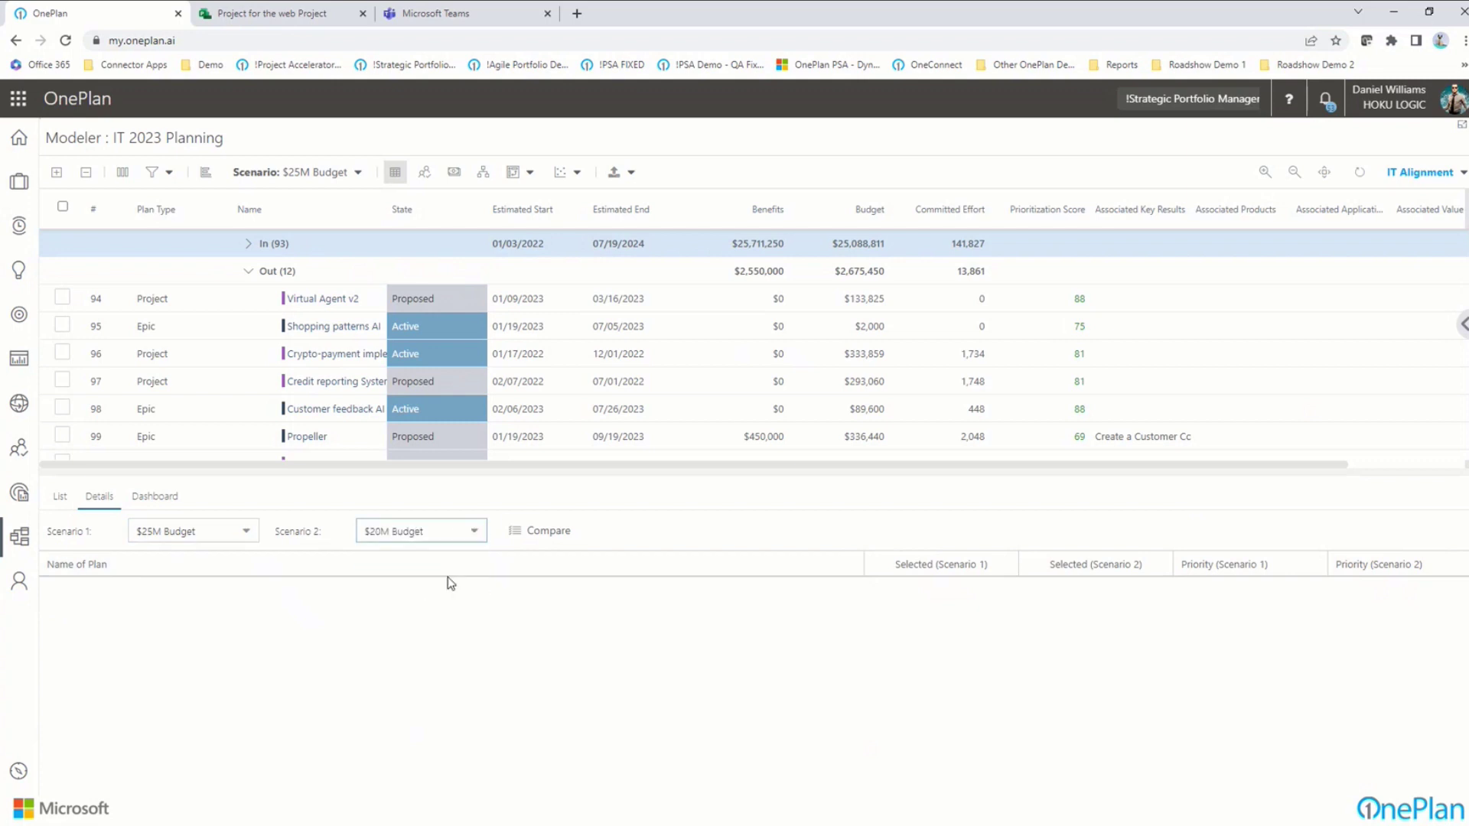
pyautogui.click(542, 531)
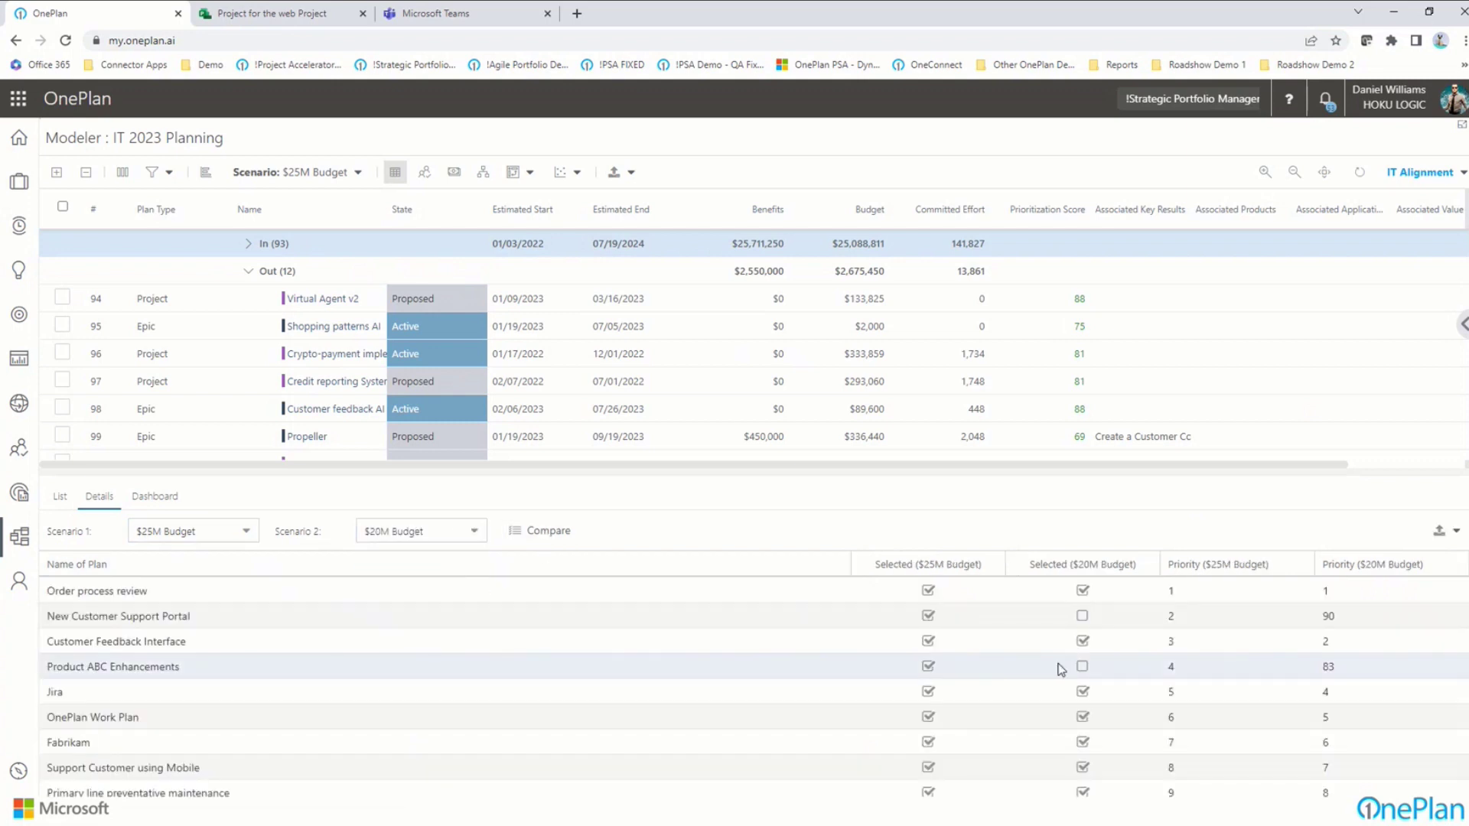
pyautogui.scroll(-9, 1064, 669)
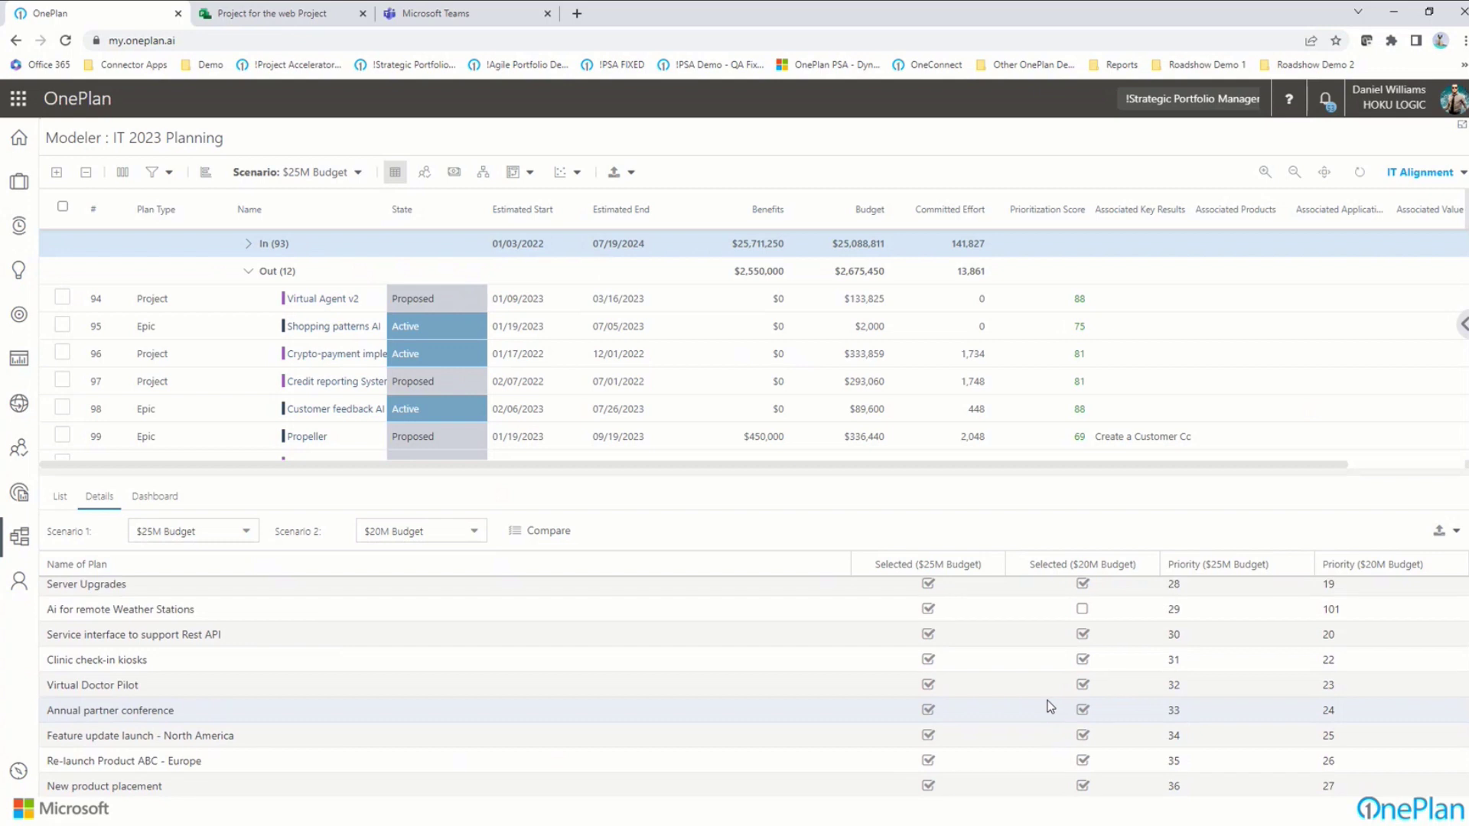
pyautogui.scroll(8, 1071, 711)
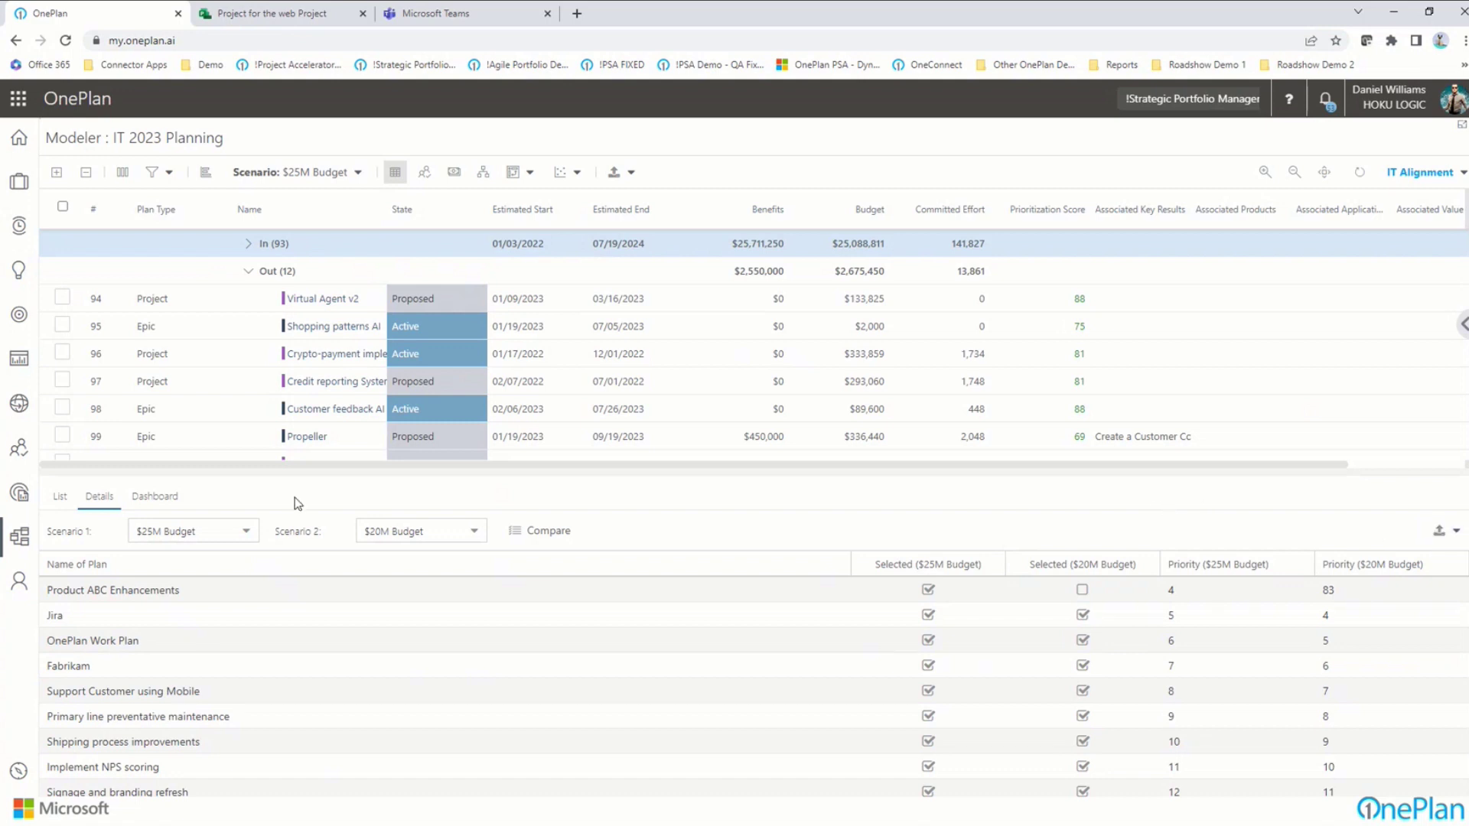
# - Chart the $25M Budget scenario against the $20M Budget scenario in the comparison dashboard
pyautogui.click(164, 499)
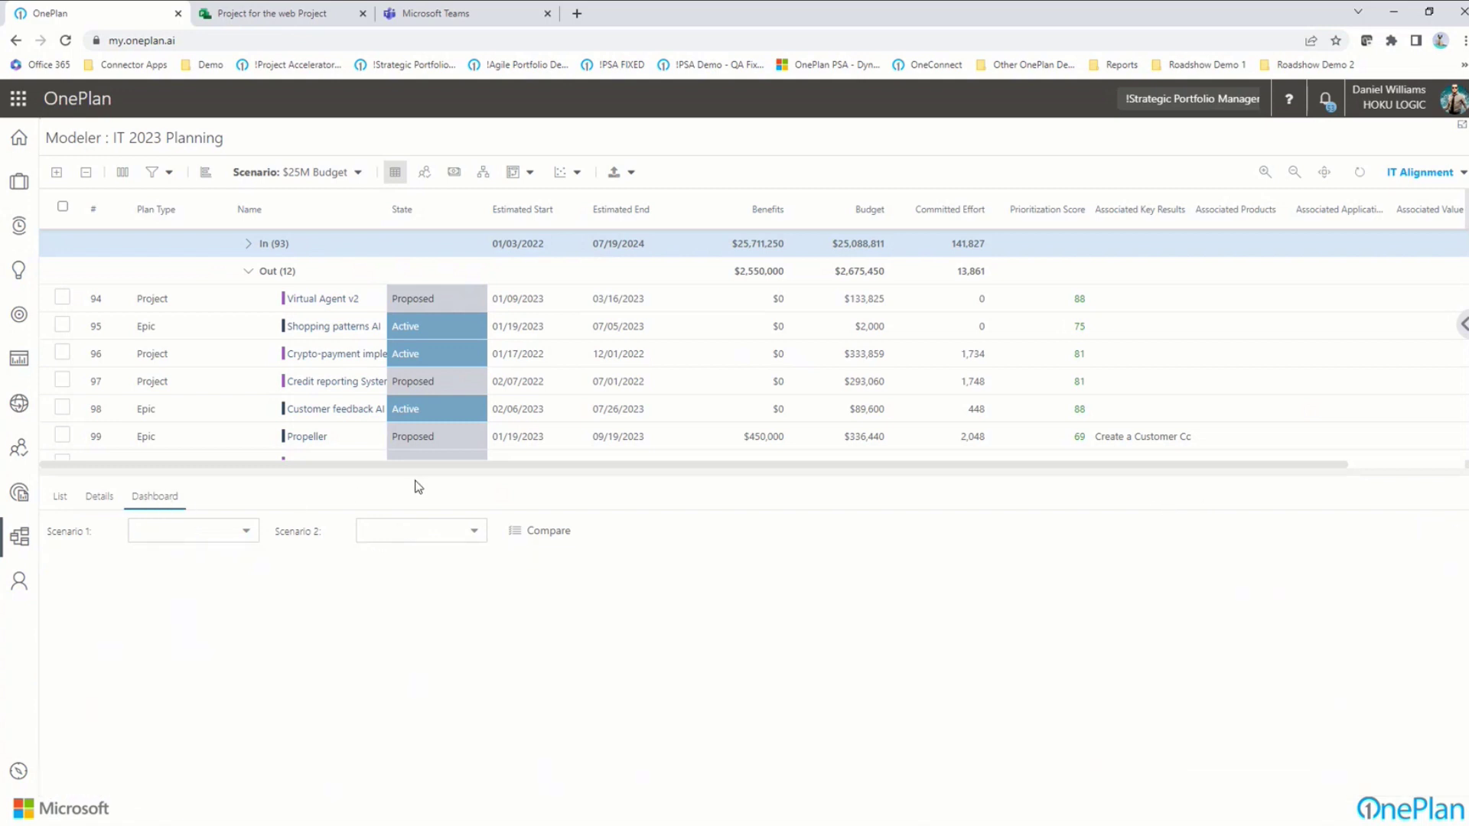
pyautogui.click(249, 539)
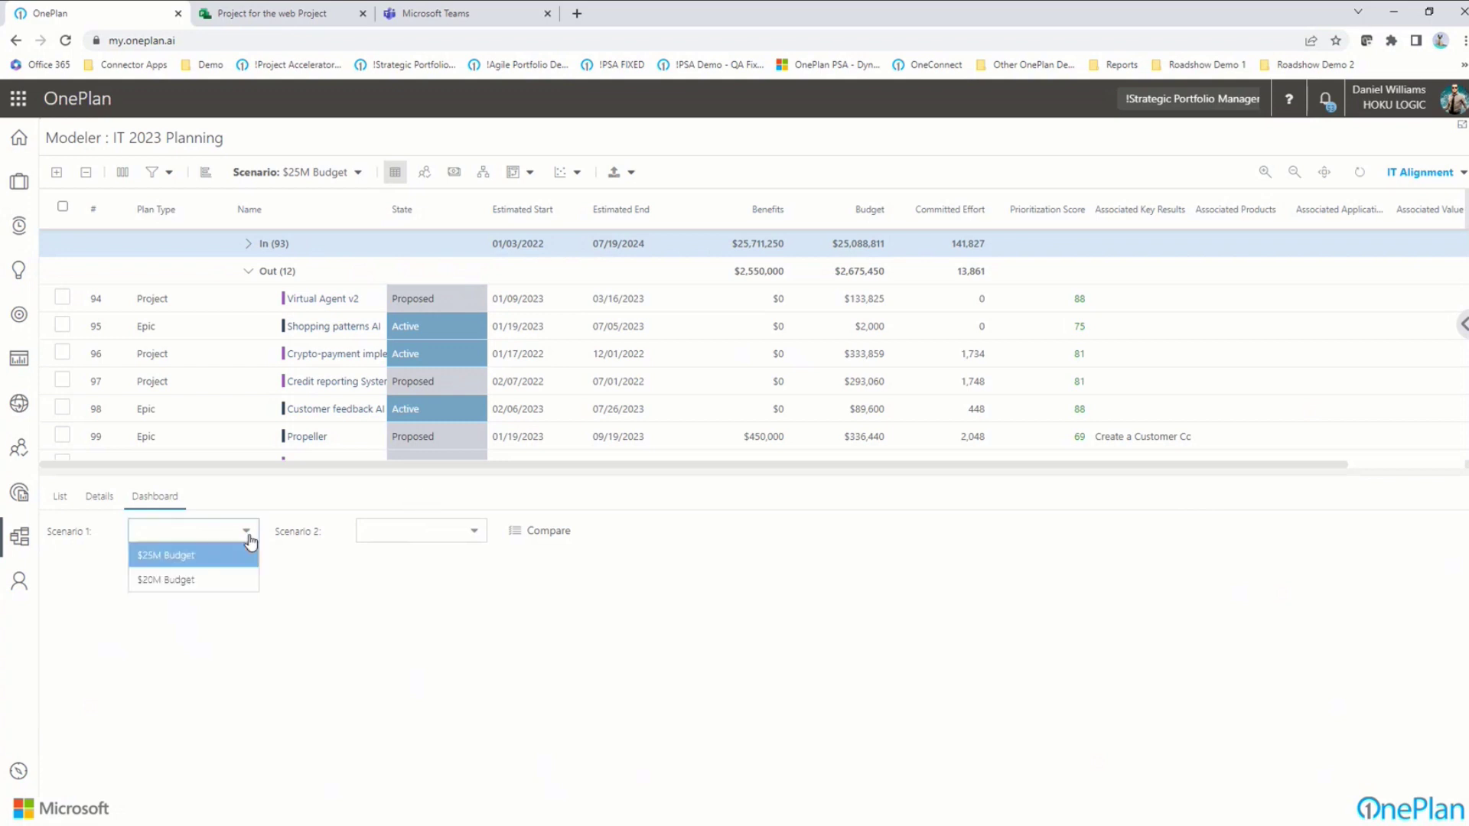
pyautogui.click(200, 556)
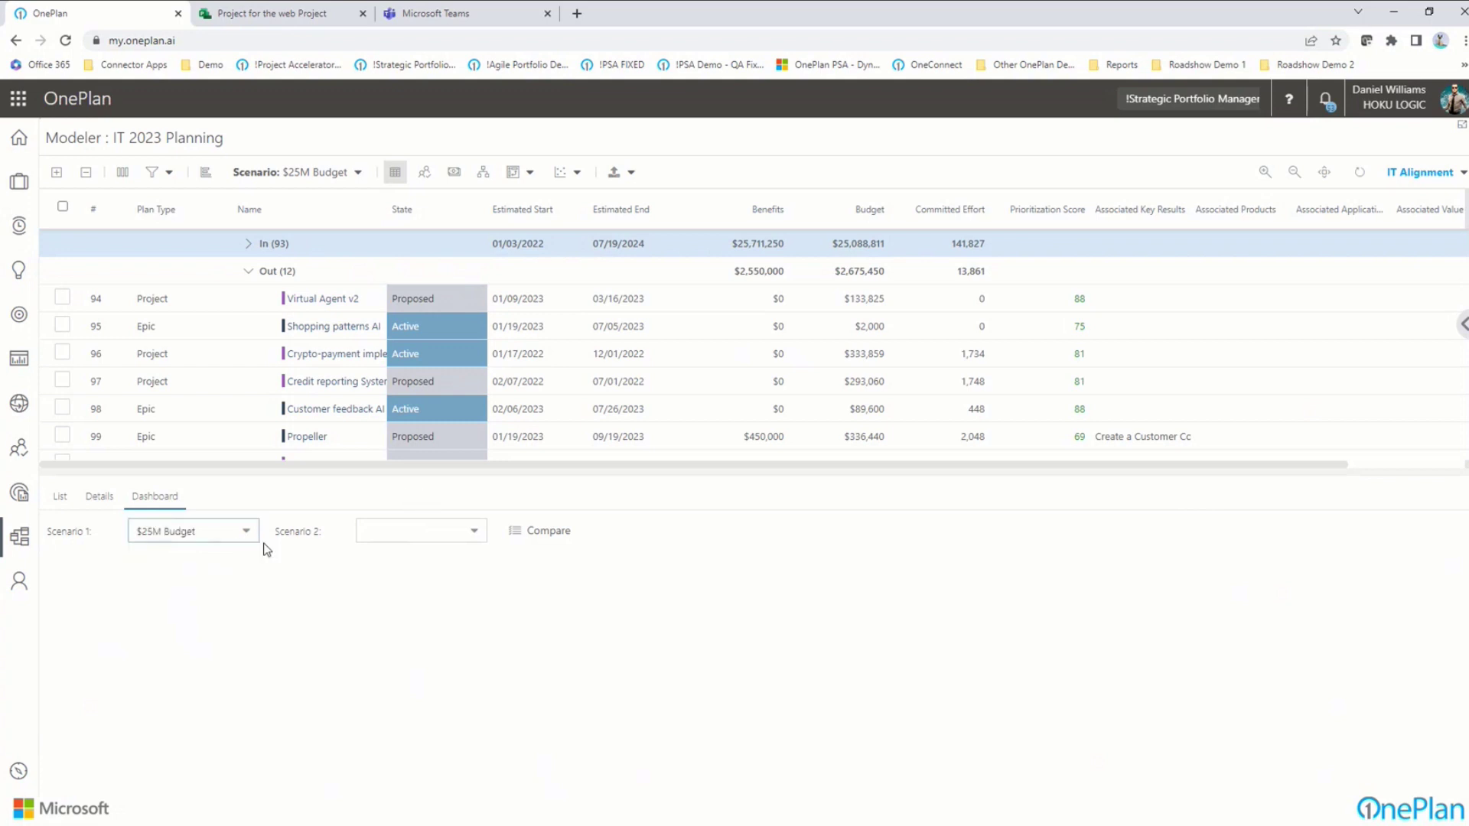
pyautogui.click(474, 539)
pyautogui.click(406, 577)
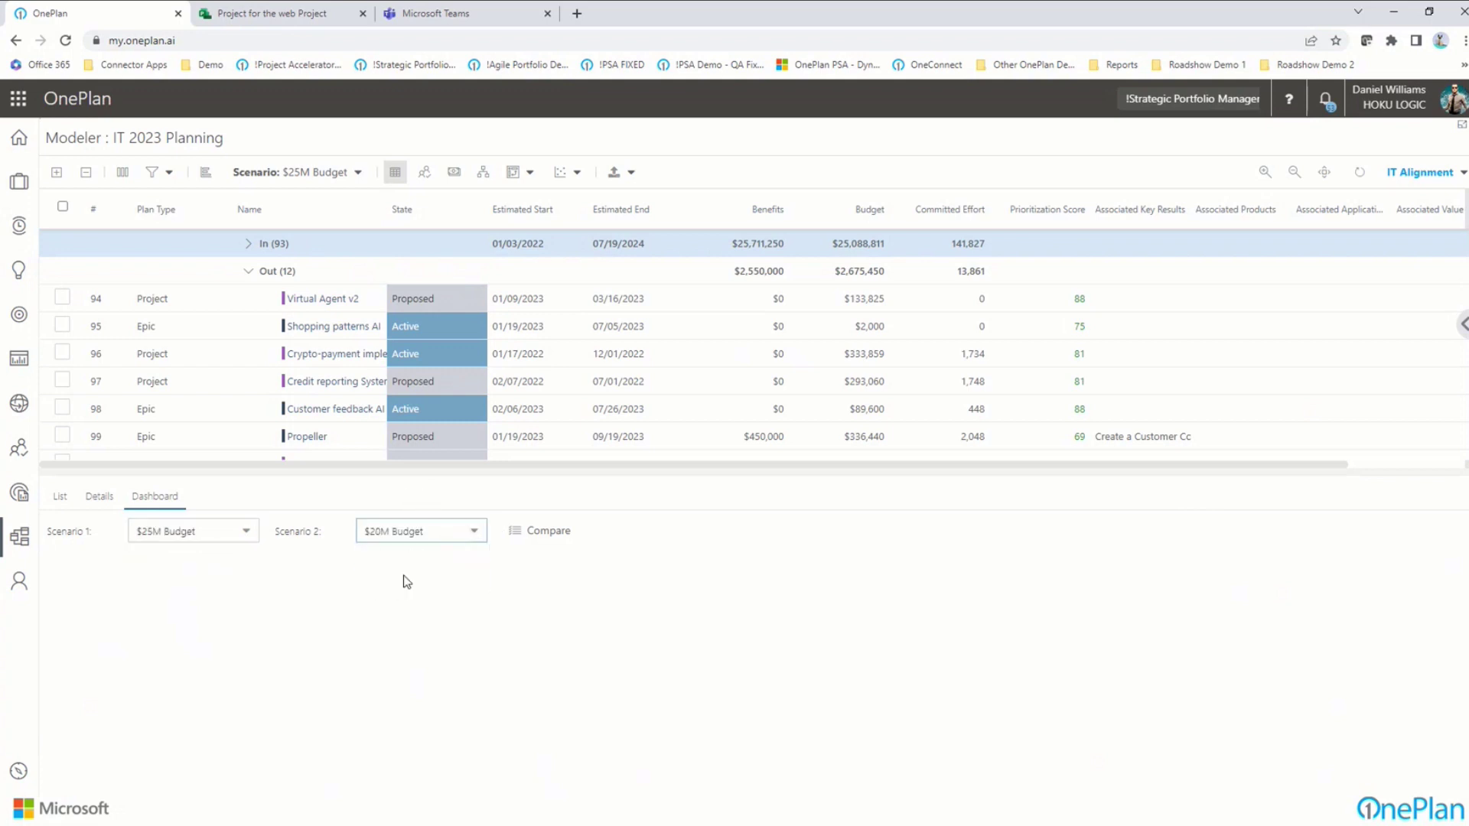
pyautogui.click(543, 539)
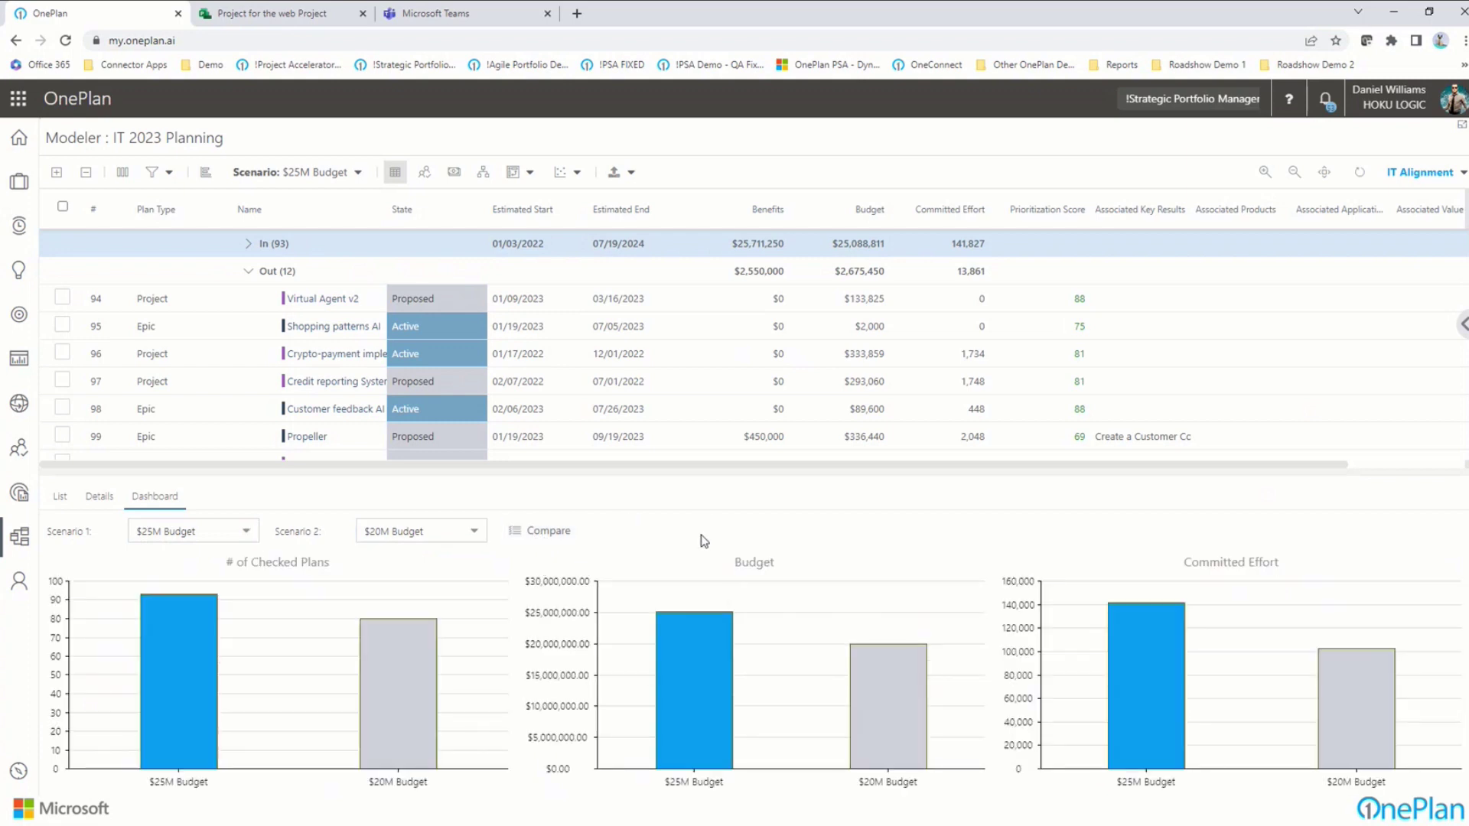
# - Show the model's bubble chart with the Budget vs Benefits view, including the Out plans, and identify a high-benefit bubble
pyautogui.click(559, 177)
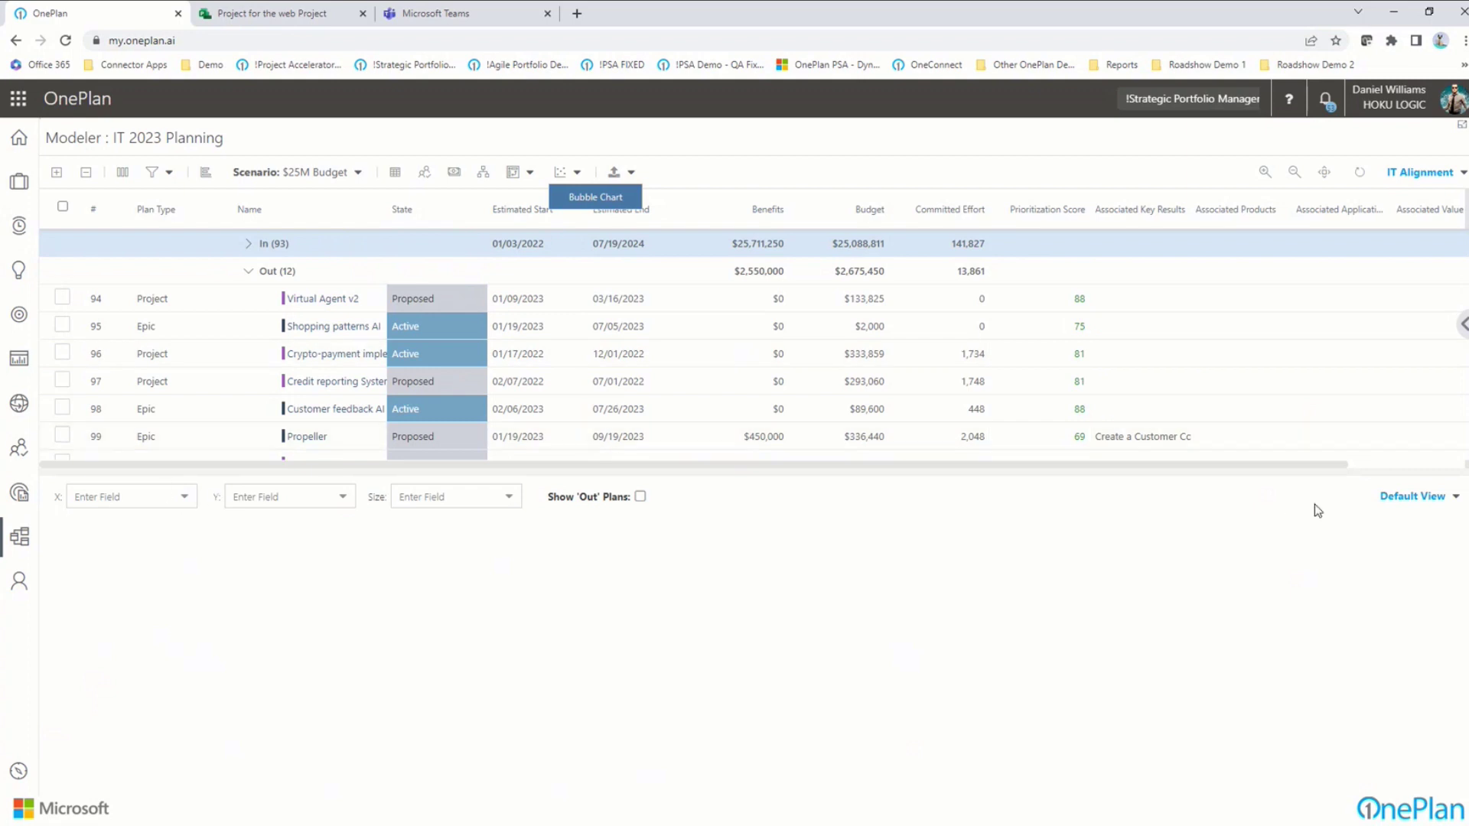
pyautogui.click(1413, 496)
pyautogui.click(1403, 521)
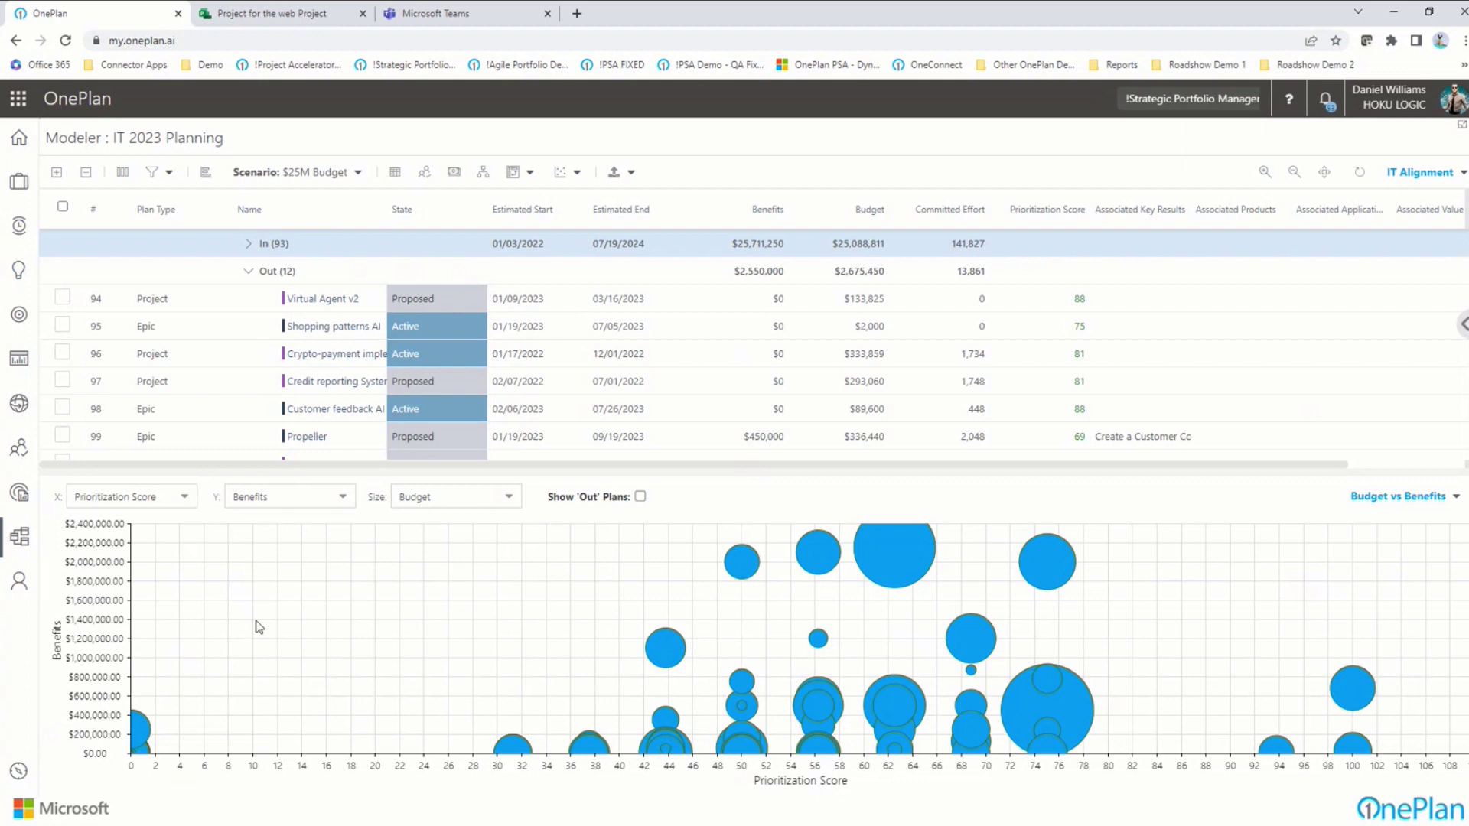
pyautogui.click(641, 498)
pyautogui.moveTo(1055, 568)
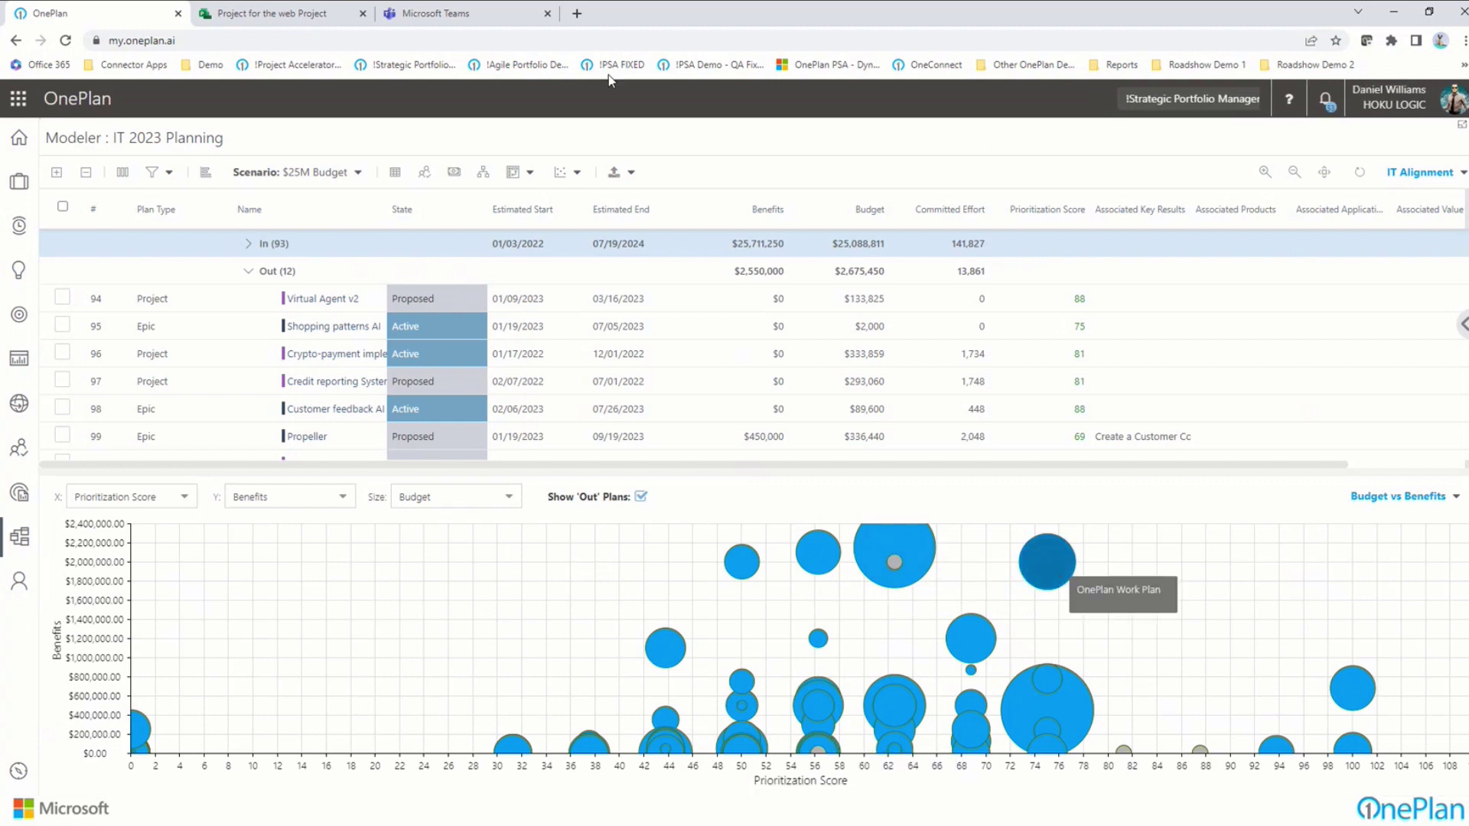
# - Open the plan dependencies diagram, enlarge its pane, and examine the links between selected plans, predecessors and successors
pyautogui.click(481, 179)
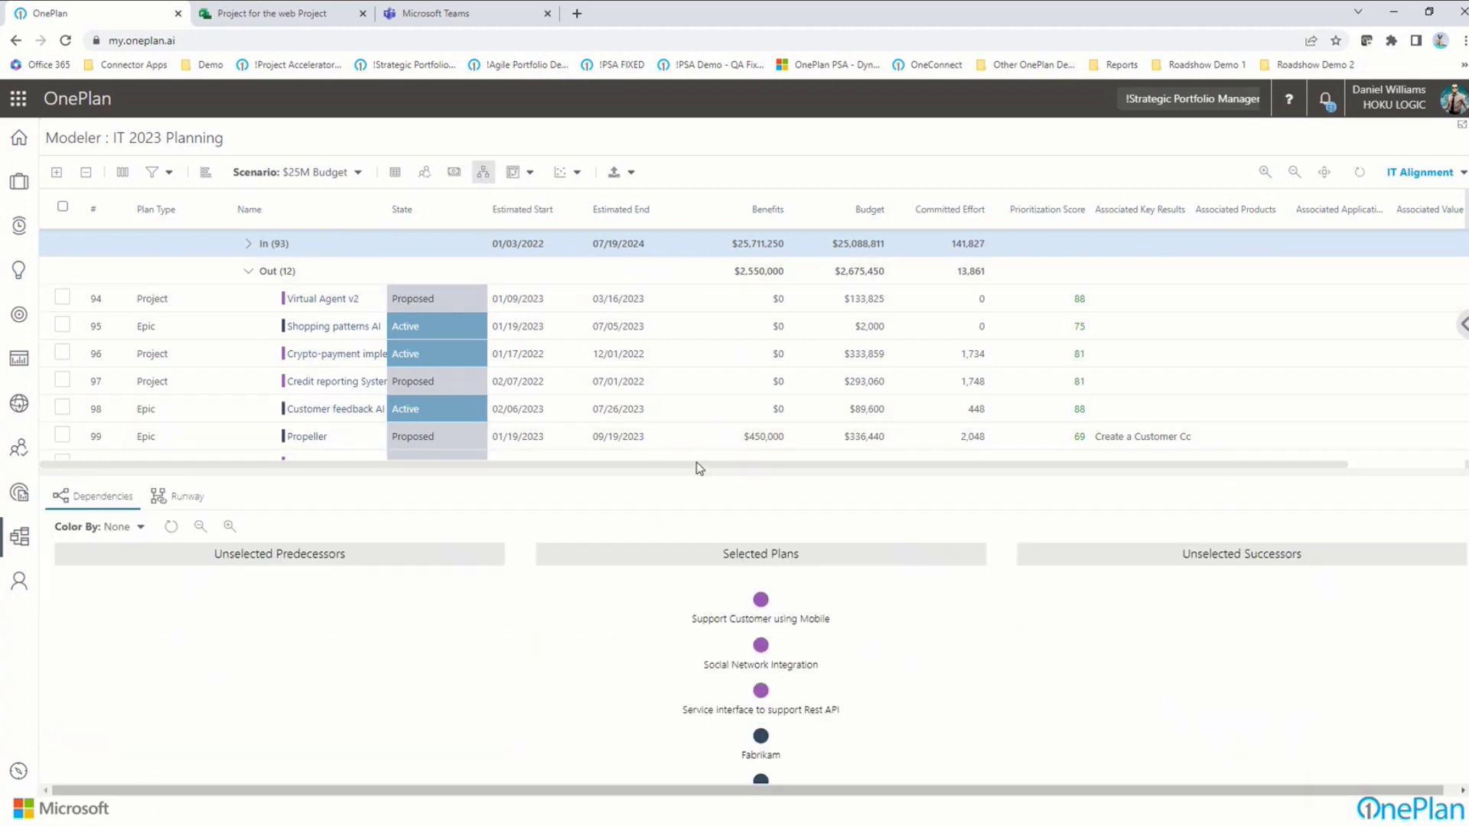
pyautogui.moveTo(706, 467); pyautogui.dragTo(716, 233)
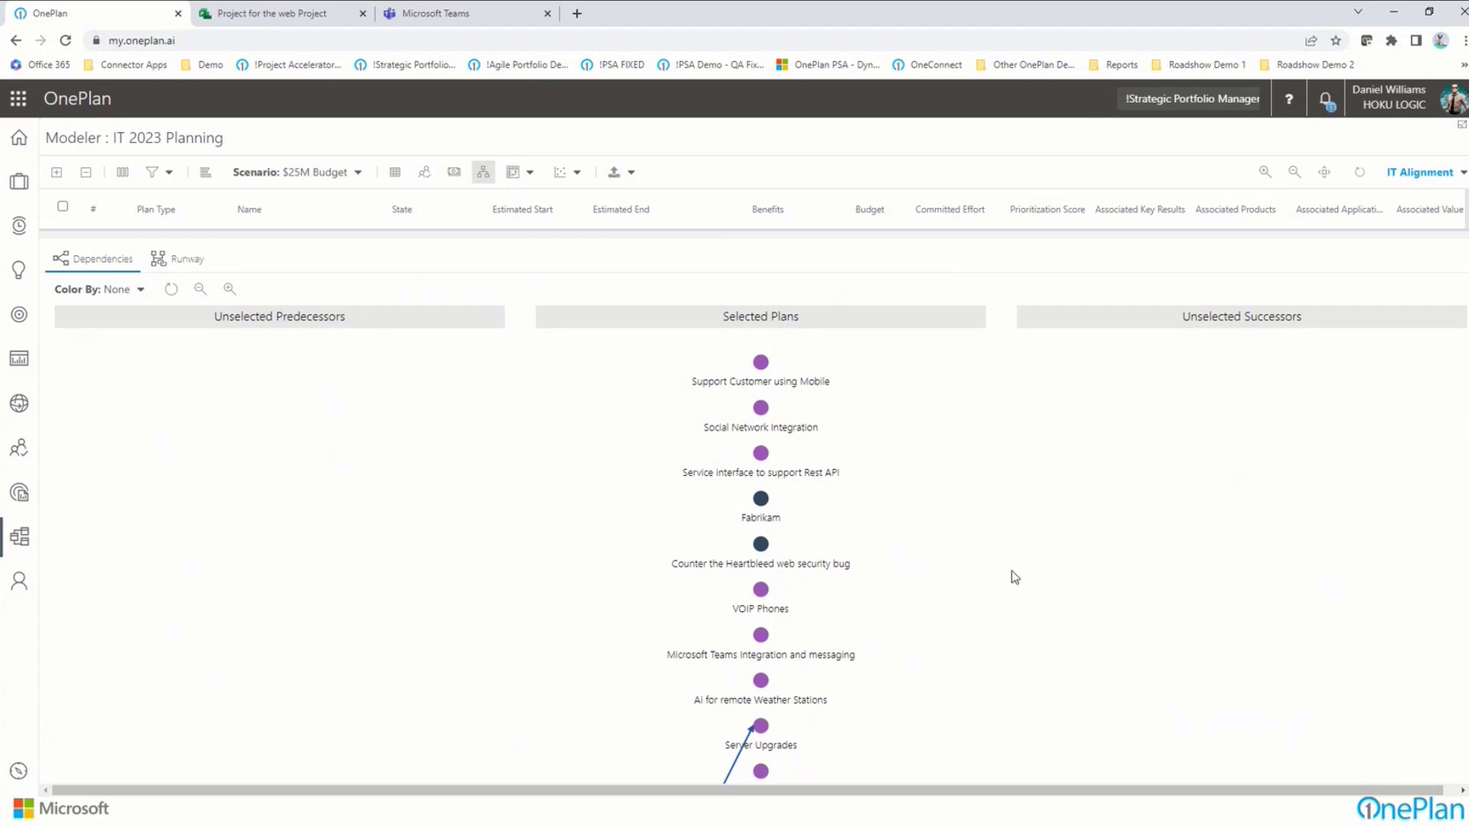
pyautogui.scroll(-6, 1011, 576)
pyautogui.scroll(-5, 1018, 575)
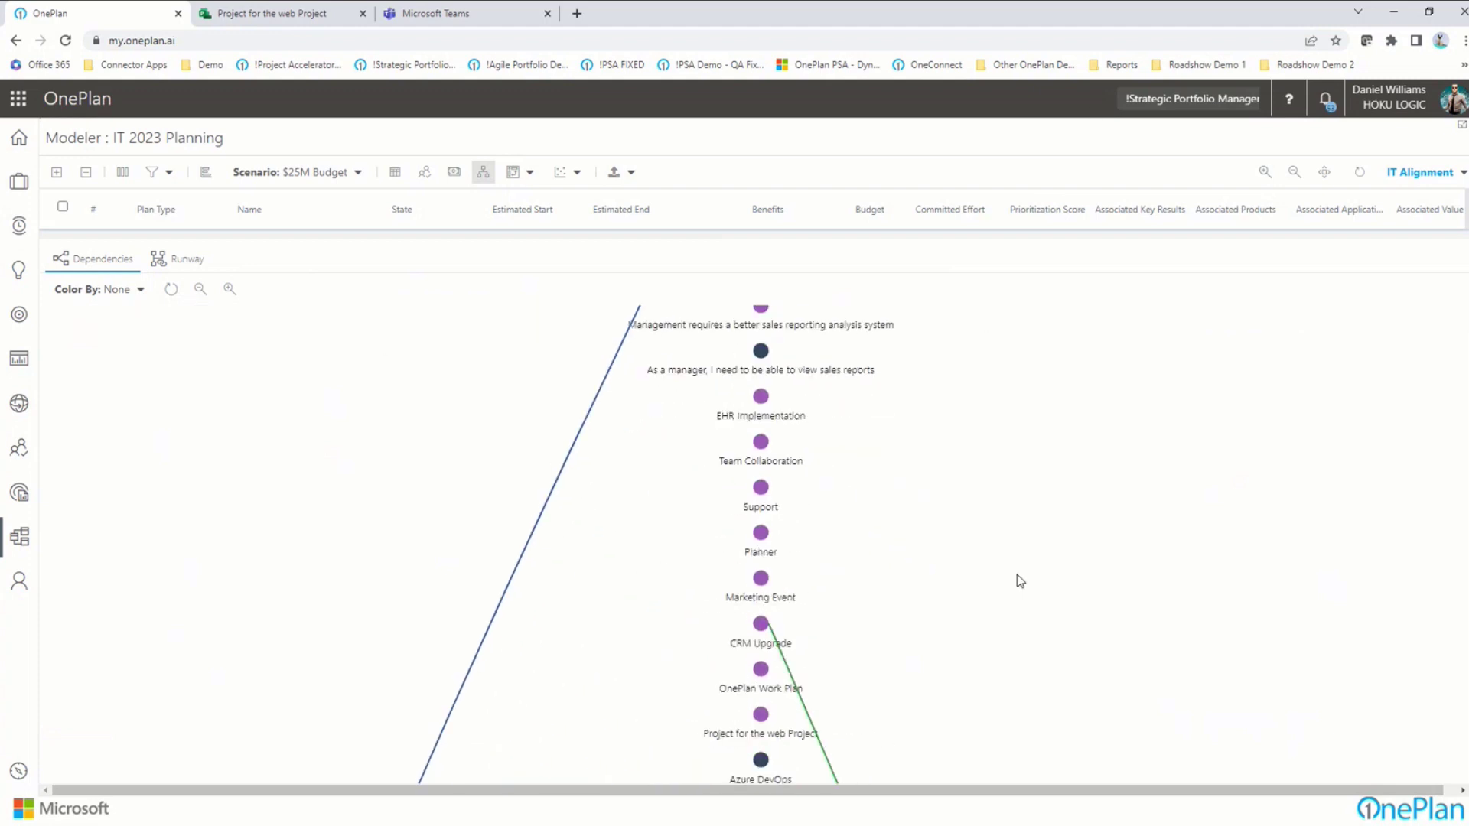
pyautogui.scroll(6, 1020, 582)
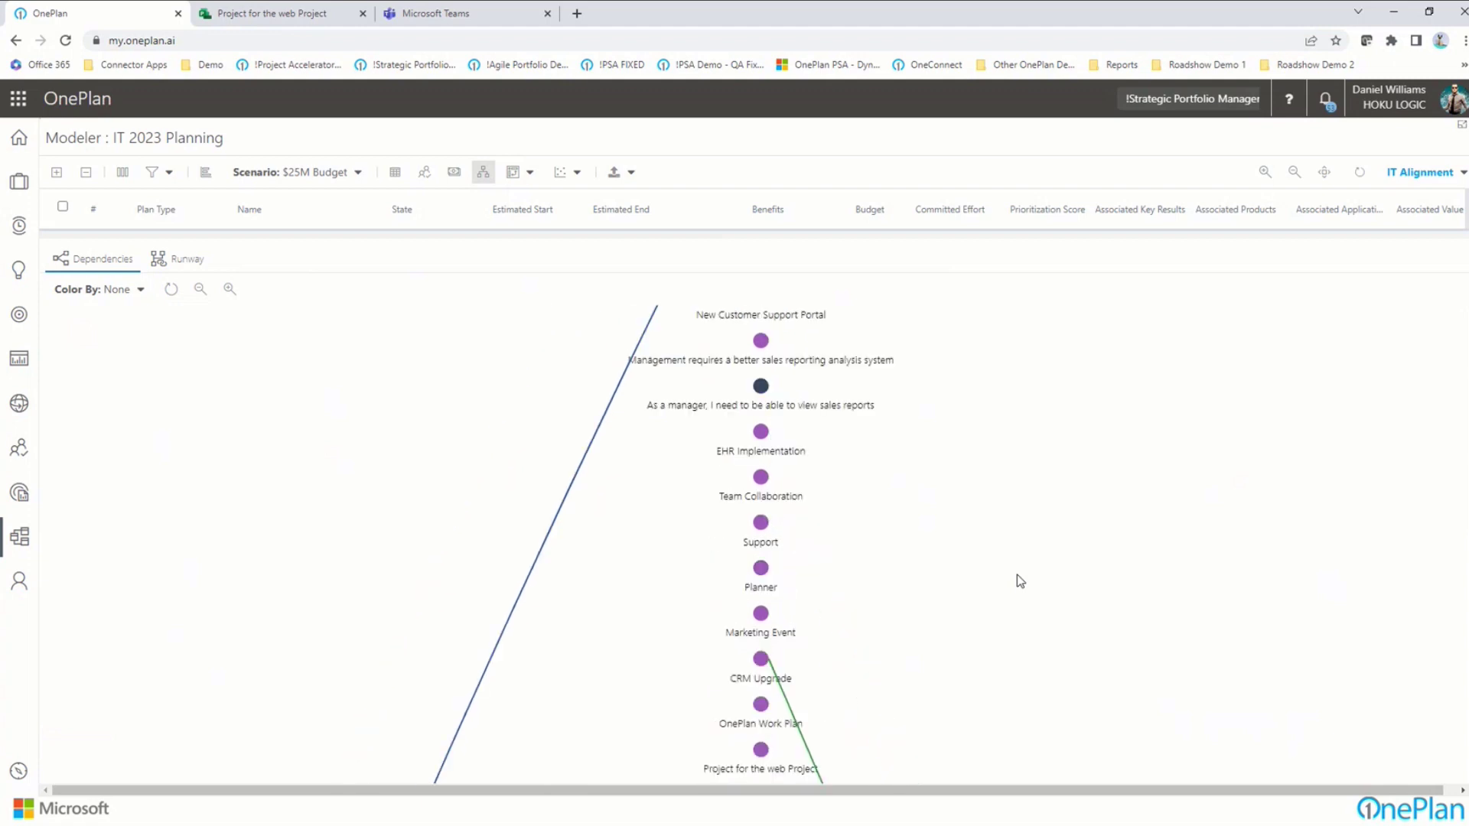
pyautogui.scroll(-9, 1020, 581)
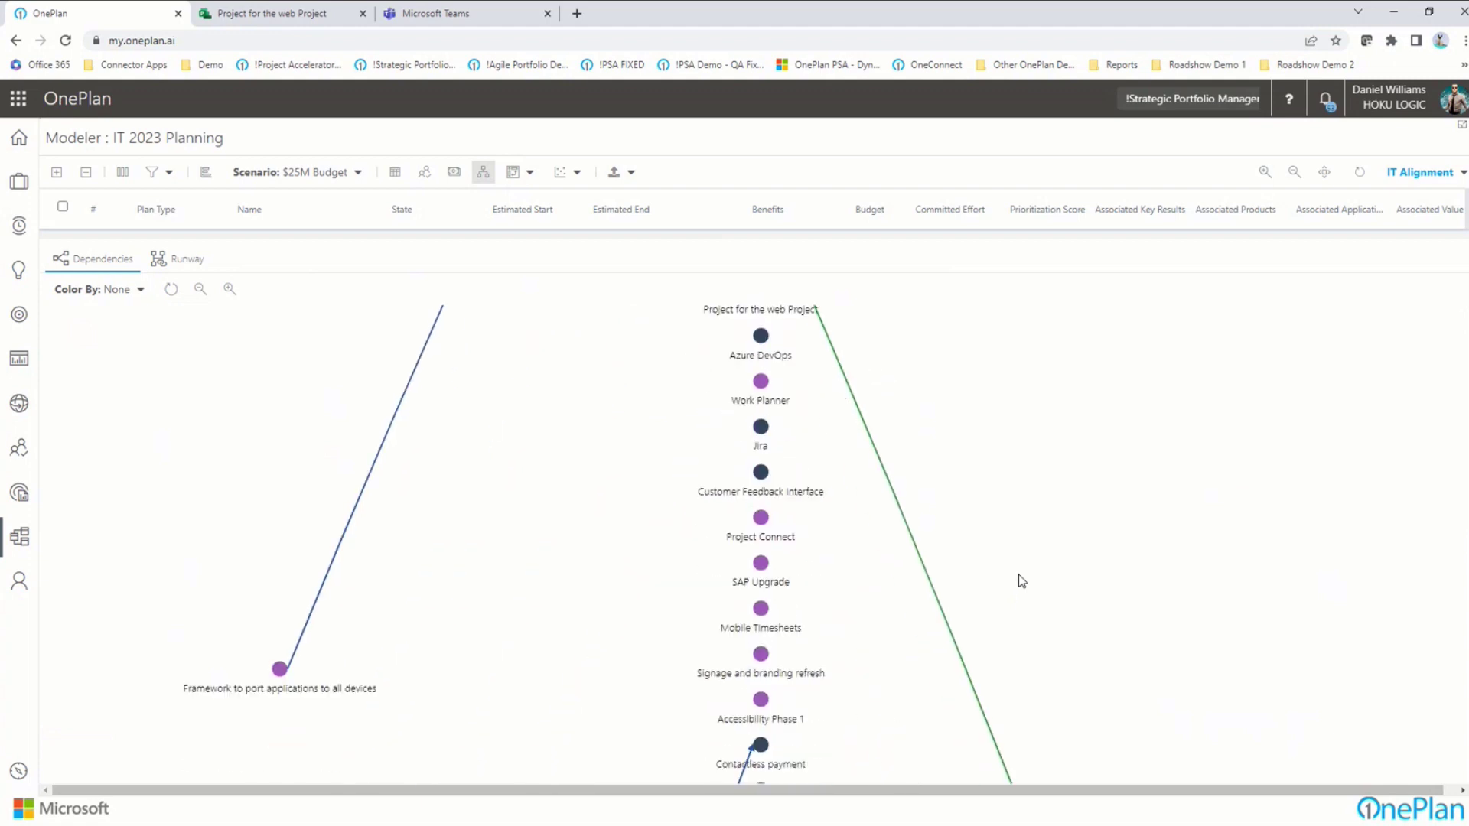
pyautogui.scroll(10, 1020, 582)
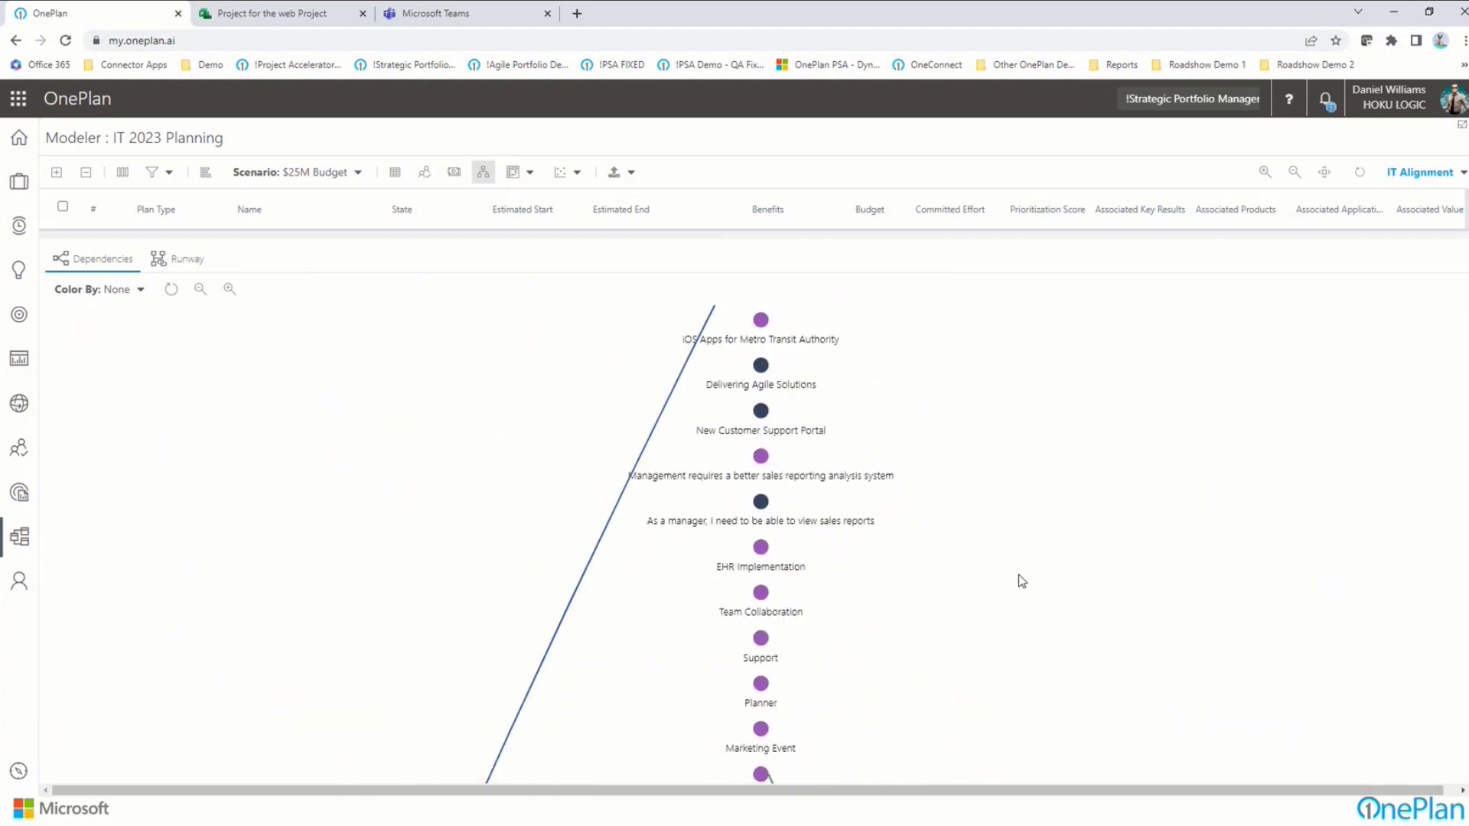
# - Open the Strategy Runway diagram and examine how objectives and key results link to the selected plans
pyautogui.click(174, 269)
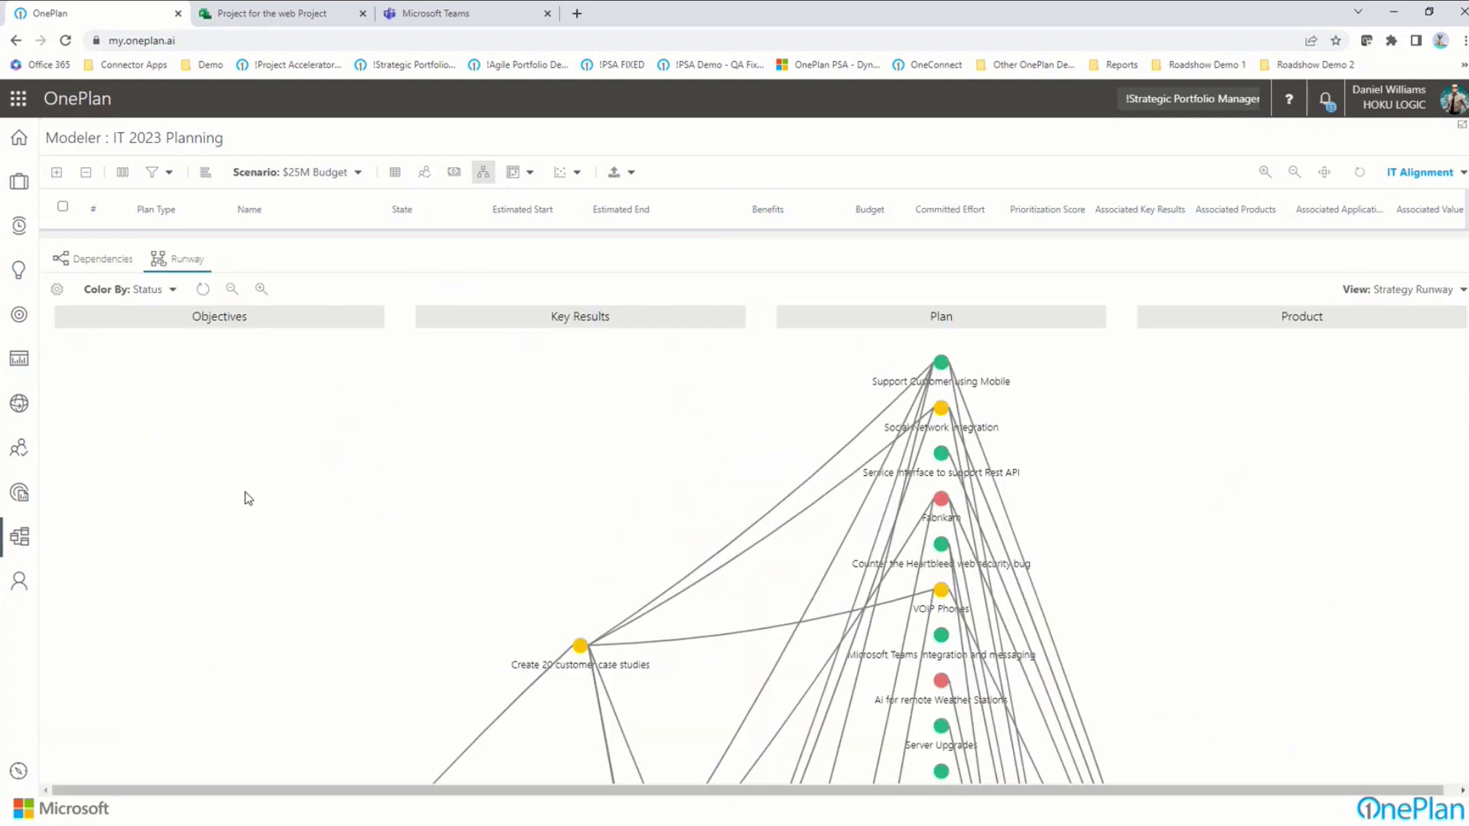
pyautogui.click(230, 290)
pyautogui.click(230, 291)
pyautogui.click(230, 290)
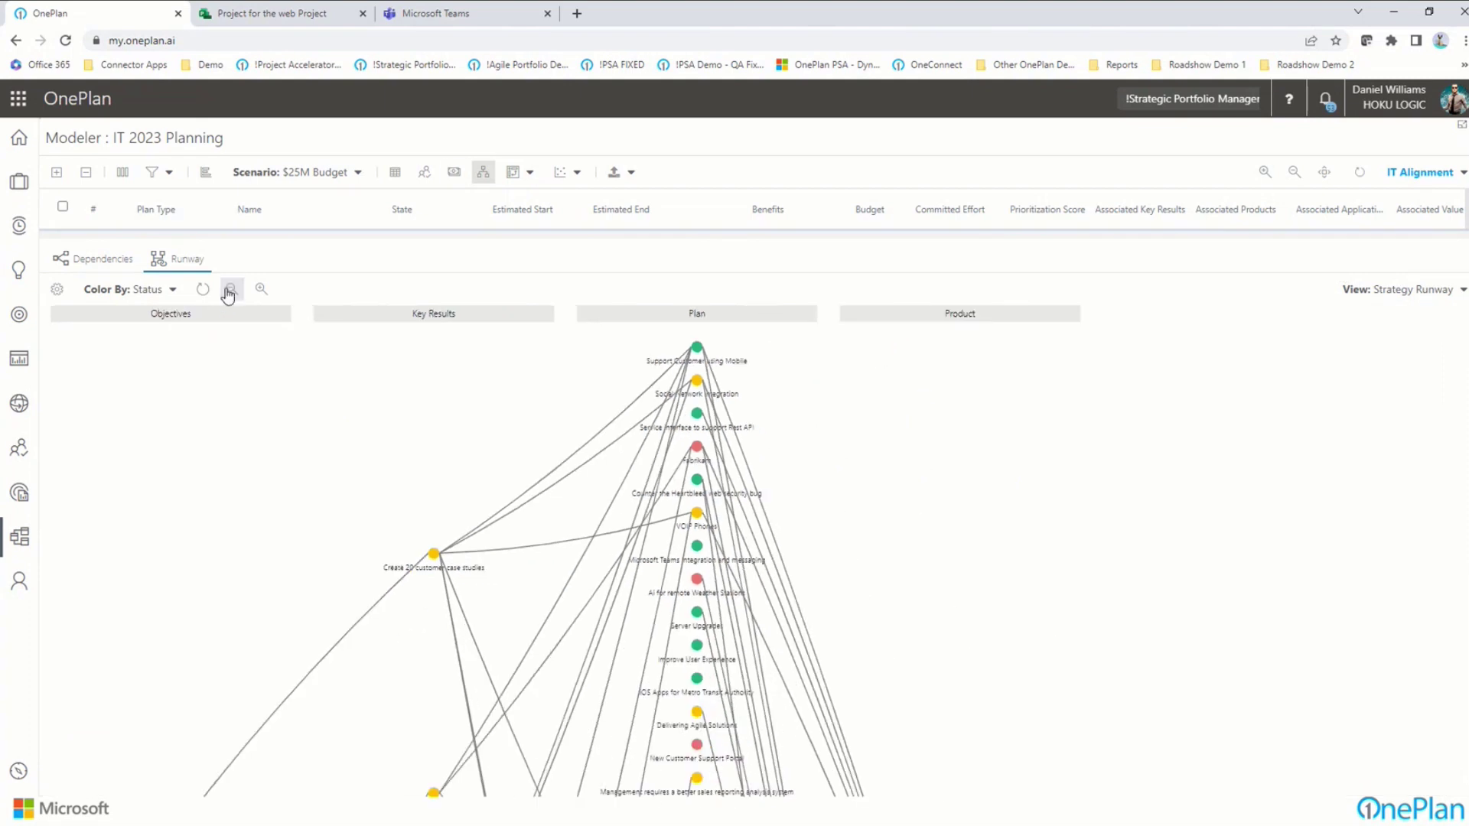
pyautogui.moveTo(916, 482); pyautogui.dragTo(923, 448)
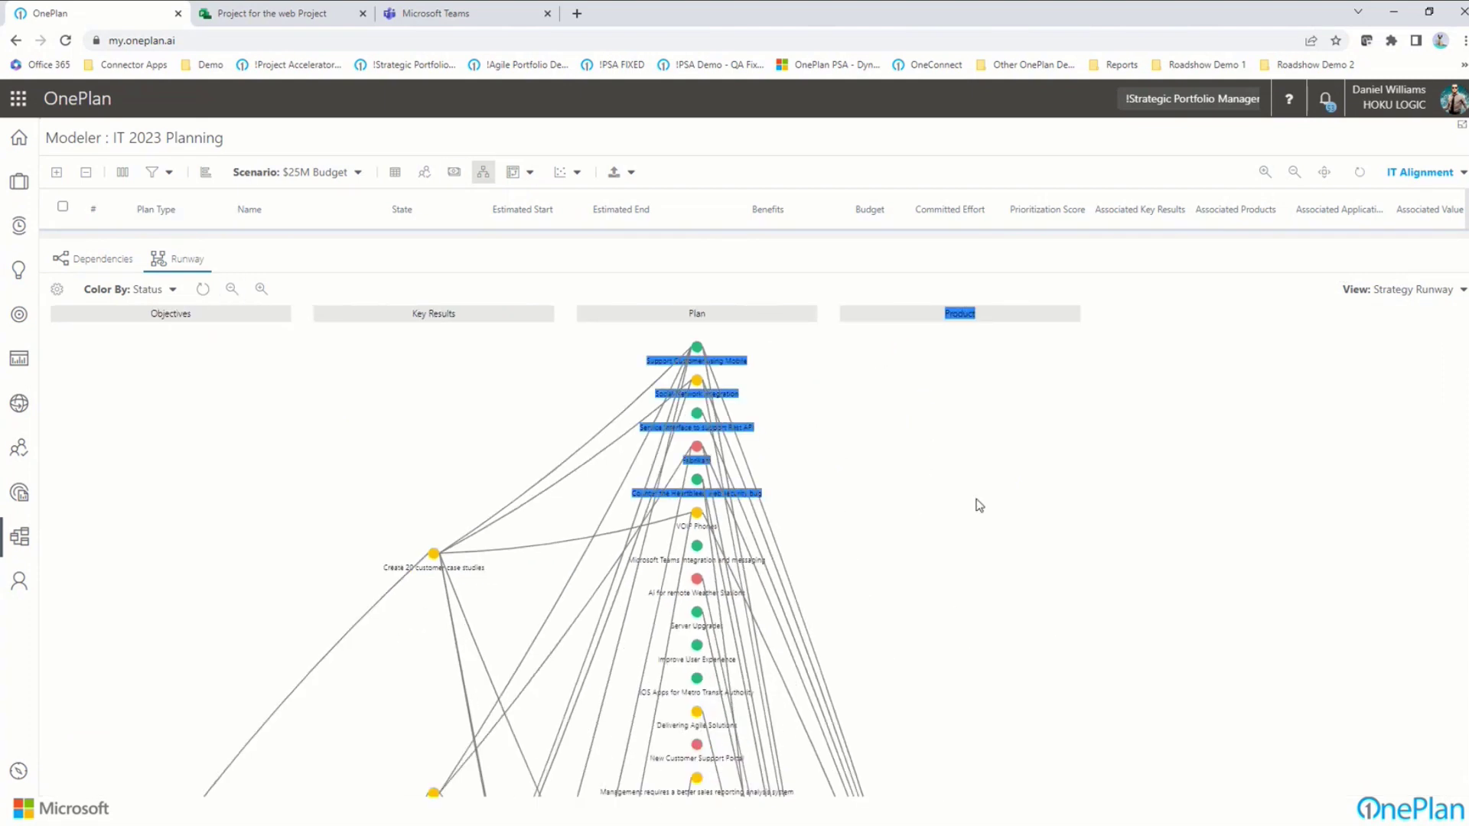
pyautogui.scroll(-2, 1034, 510)
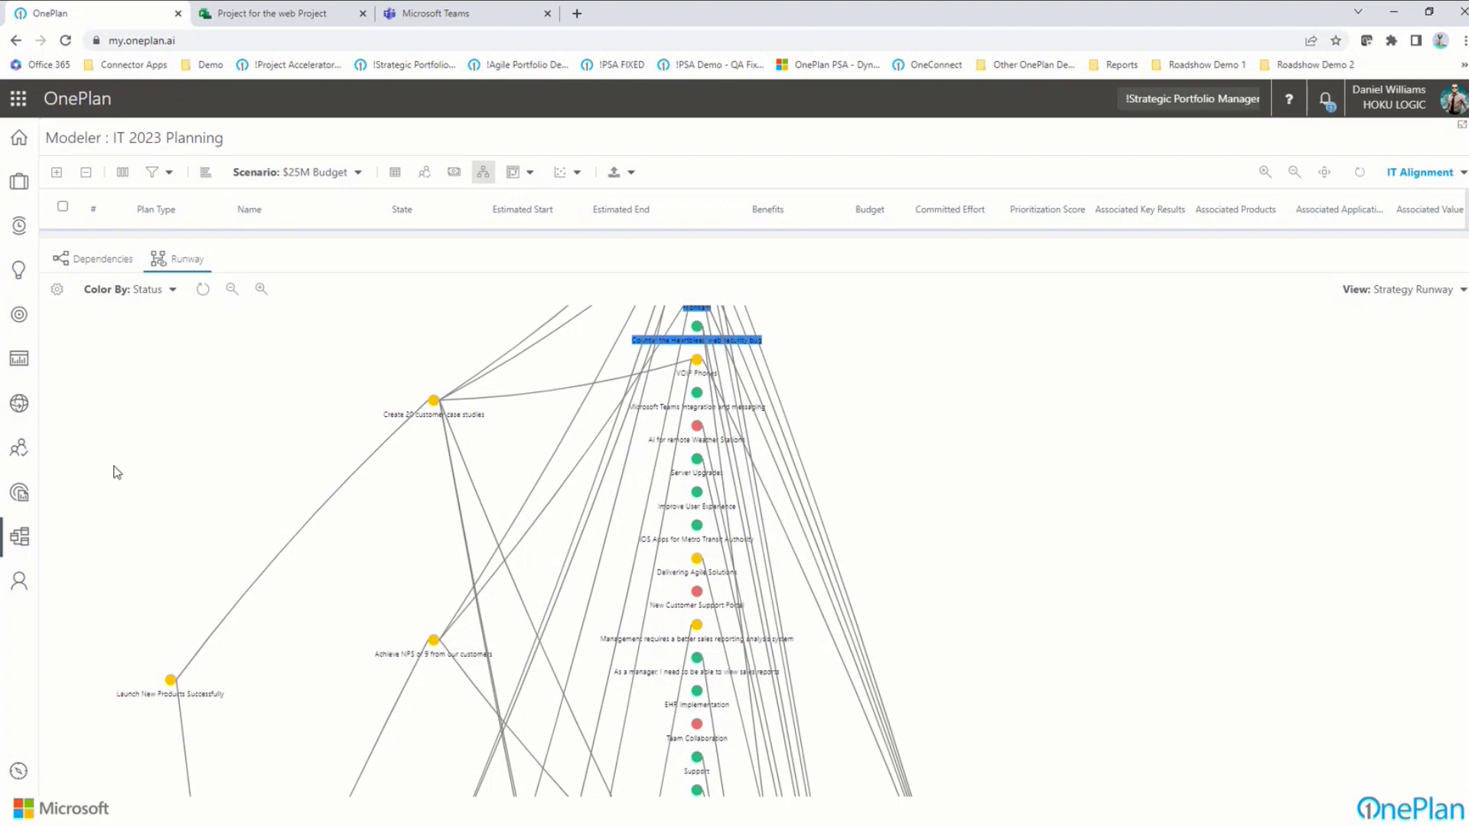
pyautogui.scroll(3, 122, 478)
pyautogui.scroll(-1, 115, 481)
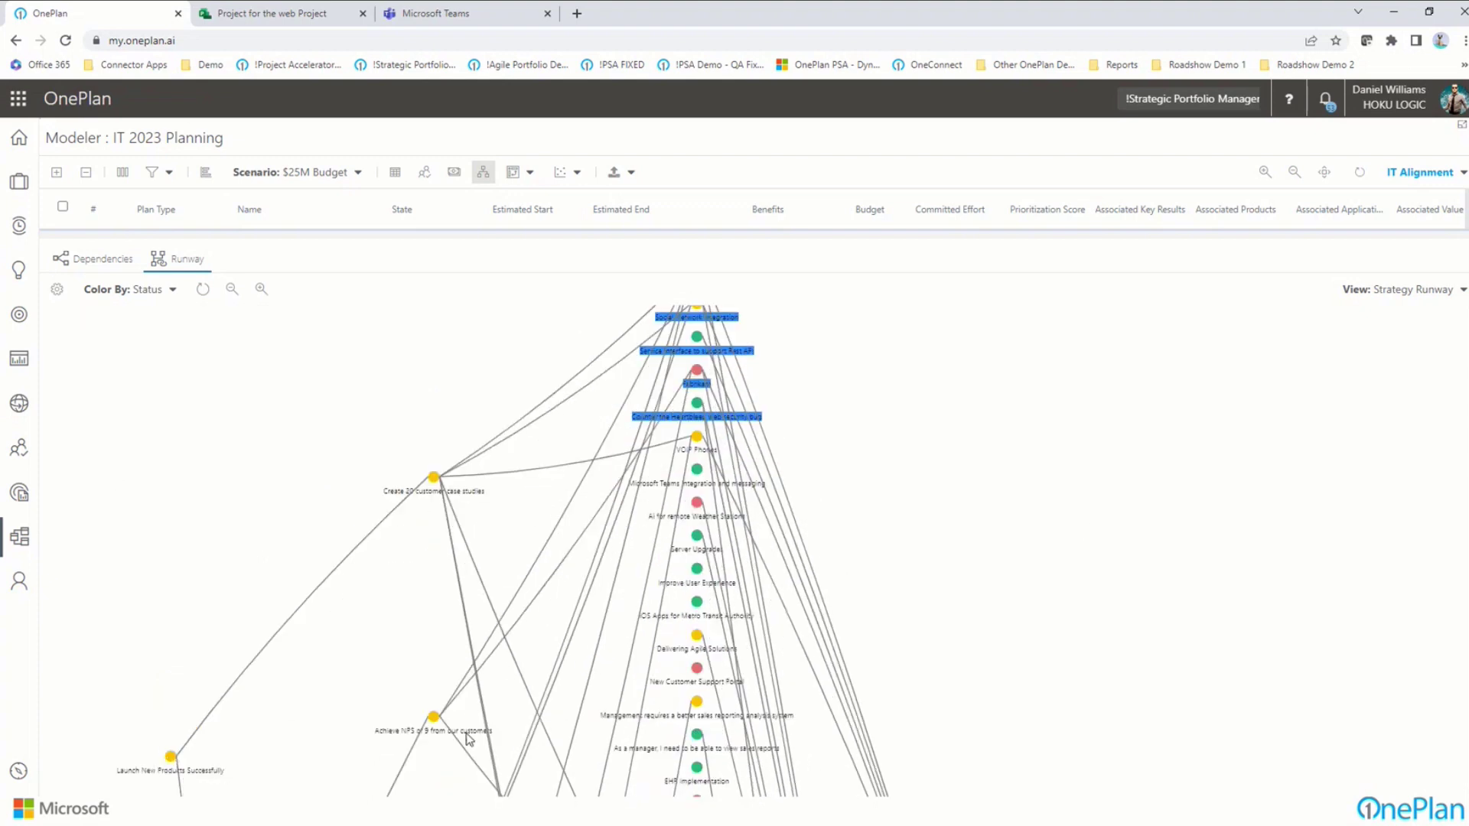
pyautogui.click(1114, 534)
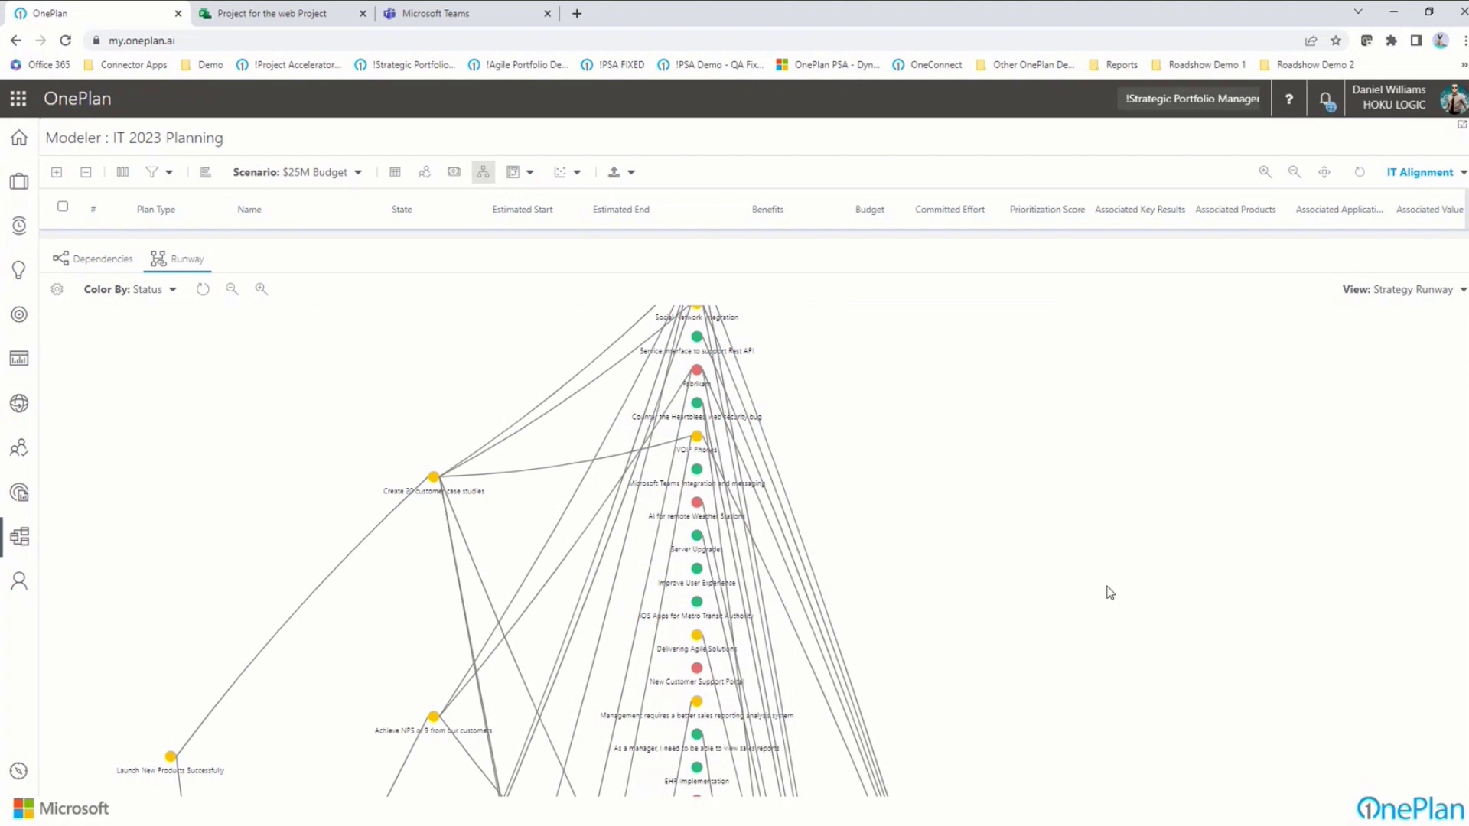
# - Examine how the plans in the Strategy Runway diagram link to products
pyautogui.scroll(1, 1107, 593)
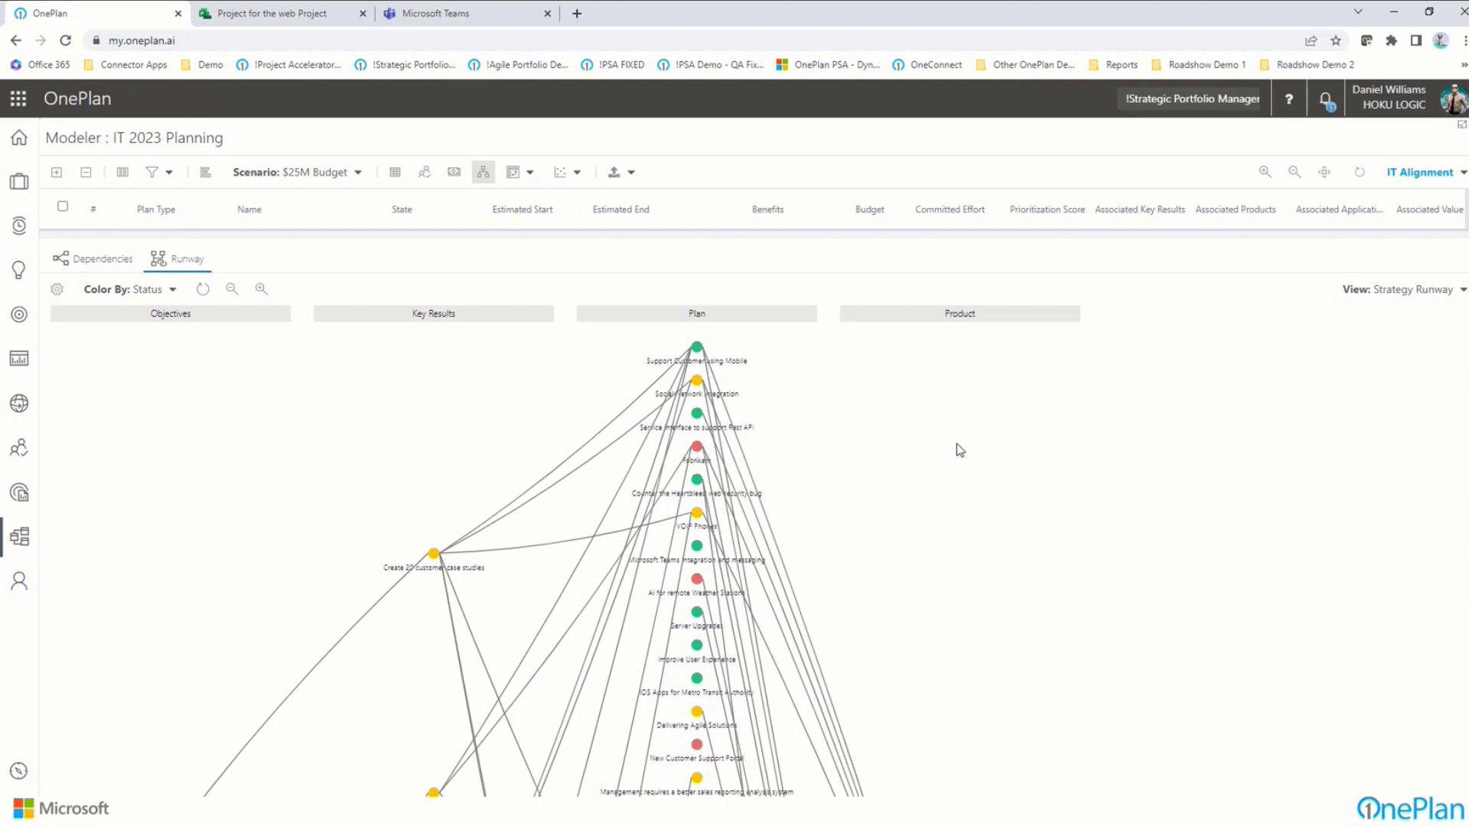
pyautogui.scroll(-4, 956, 448)
pyautogui.scroll(-2, 955, 448)
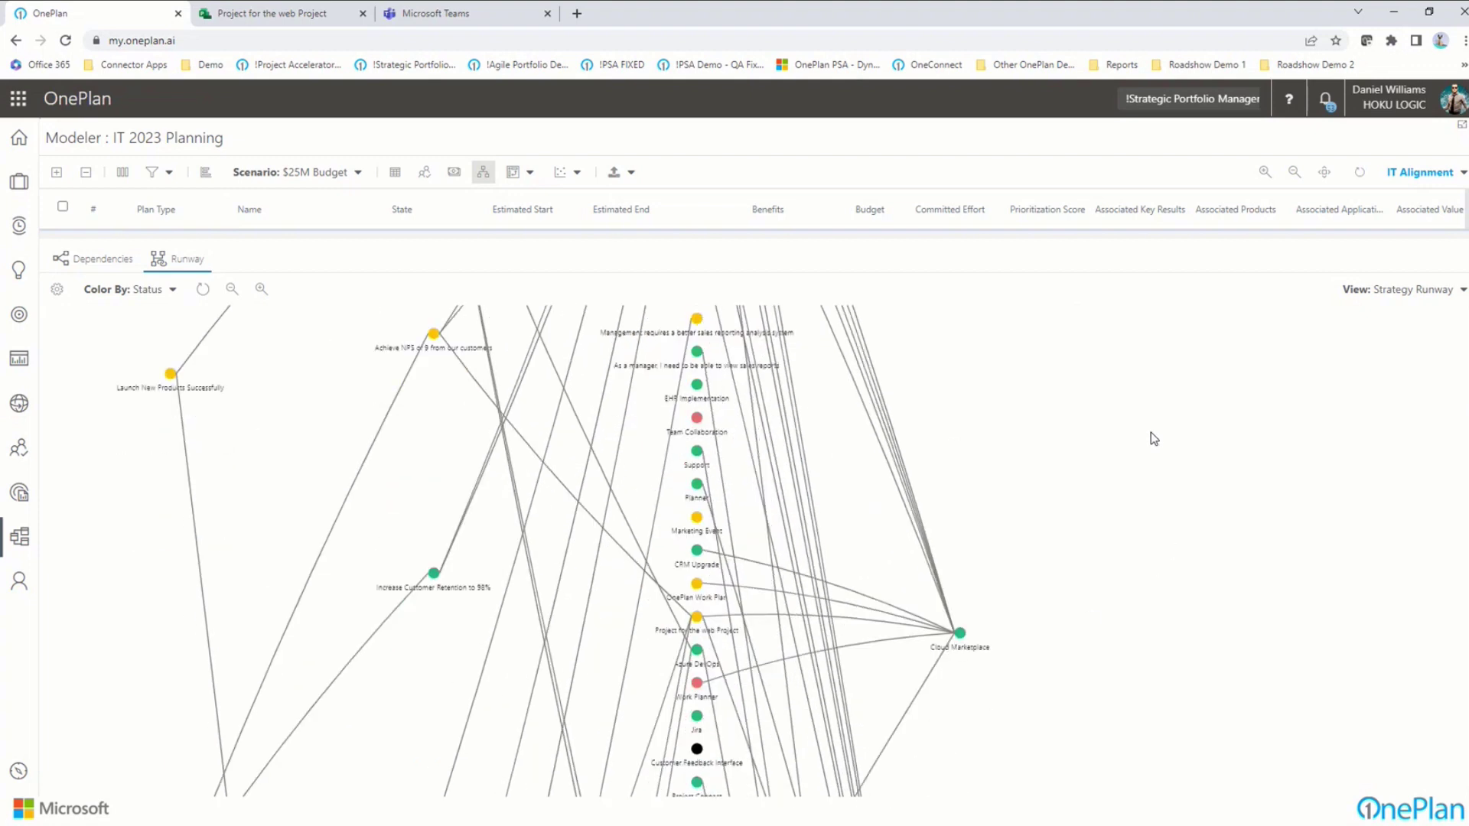
pyautogui.scroll(6, 1160, 463)
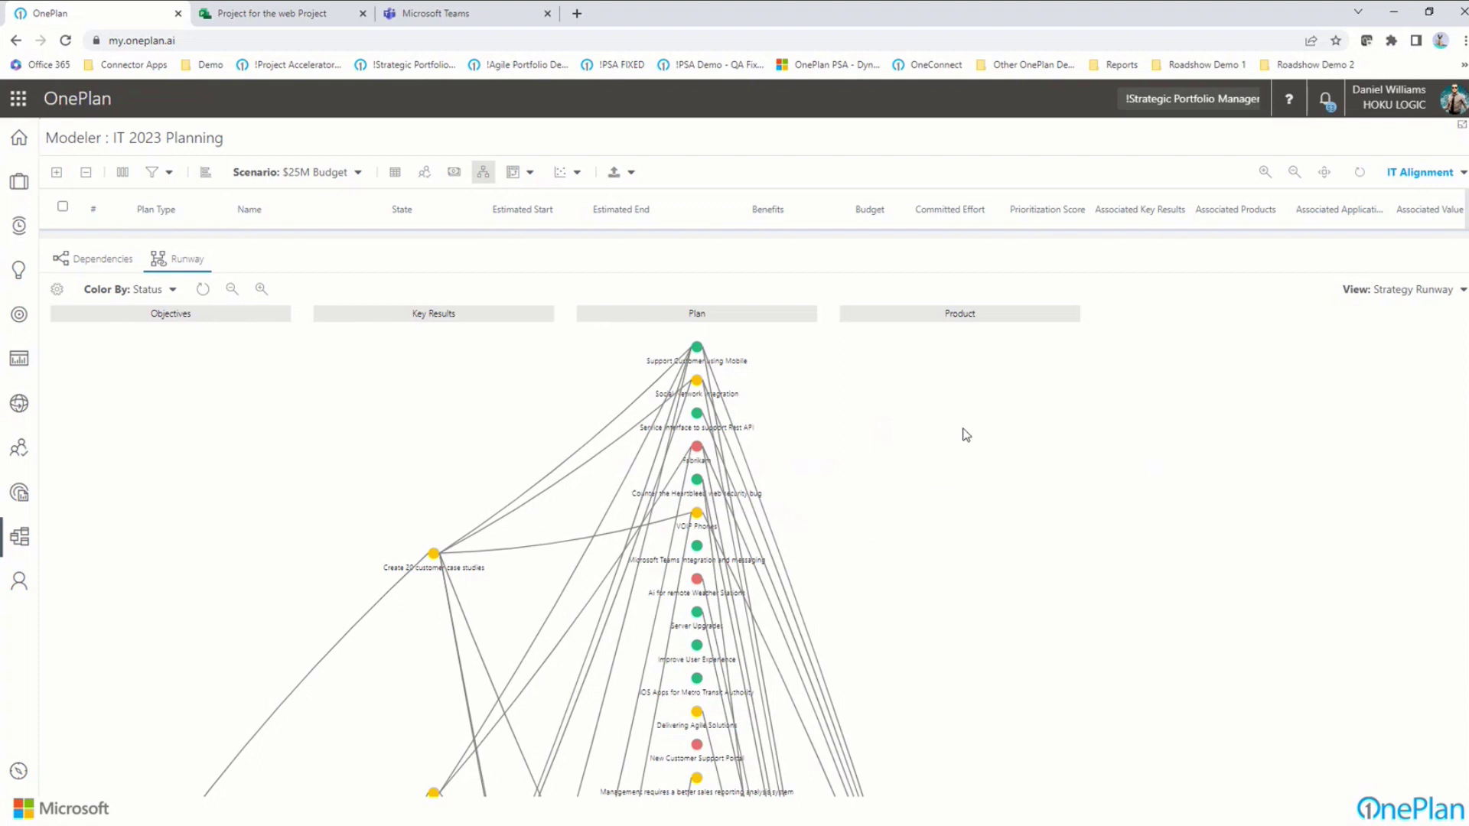
# - Switch to the slide presentation and advance to the Summary slide
pyautogui.hotkey('alt', 'Tab')
pyautogui.click(1122, 598)
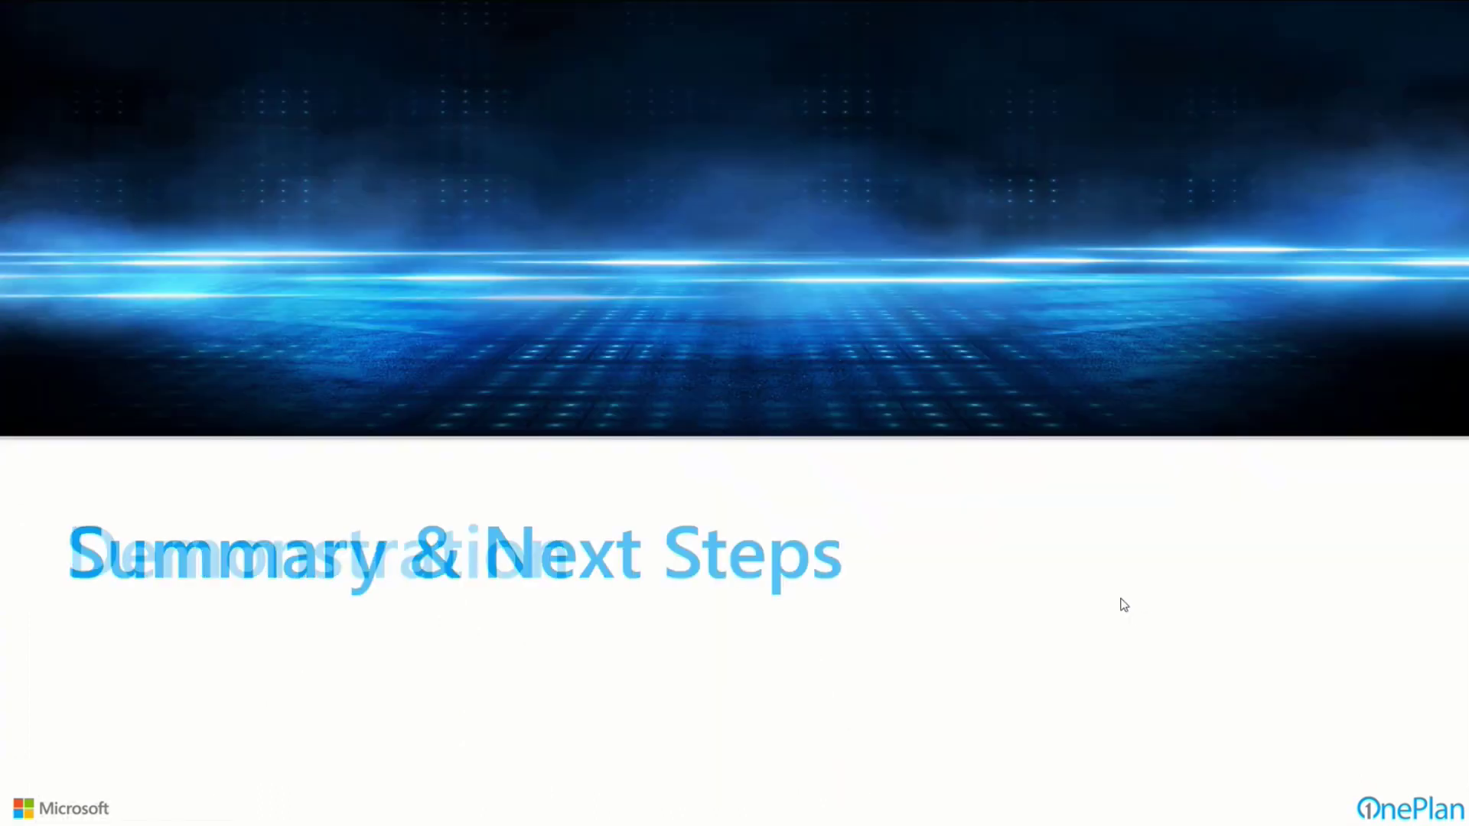
pyautogui.click(1166, 643)
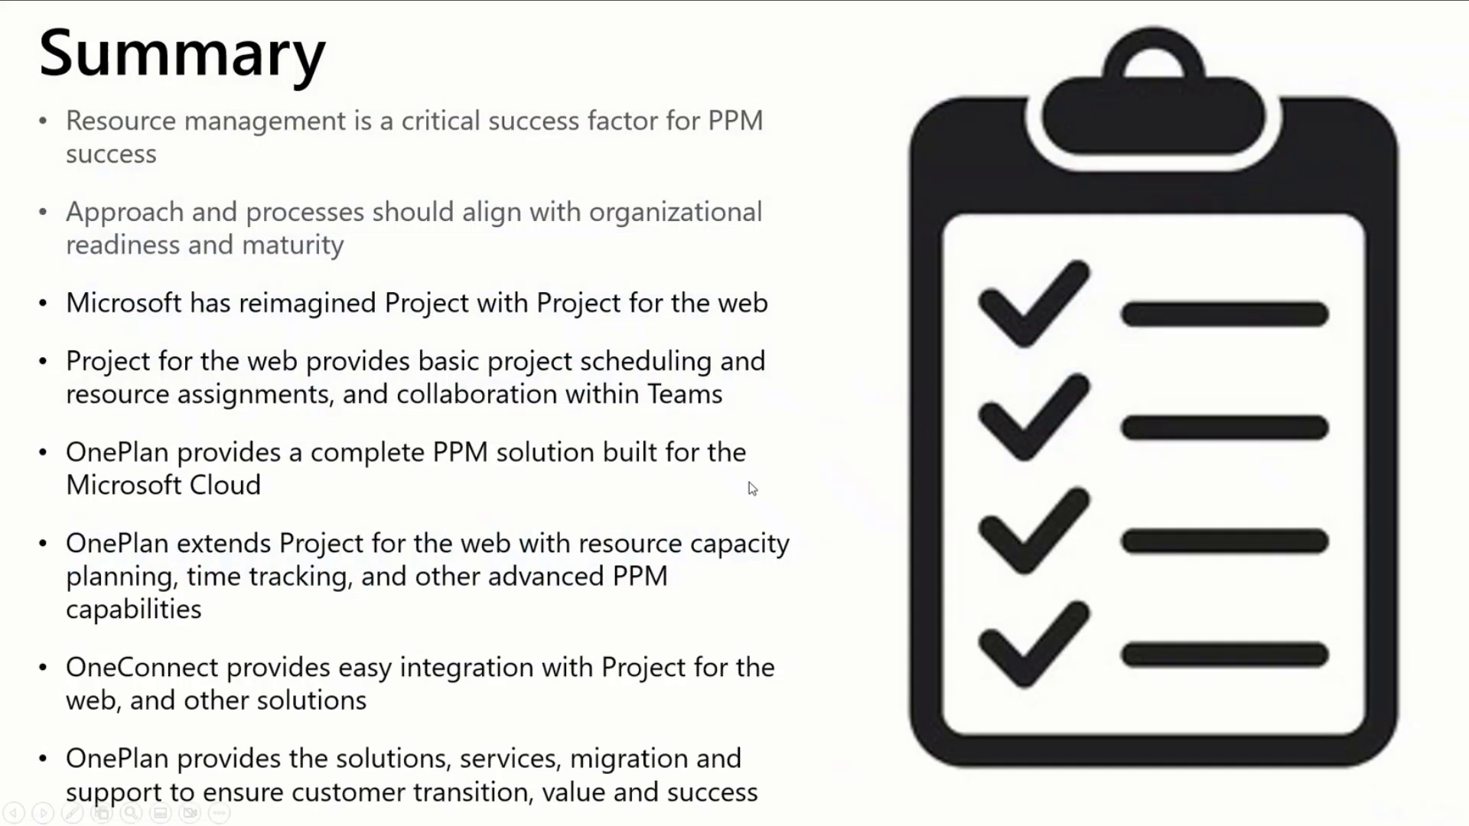